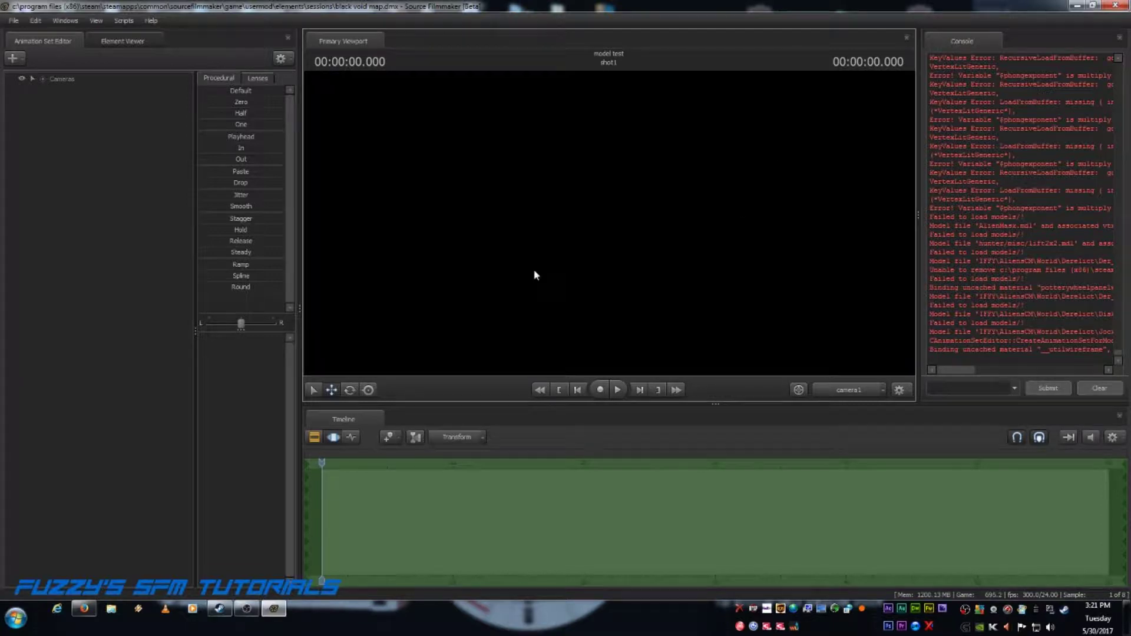
- Turn off lighting in the primary viewport and switch the view from camera1 to the Work Camera
right_click(640, 147)
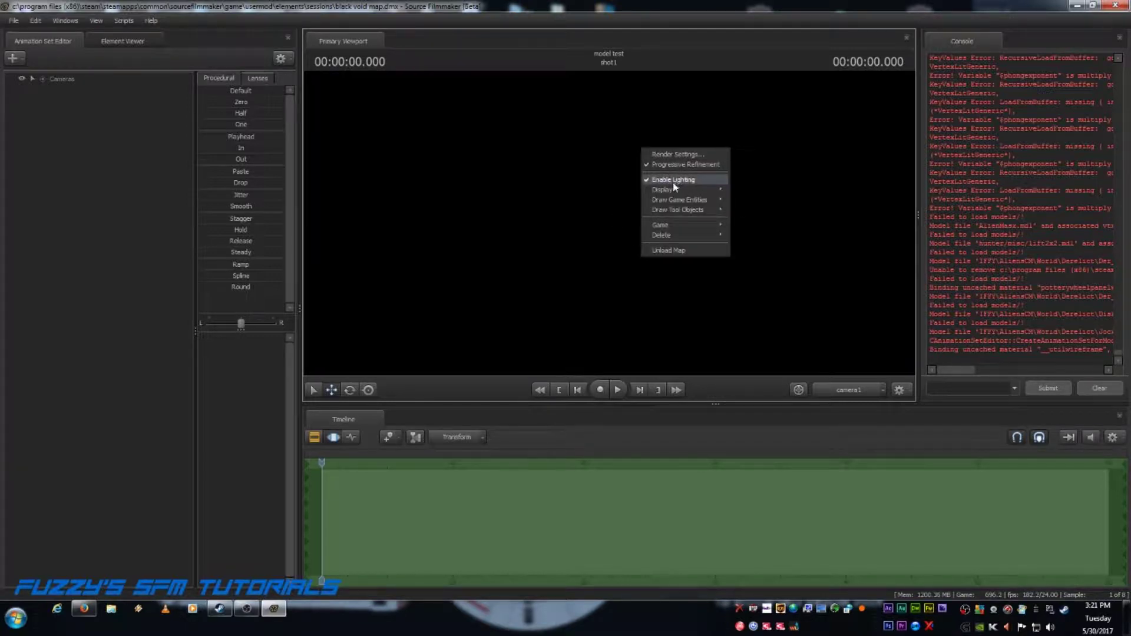
left_click(673, 181)
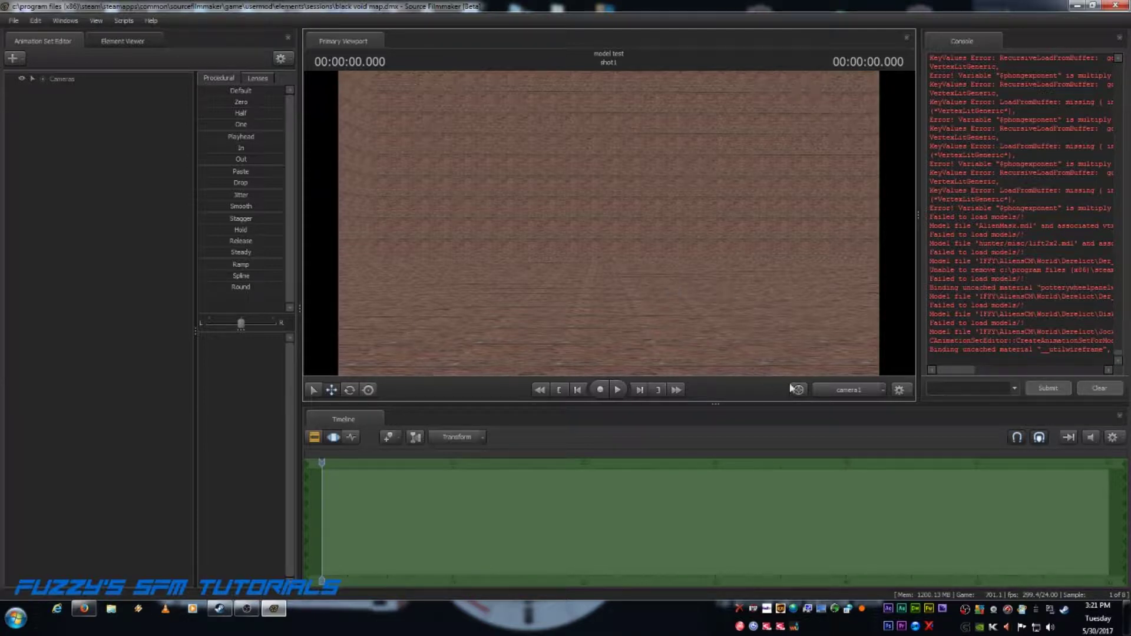
left_click(832, 392)
left_click_drag(680, 249, 615, 235)
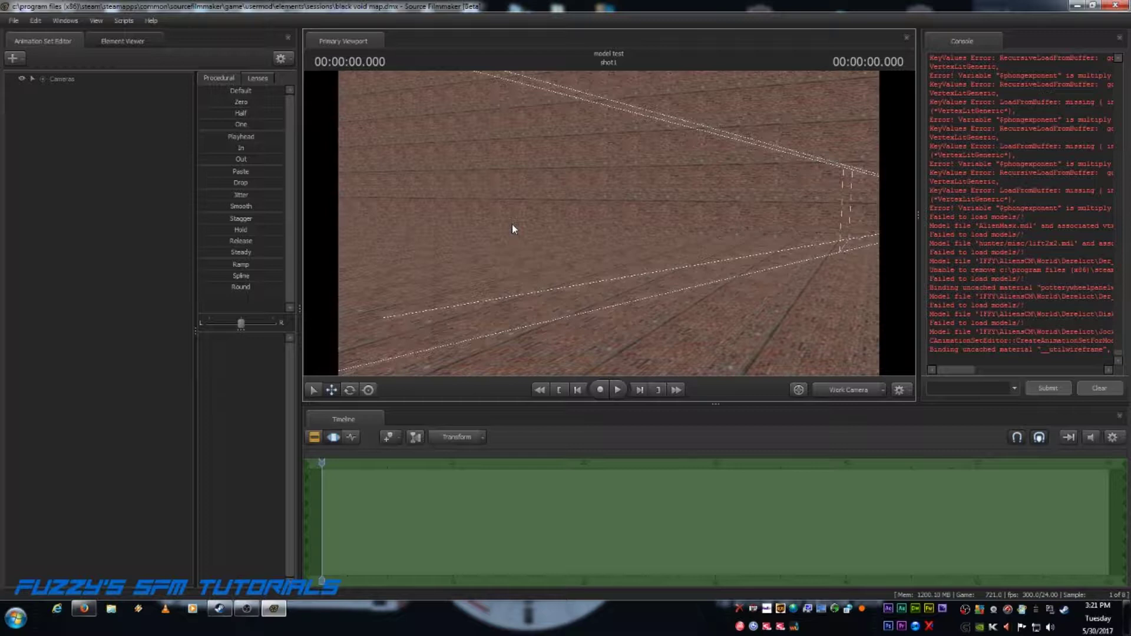
- Create an animation set for a new model using jockey_round_01.mdl from the garrysmod derelict files
left_click(15, 58)
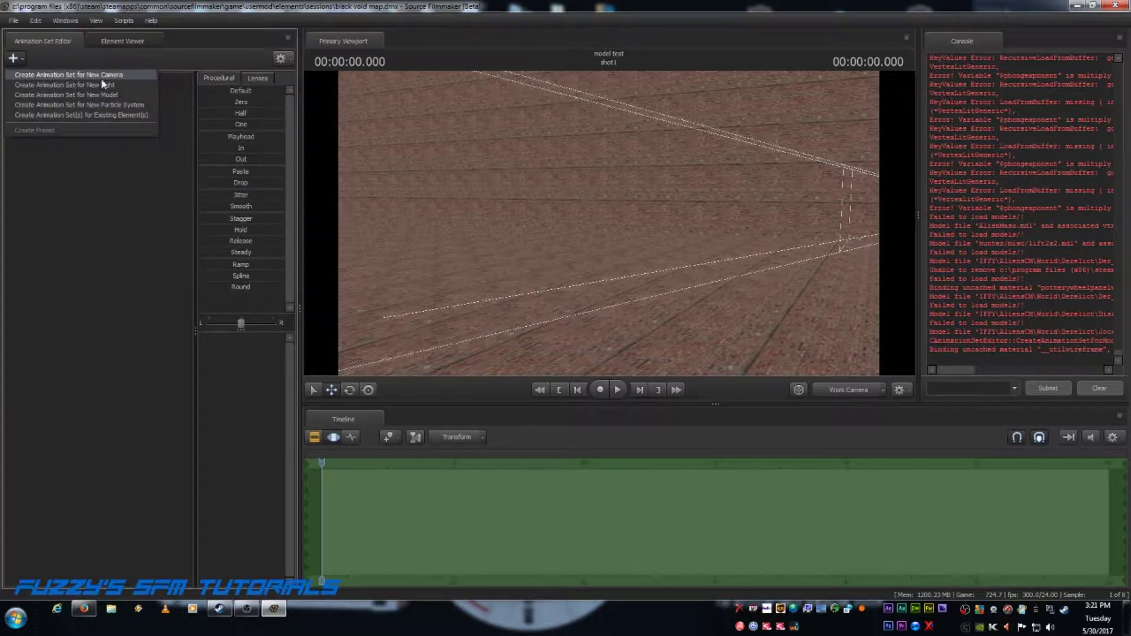
left_click(86, 98)
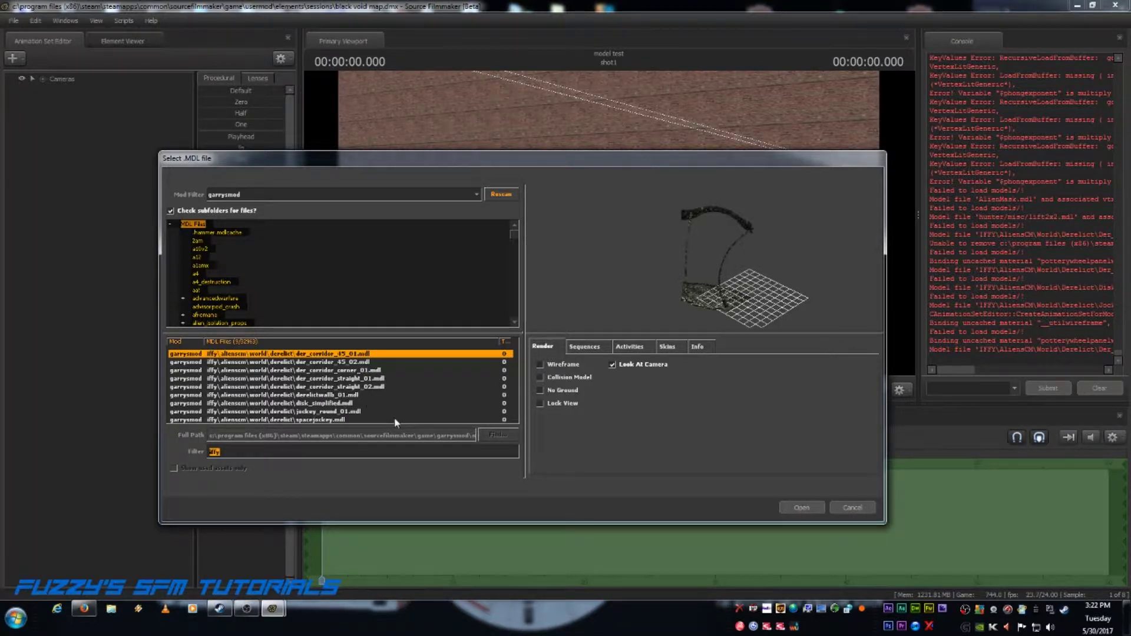
left_click(342, 394)
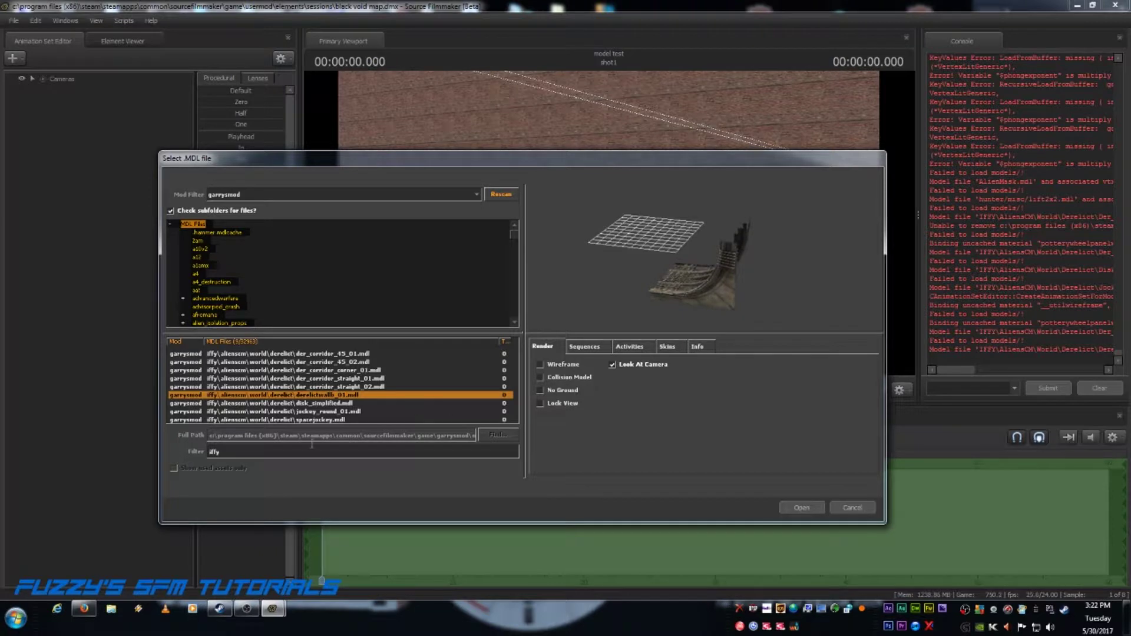
left_click(319, 412)
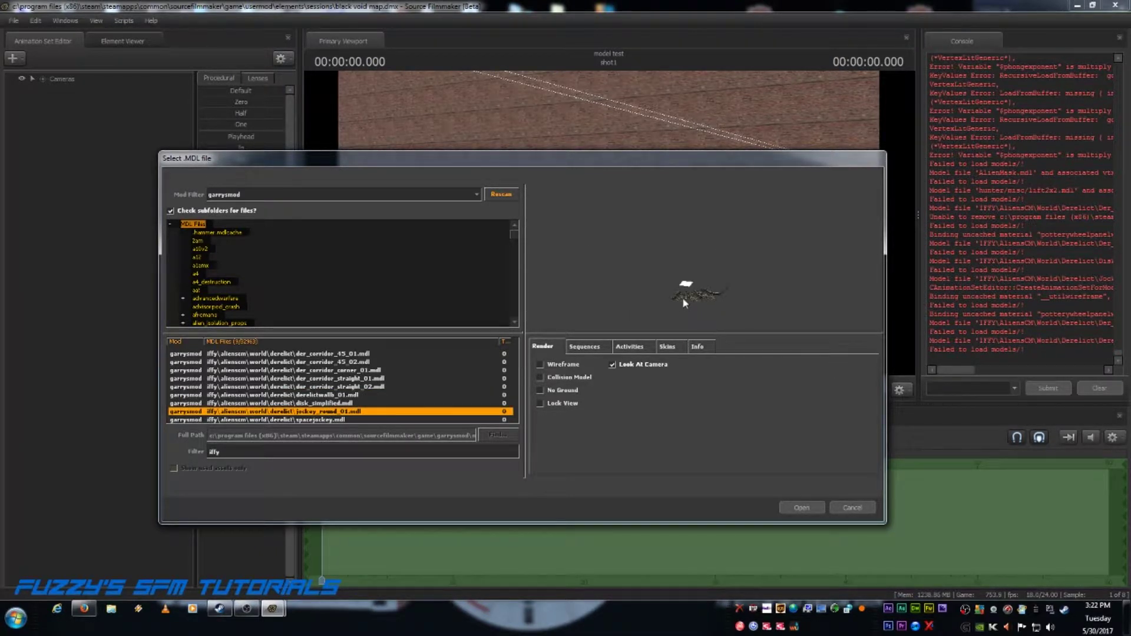
left_click(801, 507)
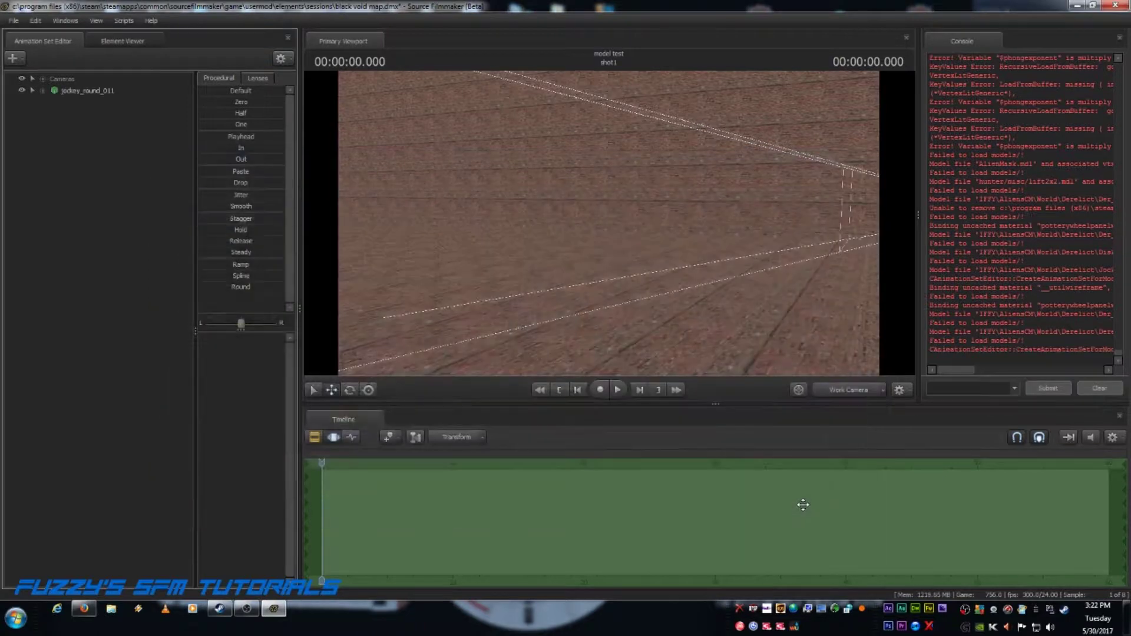
- Select the jockey_round_011 model and shift it freely in the scene with the screen-space manipulator
left_click_drag(614, 281, 591, 289)
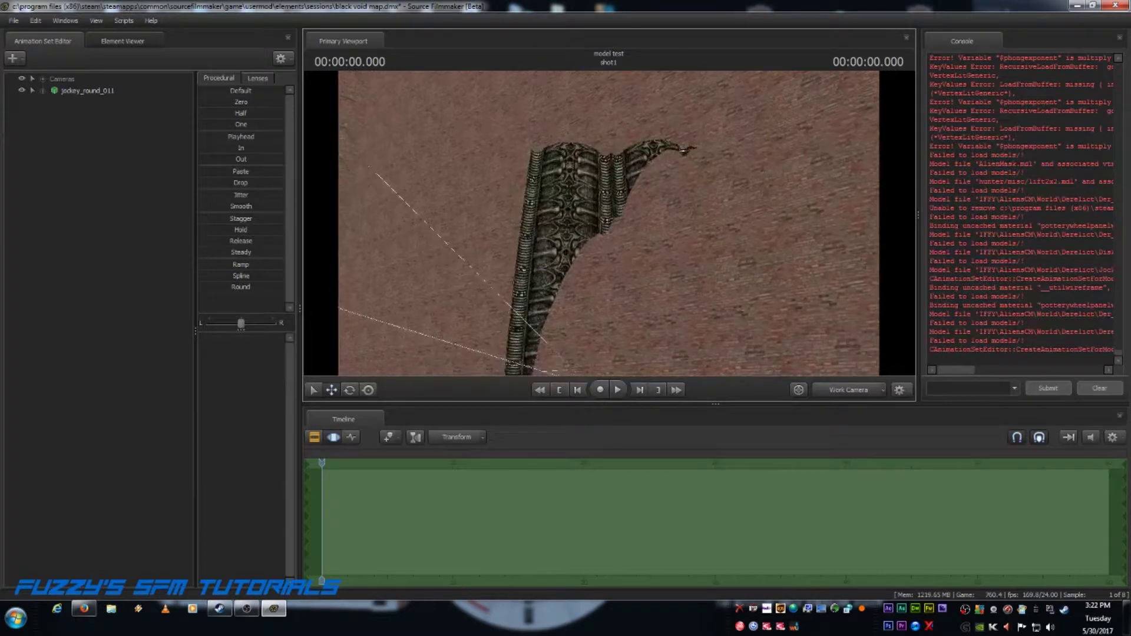
left_click(73, 90)
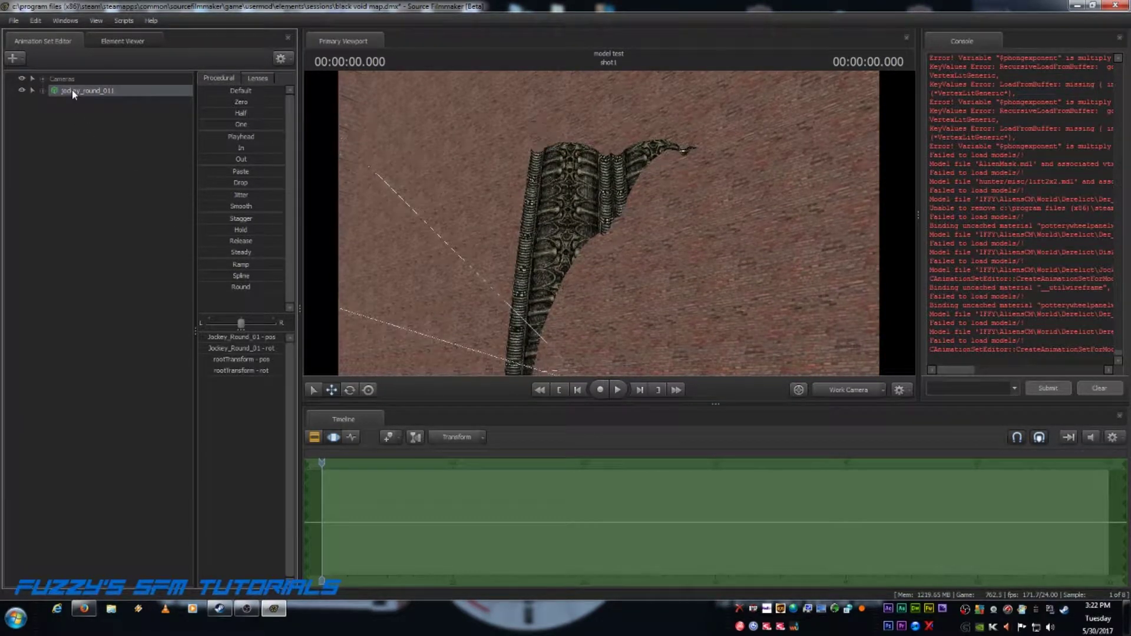
left_click(207, 93)
left_click_drag(693, 273, 548, 370)
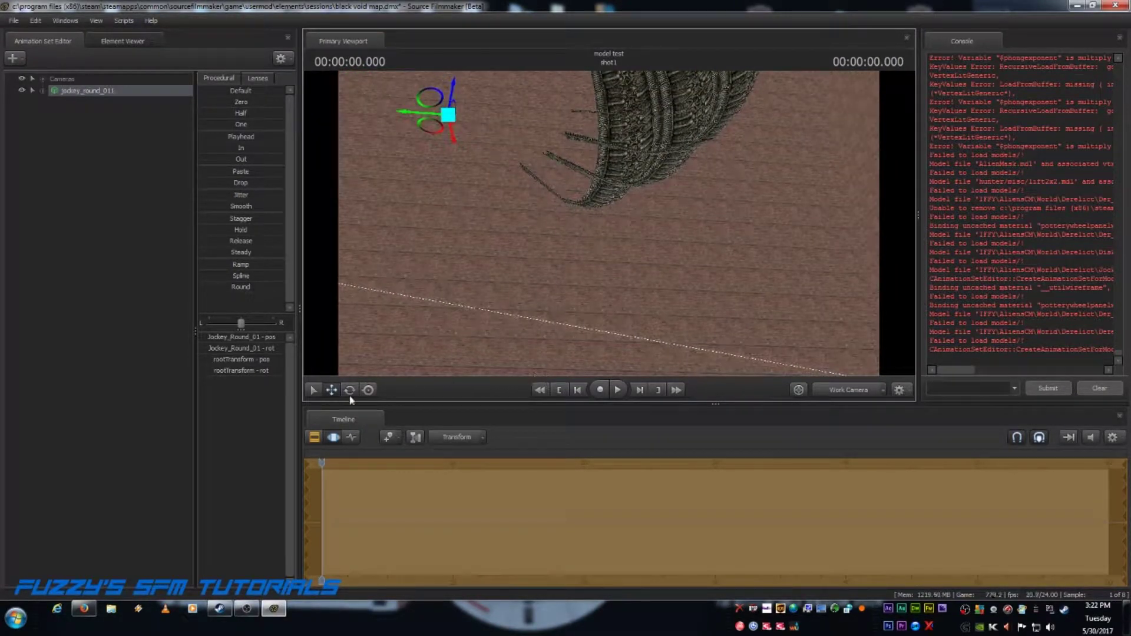
left_click(367, 391)
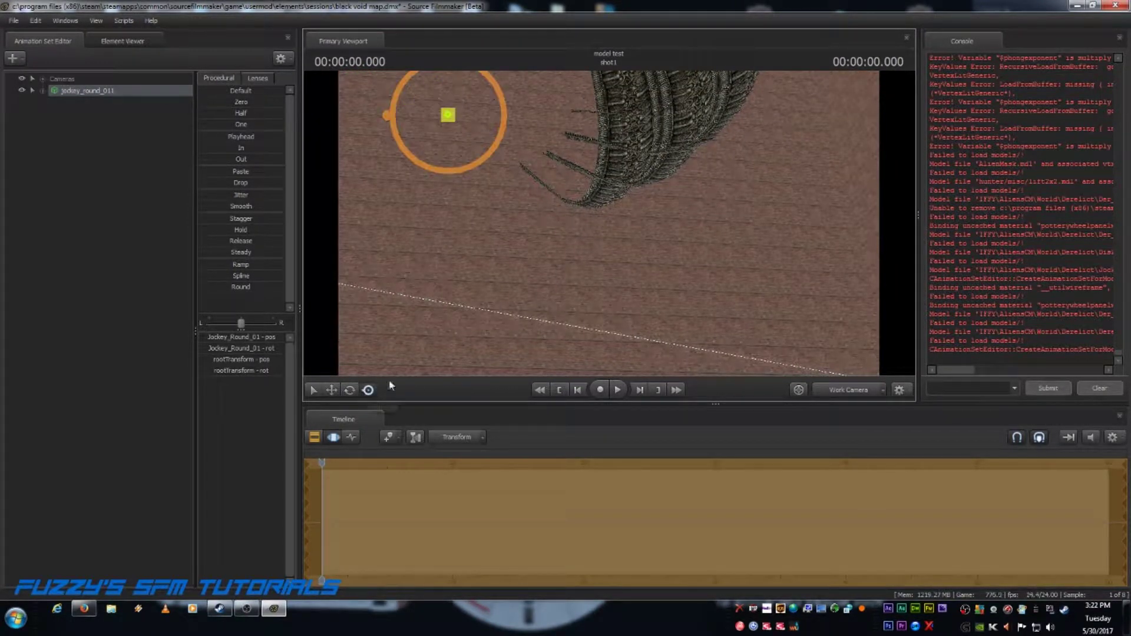
left_click_drag(450, 116, 447, 134)
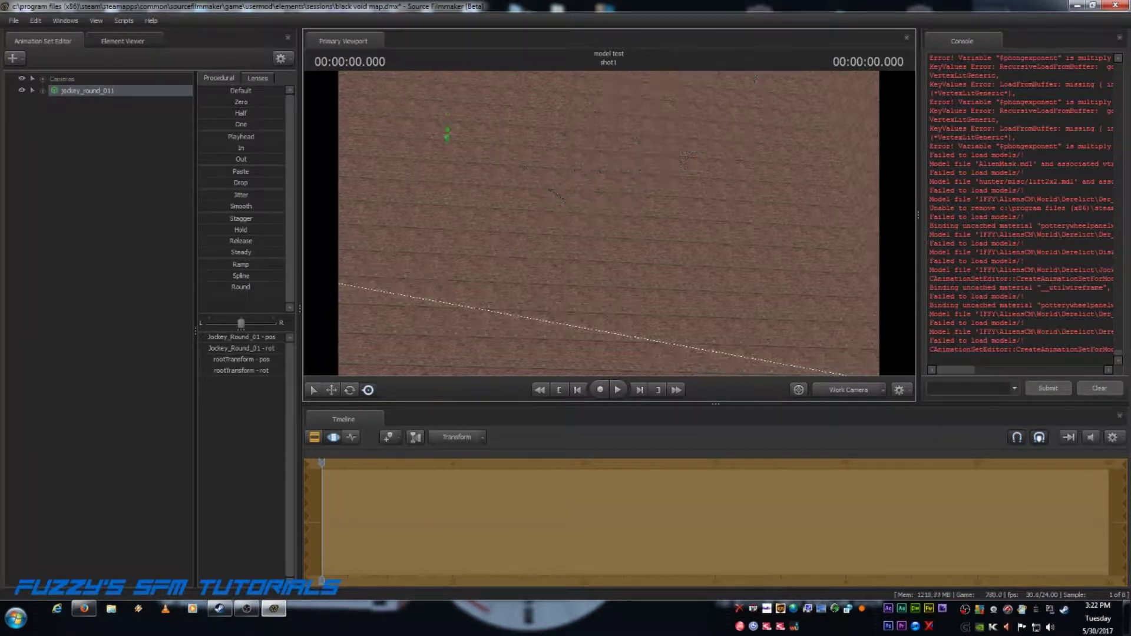
left_click_drag(714, 341, 611, 227)
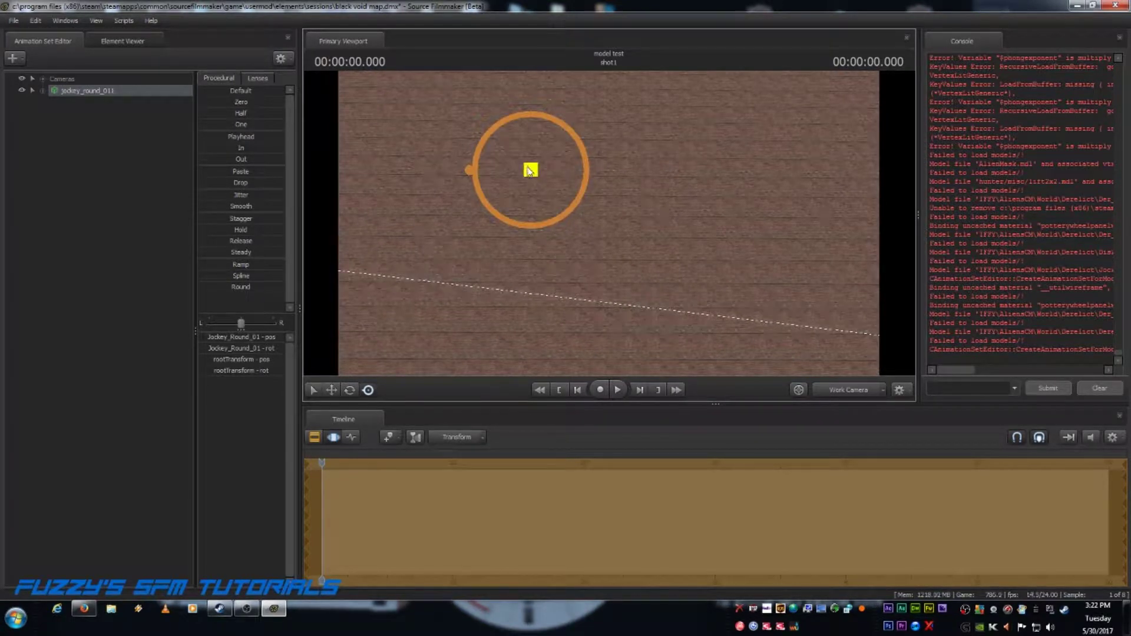
mouse_move(530, 171)
left_mouse_down()
mouse_move(557, 175)
mouse_move(555, 124)
mouse_move(547, 170)
left_mouse_up()
left_click_drag(464, 158, 505, 180)
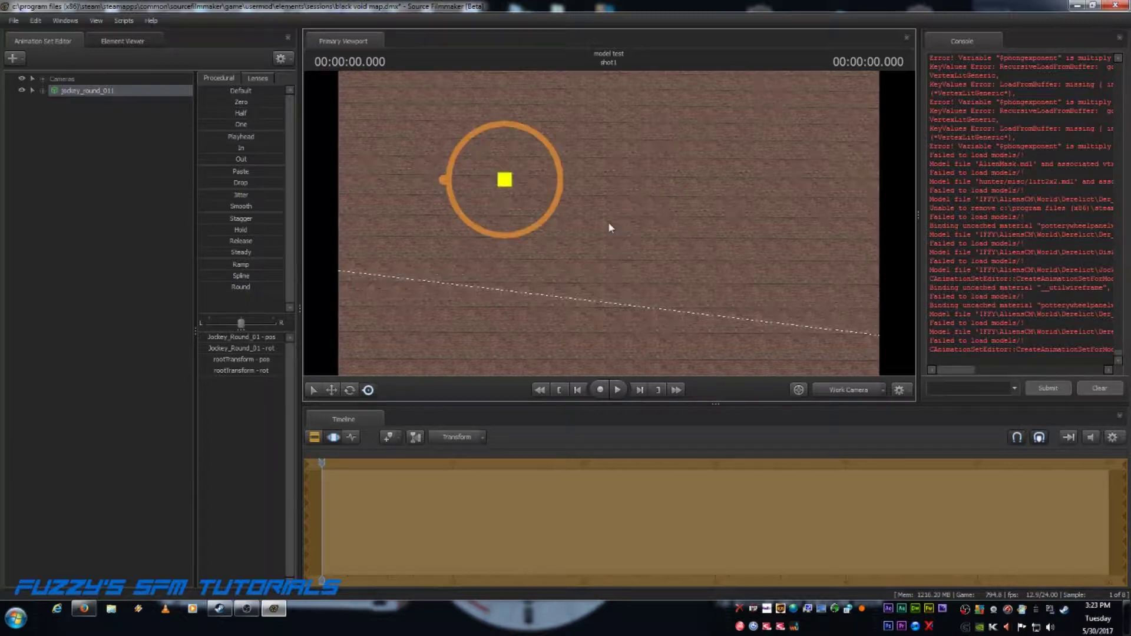
- Lower the jockey_round_011 model along its vertical axis, and slide it sideways along its green axis with the Move tool
left_click(332, 390)
left_click_drag(492, 183, 450, 392)
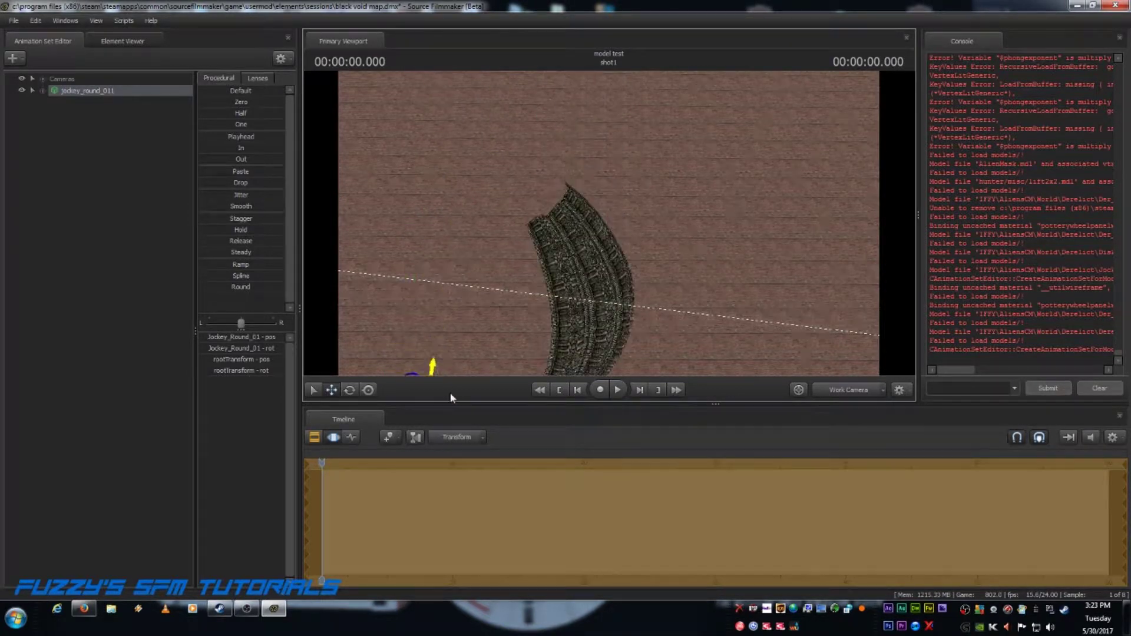
left_click_drag(681, 295, 669, 150)
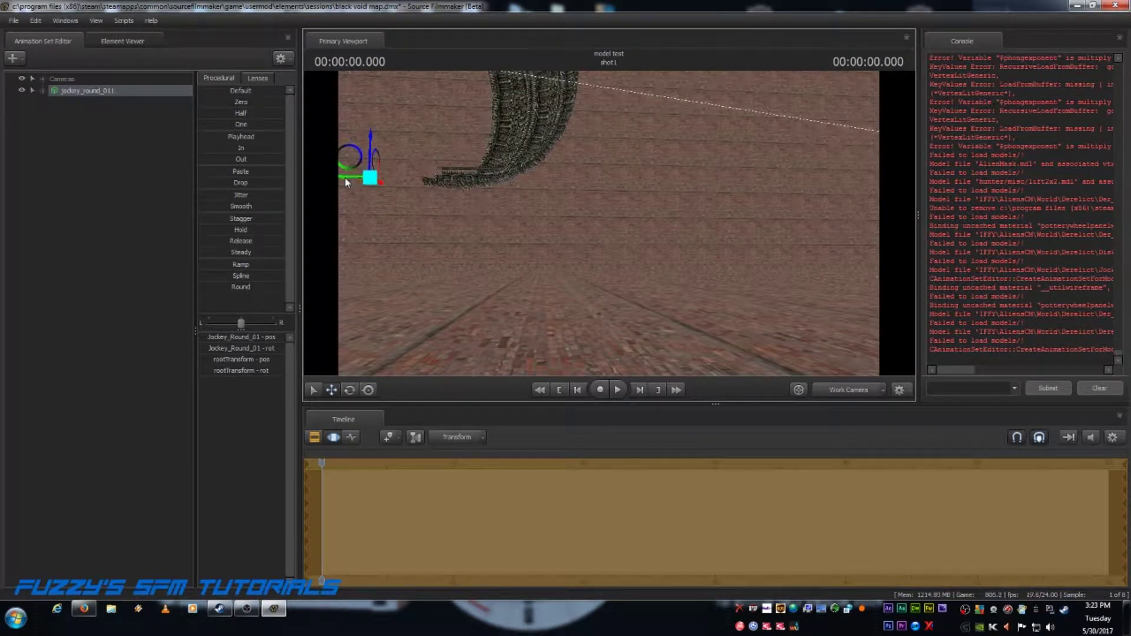
left_click_drag(347, 181, 680, 256)
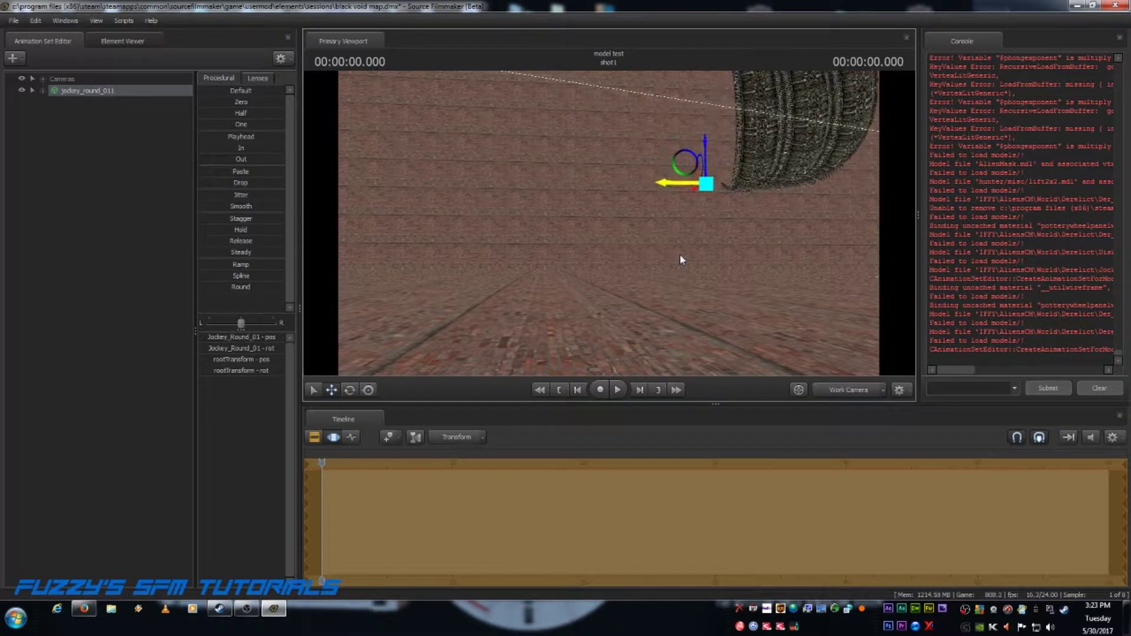
- Change the model's depth with the screen-space manipulator, then move it sideways and lower it toward the floor
left_click(369, 390)
key("ctrl")
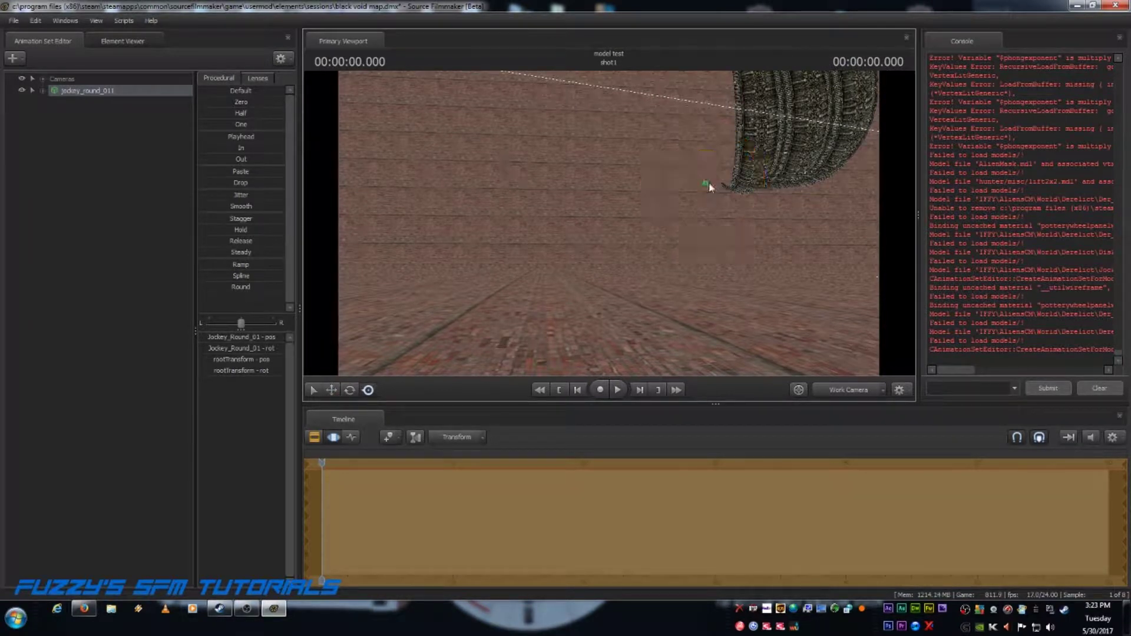
left_click(331, 390)
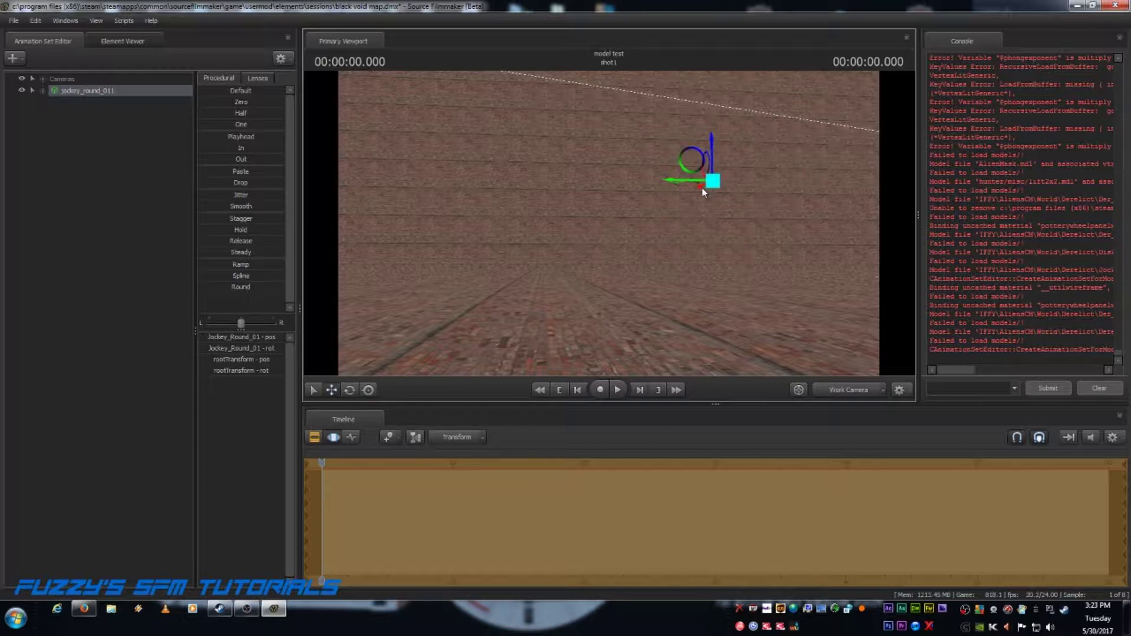
mouse_move(713, 181)
left_mouse_down()
mouse_move(729, 206)
mouse_move(818, 227)
mouse_move(848, 192)
left_mouse_up()
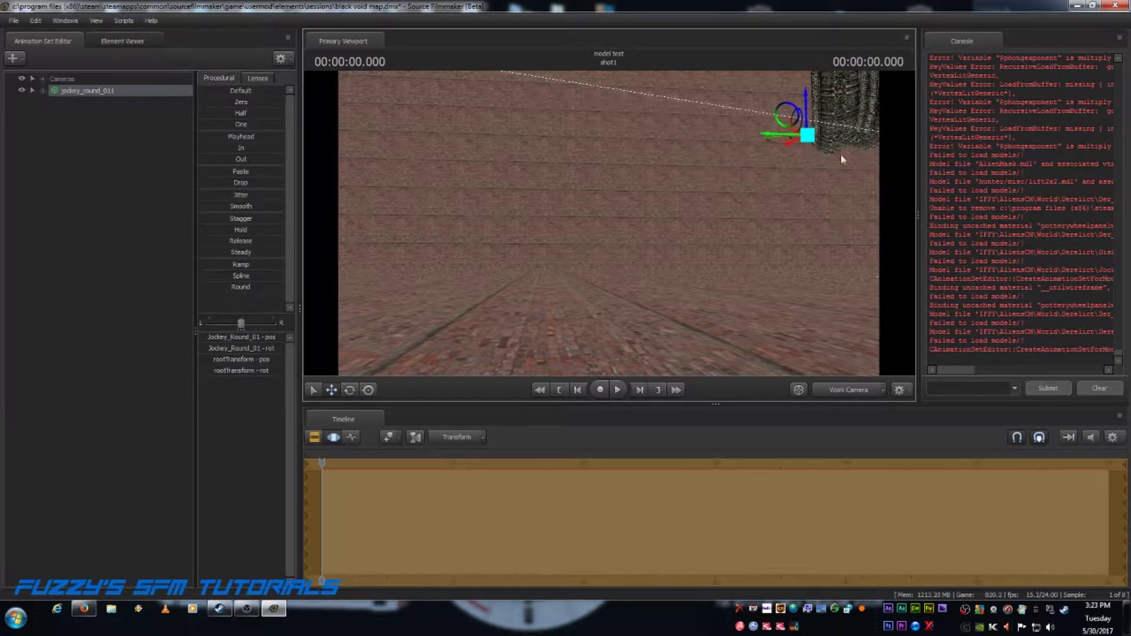
left_click_drag(804, 102, 811, 231)
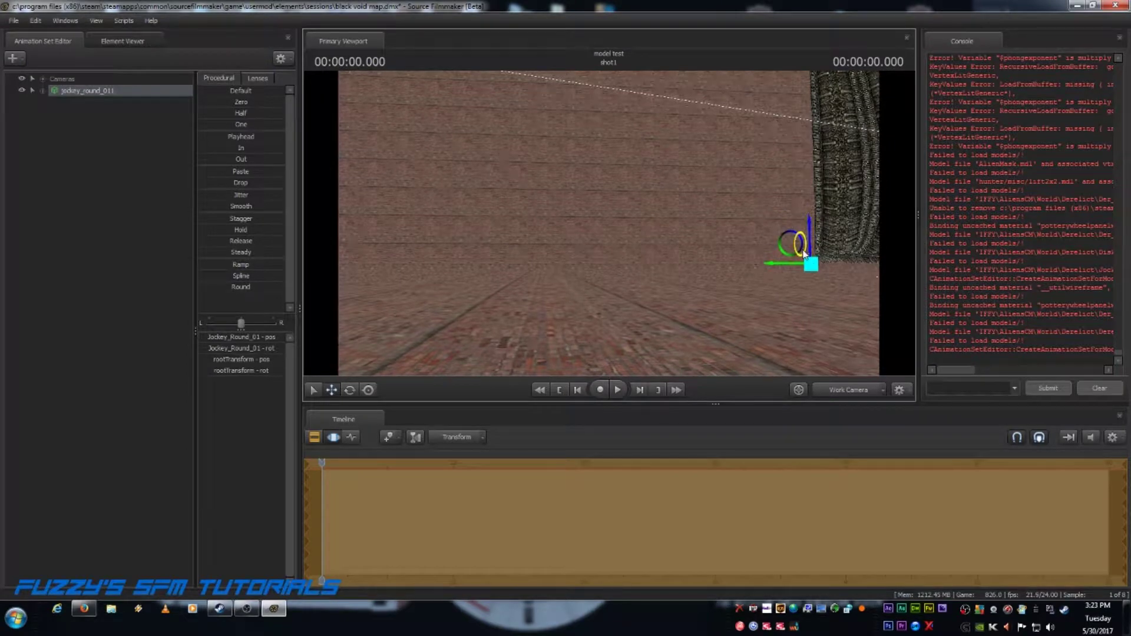
- Slide the model along its horizontal axes, then push it farther from the camera with the screen-space manipulator
left_click_drag(735, 308, 745, 308)
left_click_drag(594, 229, 718, 226)
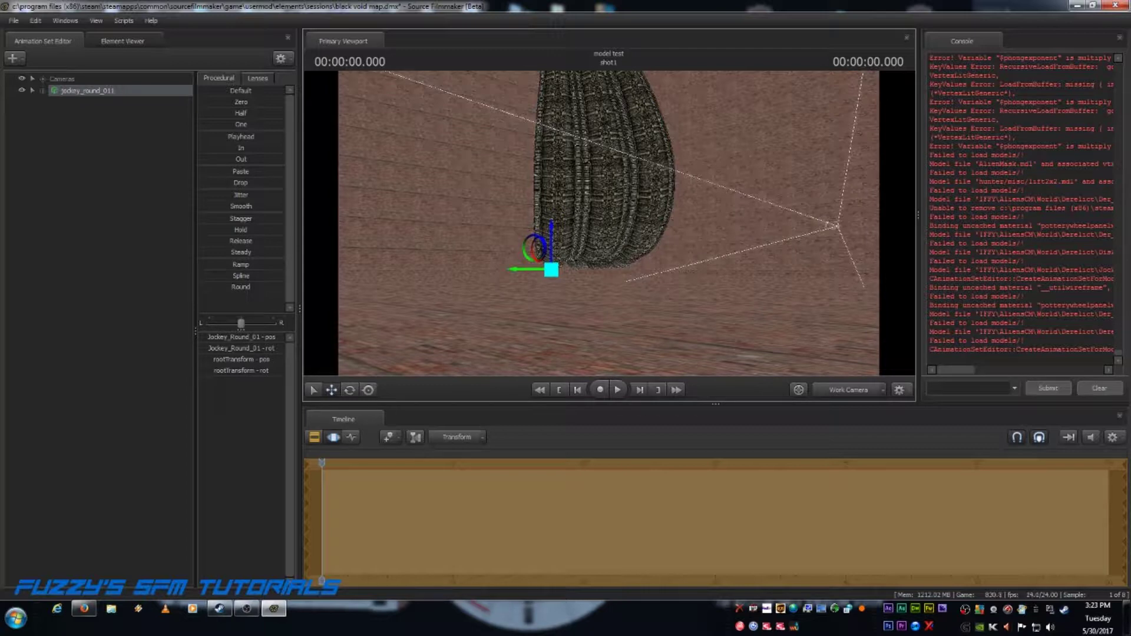
mouse_move(609, 224)
left_mouse_down()
mouse_move(642, 173)
mouse_move(607, 222)
left_mouse_up()
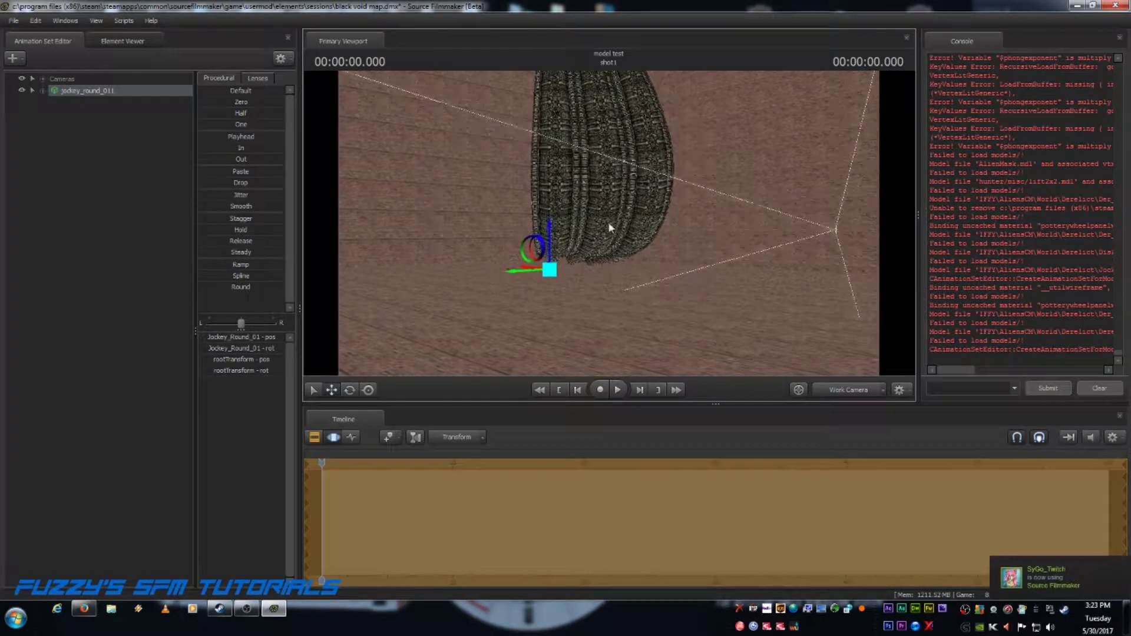
left_click_drag(518, 271, 500, 299)
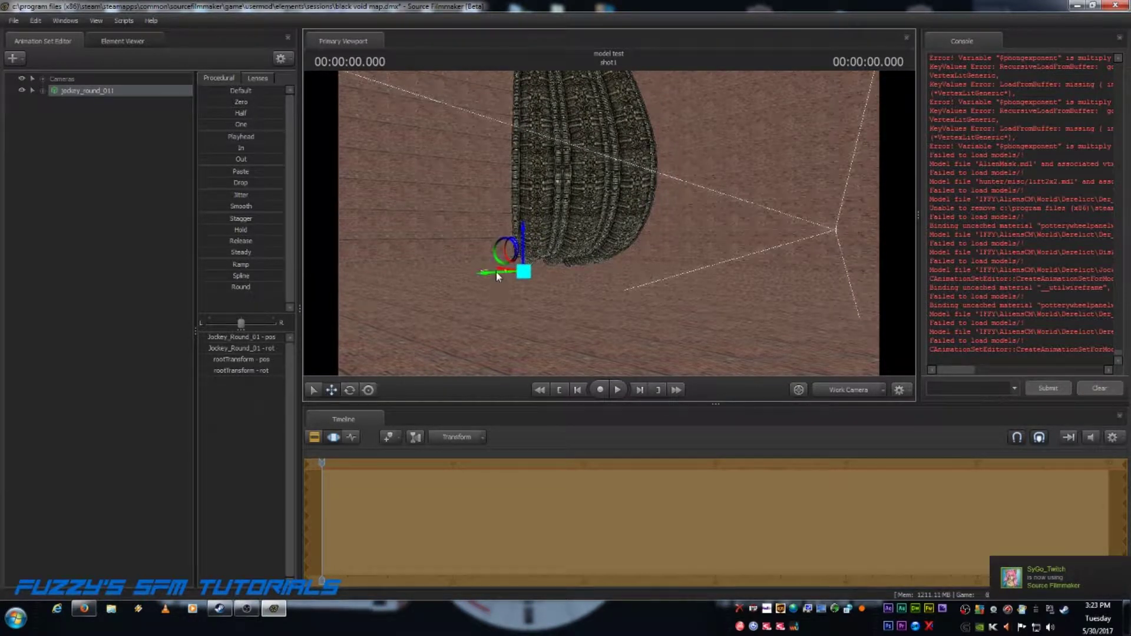
left_click_drag(496, 272, 617, 335)
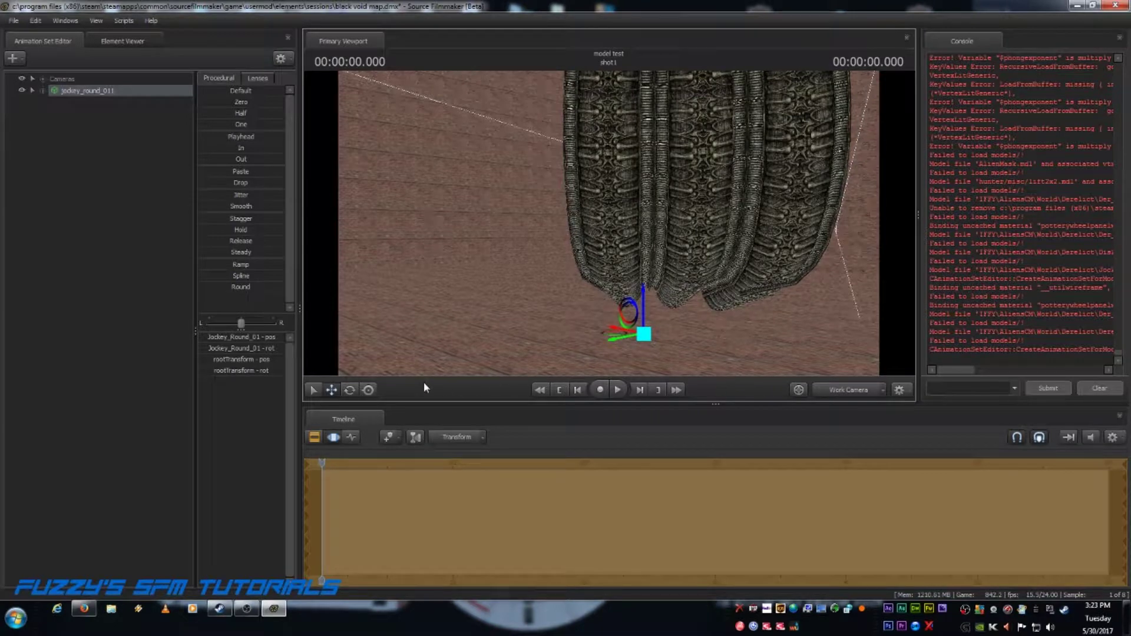
left_click(366, 389)
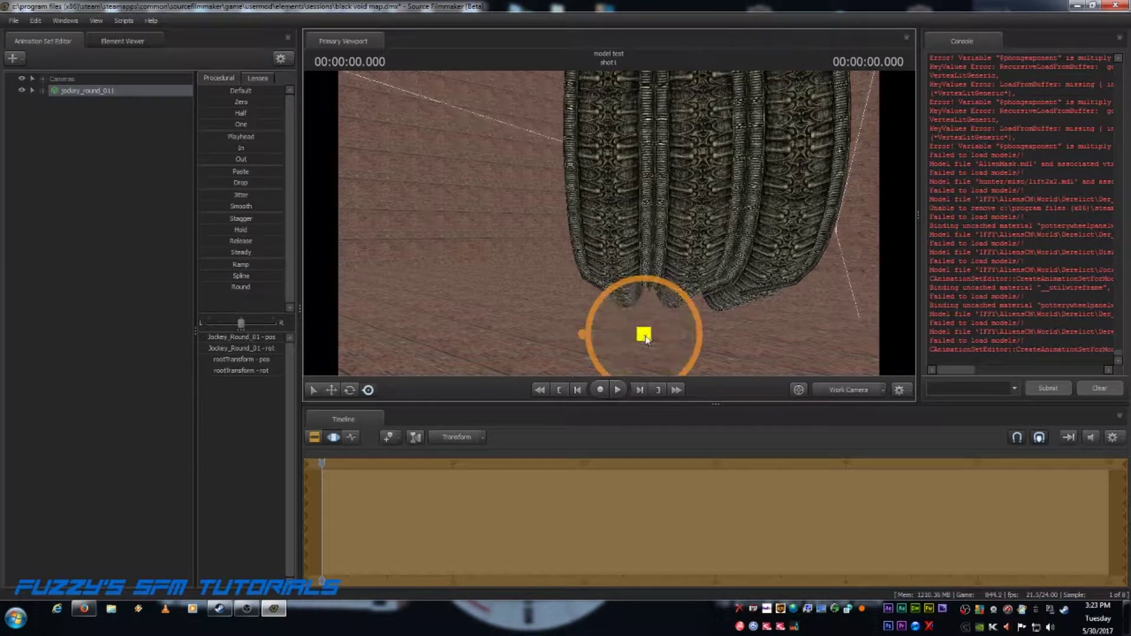
left_click_drag(642, 334, 806, 294)
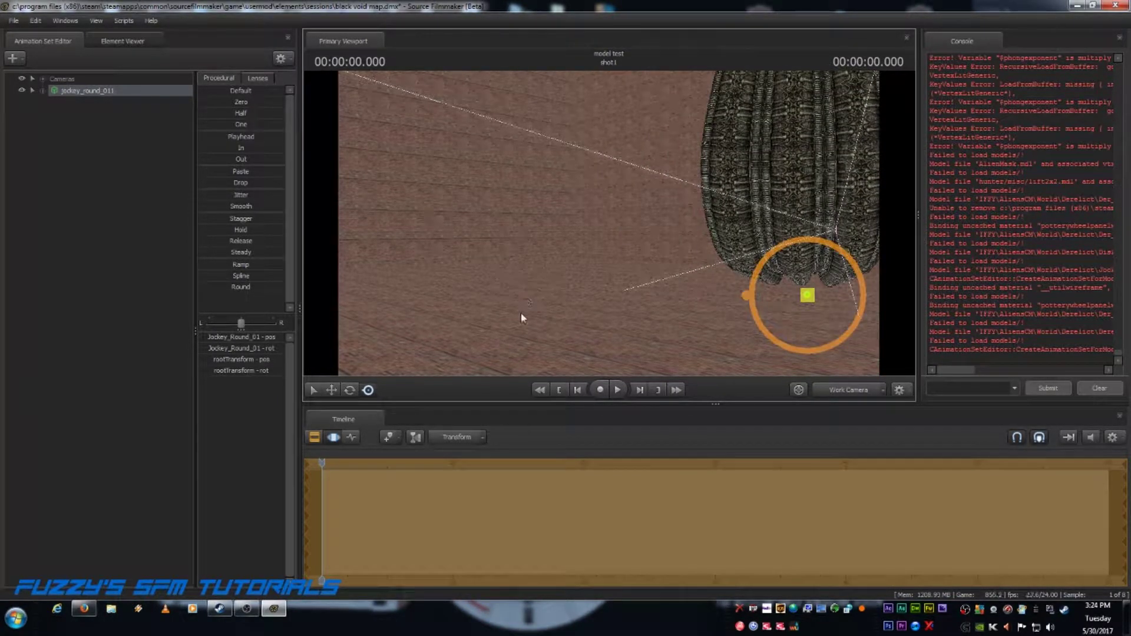
- Check the curved wall piece from the side and fine-tune its position along its horizontal axes with the Move tool
left_click_drag(522, 313, 725, 287)
key("d")
key("d")
key("a")
left_click_drag(594, 228, 593, 227)
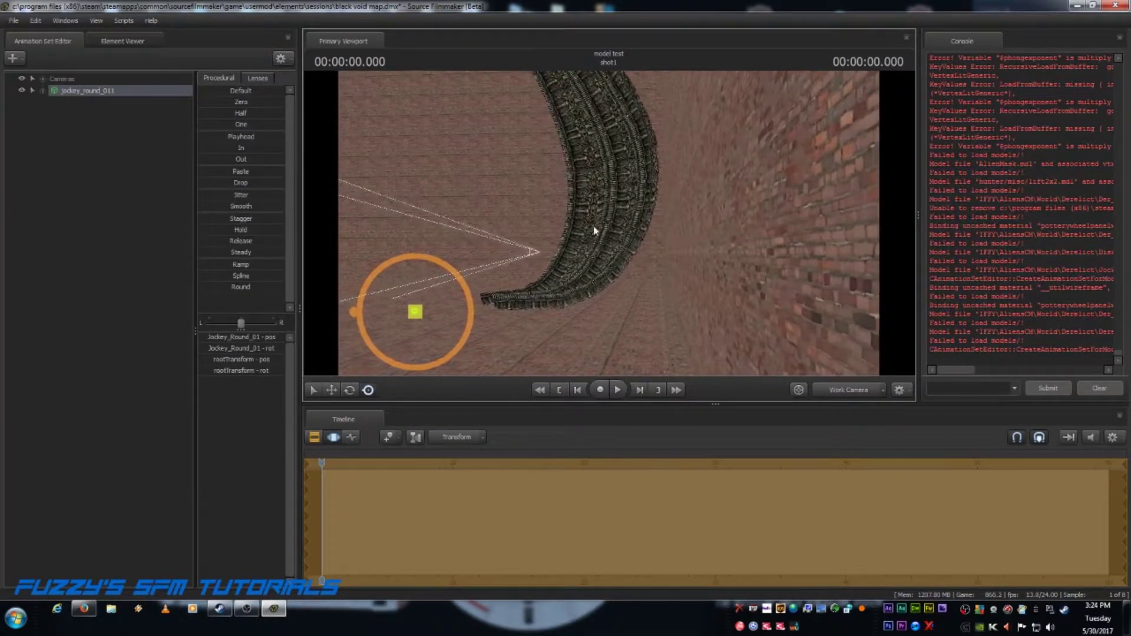
left_click(329, 390)
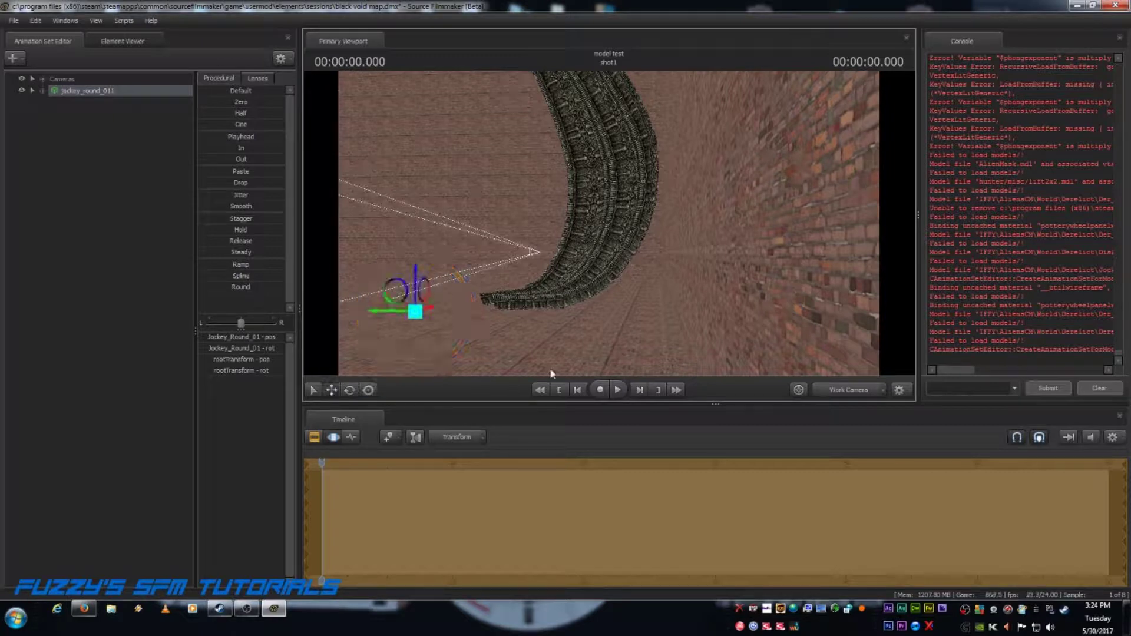
left_click_drag(391, 314, 353, 352)
left_click_drag(455, 357, 511, 328)
key("a")
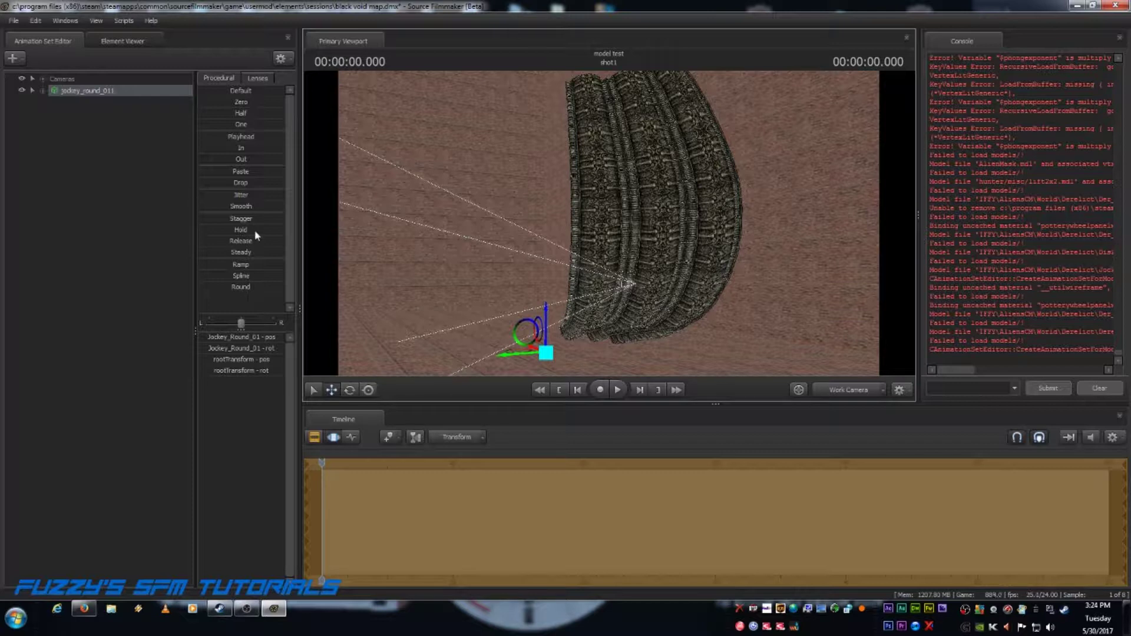
- Duplicate the jockey_round_011 model by copying its animation set and pasting it into the Animation Set Editor
key("ctrl+z")
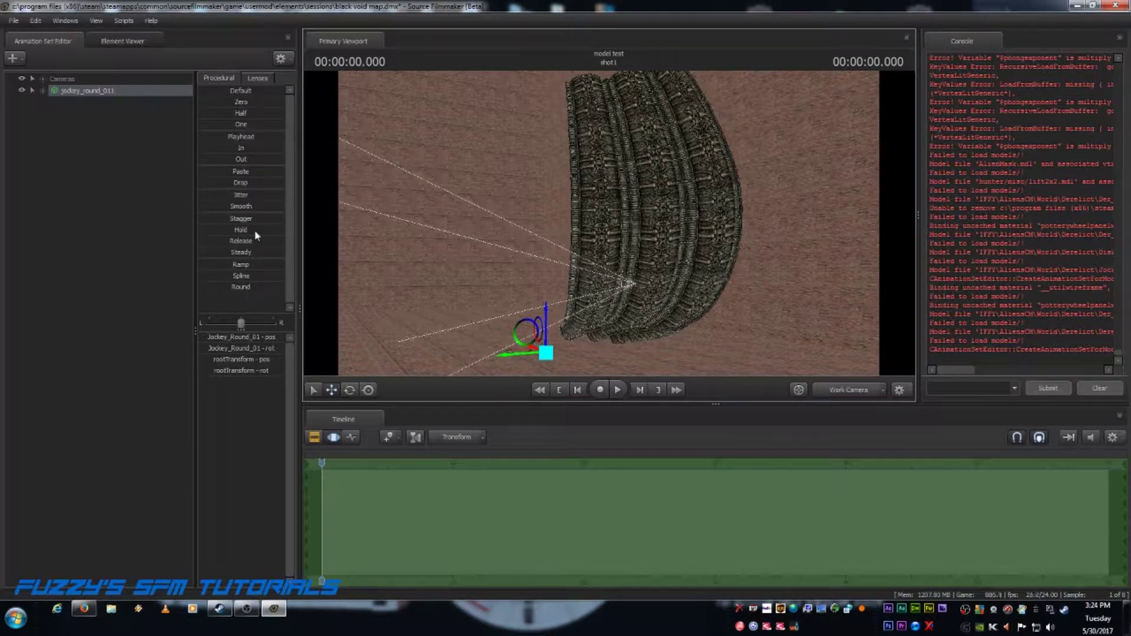
left_click(80, 89)
right_click(80, 89)
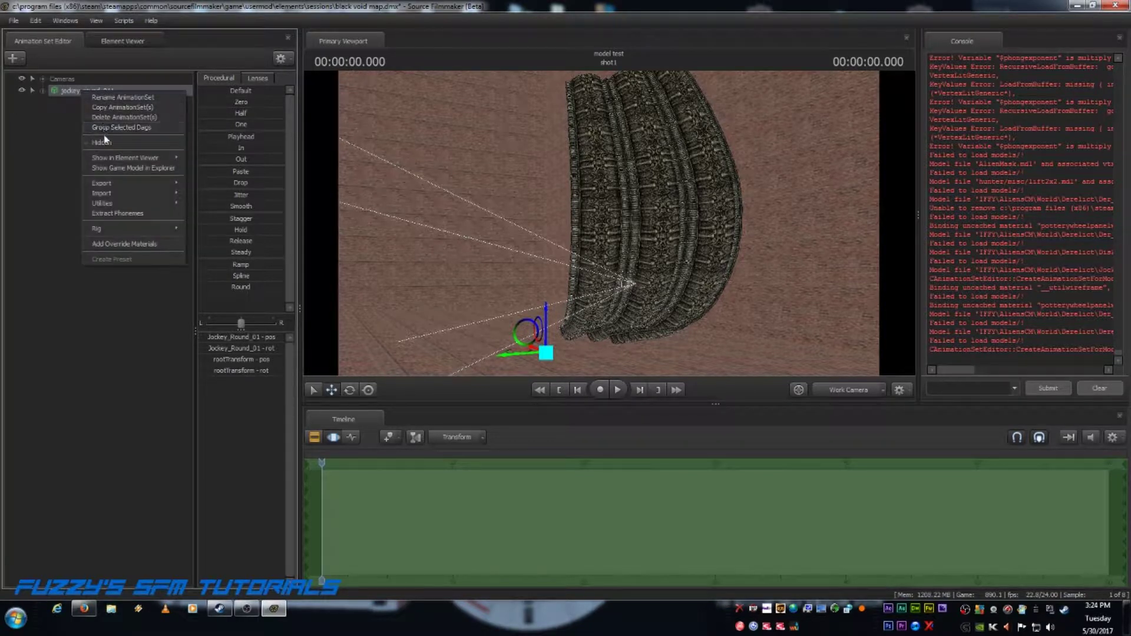
left_click(109, 107)
right_click(82, 108)
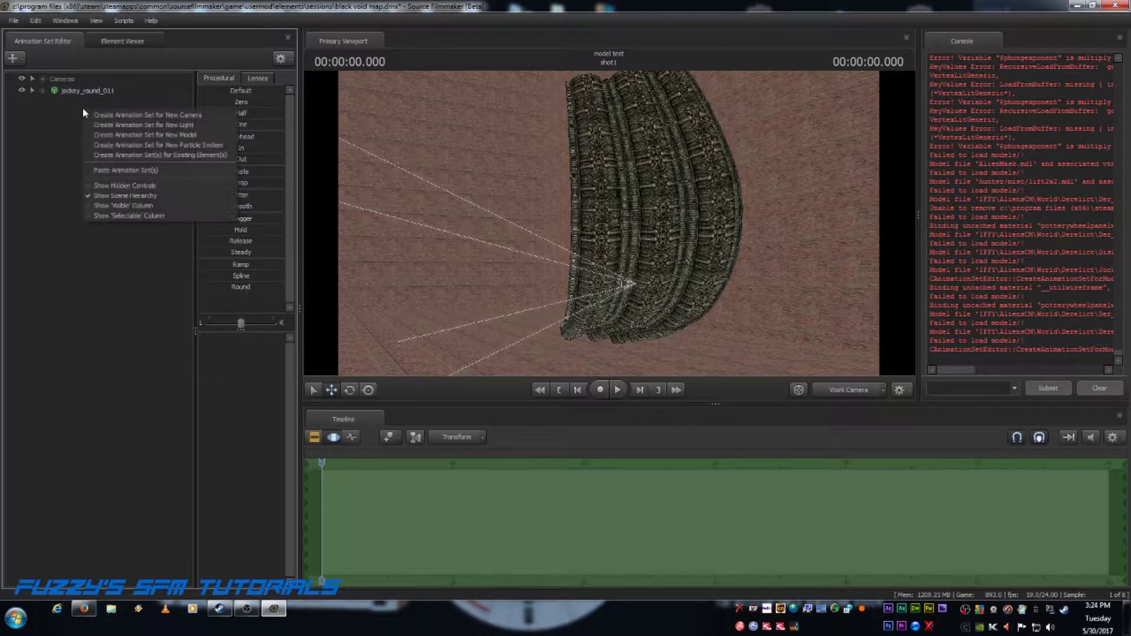
left_click(109, 170)
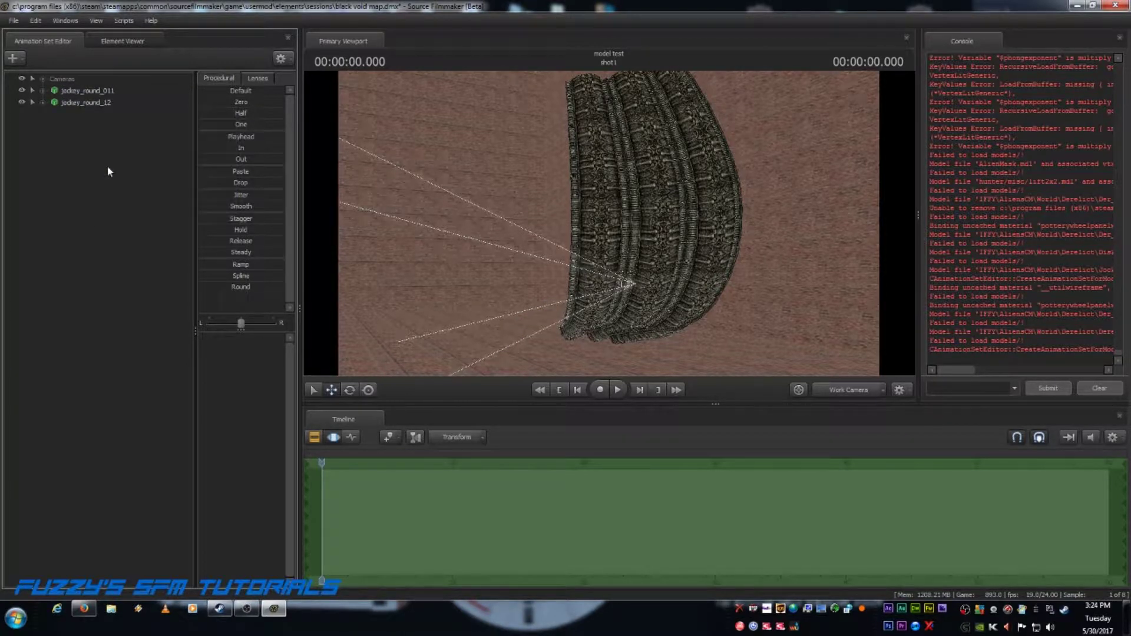
- Move the jockey_round_12 duplicate sideways along its horizontal axis to separate it from the original wall
left_click(85, 103)
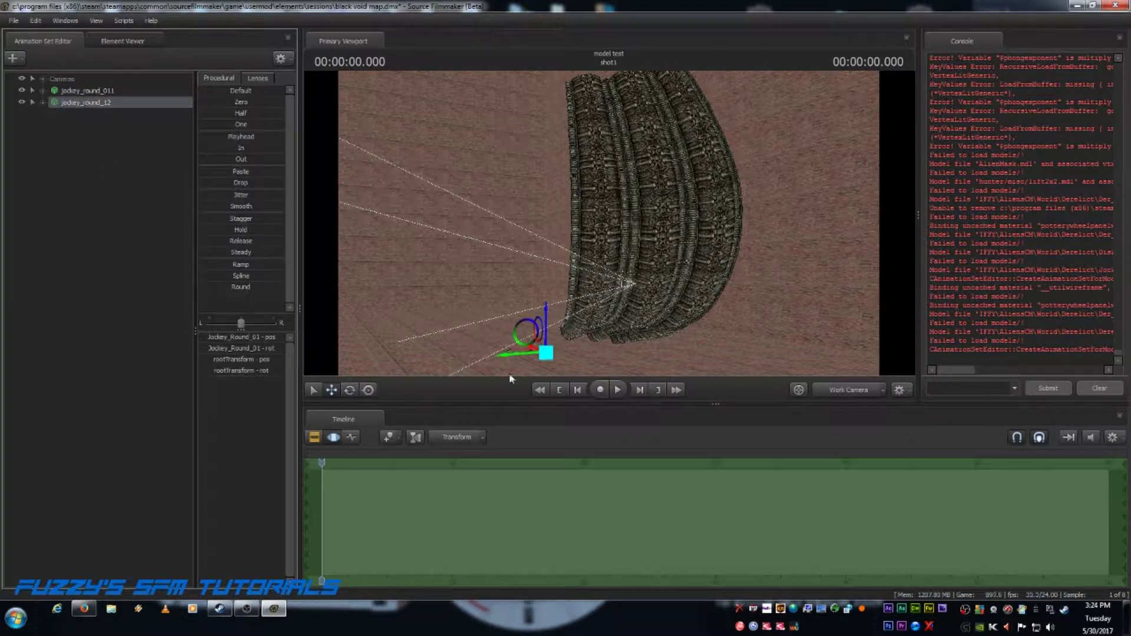
left_click_drag(524, 356, 357, 344)
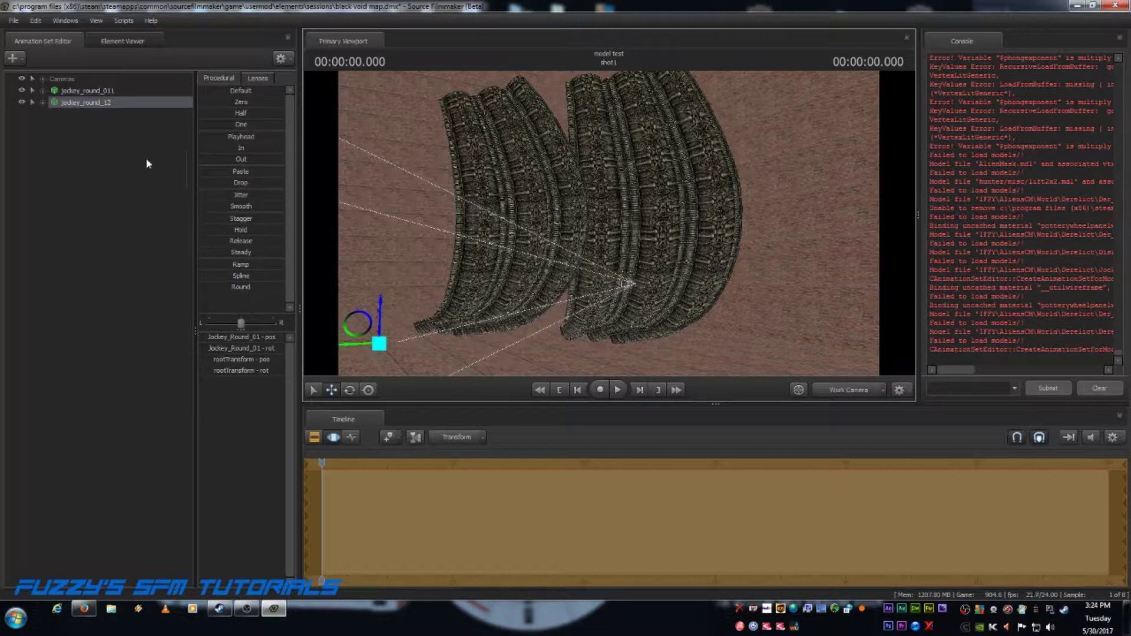
left_click(394, 182)
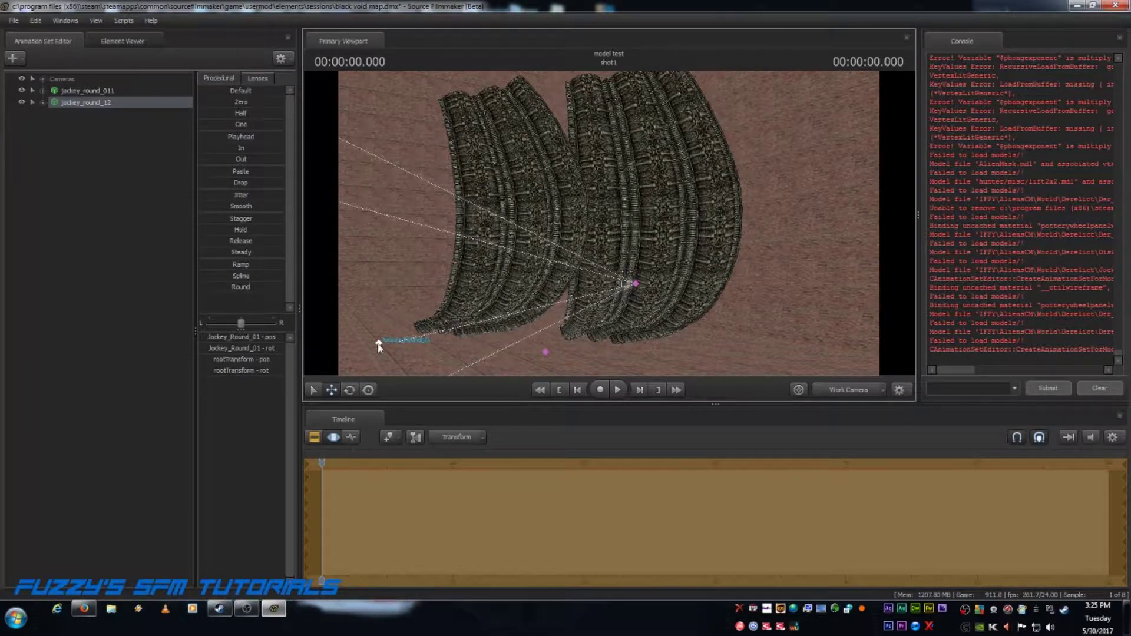
left_click(635, 286)
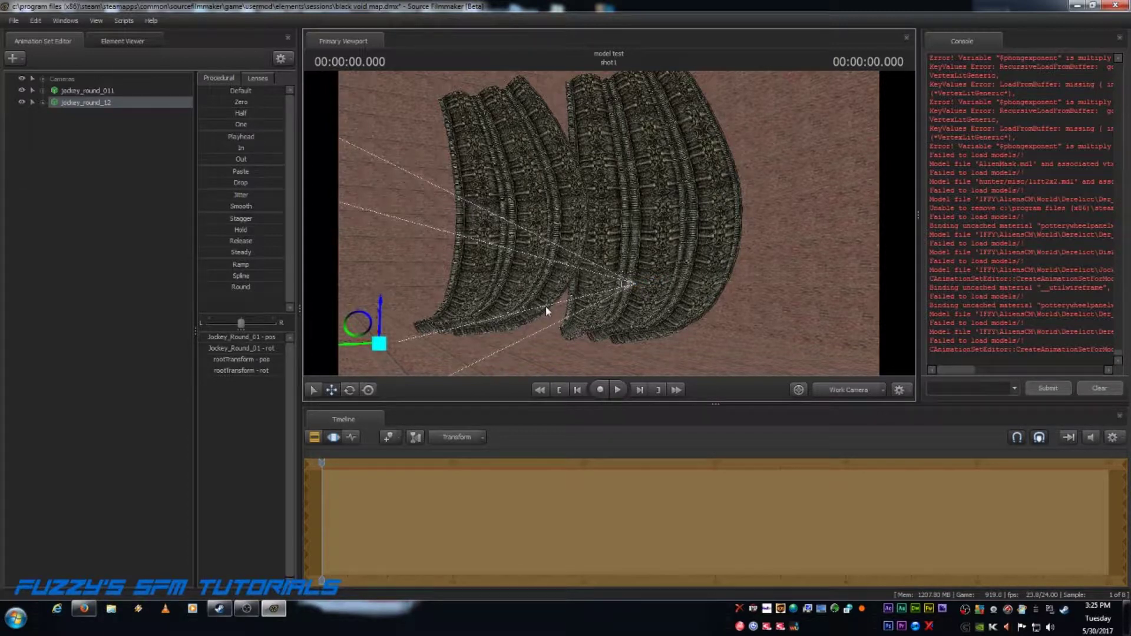
- Expand the jockey_round_011 and jockey_round_12 animation sets to reveal the rootTransform control in each Body group
left_click(43, 90)
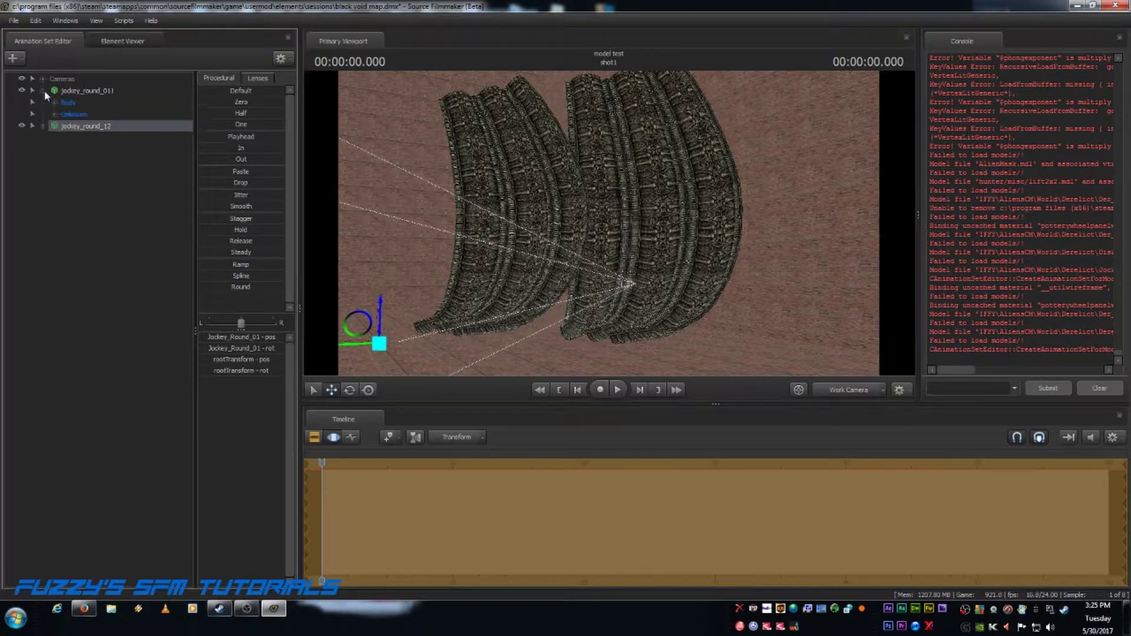
left_click(41, 126)
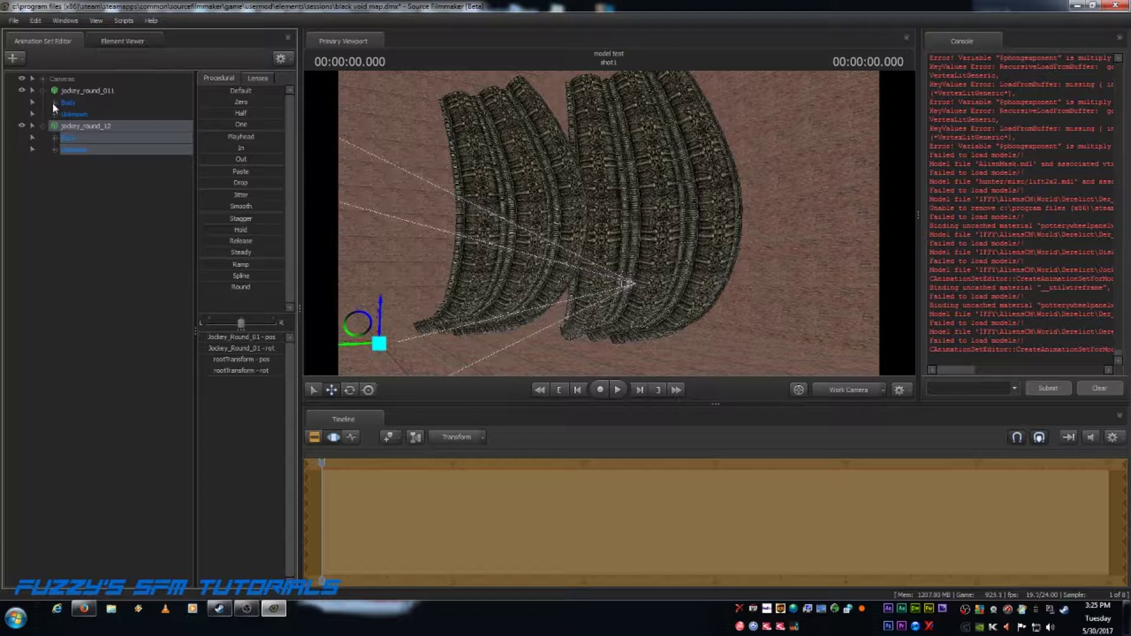
left_click(53, 115)
left_click(51, 113)
left_click(52, 101)
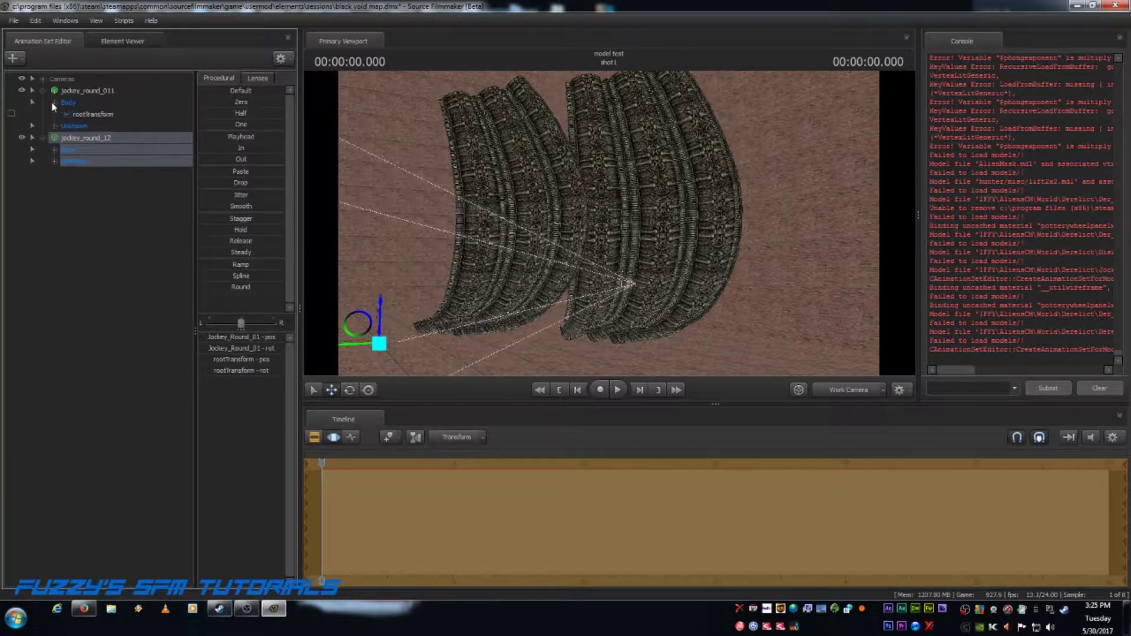
left_click(55, 149)
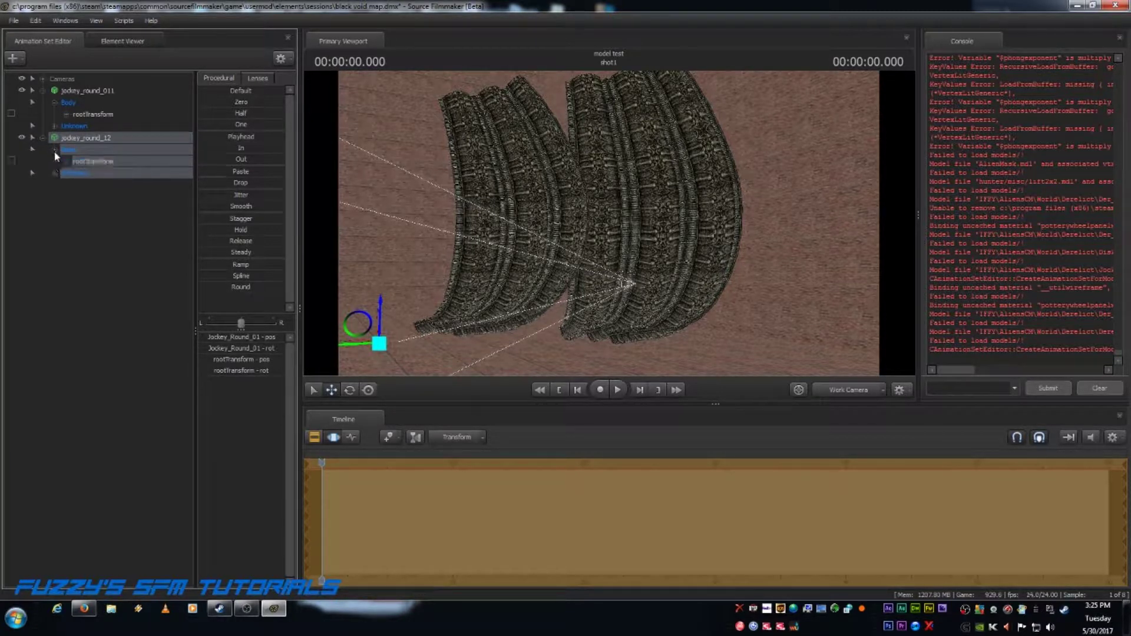
- Try locking the rootTransform of jockey_round_011 to the rootTransform of jockey_round_12
left_click(96, 114)
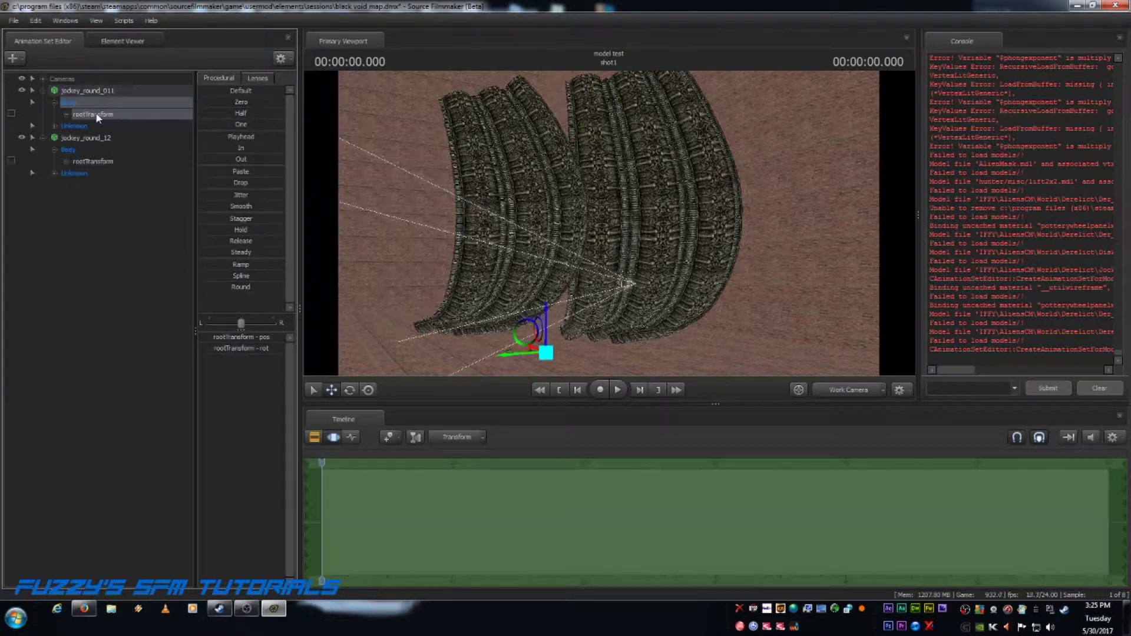
double_click(94, 162)
key("Escape")
left_click(99, 161)
left_click_drag(100, 165, 101, 122)
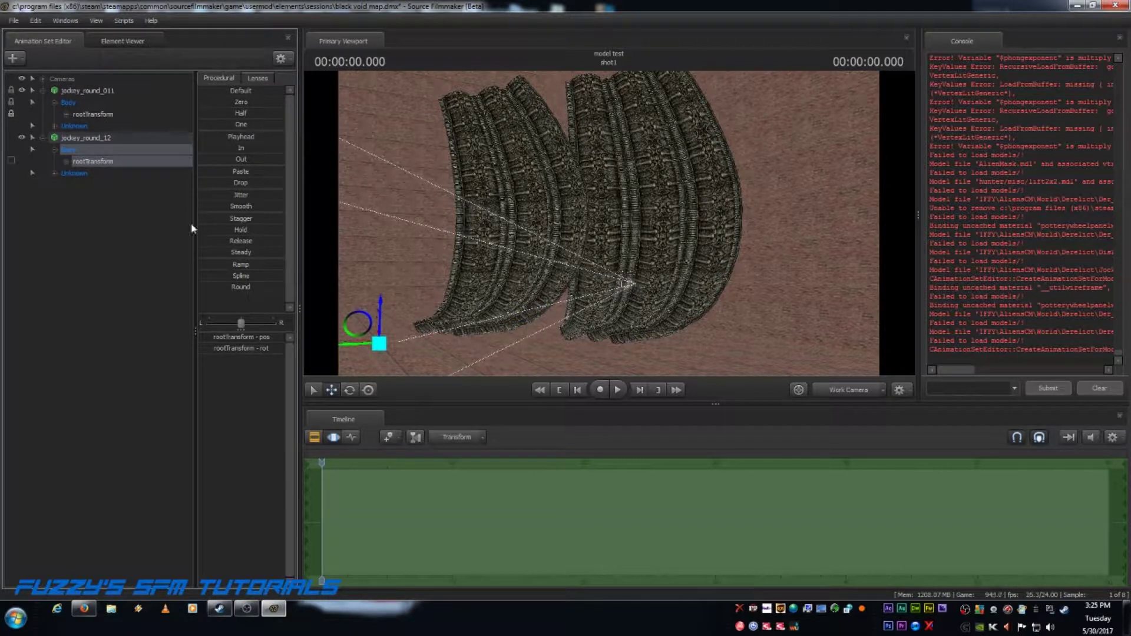
mouse_move(200, 102)
left_mouse_down()
mouse_move(218, 102)
mouse_move(186, 104)
mouse_move(217, 103)
mouse_move(206, 108)
left_mouse_up()
- Reveal the Jockey_Round_01 bone in both Unknown groups and try locking the original model's bone to the duplicate's
left_click(56, 101)
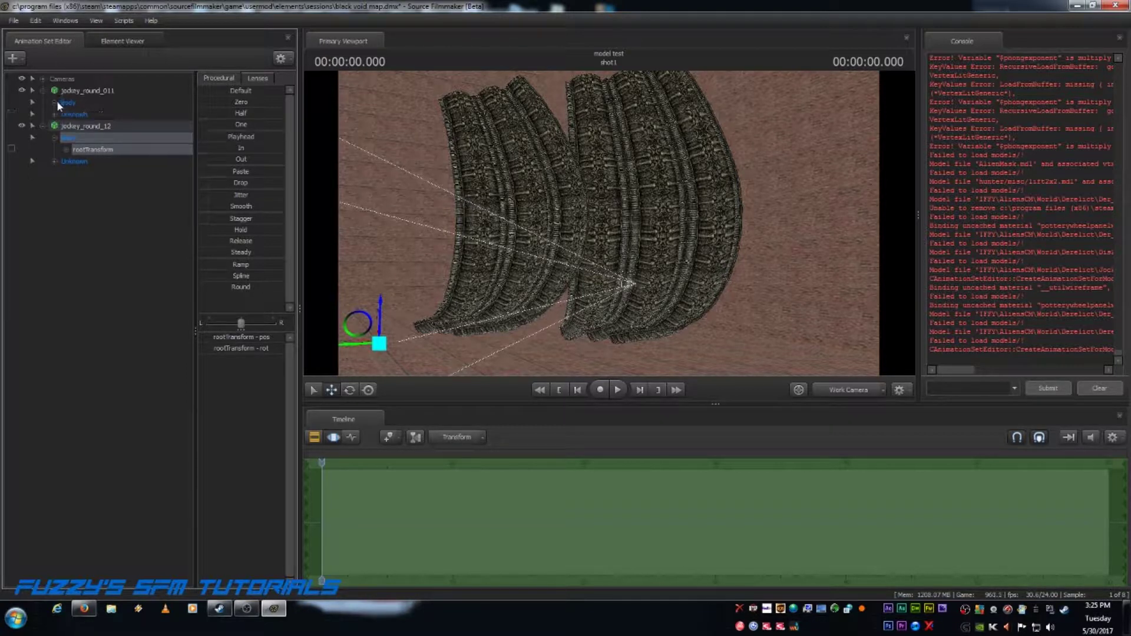
left_click(56, 114)
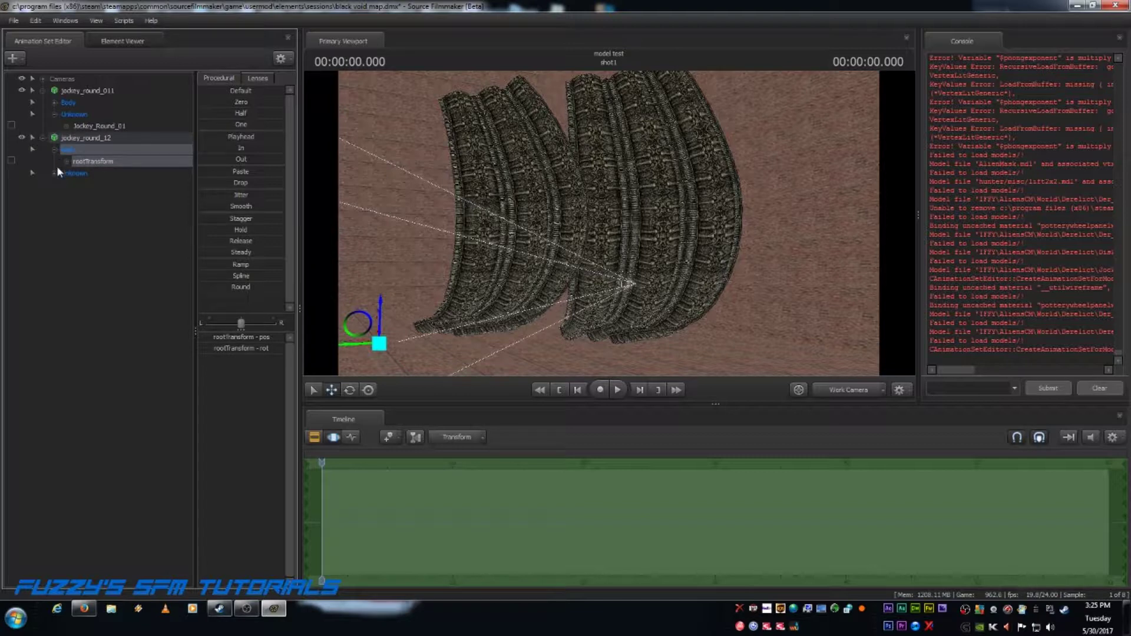
left_click(52, 151)
left_click(53, 162)
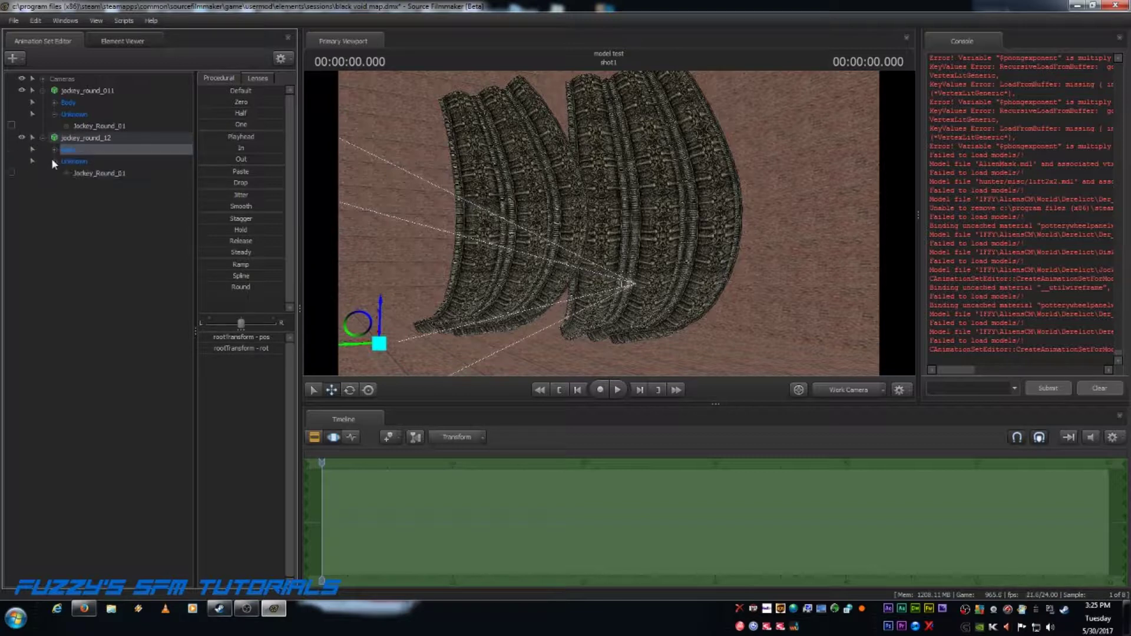
left_click(93, 172)
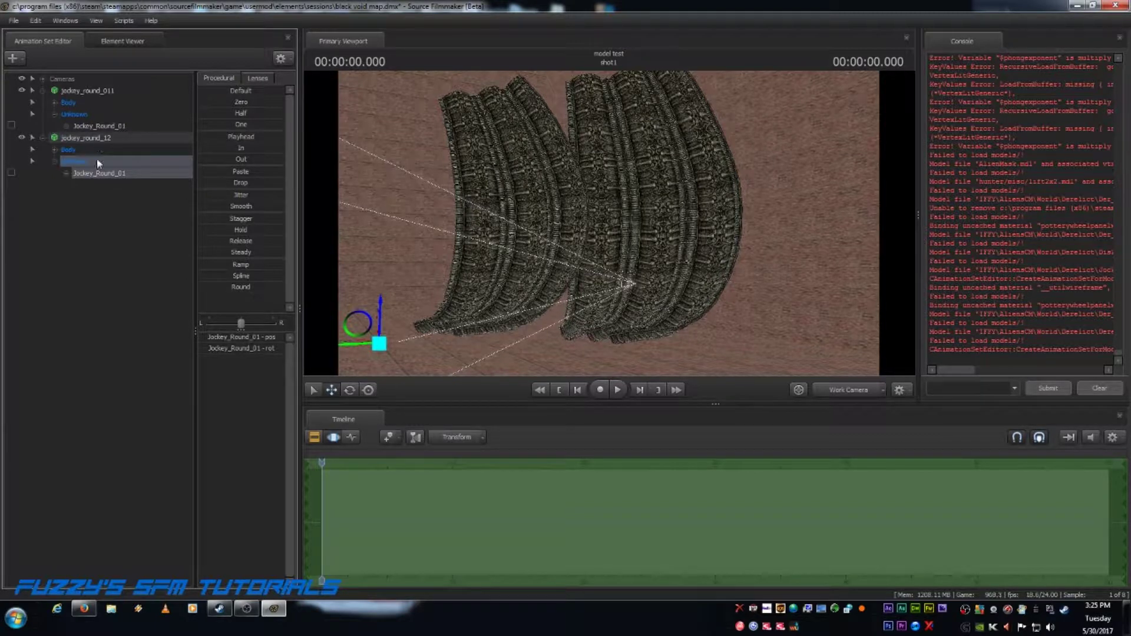
left_click_drag(98, 172, 112, 126)
left_click_drag(204, 104, 155, 104)
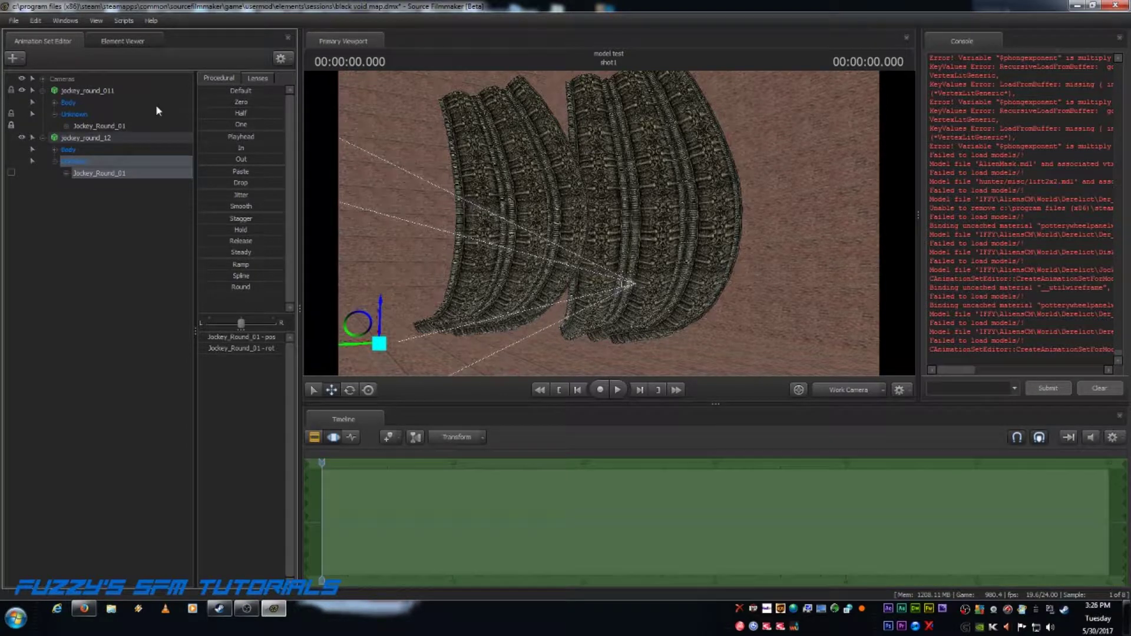
left_click(81, 116)
left_click_drag(212, 104, 157, 93)
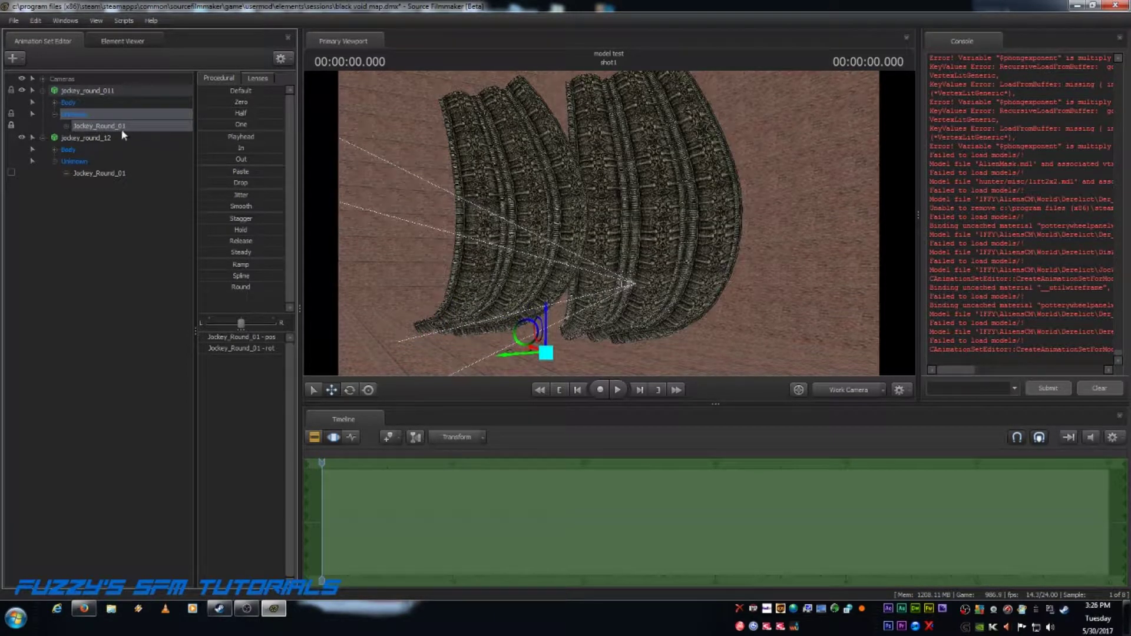
left_click(92, 139)
mouse_move(211, 103)
left_mouse_down()
mouse_move(253, 103)
mouse_move(200, 103)
left_mouse_up()
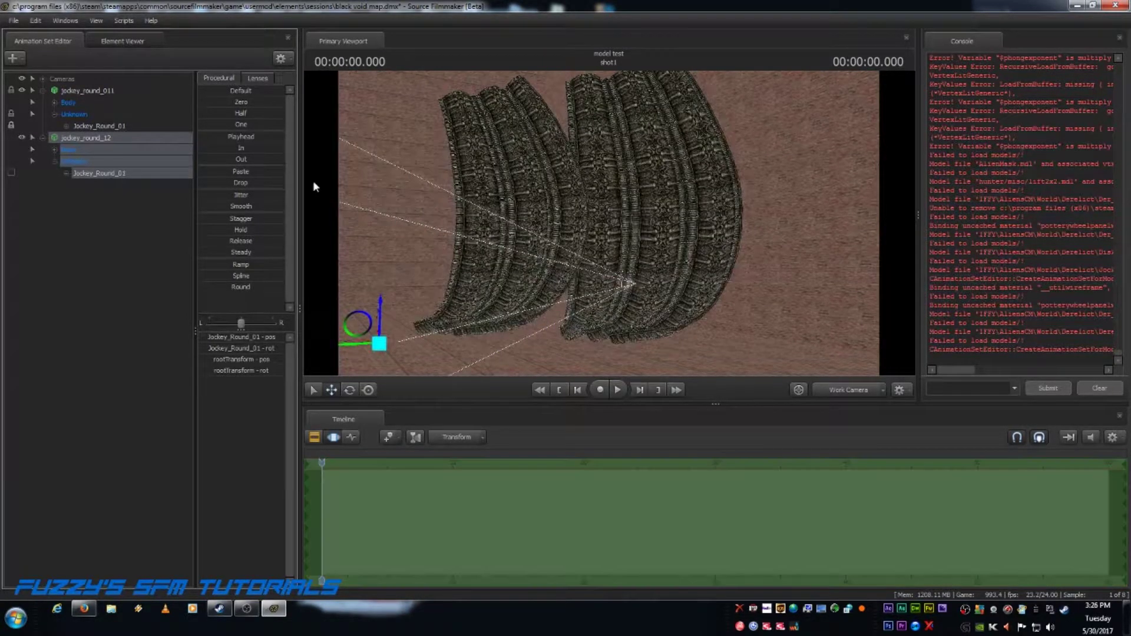
- Collapse the expanded control groups of jockey_round_011 and jockey_round_12
left_click(55, 114)
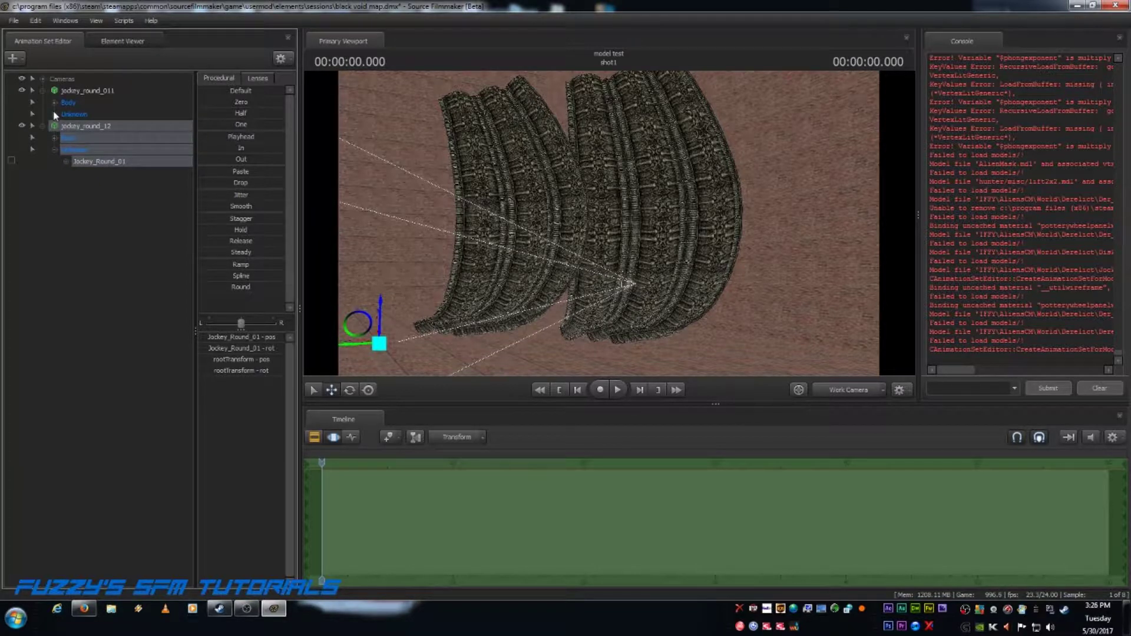
left_click(41, 89)
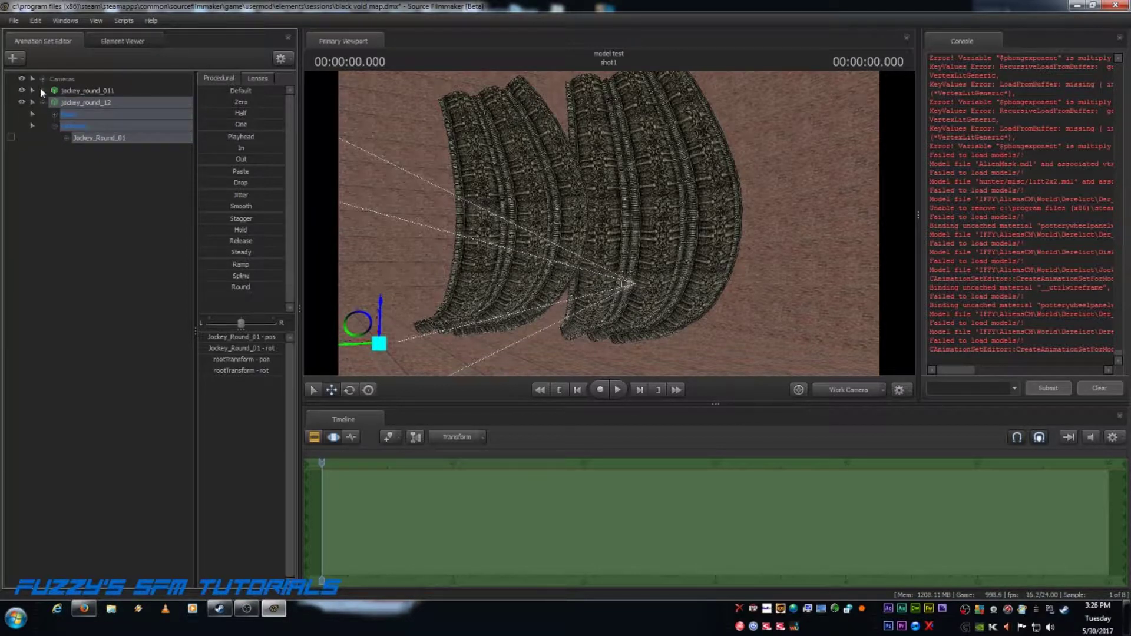
left_click(55, 126)
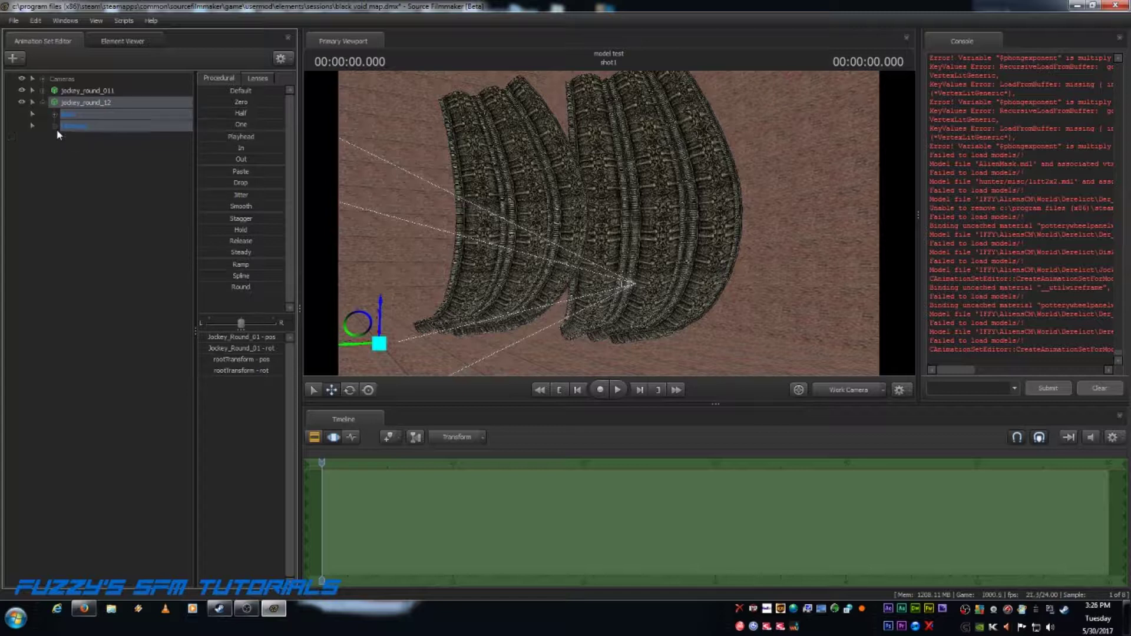
left_click(42, 102)
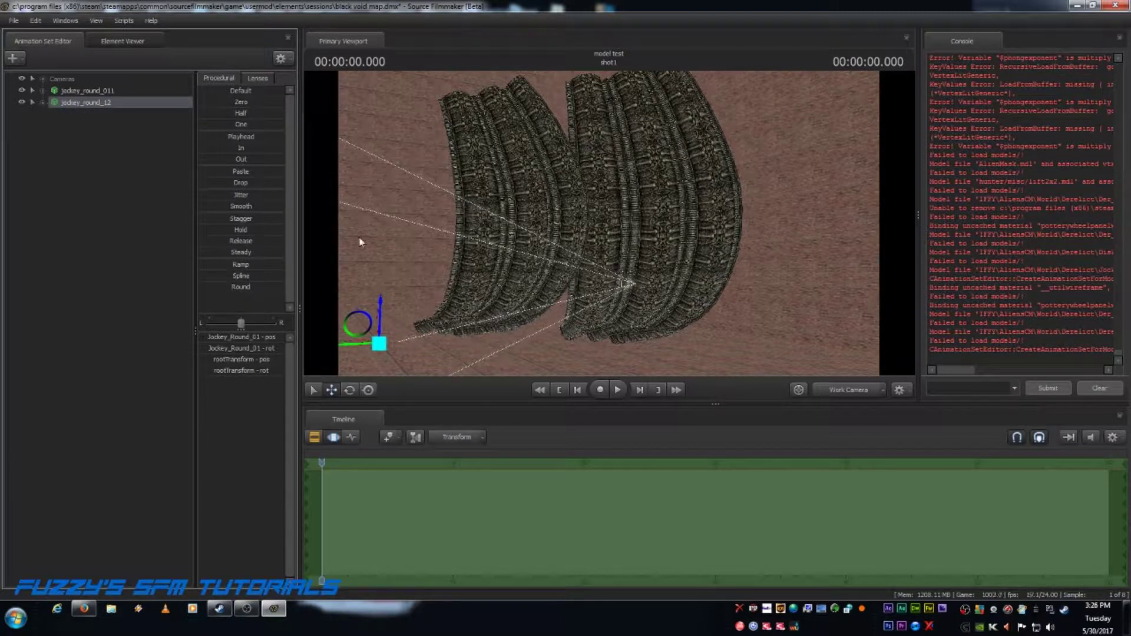
- Rotate jockey_round_12 about its vertical axis, then slide it horizontally toward the original wall
left_click_drag(628, 323, 622, 301)
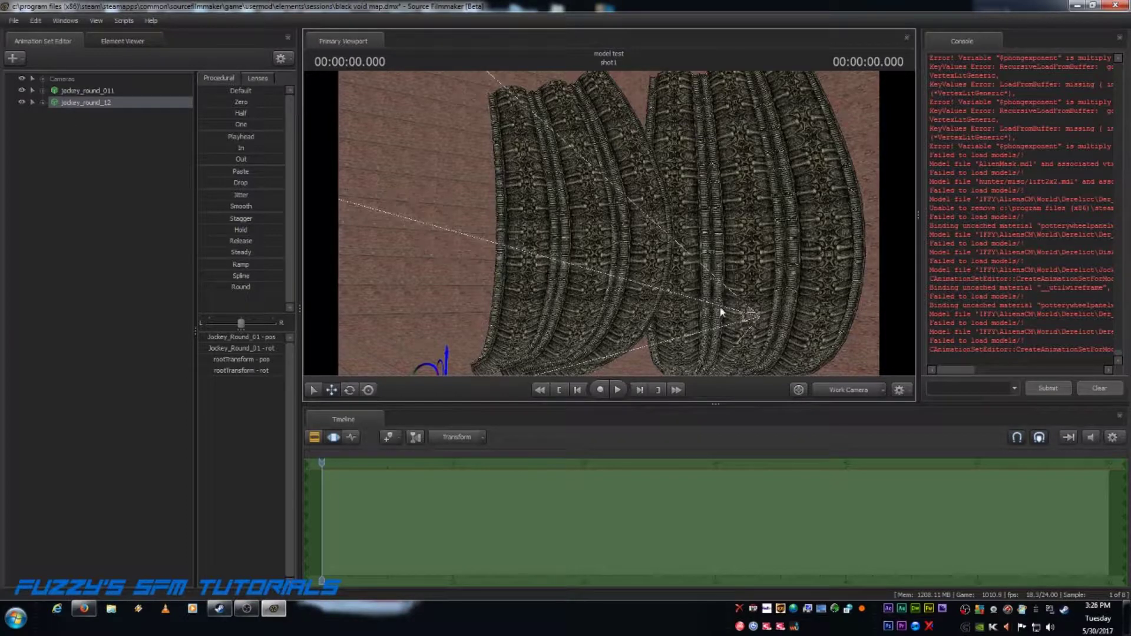
left_click(349, 392)
left_click_drag(476, 306, 498, 334)
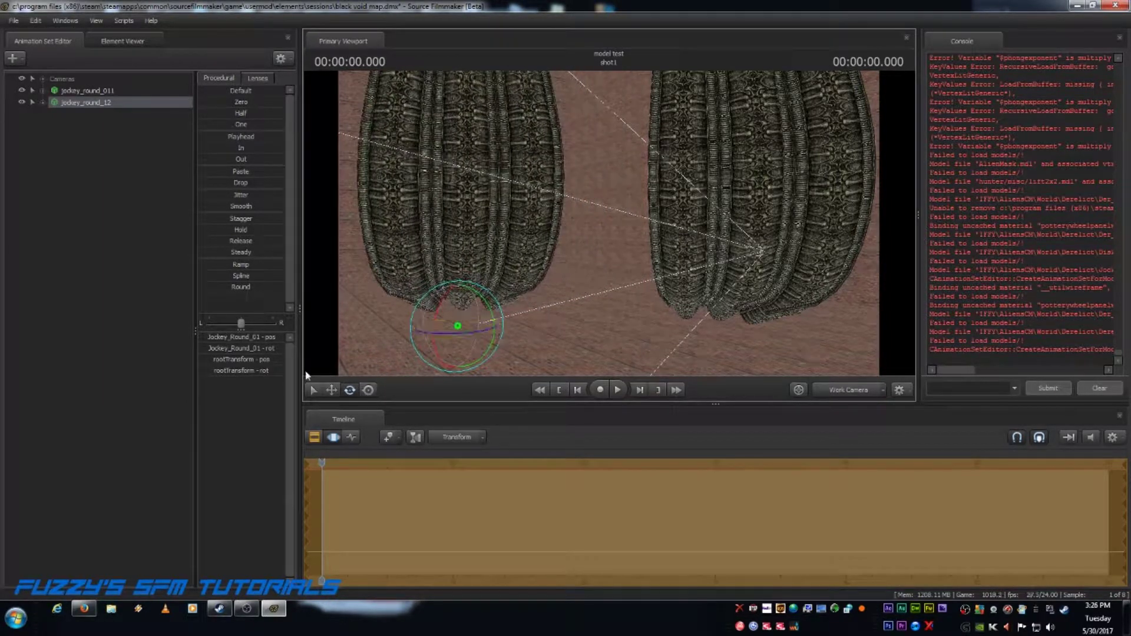
left_click(331, 389)
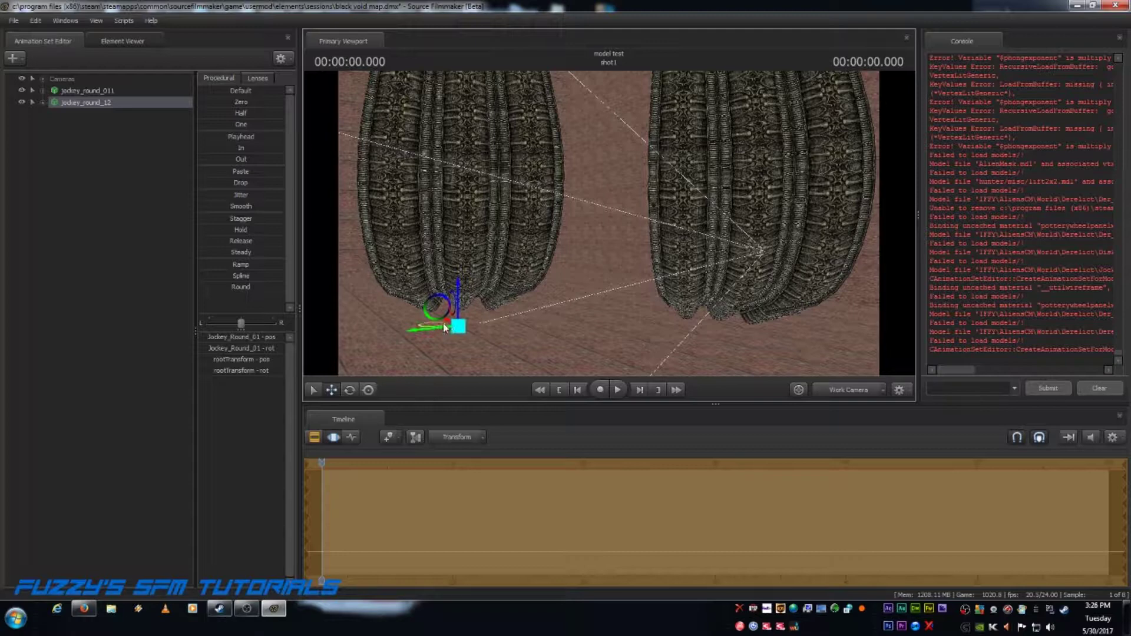
left_click_drag(444, 328, 572, 345)
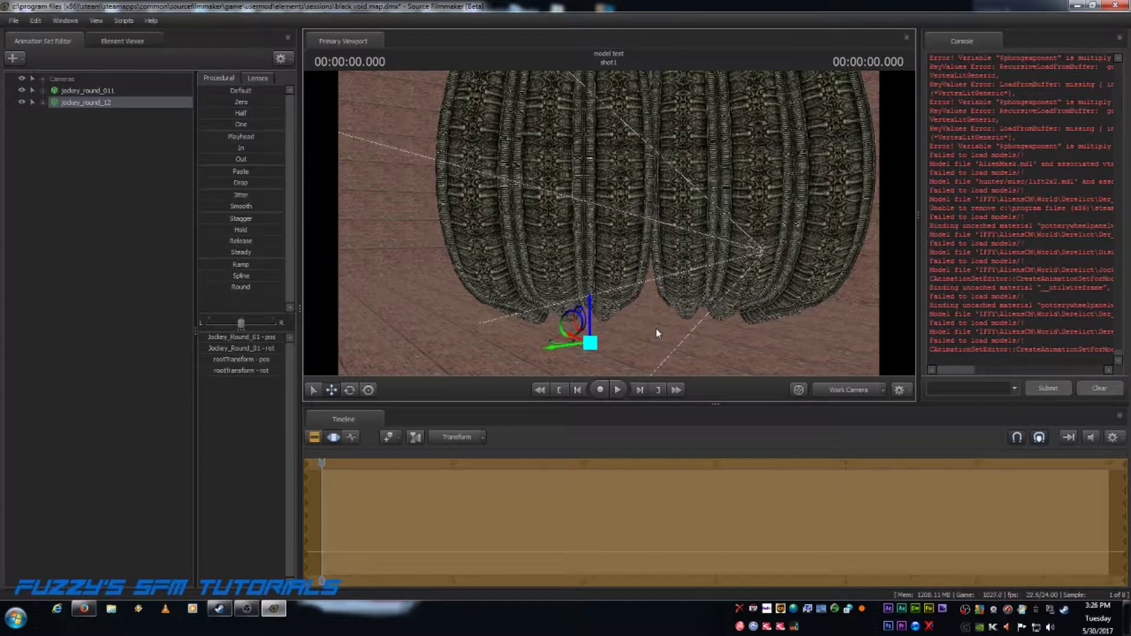
- Turn jockey_round_12 further about its vertical axis and slide it over to narrow the gap to the original wall
left_click(350, 389)
left_click_drag(604, 359, 644, 356)
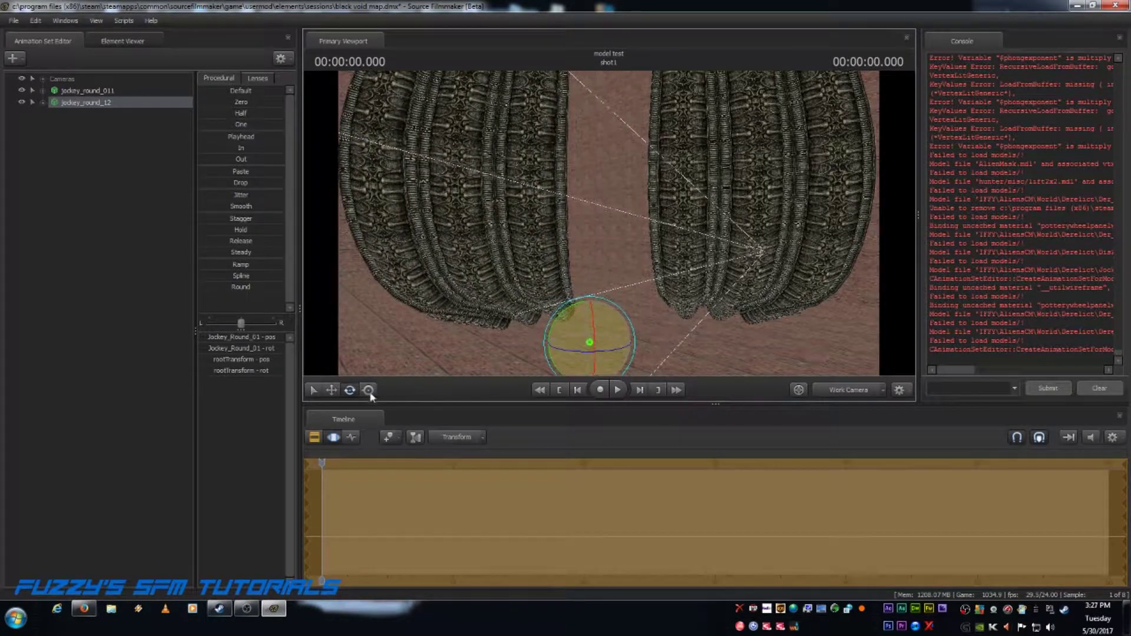
left_click(336, 391)
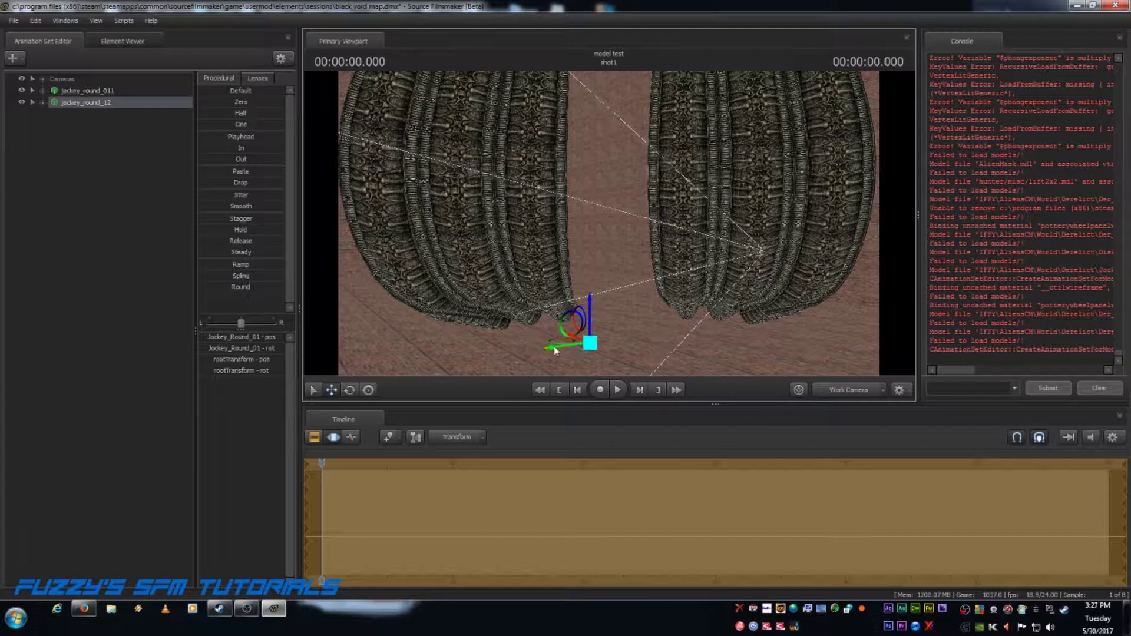
left_click_drag(556, 348, 670, 335)
- Set the third rotation value of jockey_round_12's rootTransform to 60
left_click_drag(809, 320, 795, 357)
left_click_drag(436, 353, 462, 300)
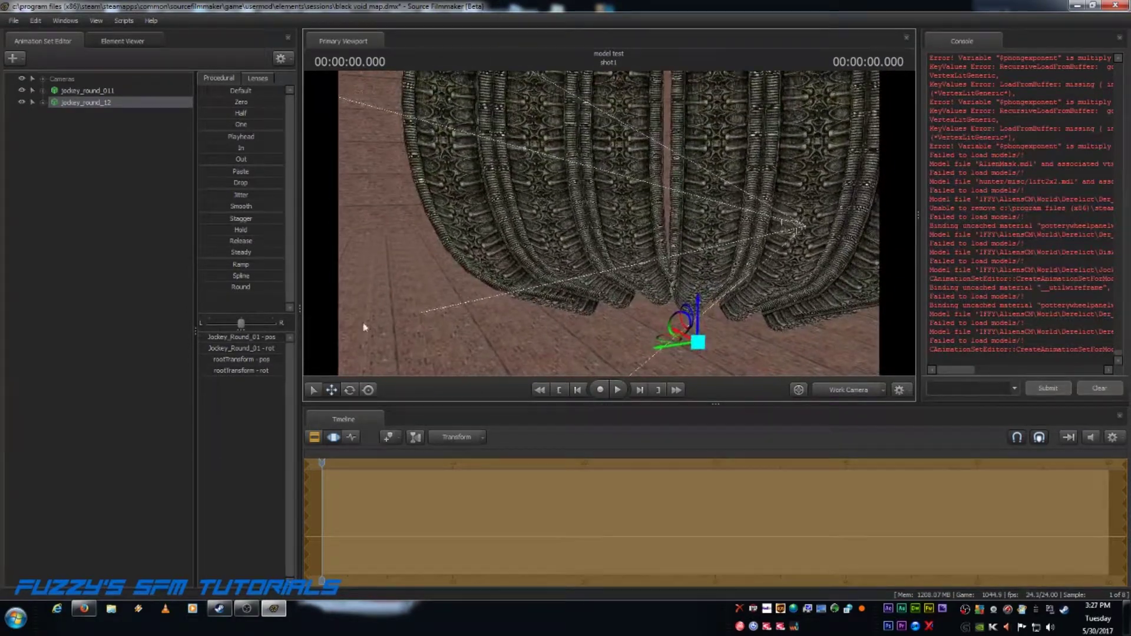
mouse_move(261, 372)
left_click(283, 372)
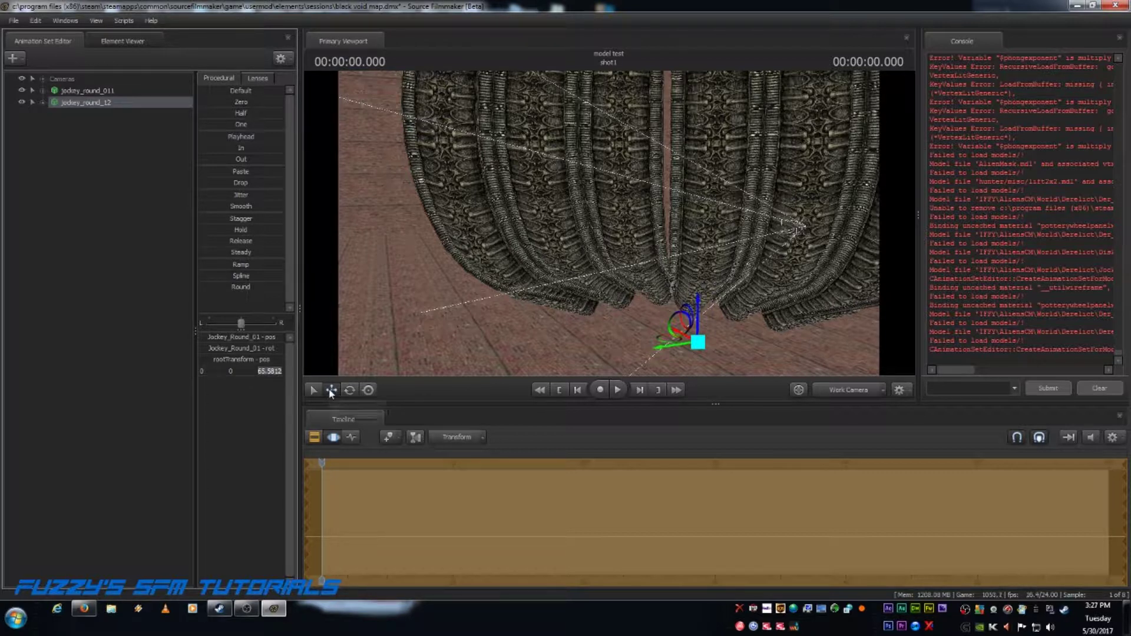
type("60")
key("Return")
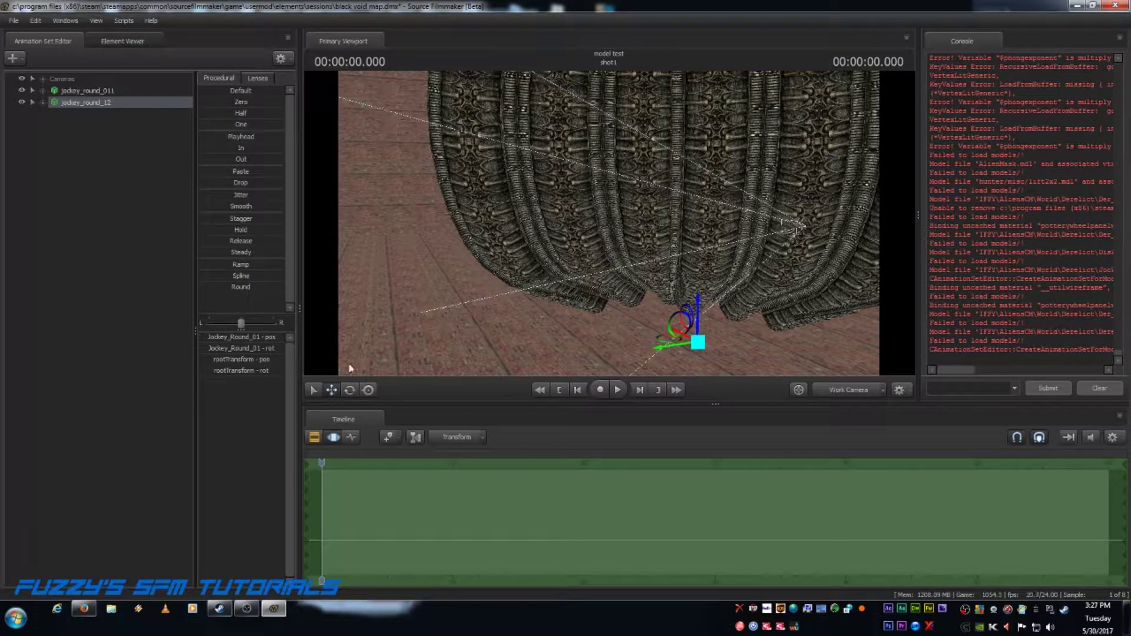
- Nudge jockey_round_12 in the horizontal plane to line up its edge with the original wall, checking the joint from another angle
left_click_drag(674, 343, 645, 359)
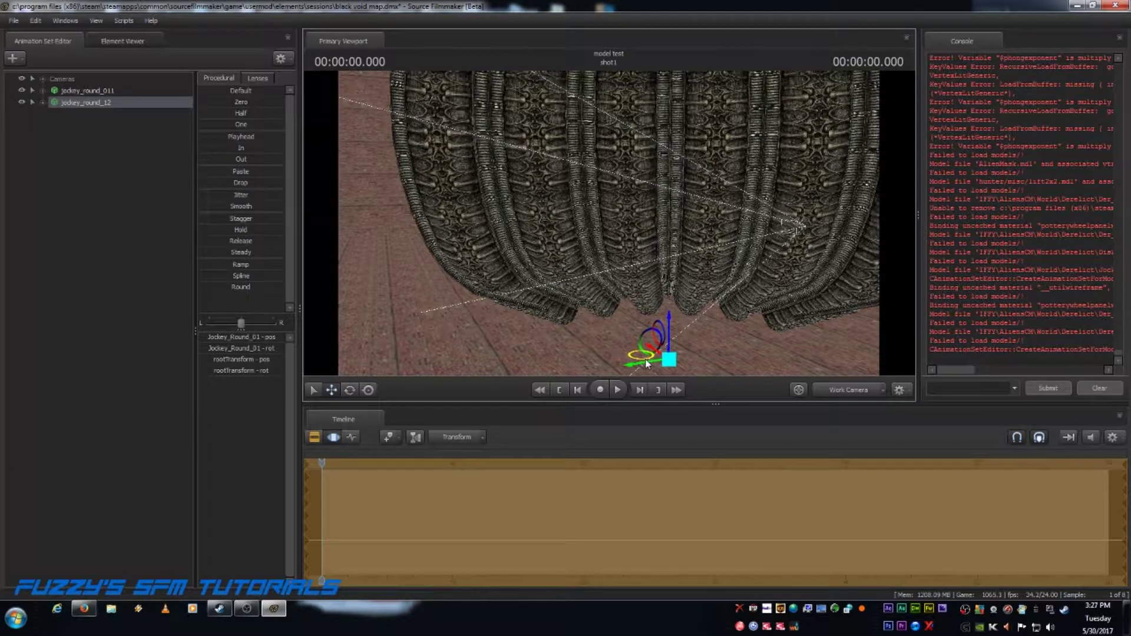
left_click_drag(744, 329, 689, 375)
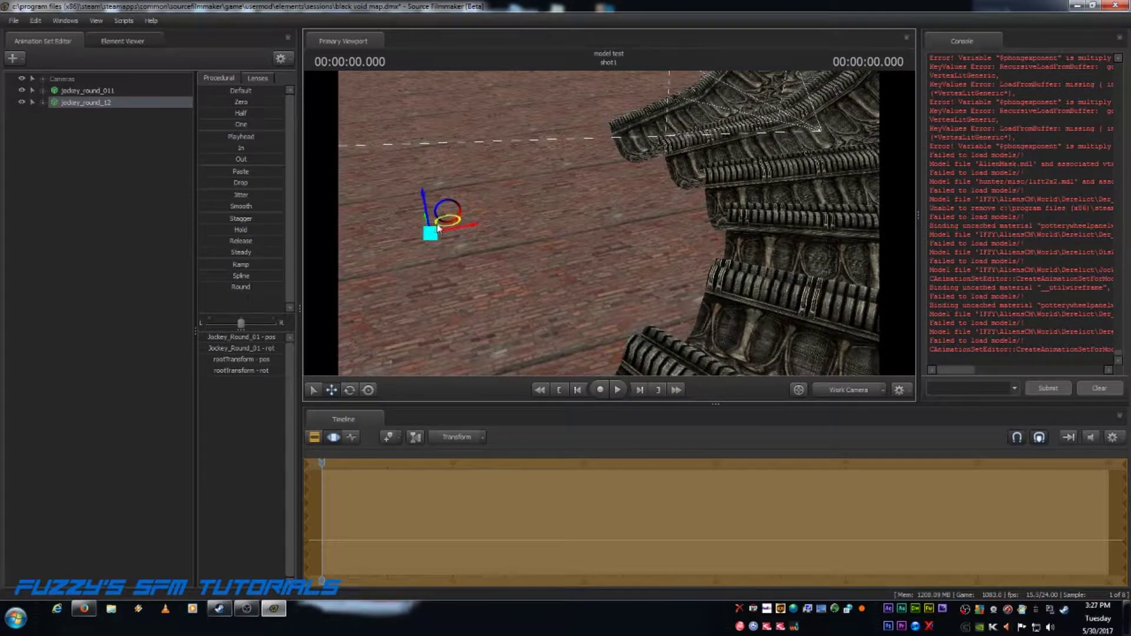
left_click_drag(438, 226, 441, 228)
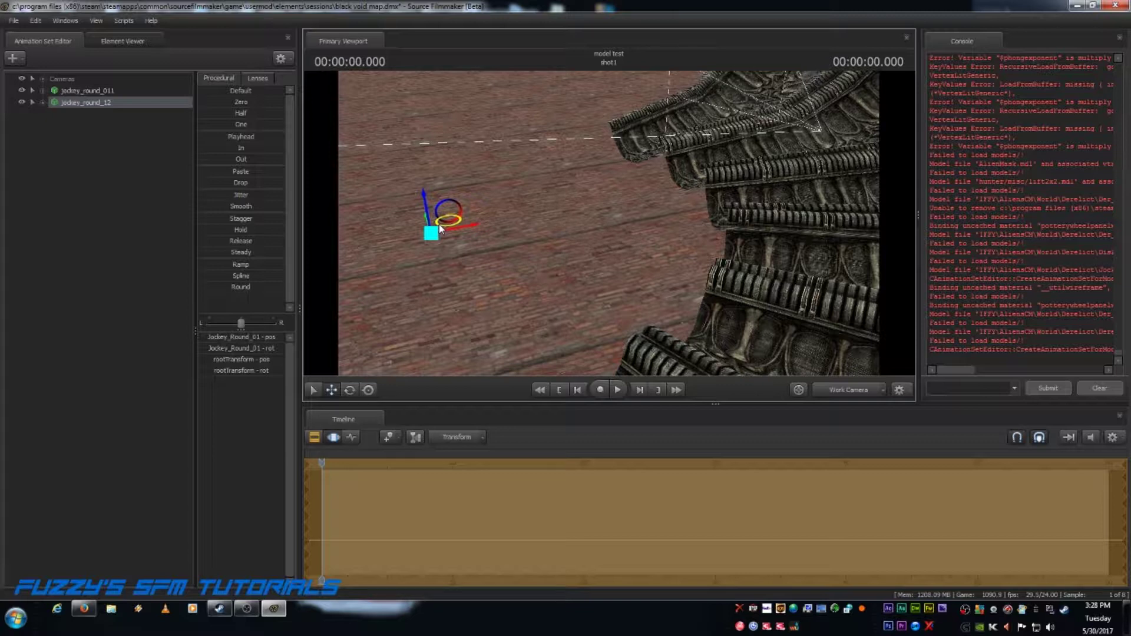
left_click_drag(440, 228, 437, 229)
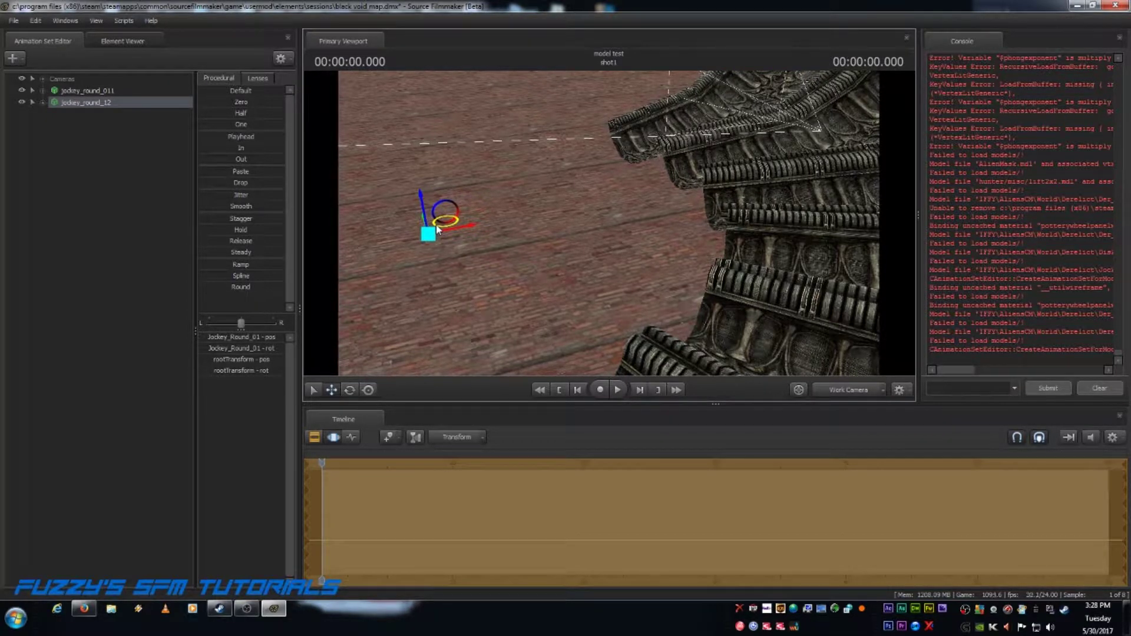
left_click_drag(504, 255, 601, 229)
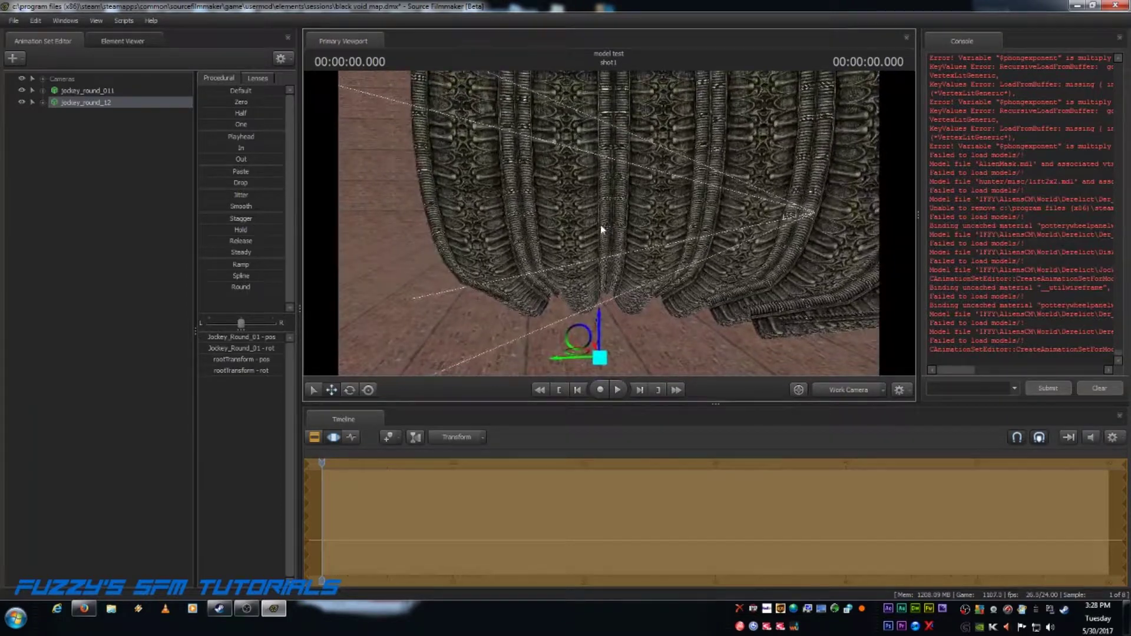
- Duplicate the jockey_round_12 animation set by copying it and pasting the copy into the scene
right_click(86, 106)
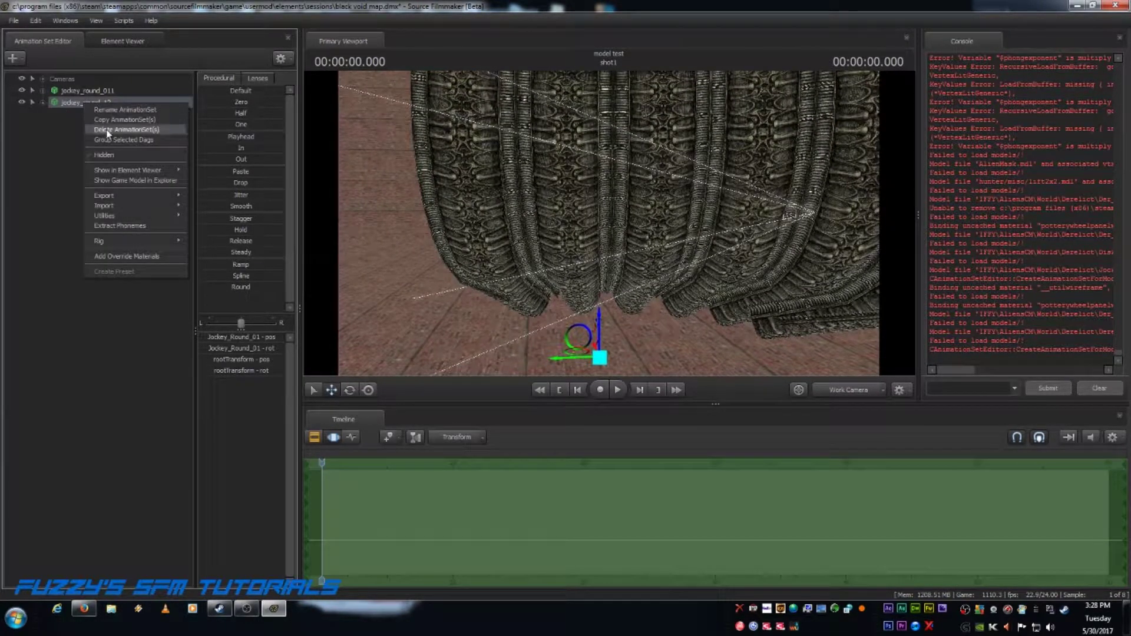
left_click(97, 133)
right_click(83, 124)
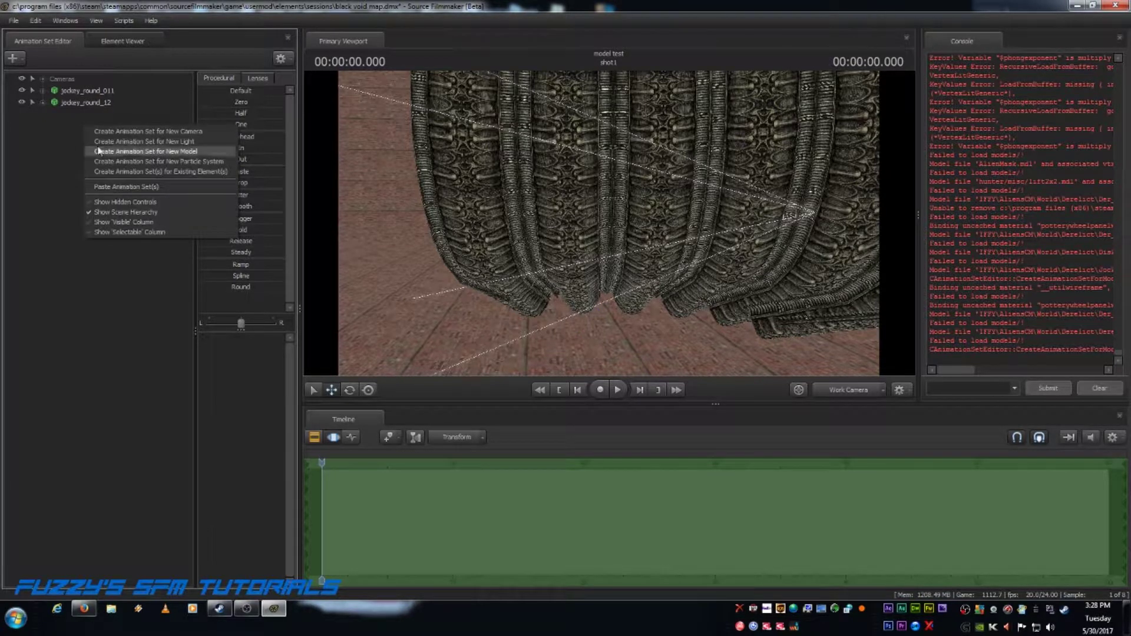
left_click(109, 191)
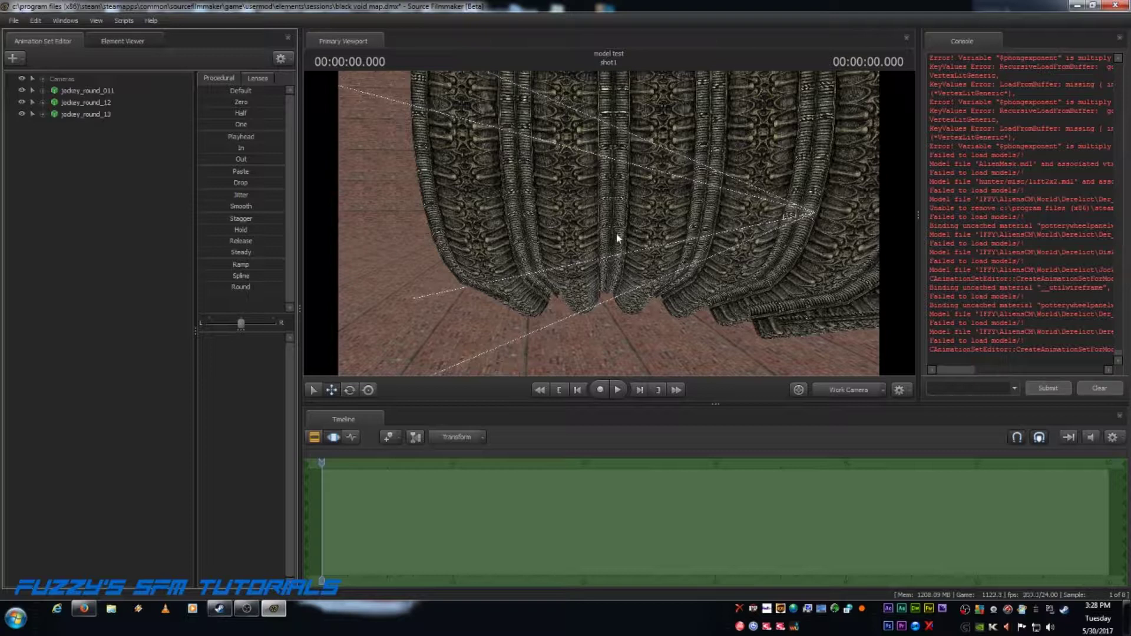
- Slide jockey_round_13 horizontally out of the wall it was copied from, along the open side
left_click(81, 115)
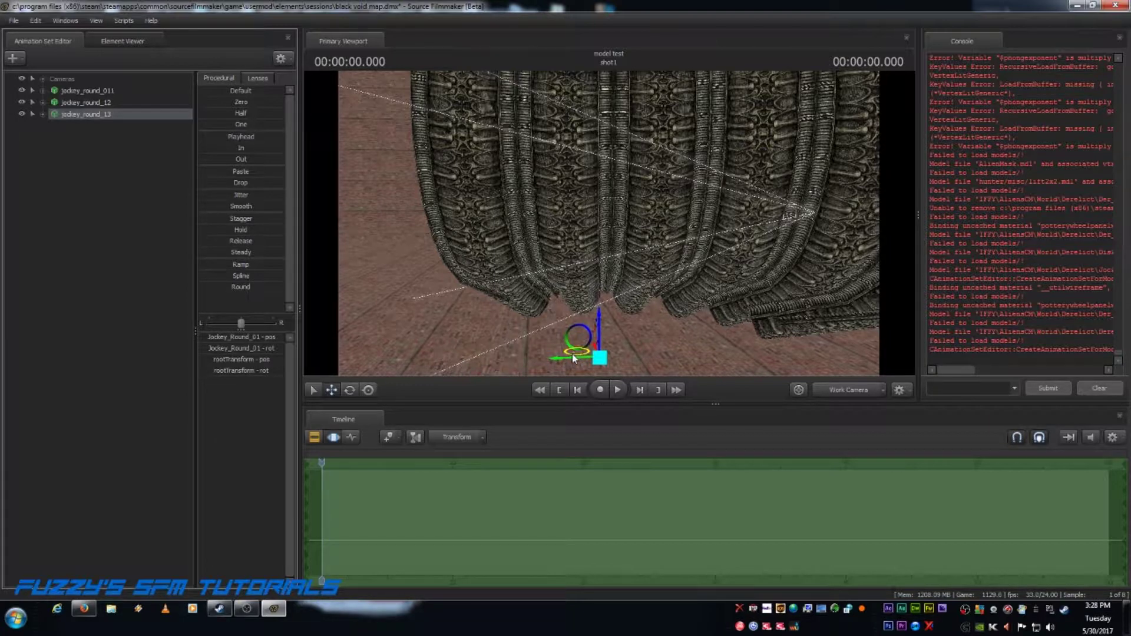
left_click_drag(573, 358, 610, 242)
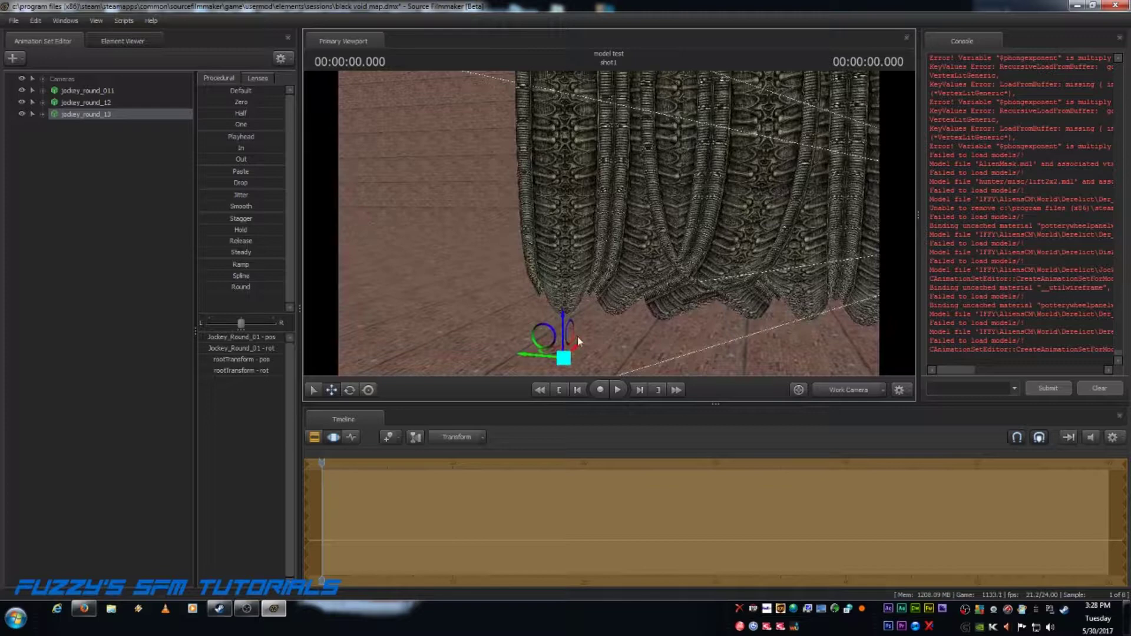
left_click_drag(552, 354, 419, 357)
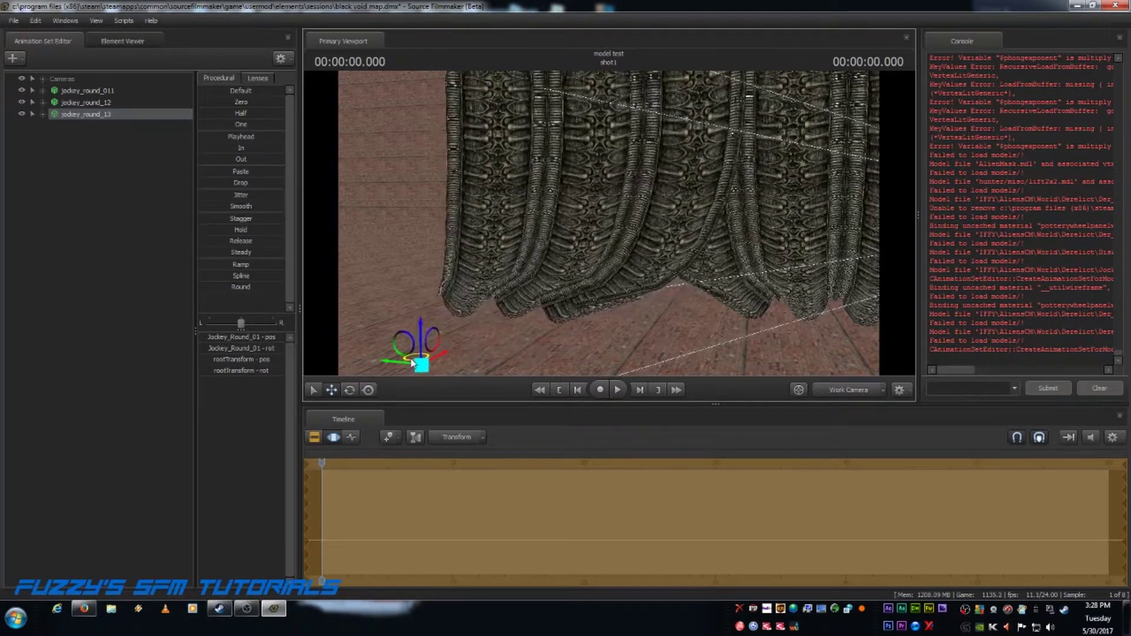
- Try values of 60 and 90 for the third rotation component of jockey_round_13's rootTransform
mouse_move(271, 372)
left_click(255, 372)
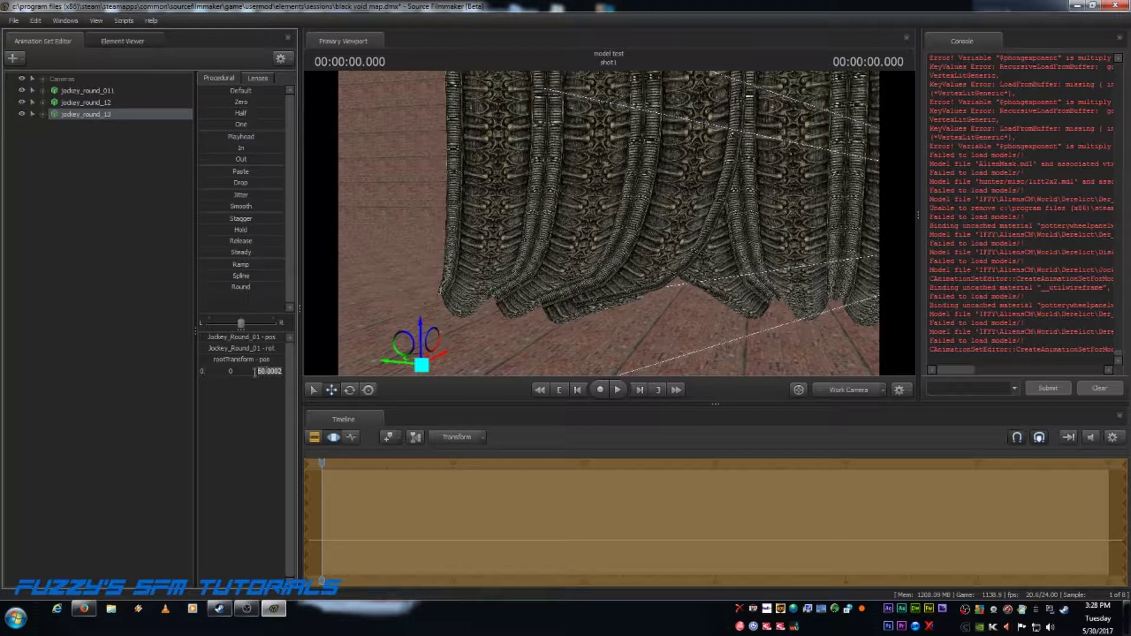
type("60")
key("Return")
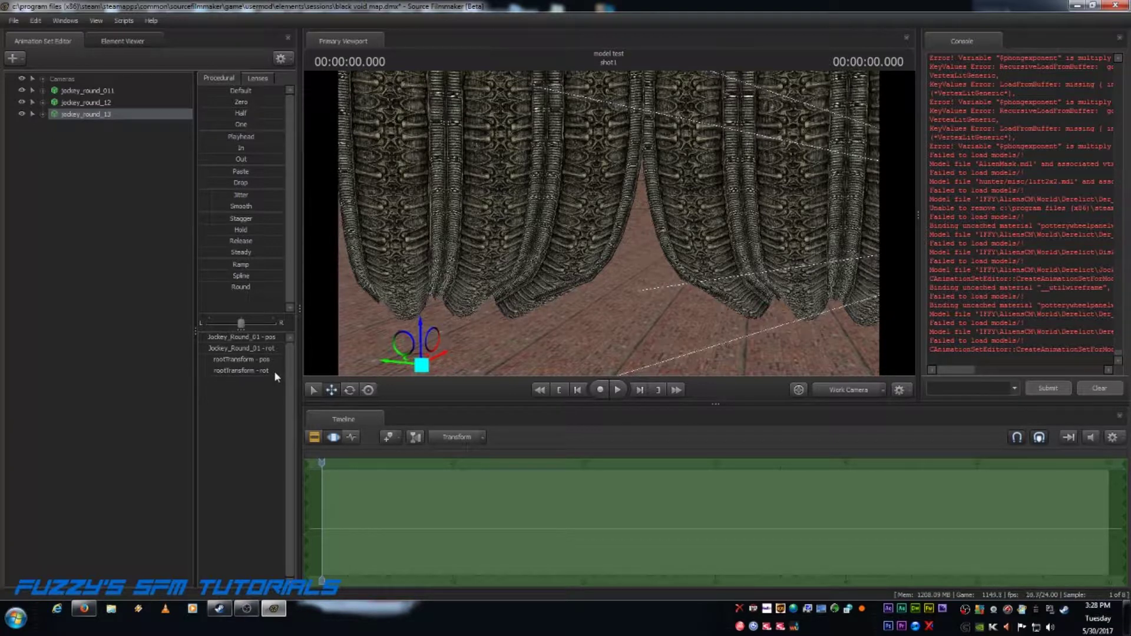
left_click(258, 371)
type("90")
key("Return")
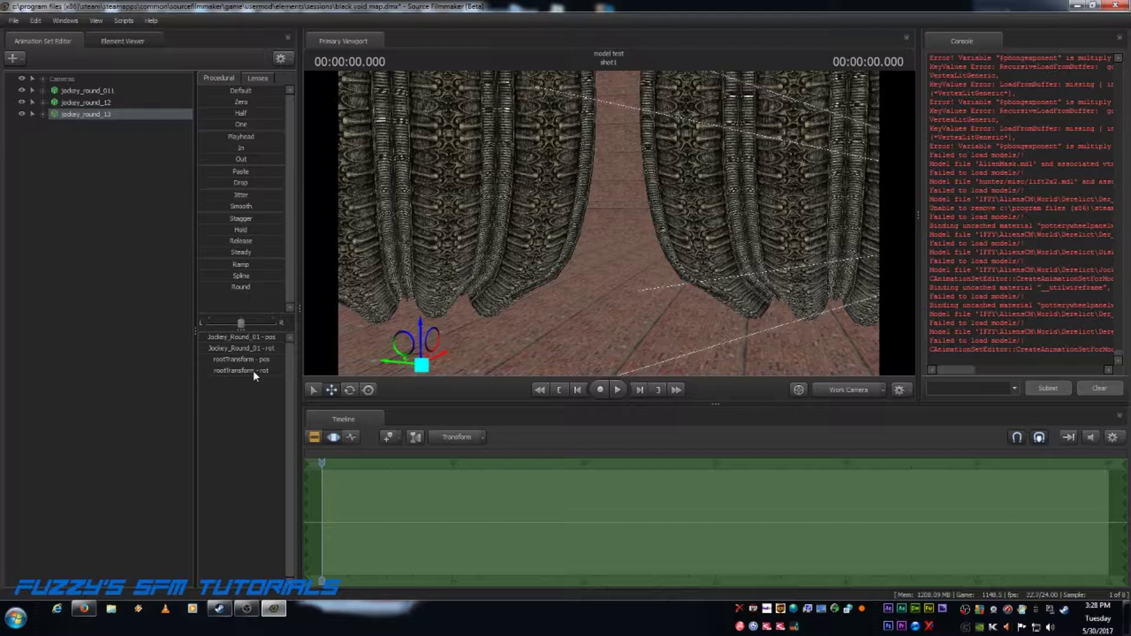
- Slide jockey_round_13 back toward the neighbouring wall and turn it further about its vertical axis
left_click_drag(410, 363, 525, 369)
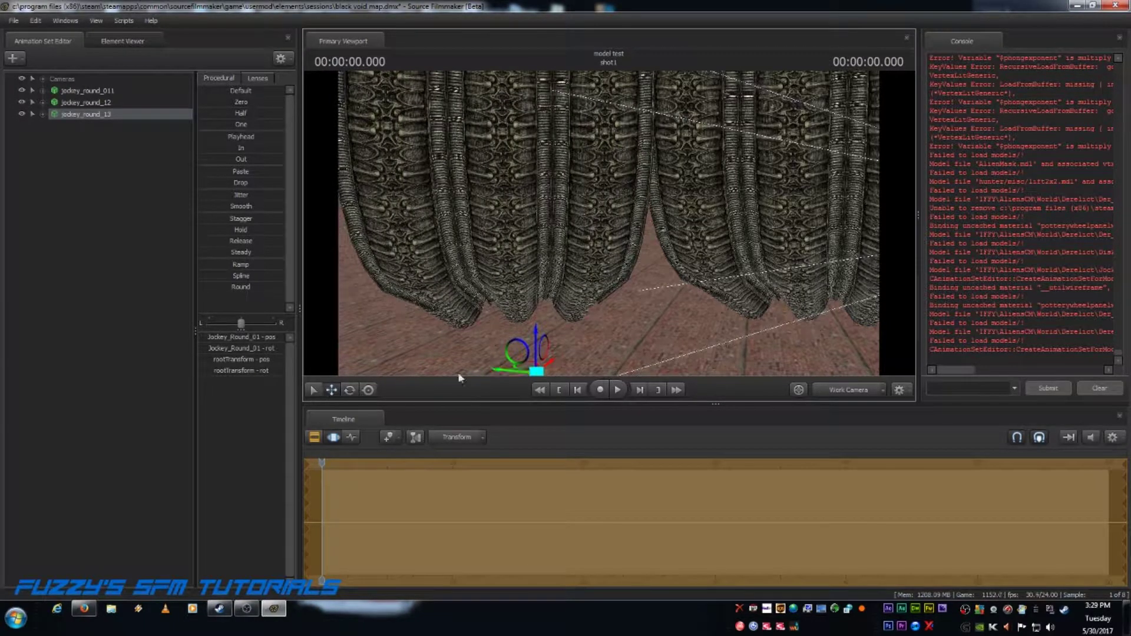
left_click(350, 390)
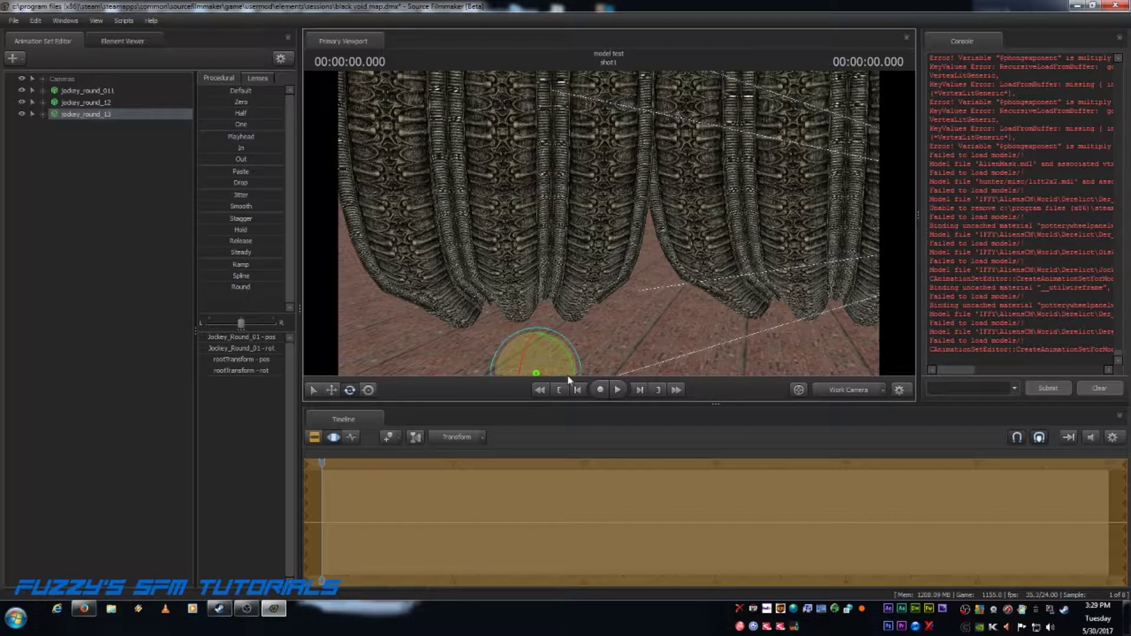
left_click_drag(624, 343, 606, 222)
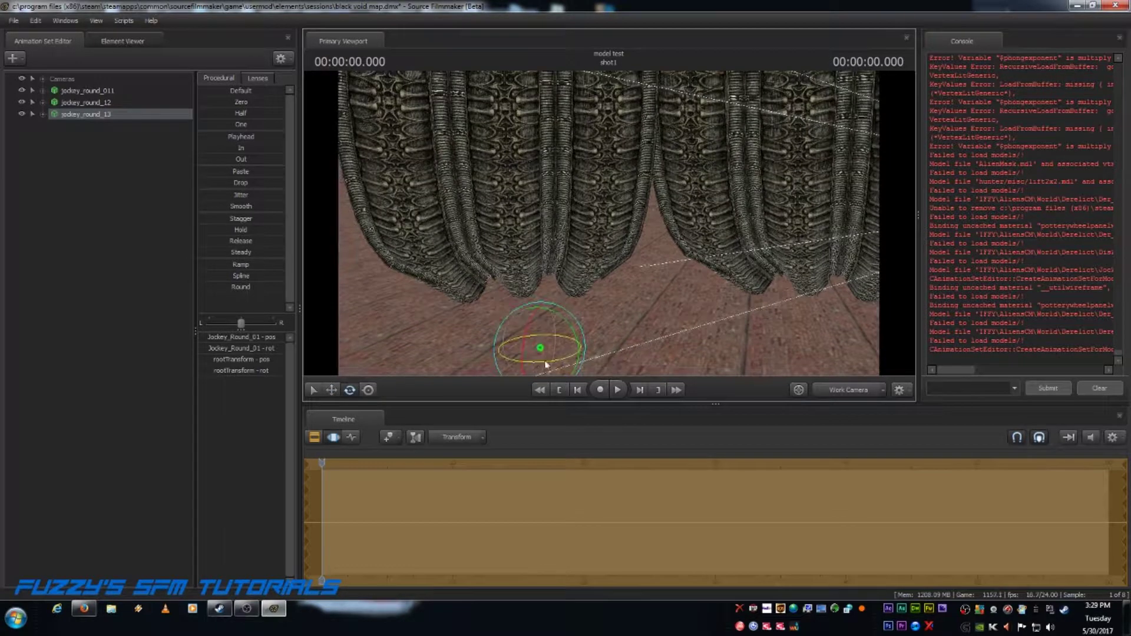
left_click_drag(510, 363, 557, 360)
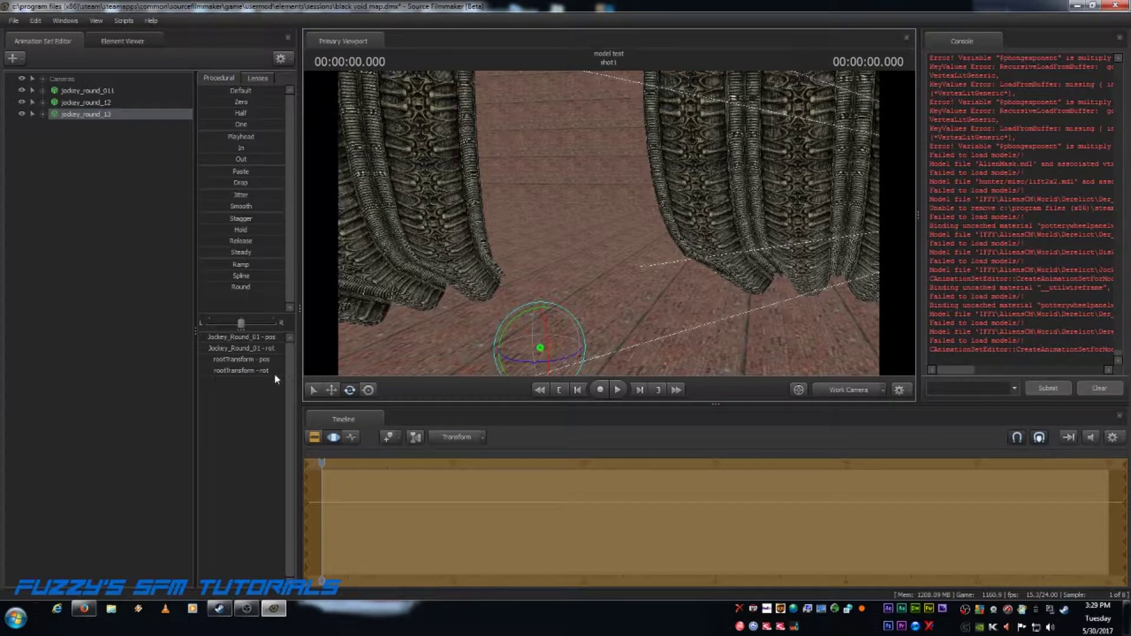
- Set the third rotation value of jockey_round_13's rootTransform to 130 and slide it horizontally up to the neighbouring wall
mouse_move(275, 371)
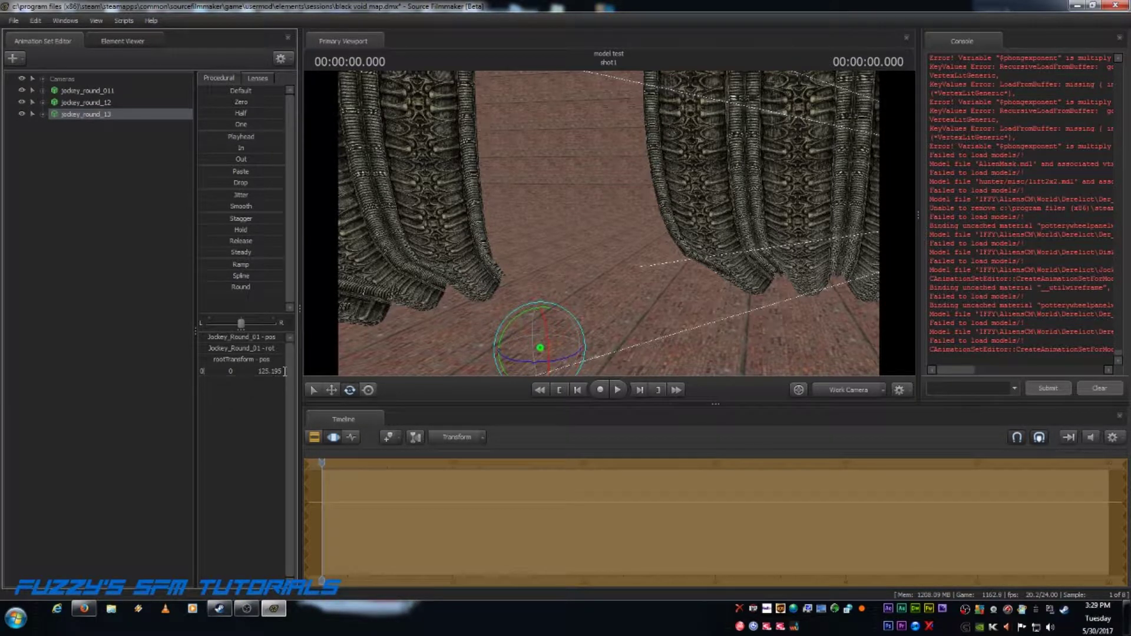
left_click(270, 371)
type("130")
key("Return")
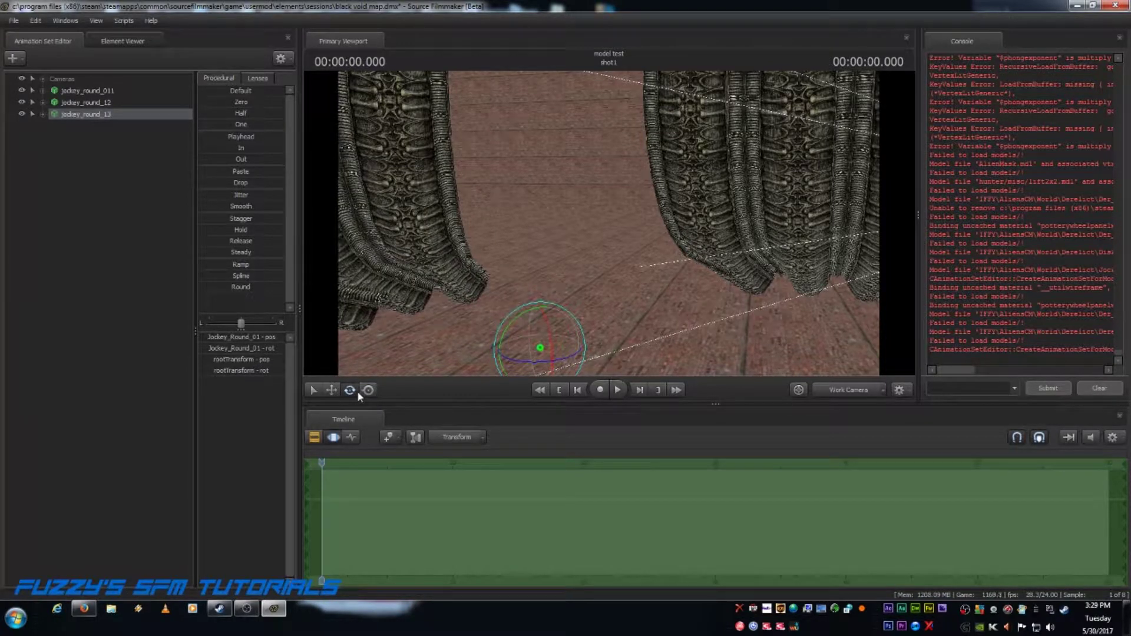
left_click(331, 390)
left_click_drag(524, 340, 879, 353)
mouse_move(609, 223)
left_mouse_down()
mouse_move(560, 224)
mouse_move(619, 224)
mouse_move(611, 230)
left_mouse_up()
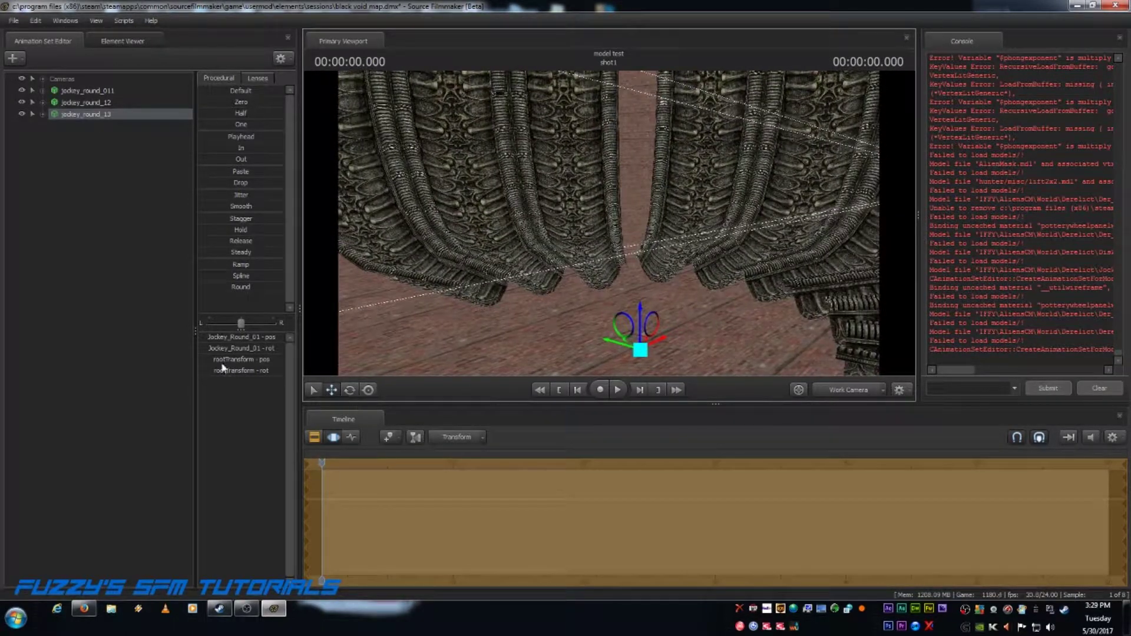
- Change the third rotation value of jockey_round_13's rootTransform to 125, and lower it further to close the gap at the joint
mouse_move(277, 371)
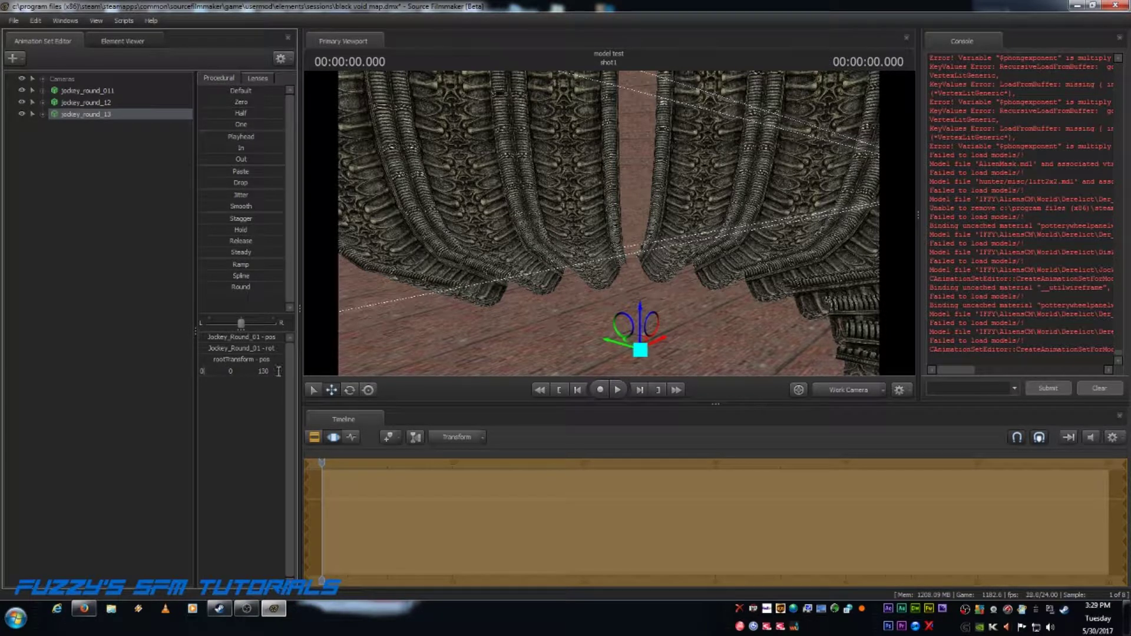
left_click_drag(273, 371, 263, 371)
type("25")
key("Return")
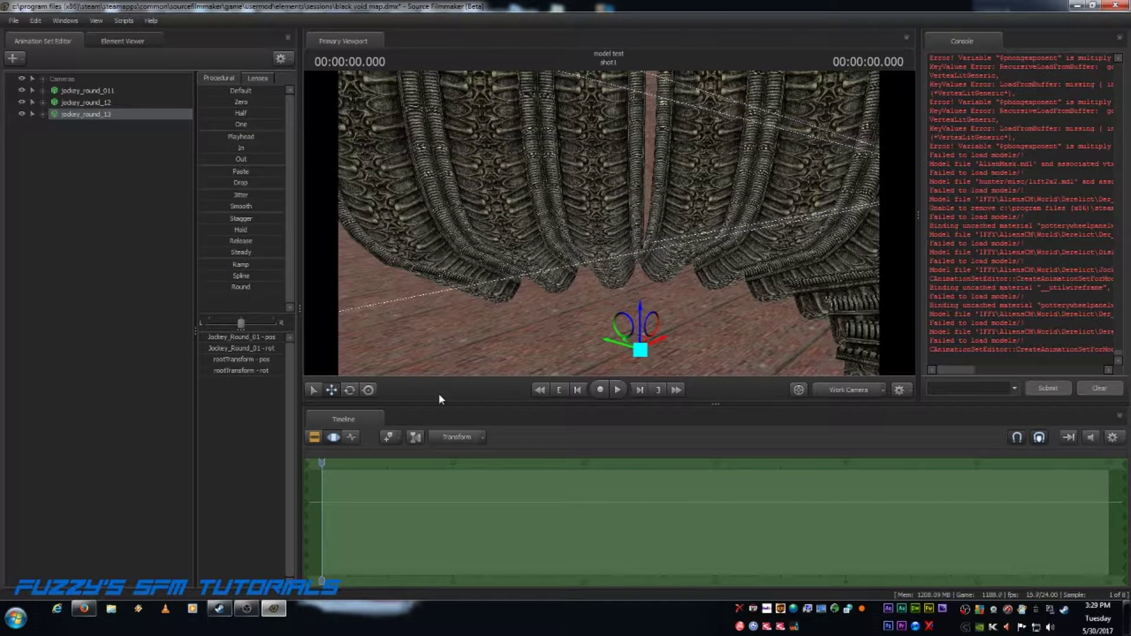
mouse_move(277, 372)
left_click_drag(278, 373, 263, 372)
key("Return")
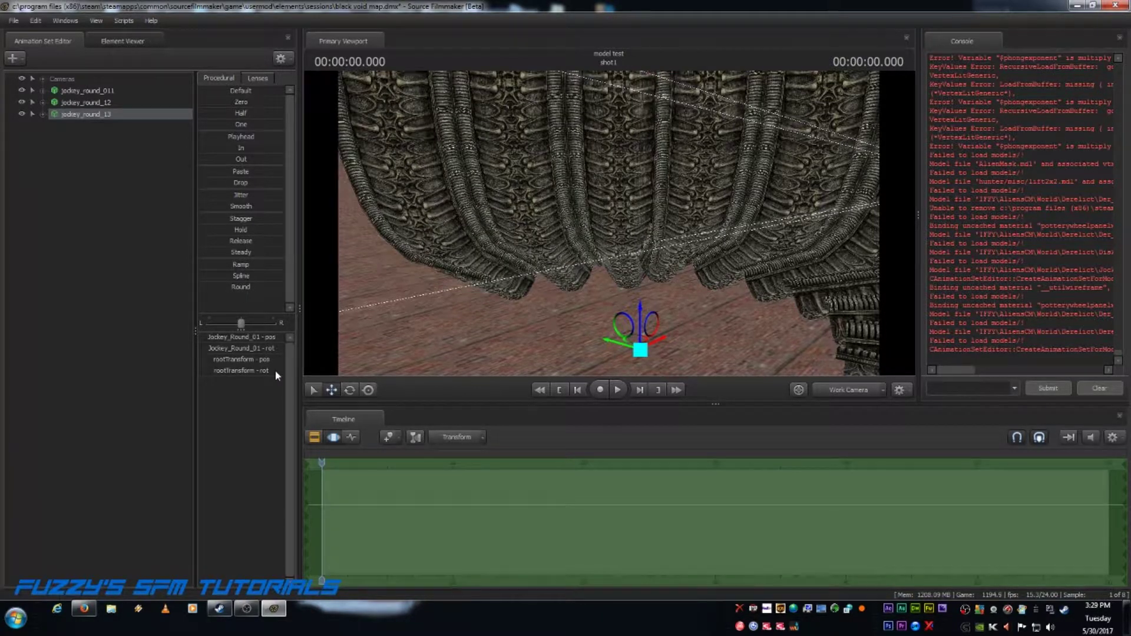
- Nudge jockey_round_13 in the horizontal plane to bring its edge against the neighbouring wall, checking it from above
left_click_drag(631, 347, 601, 331)
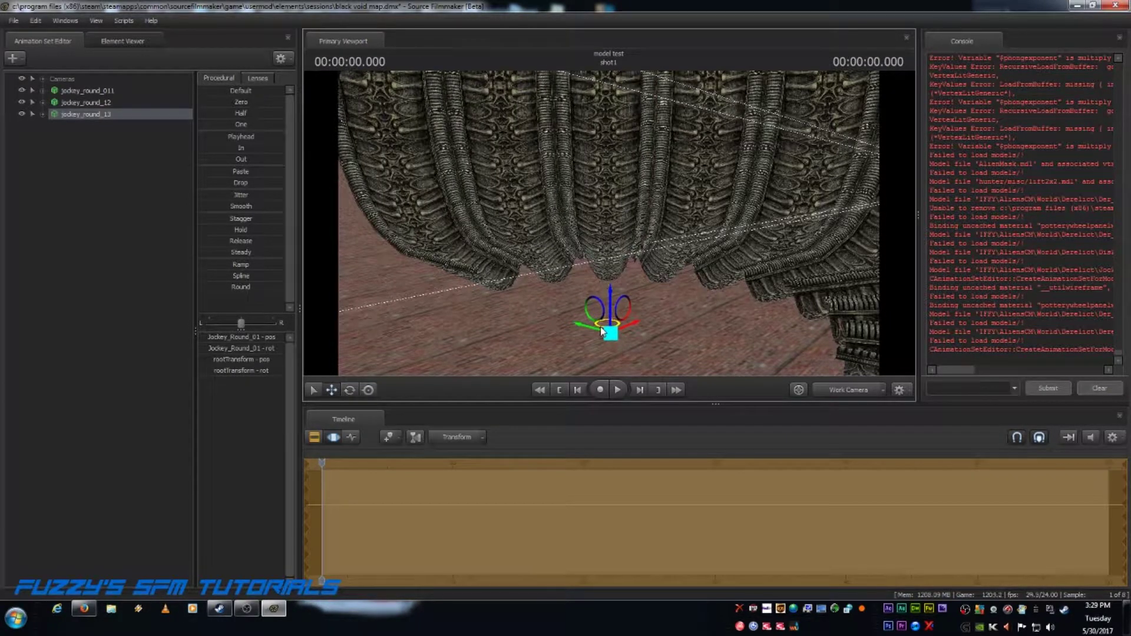
left_click_drag(609, 223, 460, 320)
key("w")
key("s")
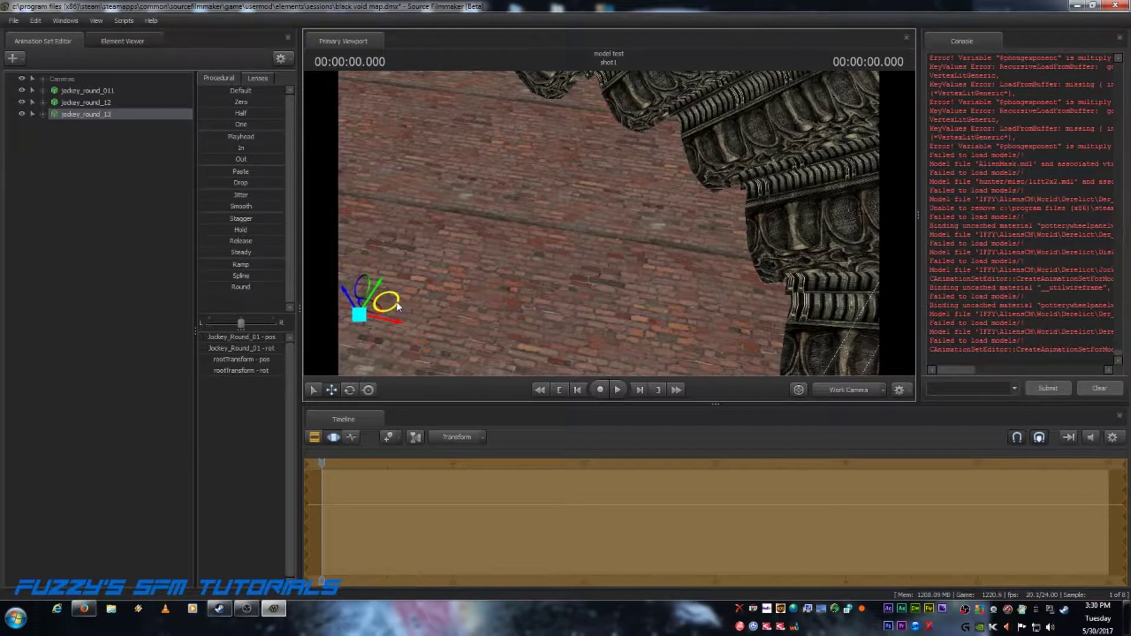
left_click_drag(398, 309, 401, 309)
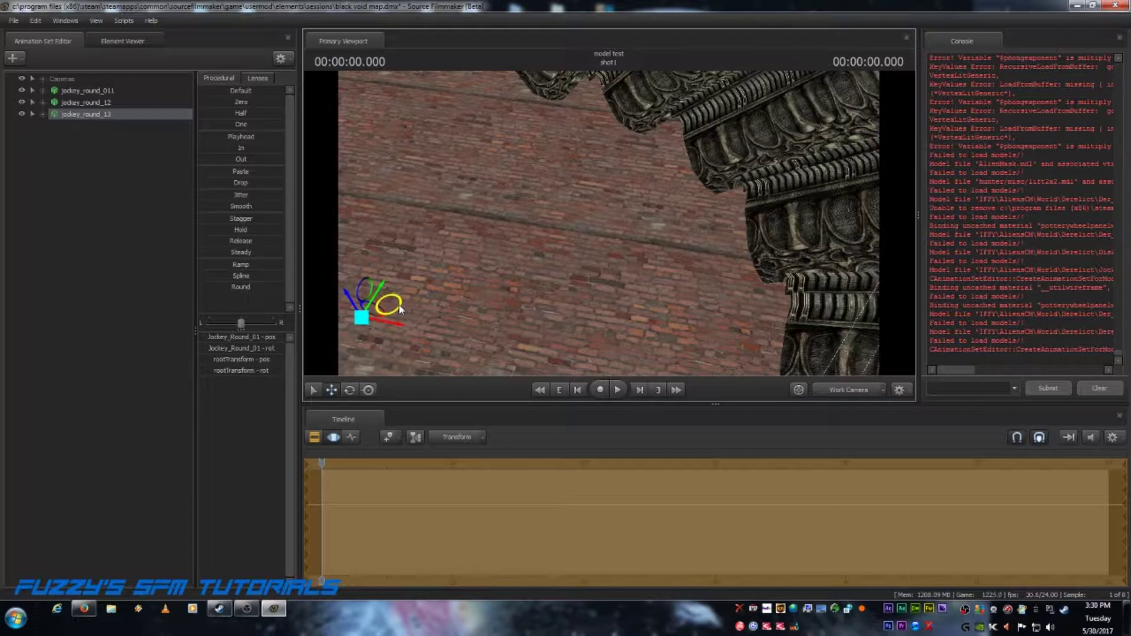
- Fine-tune jockey_round_13's horizontal position at the seam and inspect the joined wall from the inside
left_click_drag(554, 276, 609, 240)
left_click(580, 366)
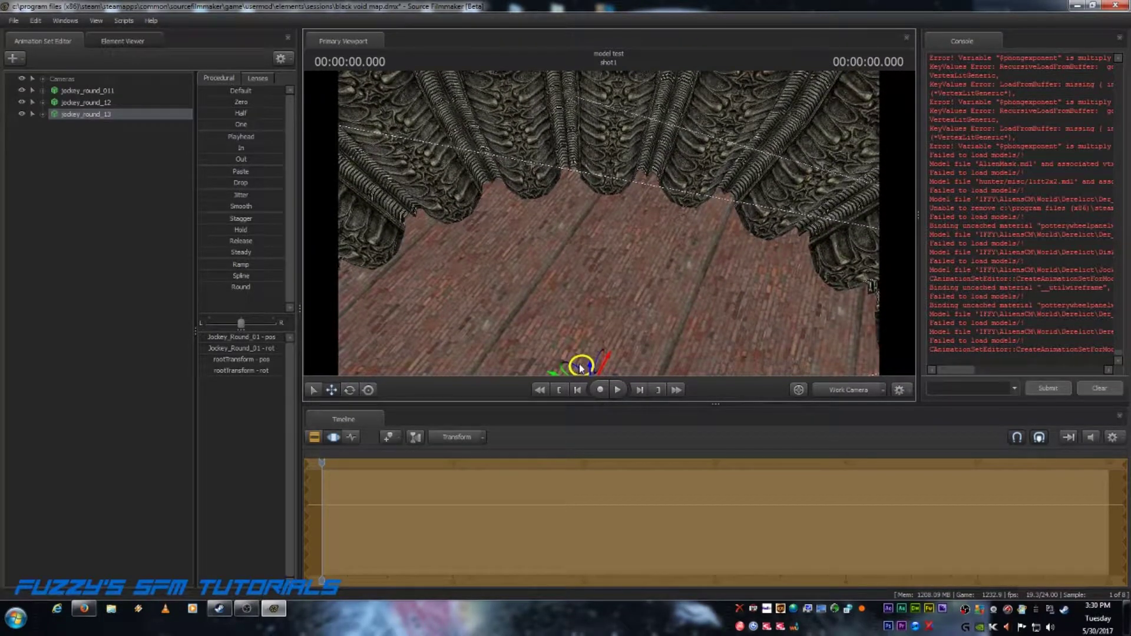
left_click_drag(583, 364, 580, 365)
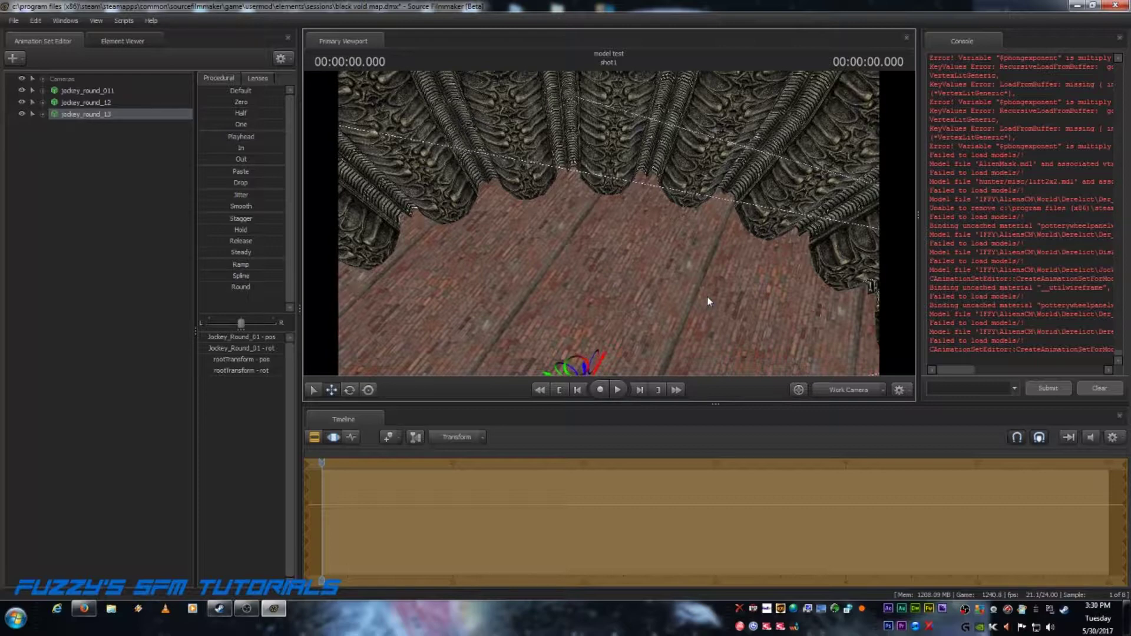
left_click_drag(707, 296, 609, 224)
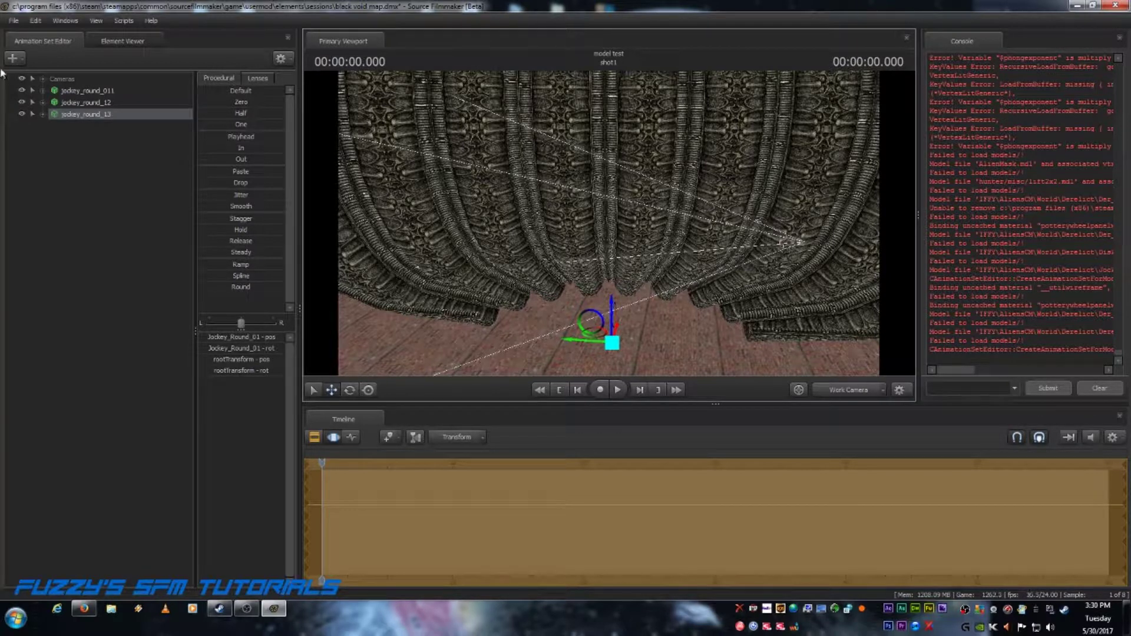
left_click(75, 94)
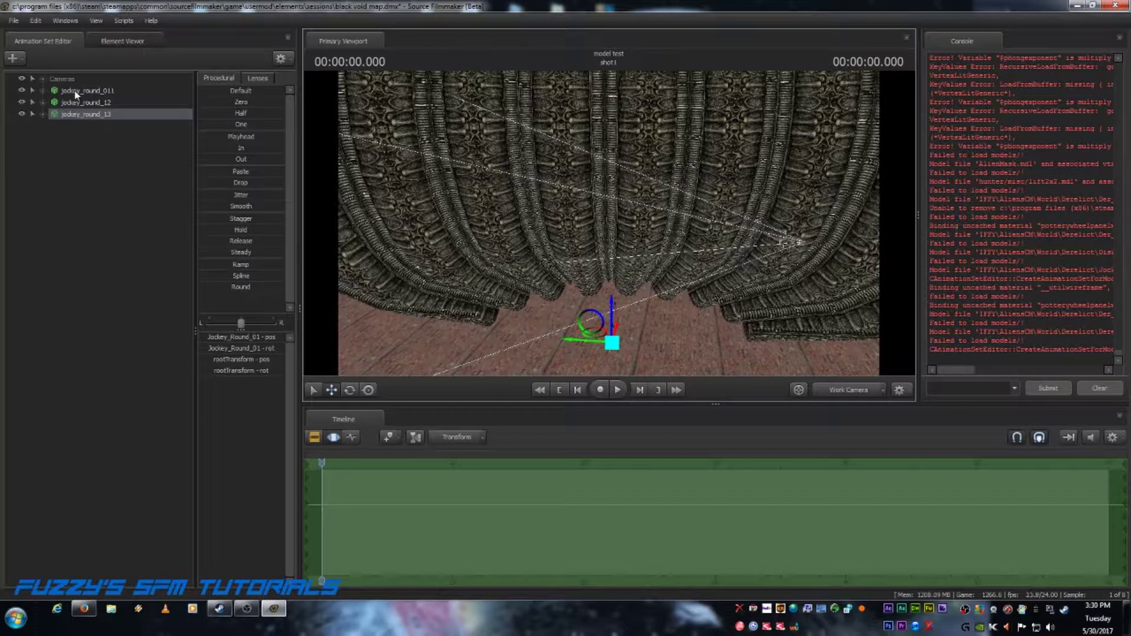
left_click(76, 91)
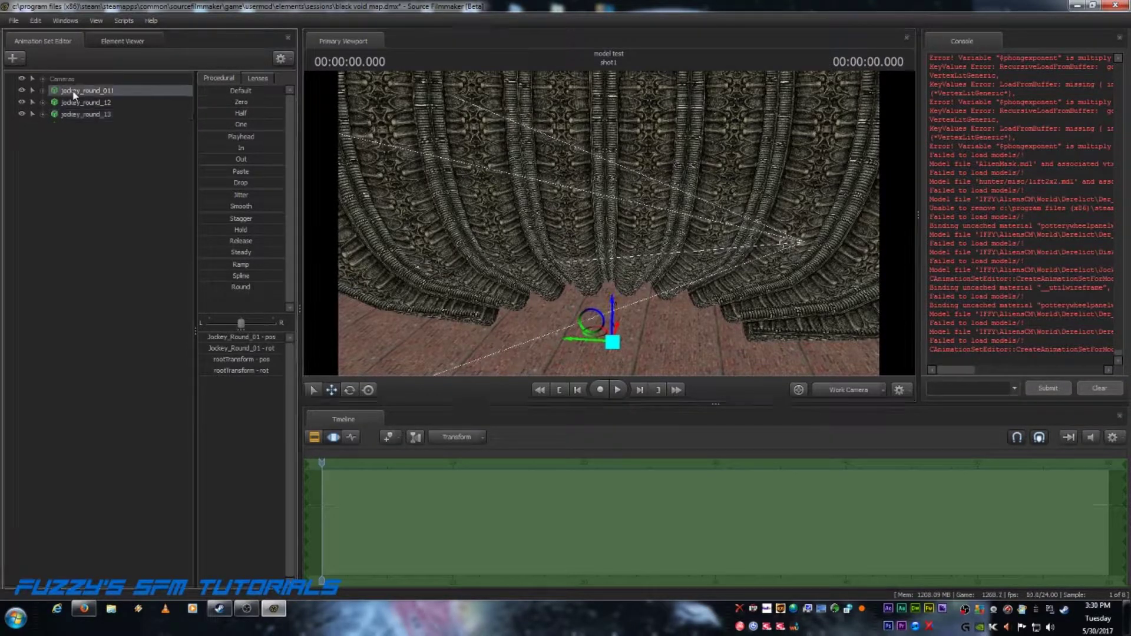
left_click(77, 101, "ctrl")
left_click(75, 115, "ctrl")
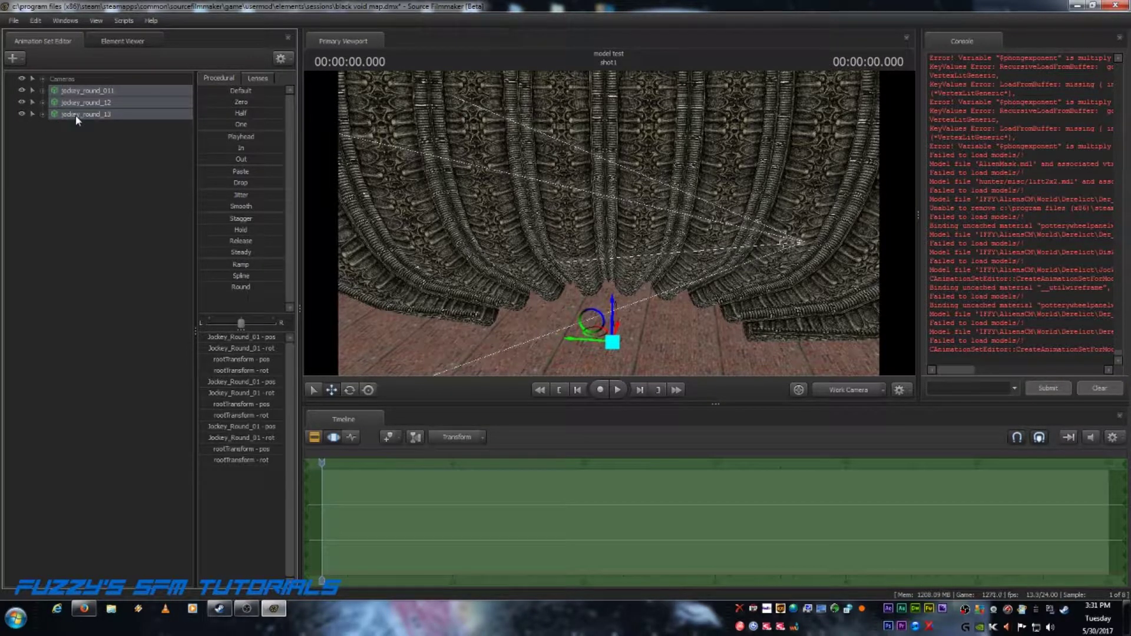
right_click(83, 139)
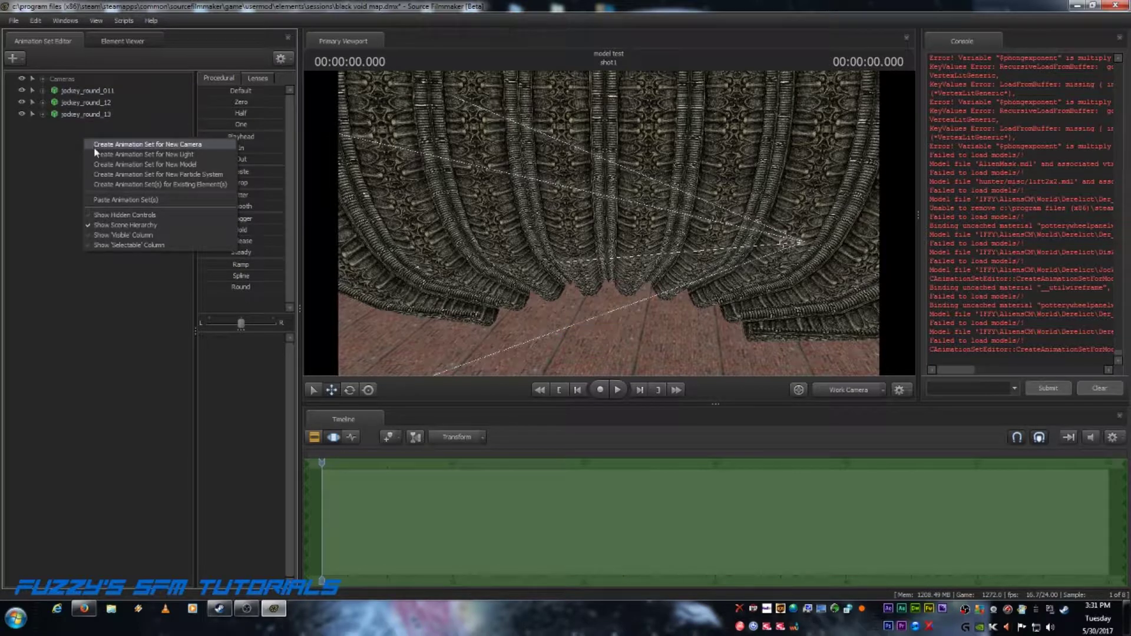
- Duplicate jockey_round_011, jockey_round_12 and jockey_round_13 together by copying and pasting their animation sets
left_click(69, 90)
left_click(72, 103, "ctrl")
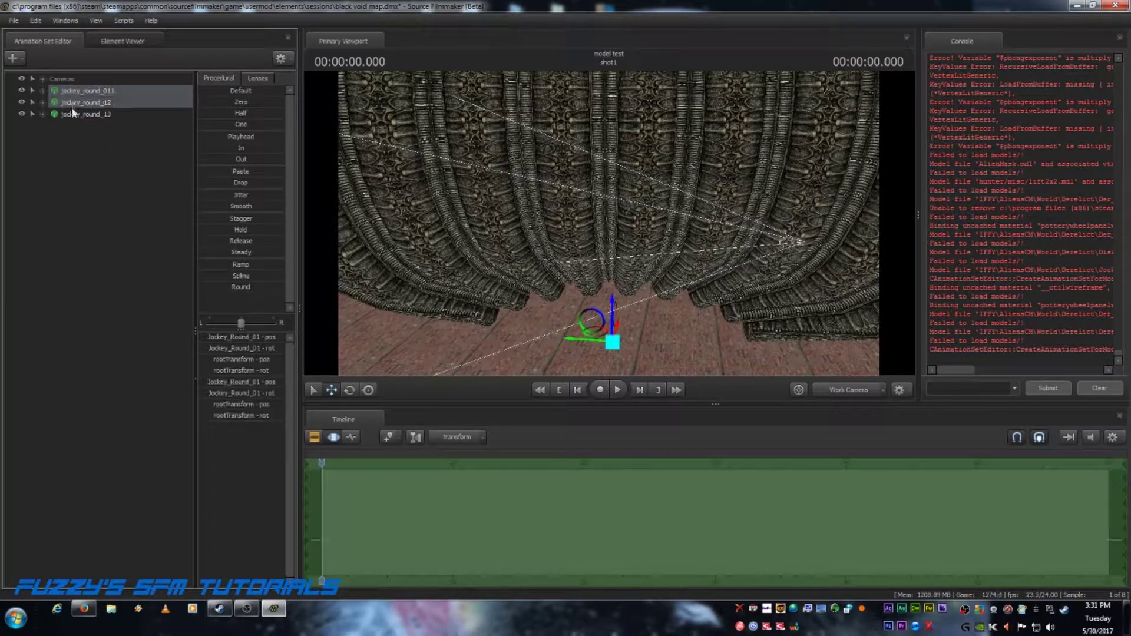
left_click(75, 114, "ctrl")
right_click(81, 117)
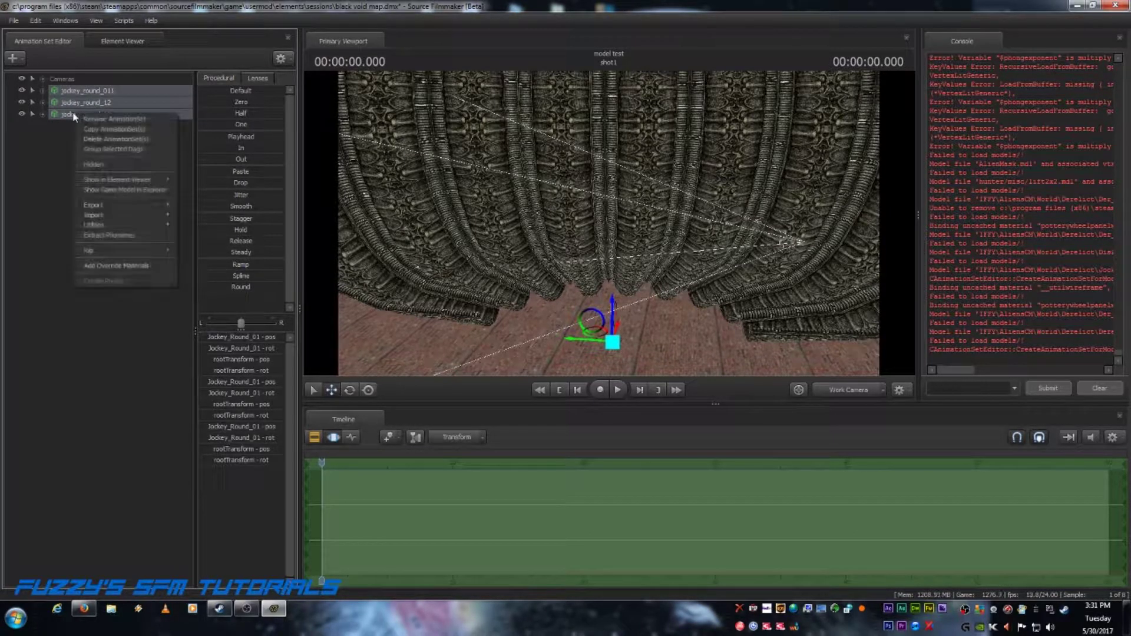
left_click(99, 128)
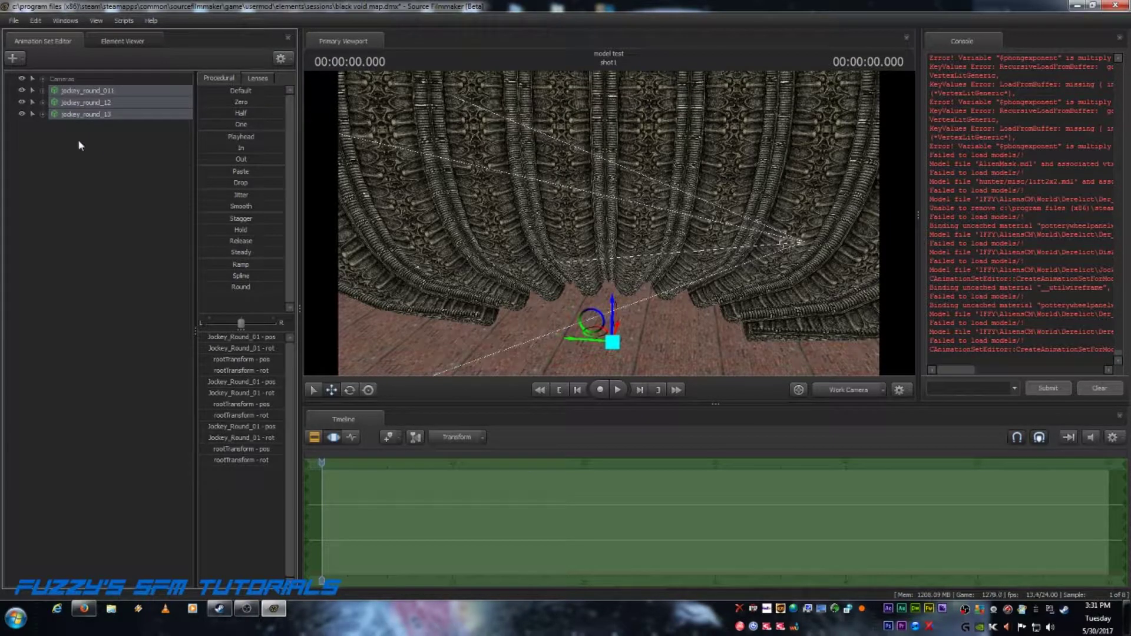
right_click(82, 136)
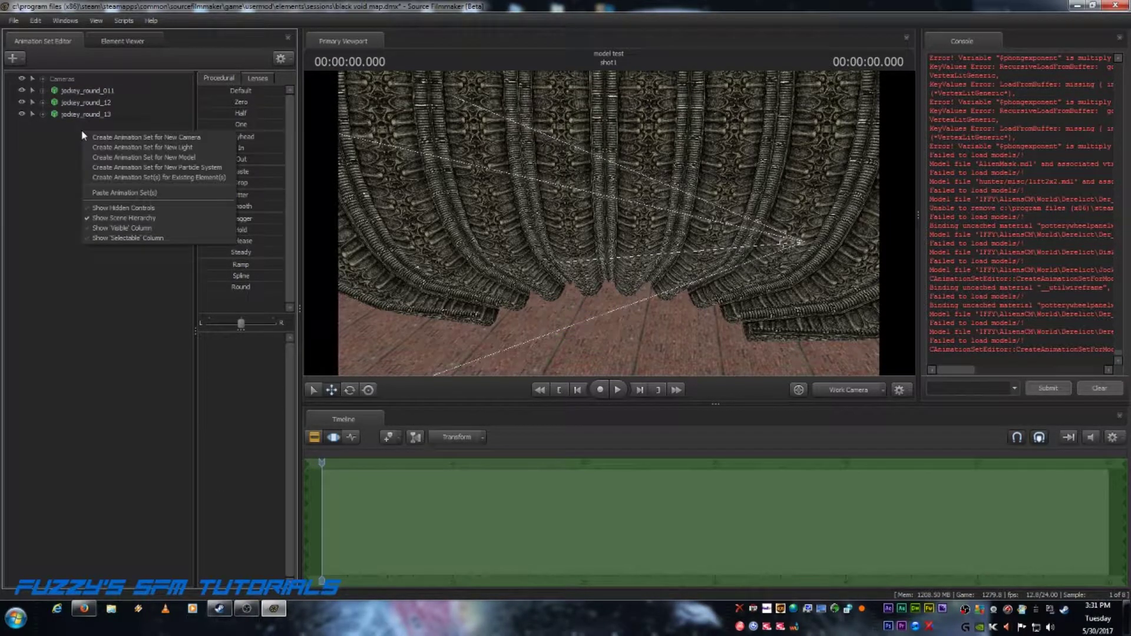
left_click(109, 189)
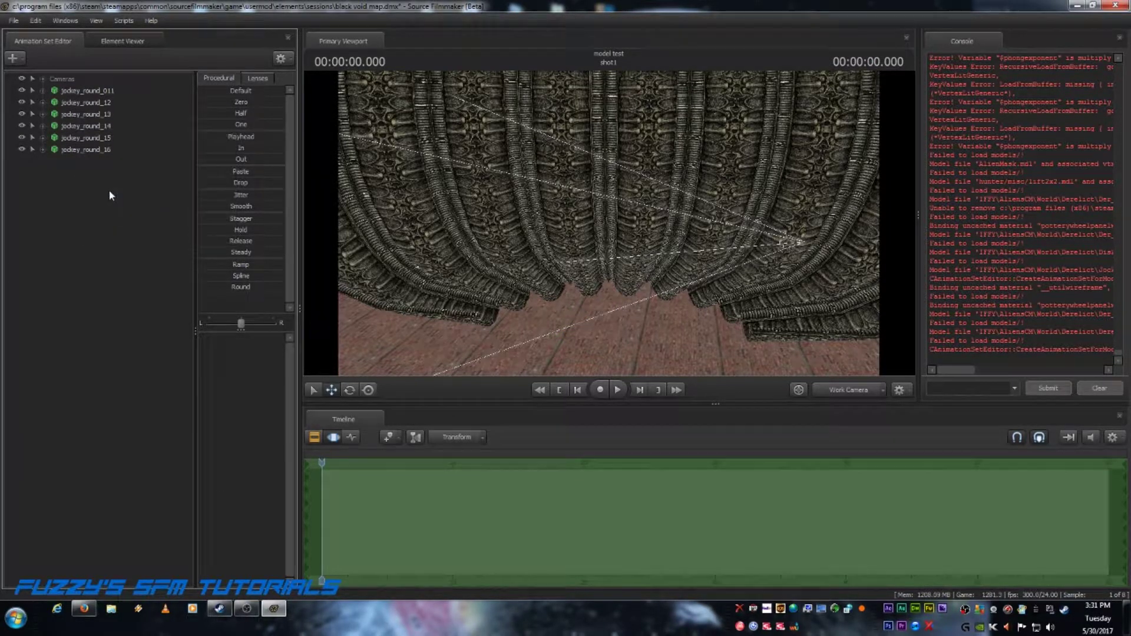
- Rotate jockey_round_14, jockey_round_15 and jockey_round_16 together about the vertical axis to close the round wall, checking it through camera1
left_click(80, 123)
left_click(83, 140, "ctrl")
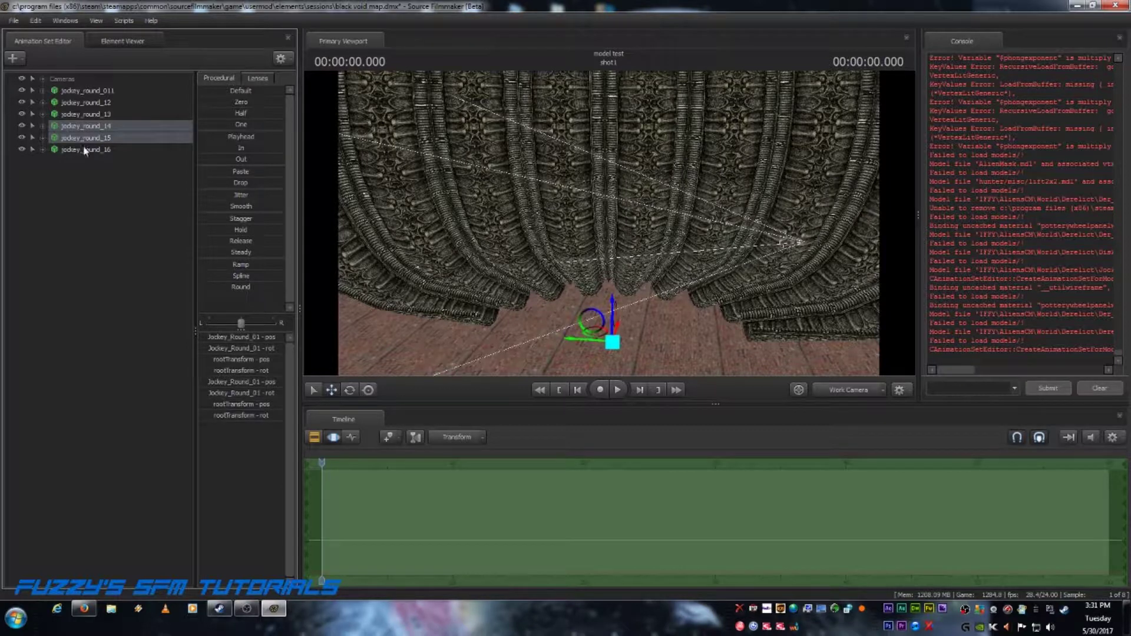
left_click(82, 149, "ctrl")
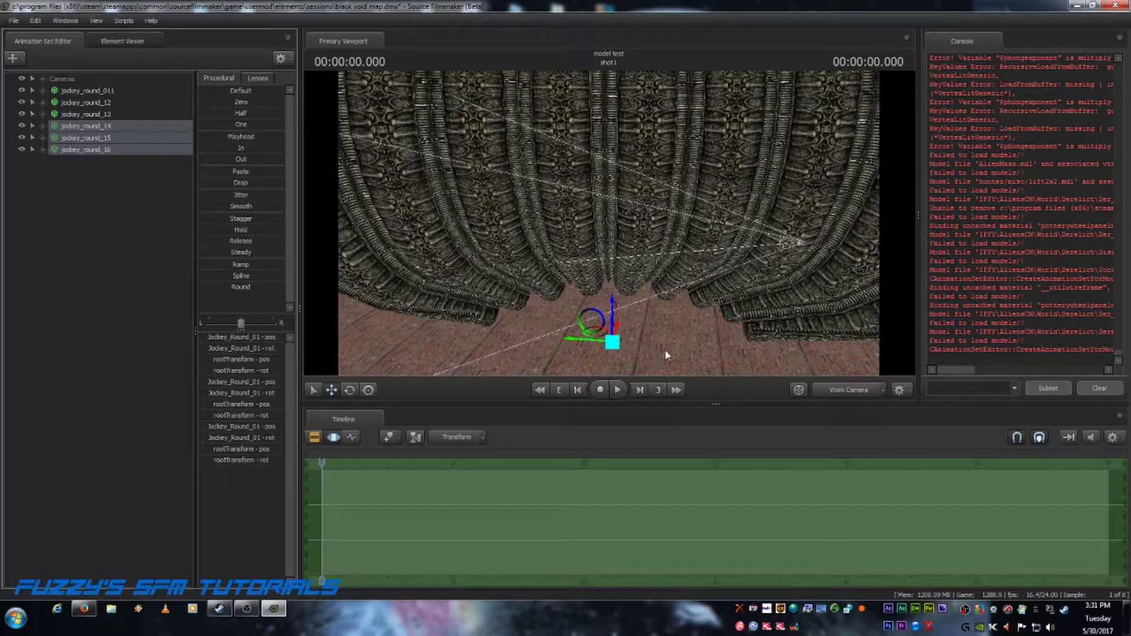
left_click(349, 390)
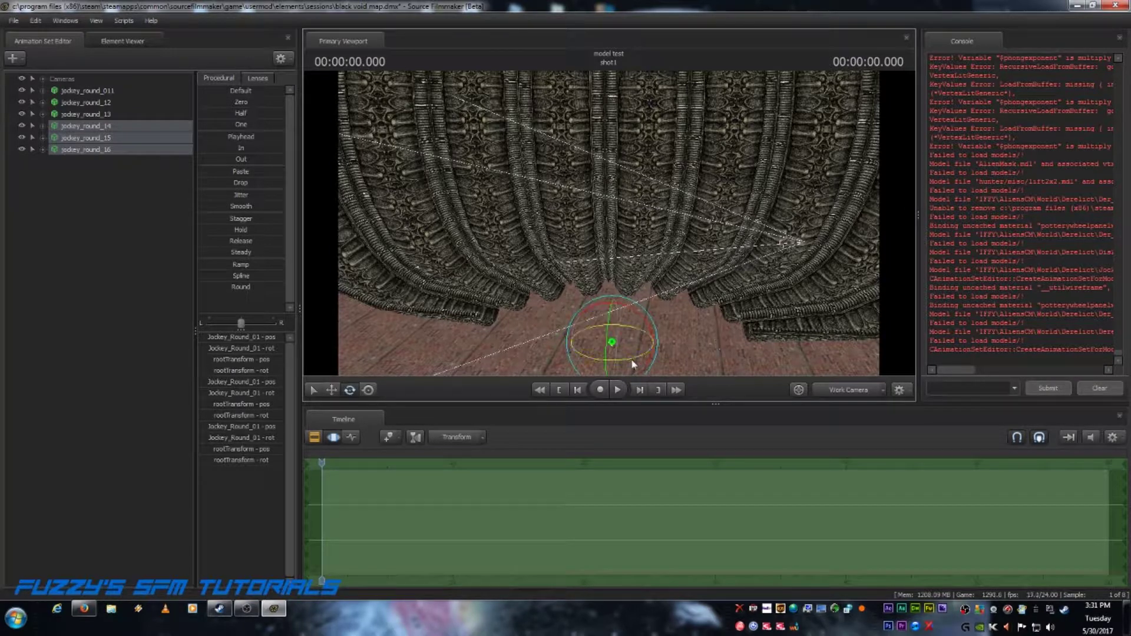
left_click_drag(630, 365, 474, 202)
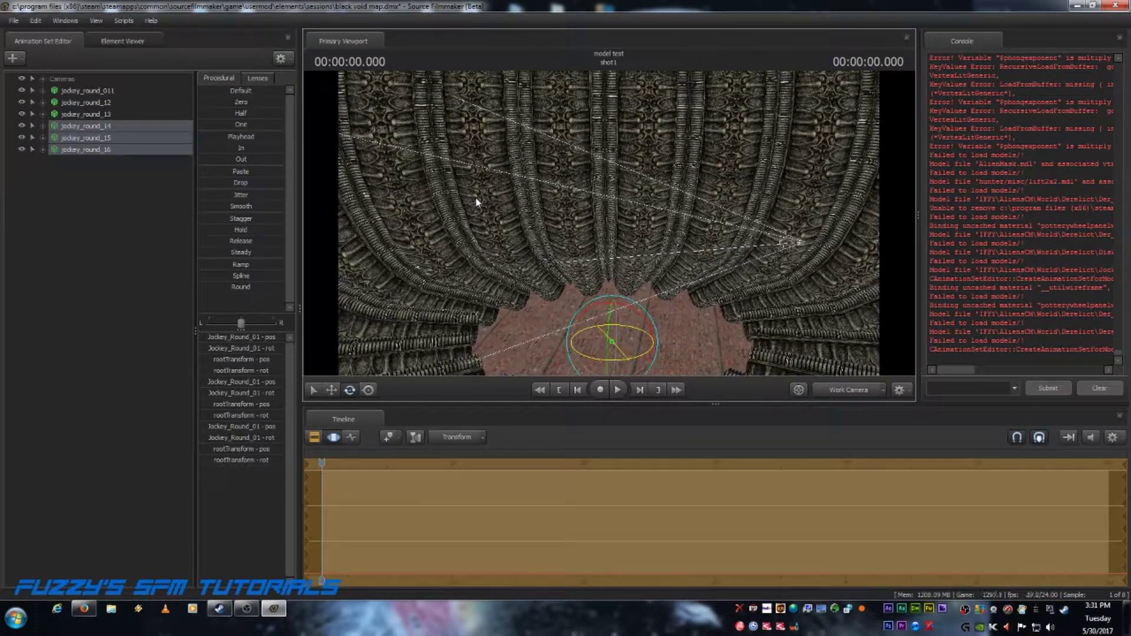
left_click_drag(659, 330, 609, 236)
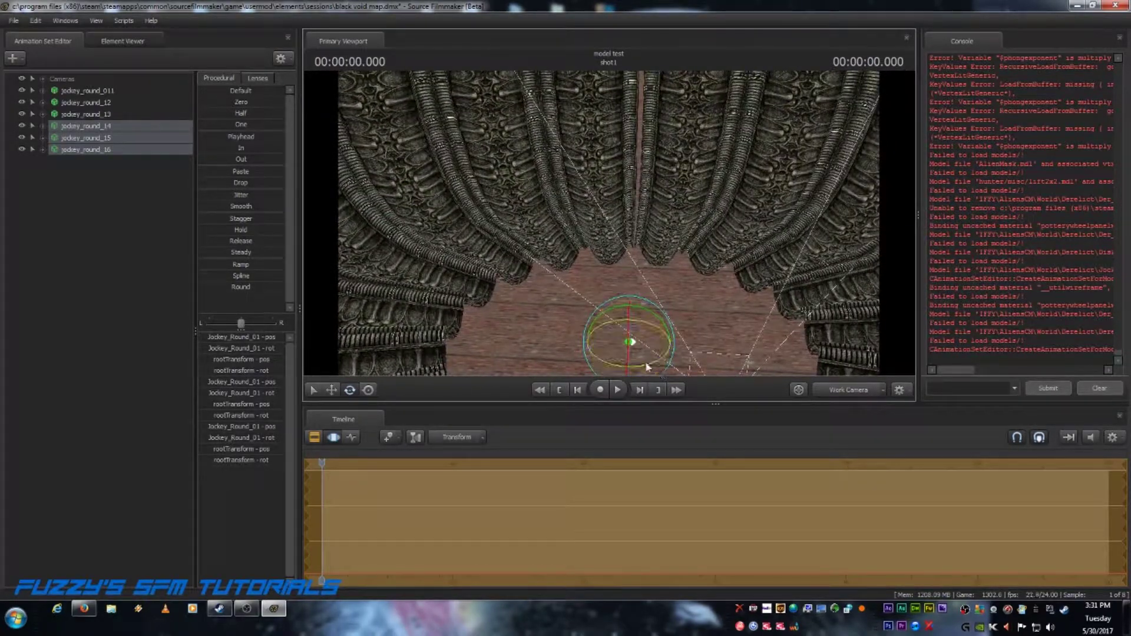
left_click_drag(646, 365, 648, 367)
left_click_drag(784, 312, 537, 324)
left_click(866, 389)
left_click(856, 393)
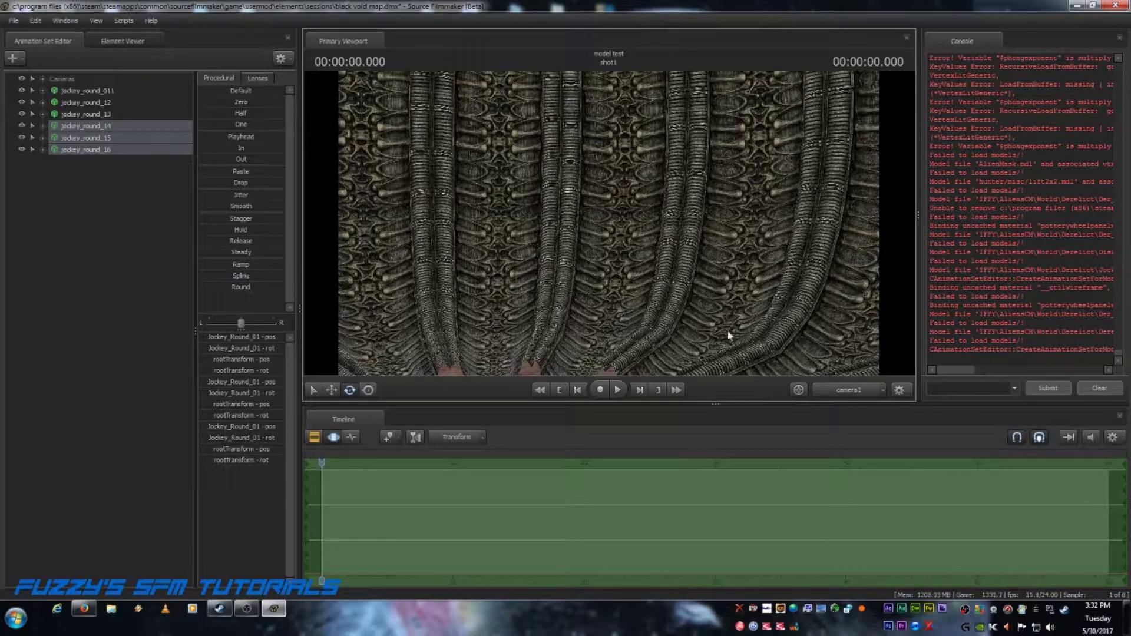
left_click(849, 390)
left_click_drag(729, 324, 357, 341)
- Create an animation set for a new model using disk_simplified.mdl from the derelict folder
left_click(330, 390)
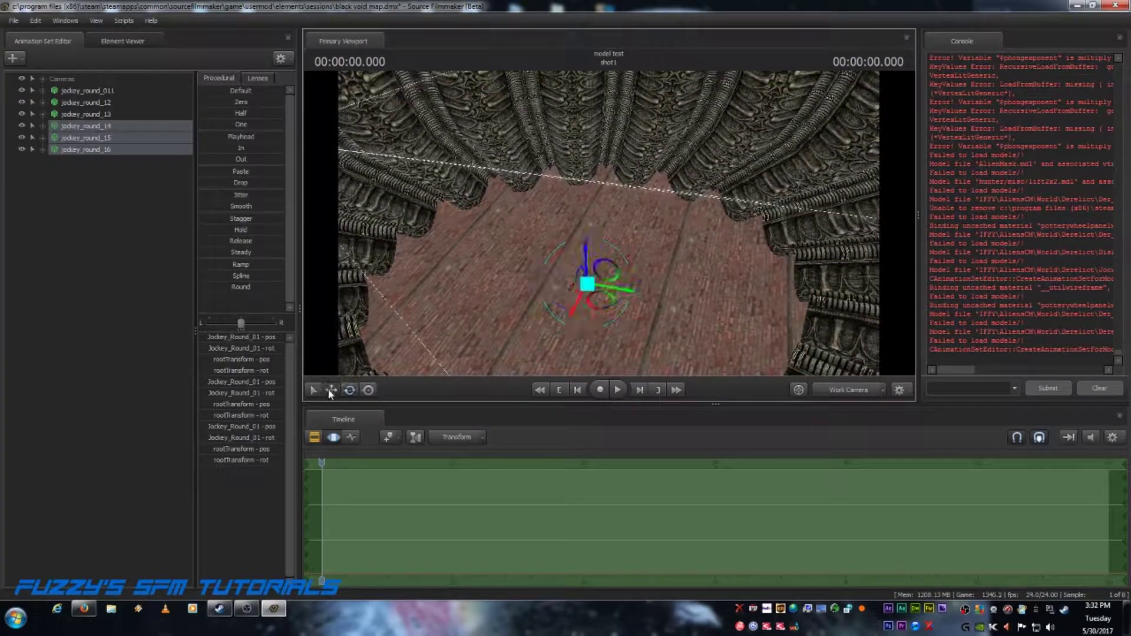
left_click(75, 202)
left_click(12, 58)
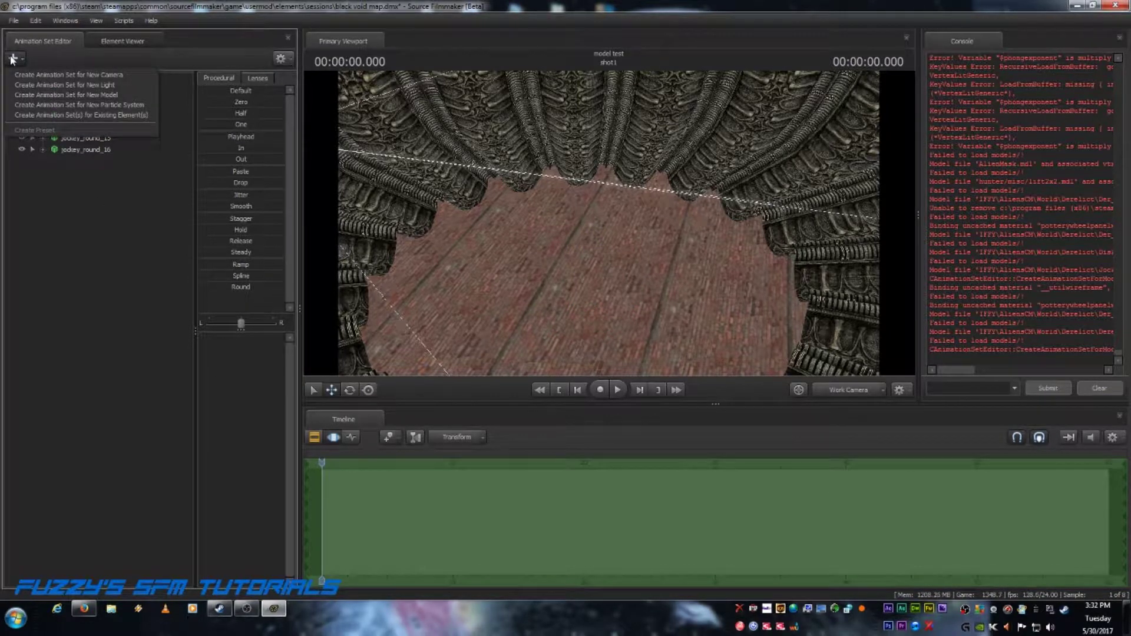
left_click(82, 96)
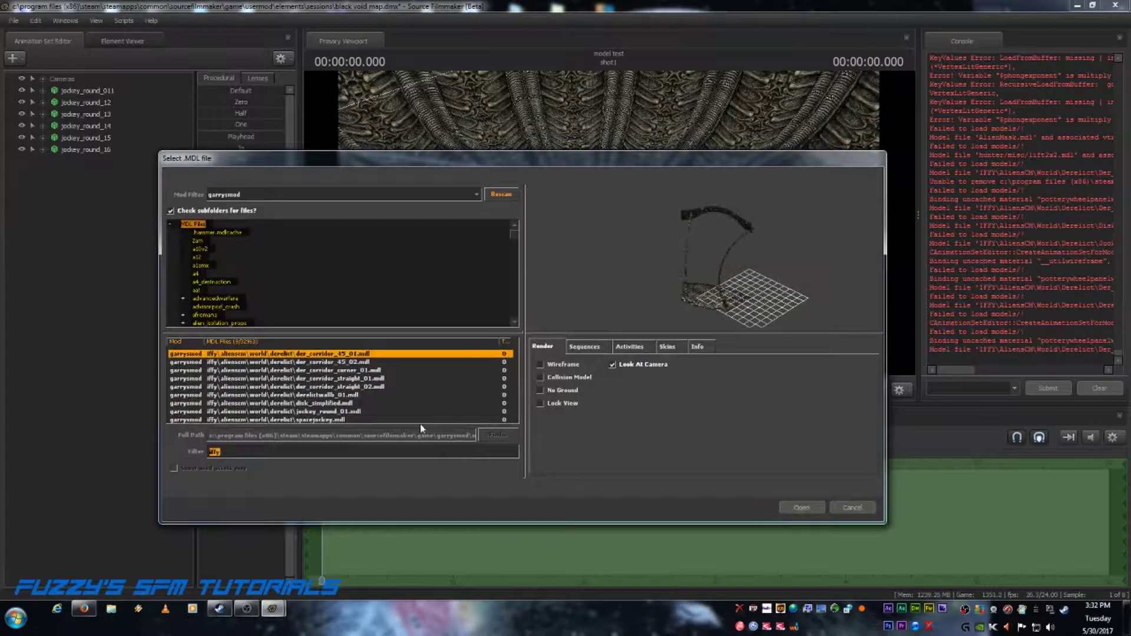
left_click(338, 413)
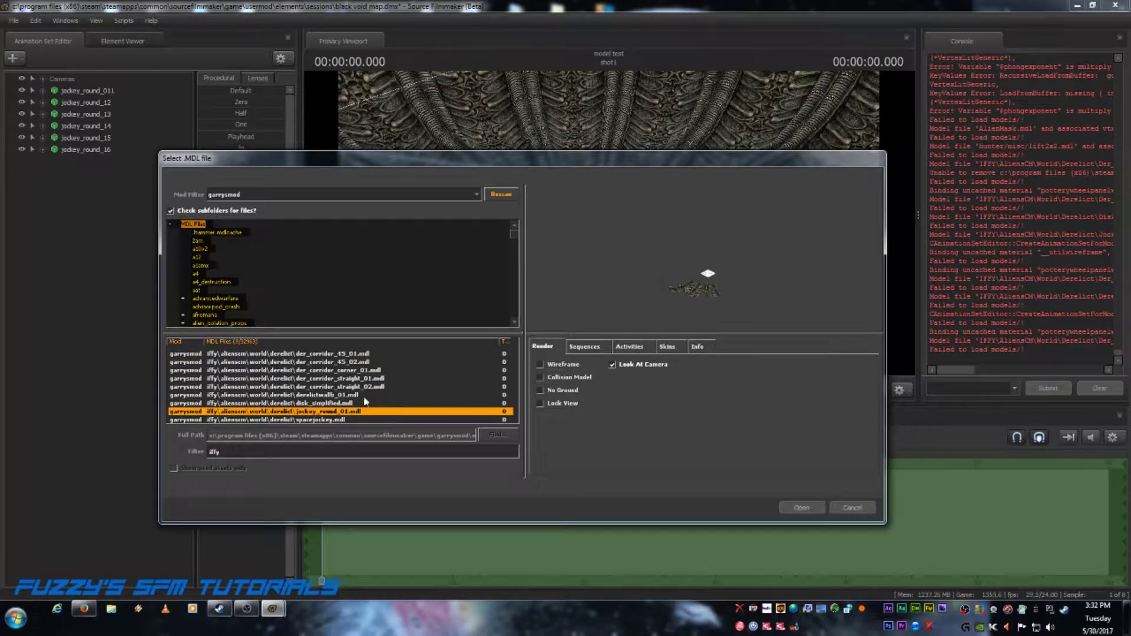
left_click(334, 404)
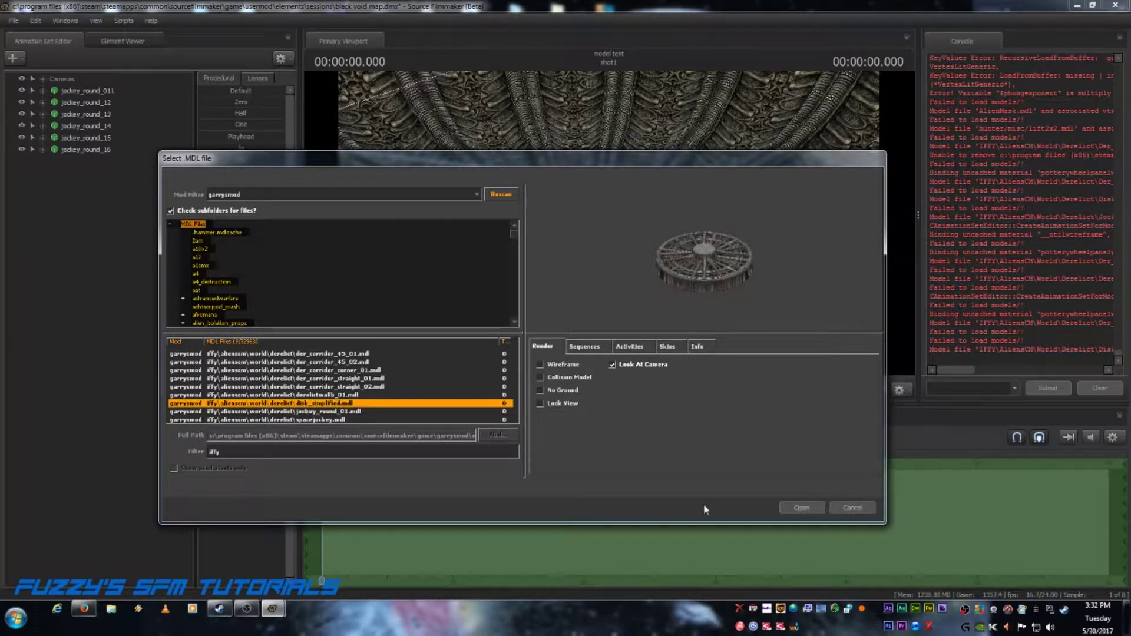
left_click(804, 507)
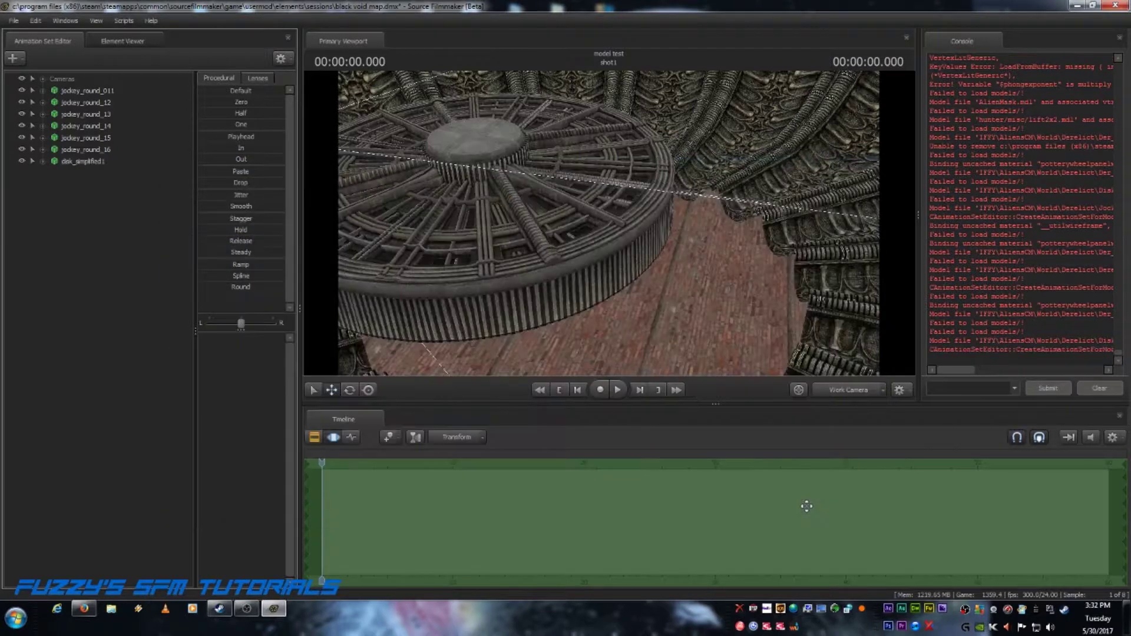
- Move disk_simplified1 into the middle of the round wall and raise it slightly above the floor
left_click(83, 161)
left_click_drag(494, 179, 516, 271)
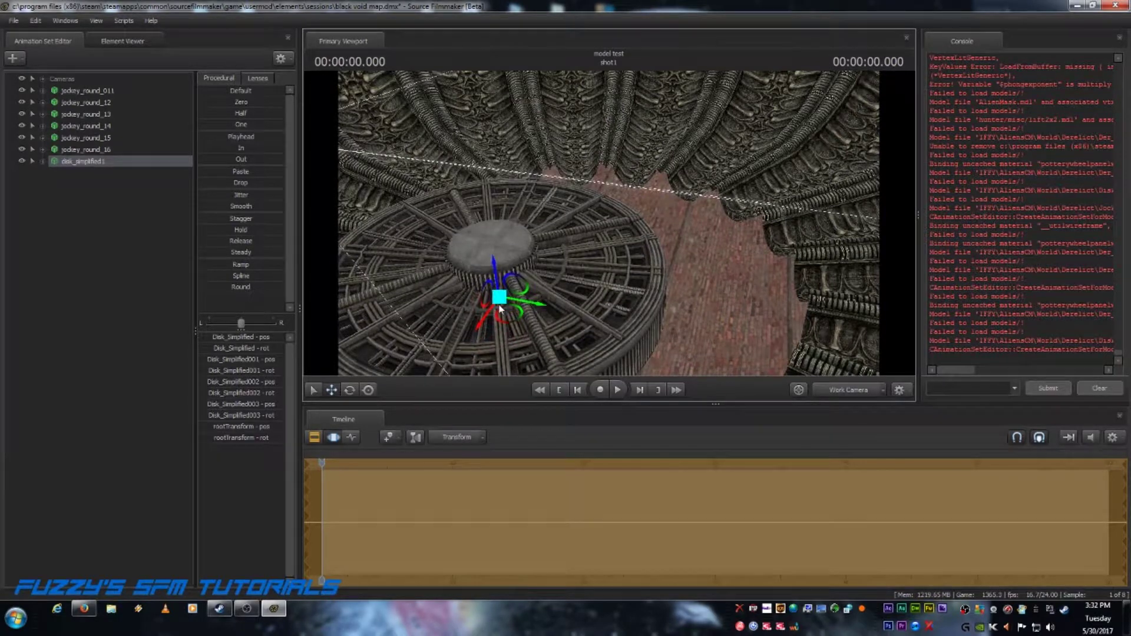
left_click_drag(513, 324, 598, 313)
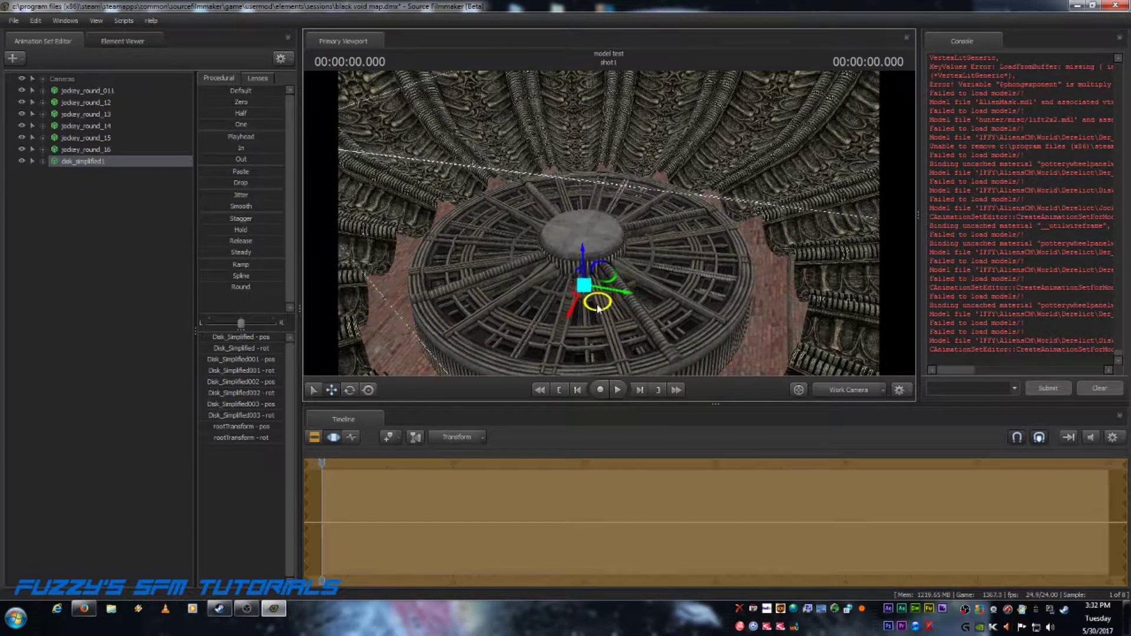
mouse_move(583, 263)
left_mouse_down()
mouse_move(582, 242)
mouse_move(587, 259)
left_mouse_up()
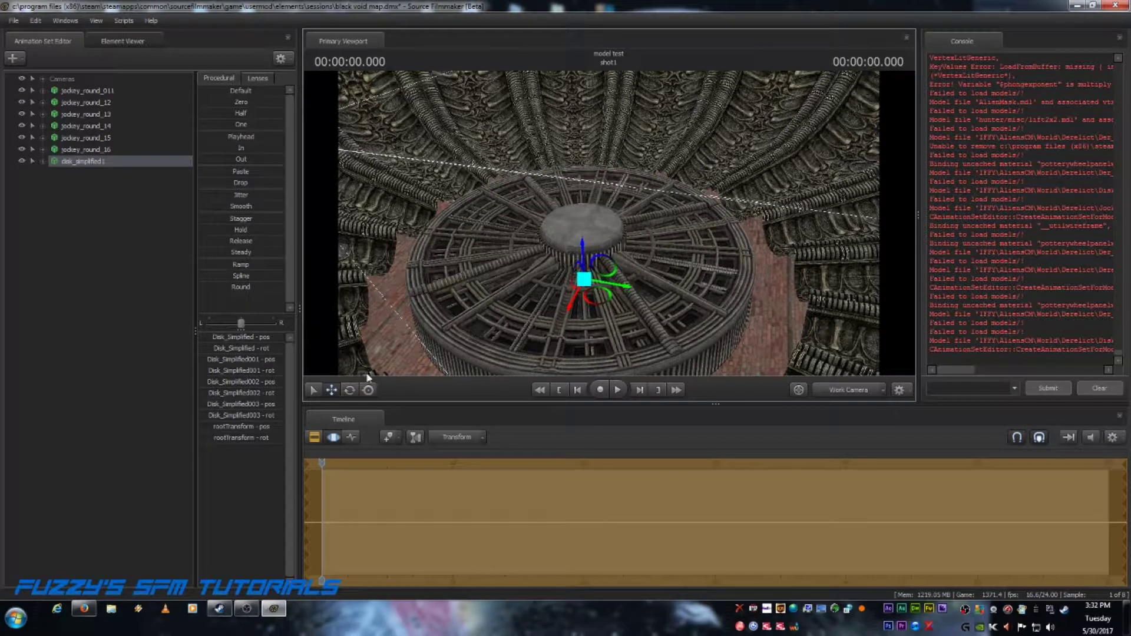
left_click_drag(566, 368, 564, 336)
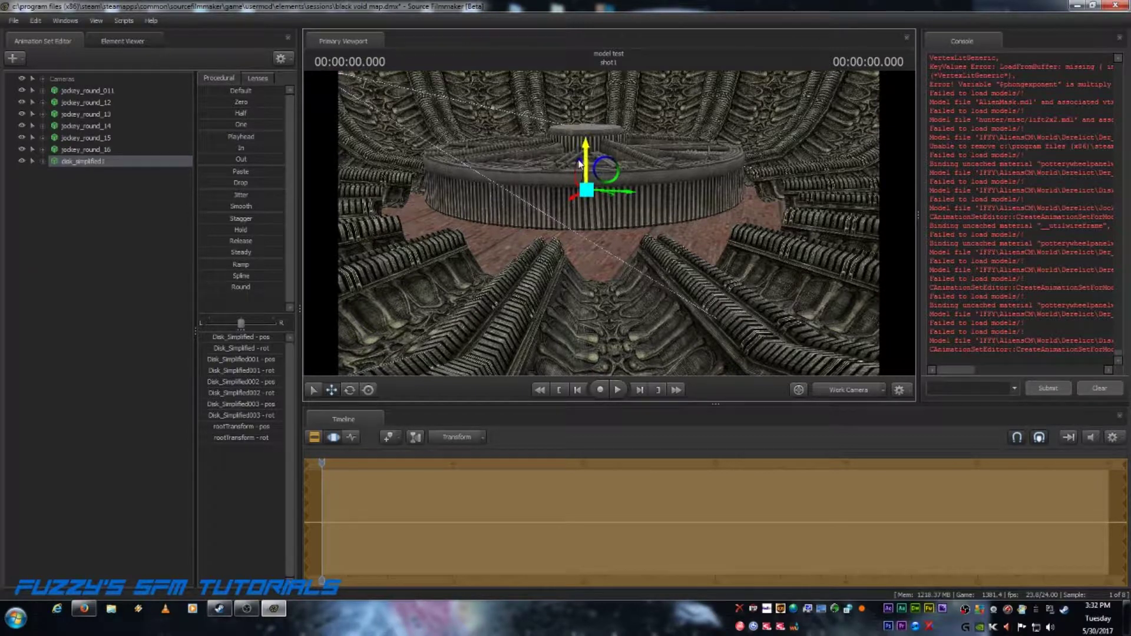
- Shift disk_simplified1 in the screen plane, and nudge it horizontally from above within the ring
left_click(369, 391)
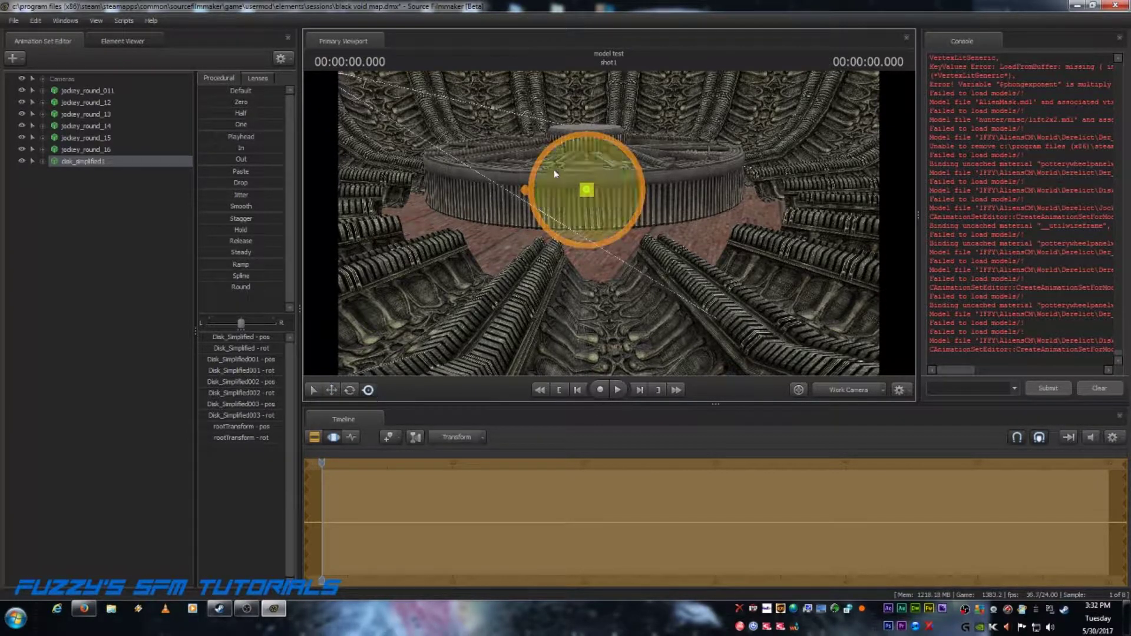
left_click_drag(589, 192, 587, 204)
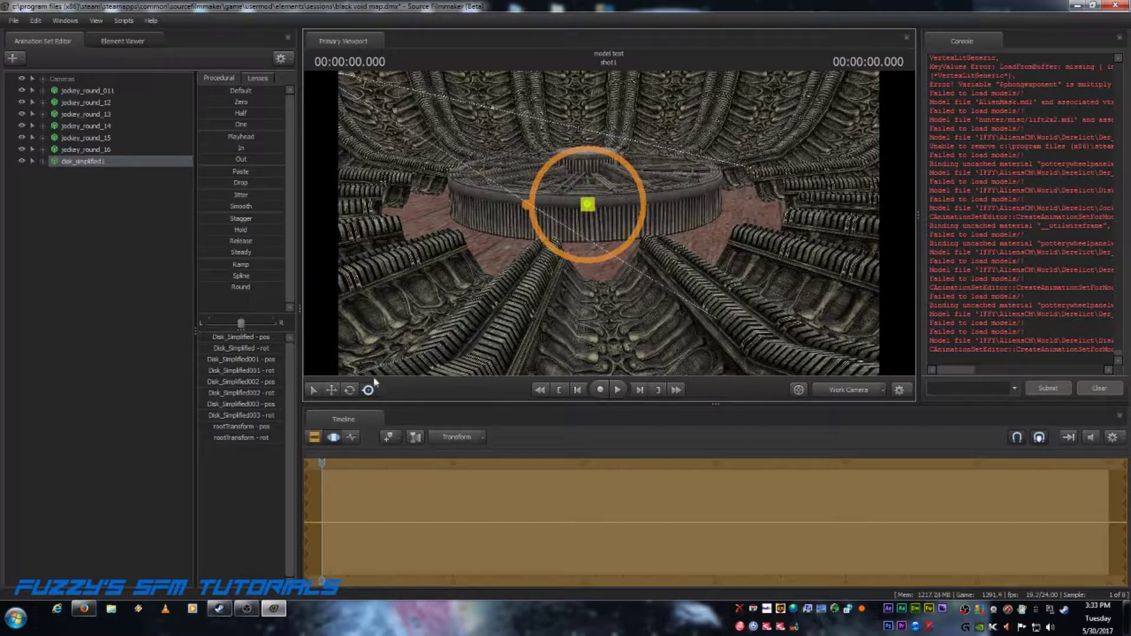
left_click(332, 389)
left_click_drag(728, 293, 653, 260)
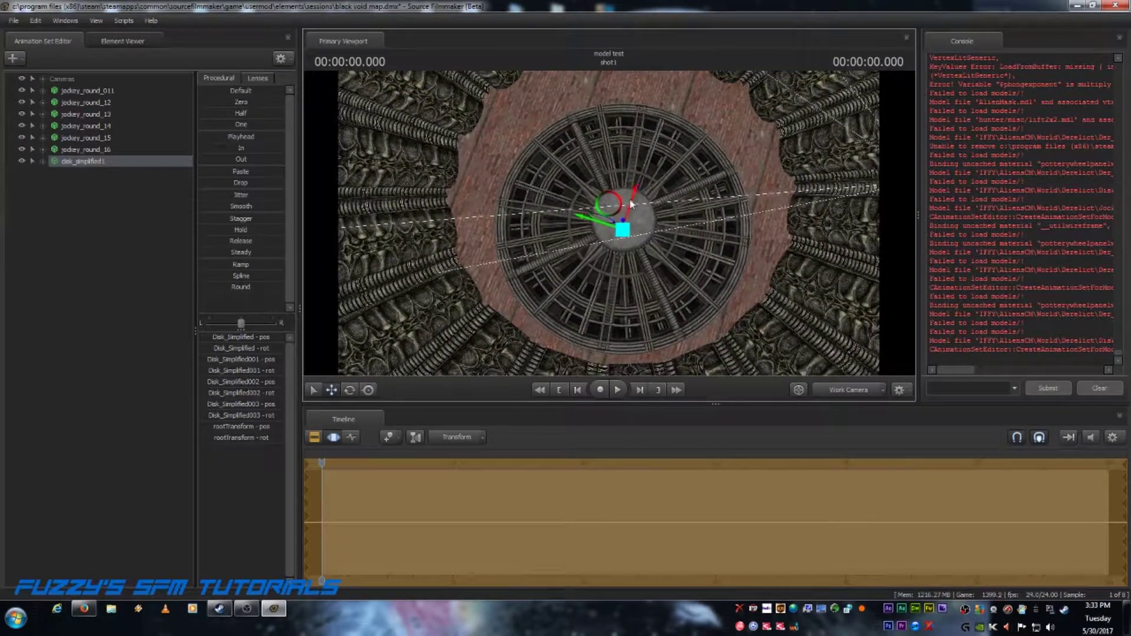
left_click_drag(612, 209, 607, 180)
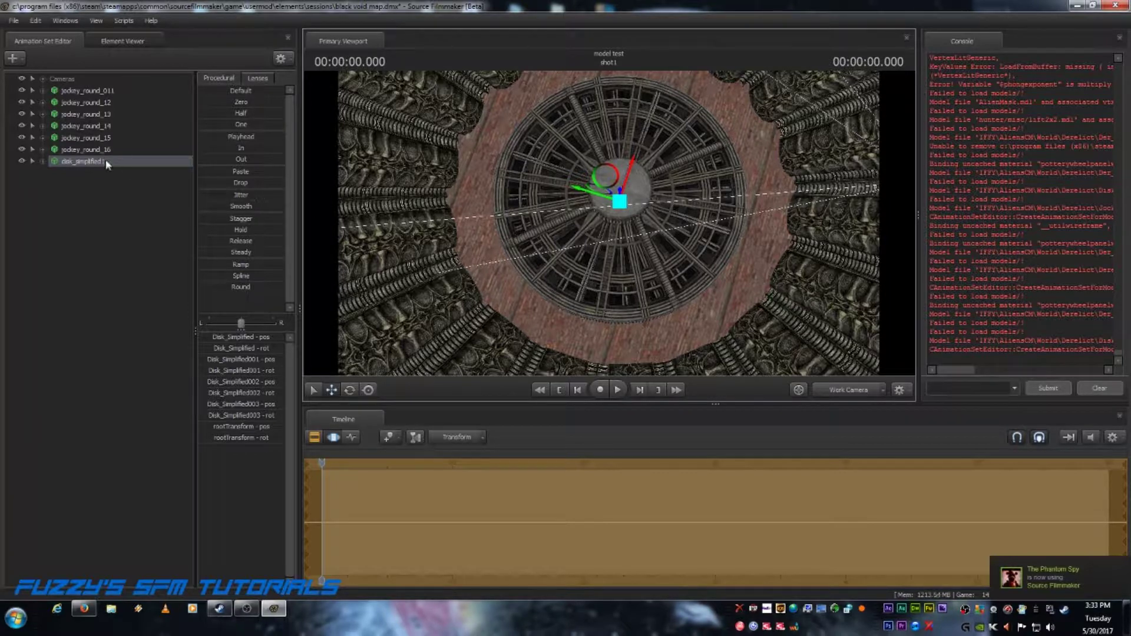
- Look through the bones of disk_simplified1 and add a scale control to its rootTransform
left_click(42, 161)
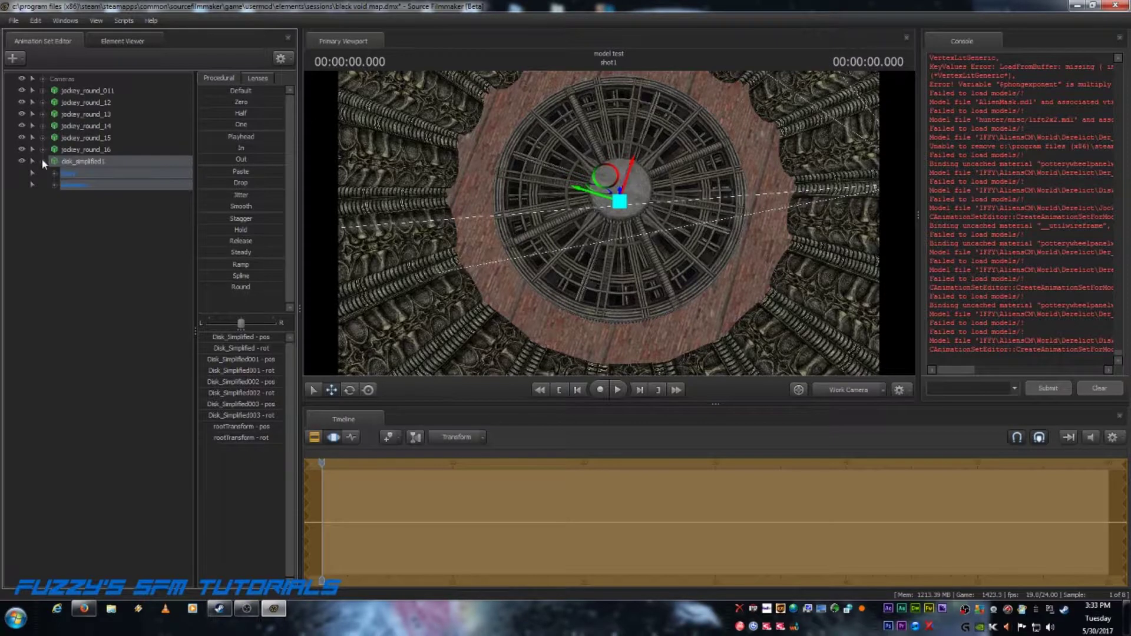
left_click(54, 185)
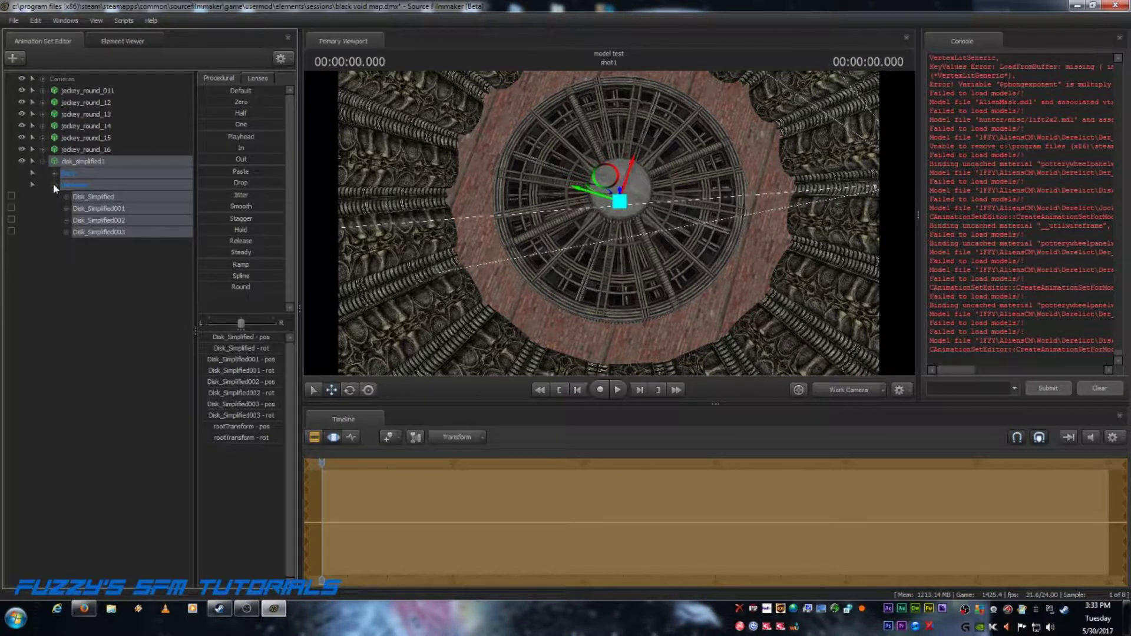
left_click(102, 210)
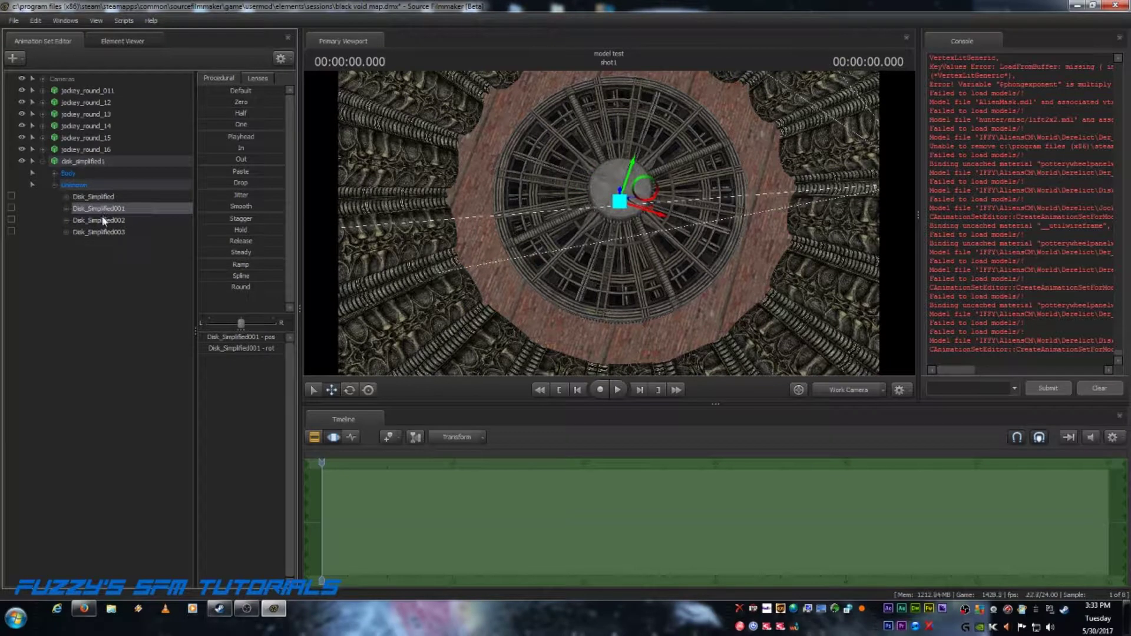
left_click(103, 220)
left_click(103, 231)
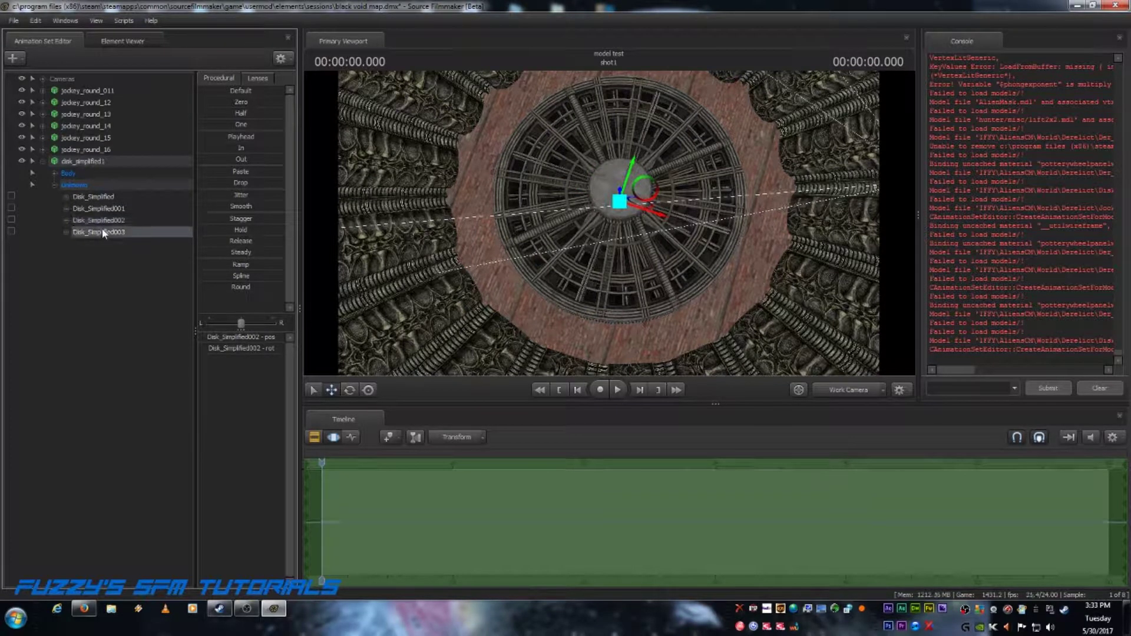
left_click(55, 184)
left_click(55, 173)
left_click(83, 184)
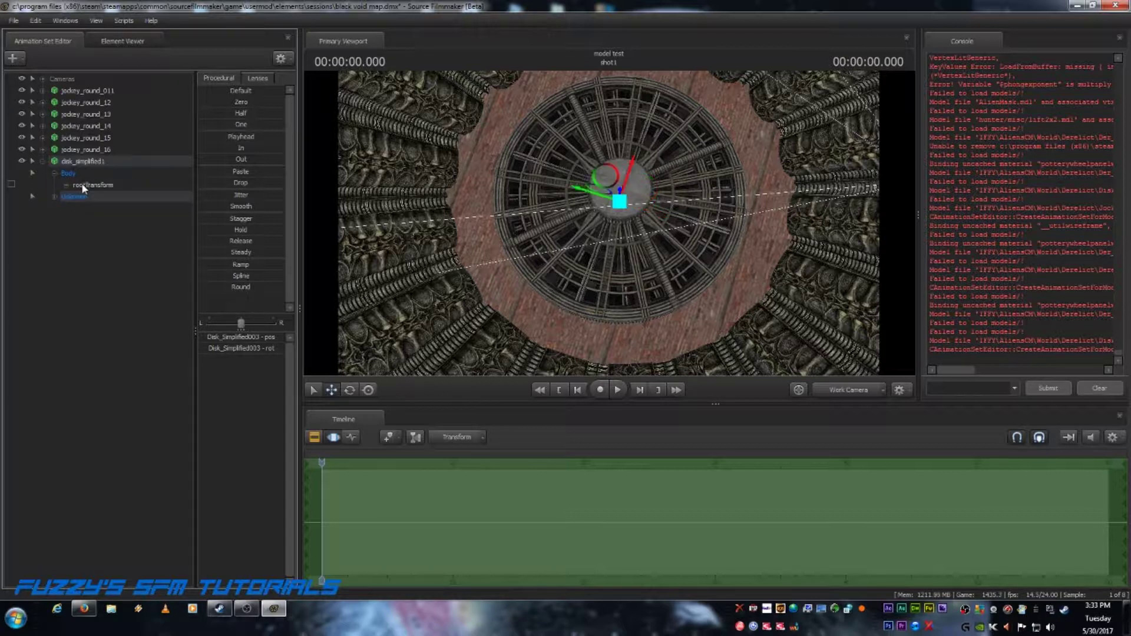
right_click(81, 183)
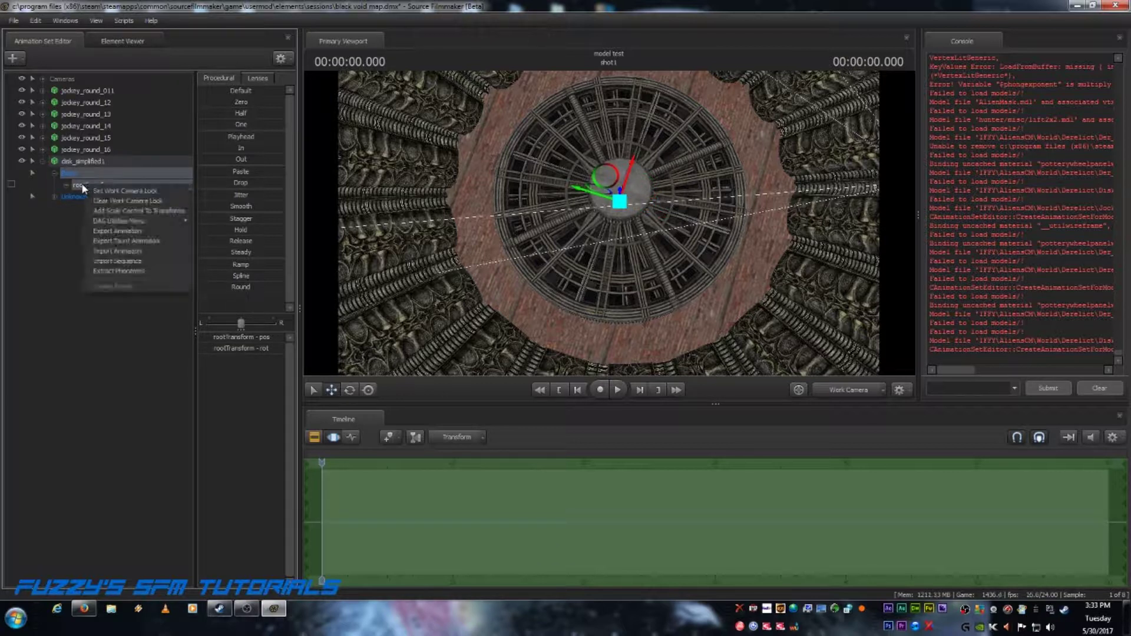
left_click(116, 212)
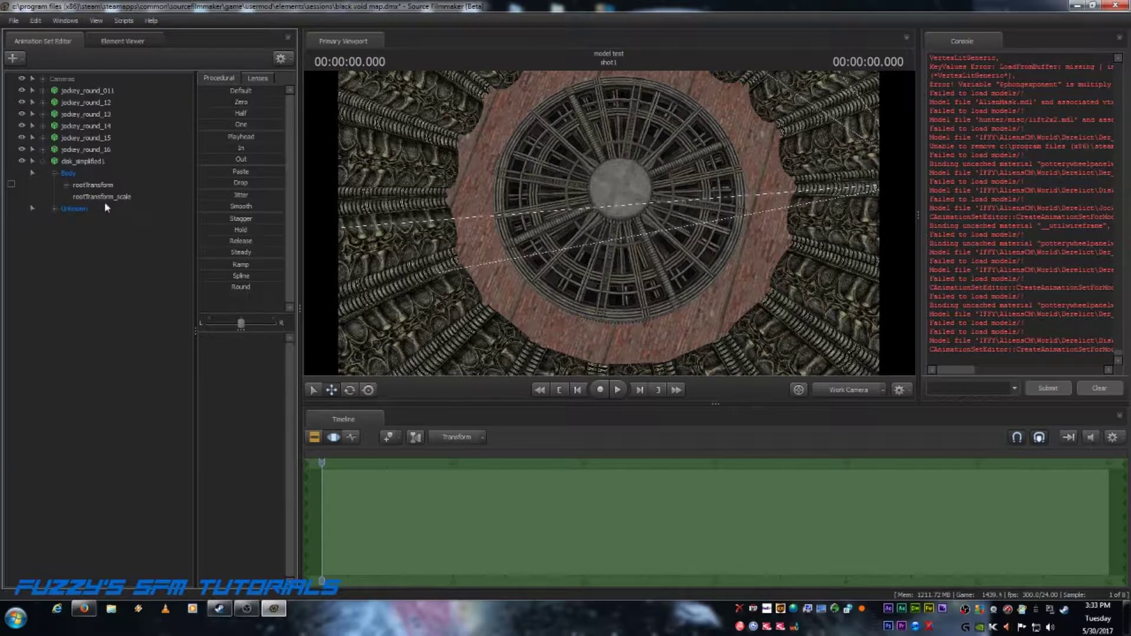
- Enlarge disk_simplified1 with rootTransform_scale until it nearly fills the floor opening, and reduce it slightly to fit
left_click(104, 200)
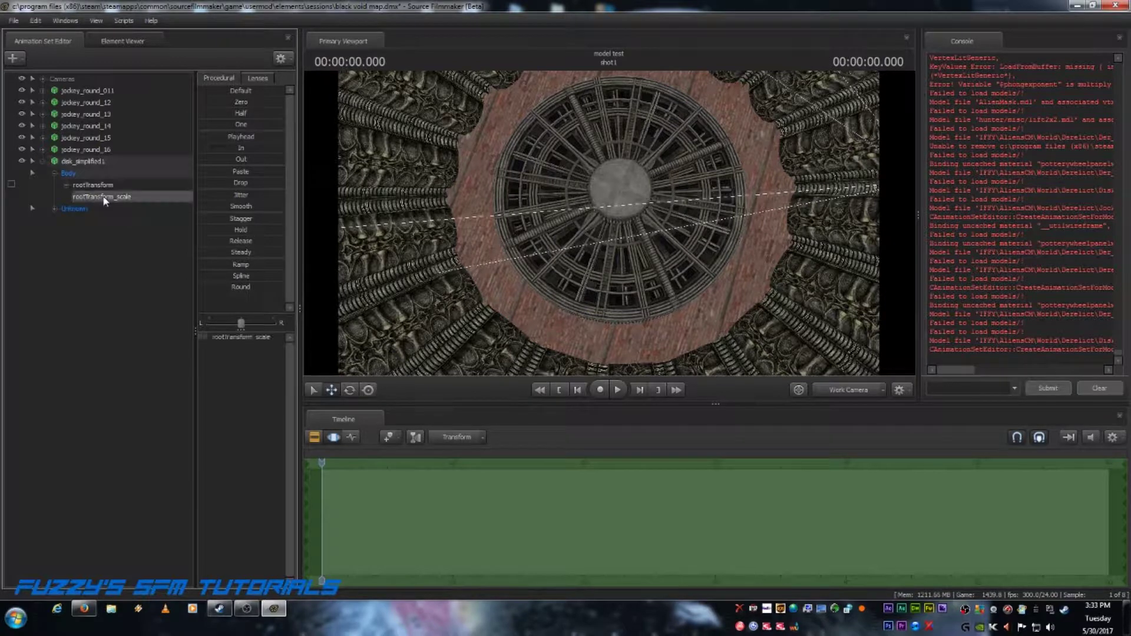
left_click(210, 337)
left_click_drag(209, 337, 212, 337)
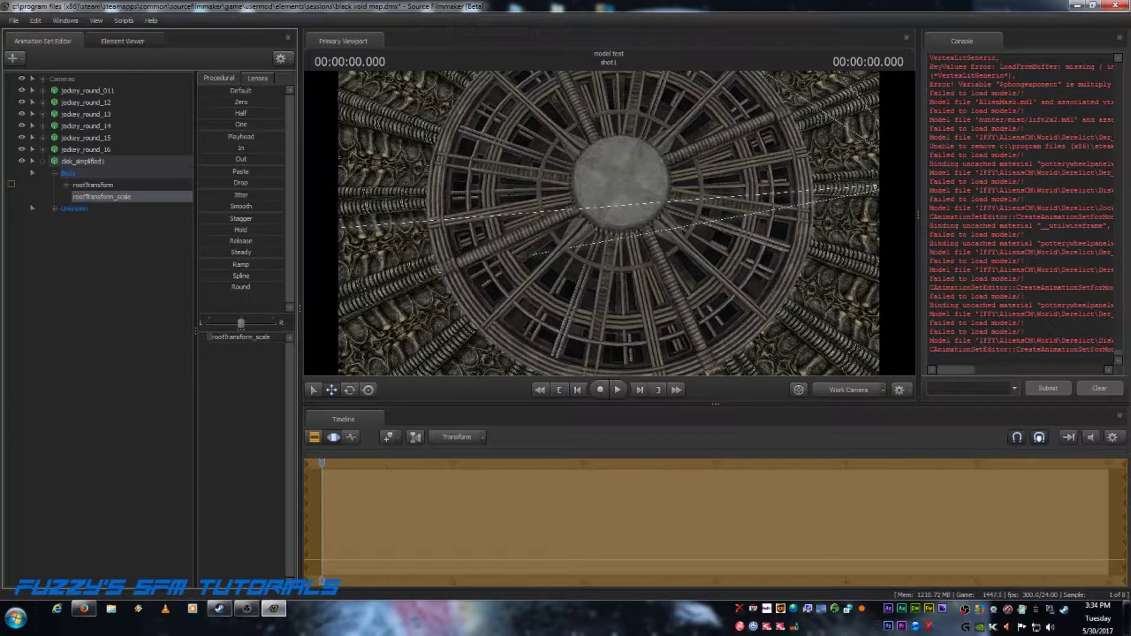
left_click_drag(212, 336, 214, 337)
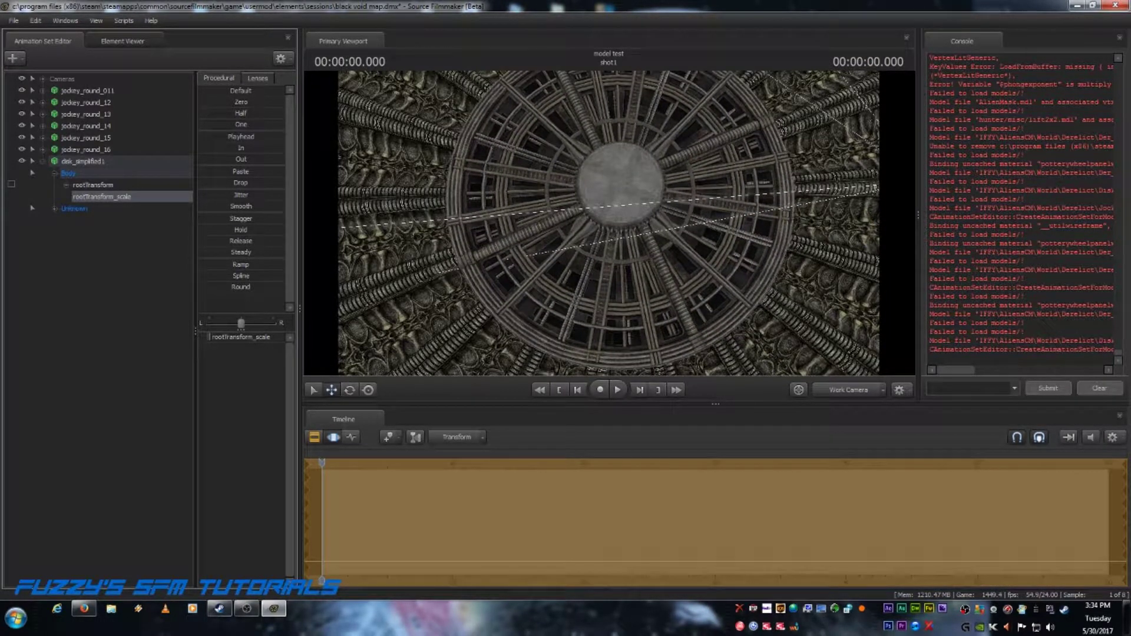
- Nudge the enlarged disk_simplified1 horizontally towards the wall to close the gap along its edge
left_click_drag(664, 320, 605, 228)
key("w")
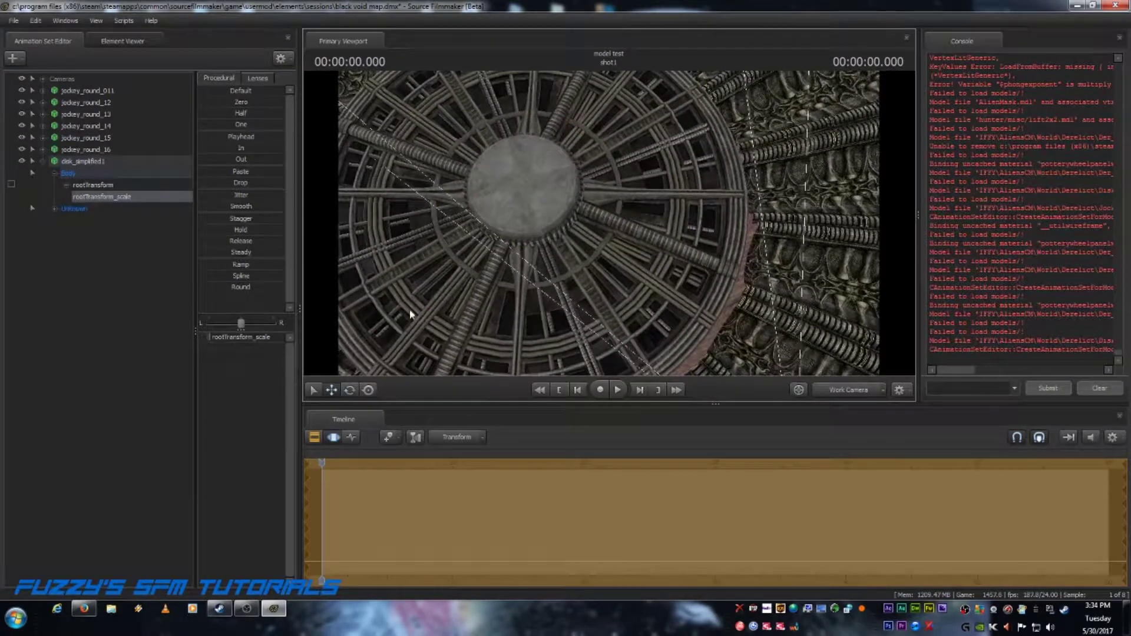
left_click(87, 161)
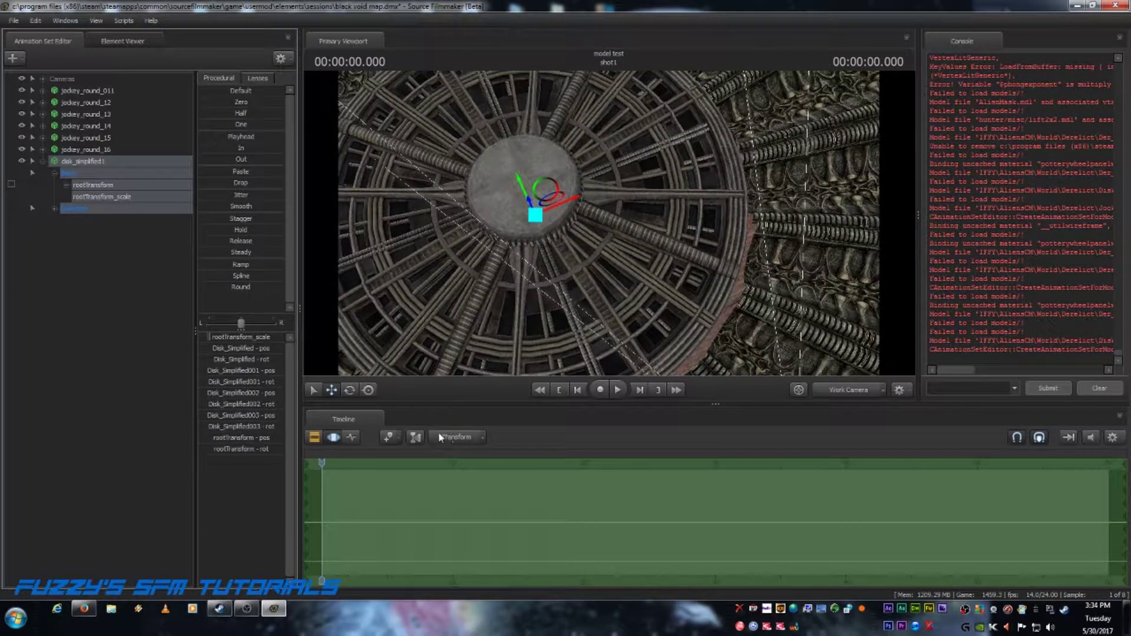
left_click(549, 192)
left_click_drag(550, 193, 559, 198)
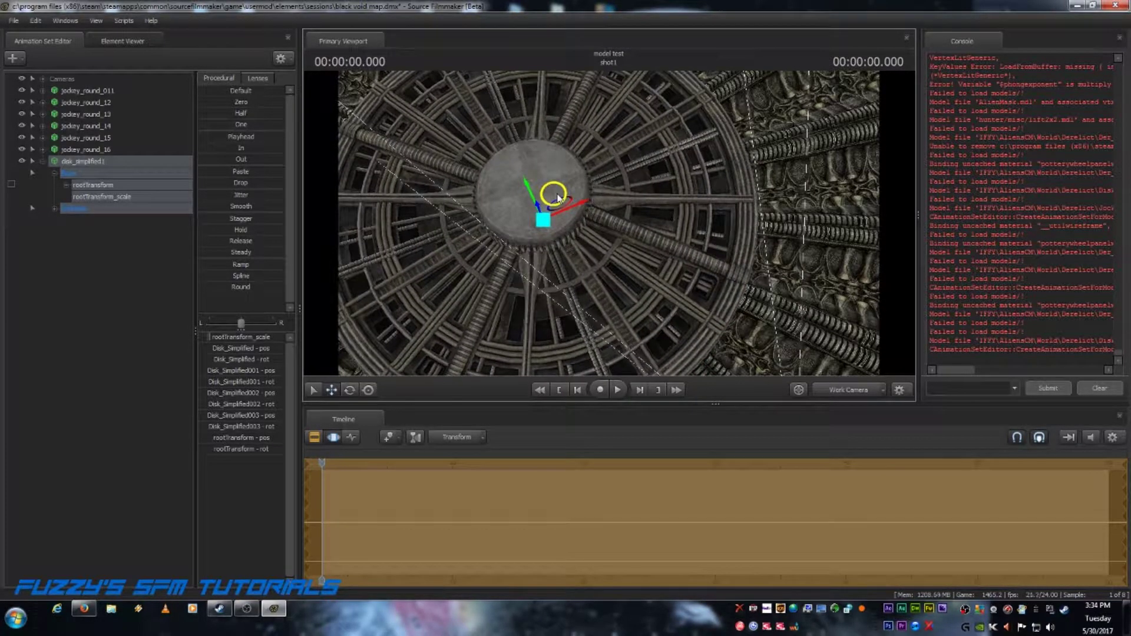
- Enlarge disk_simplified1 slightly with rootTransform_scale to close the remaining gap between its edge and the wall
left_click_drag(788, 306, 611, 227)
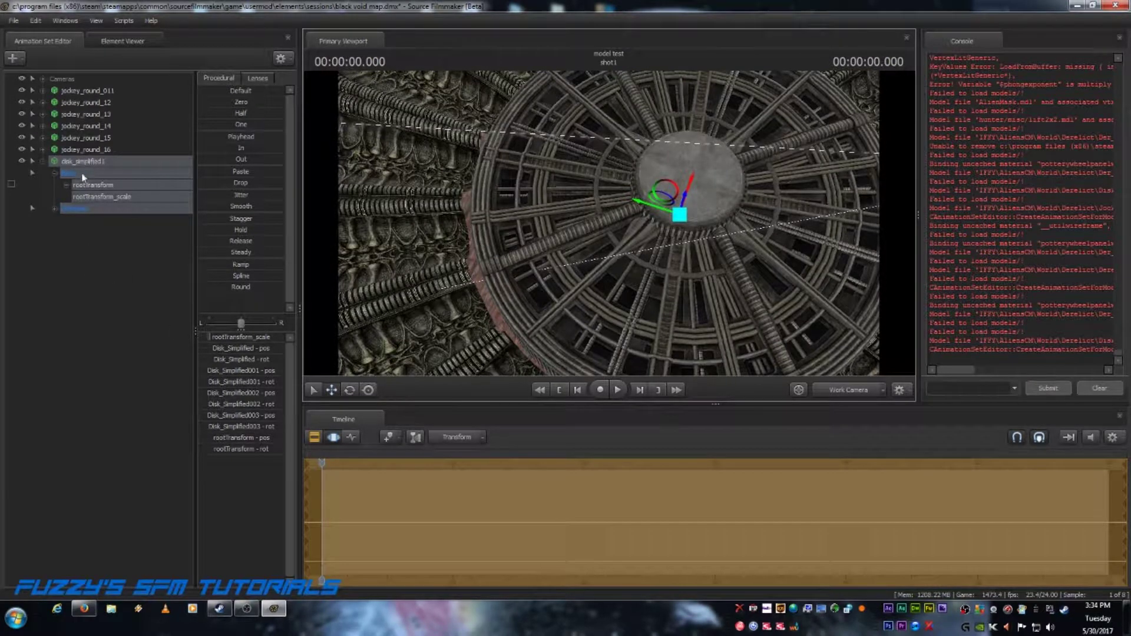
left_click(92, 198)
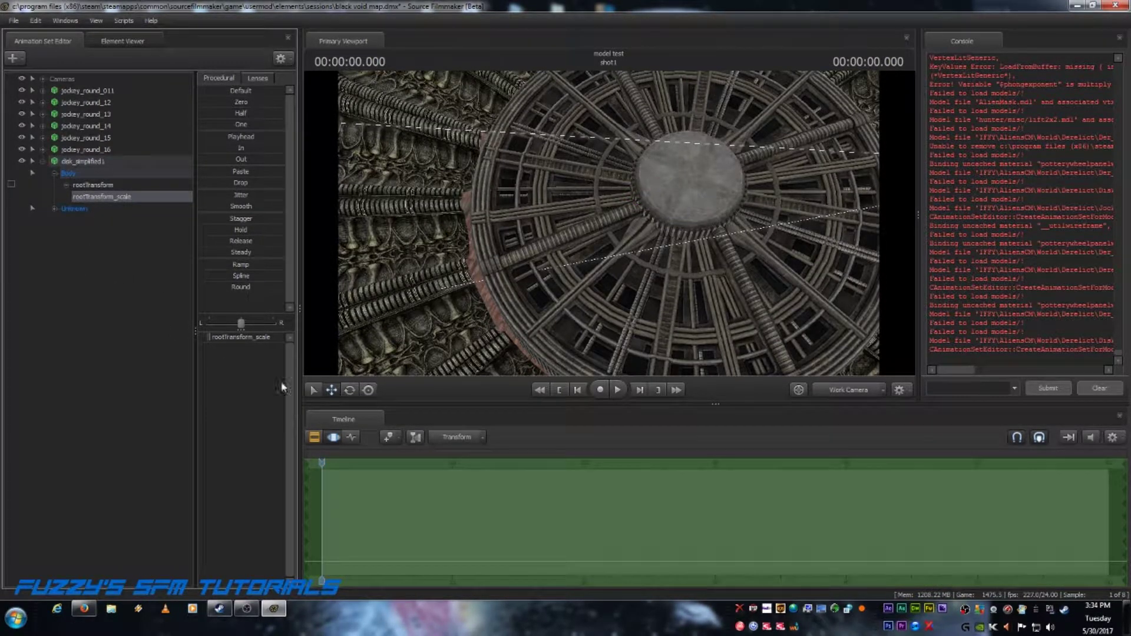
left_click(241, 336)
left_click_drag(222, 338, 211, 339)
type("4")
key("Return")
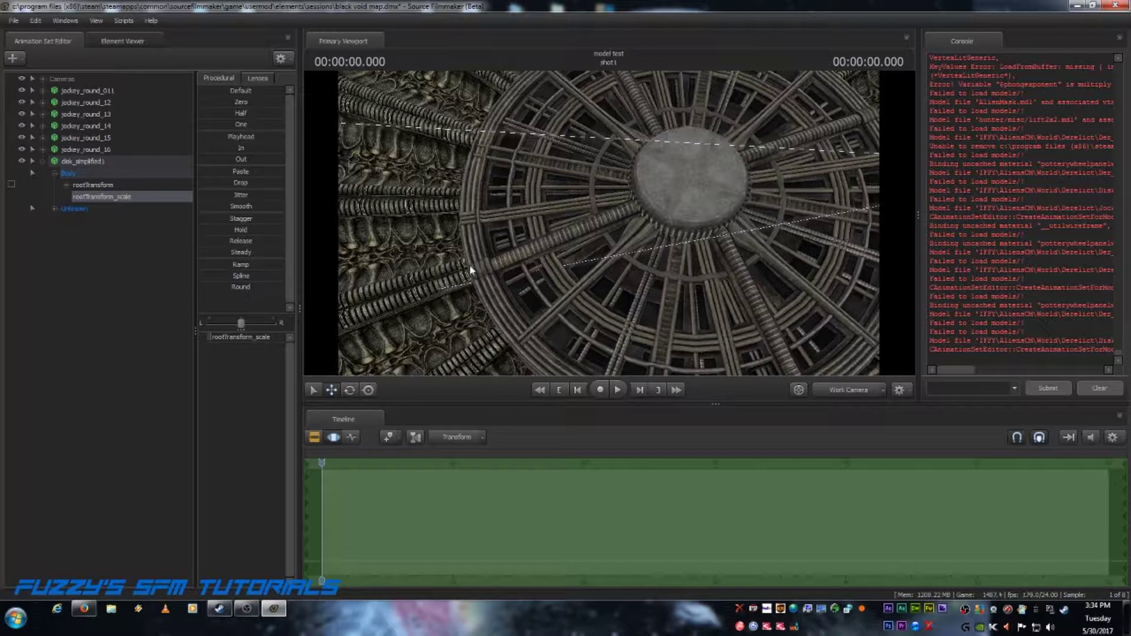
- Nudge disk_simplified1 horizontally from above to centre it within the round wall
left_click_drag(551, 298, 533, 179)
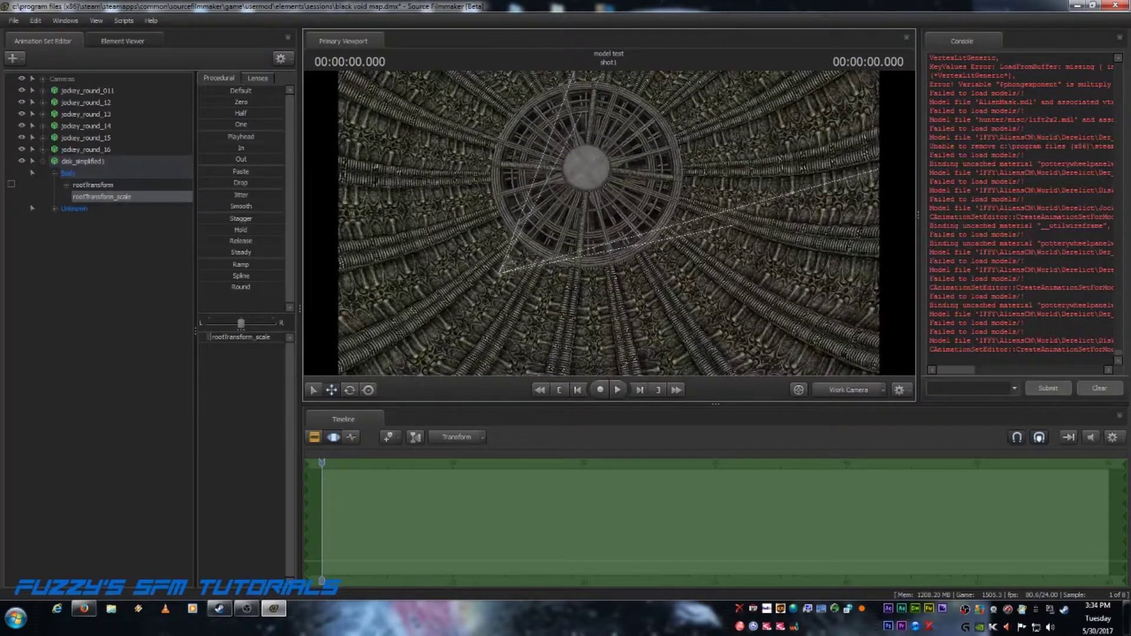
left_click_drag(533, 179, 533, 239)
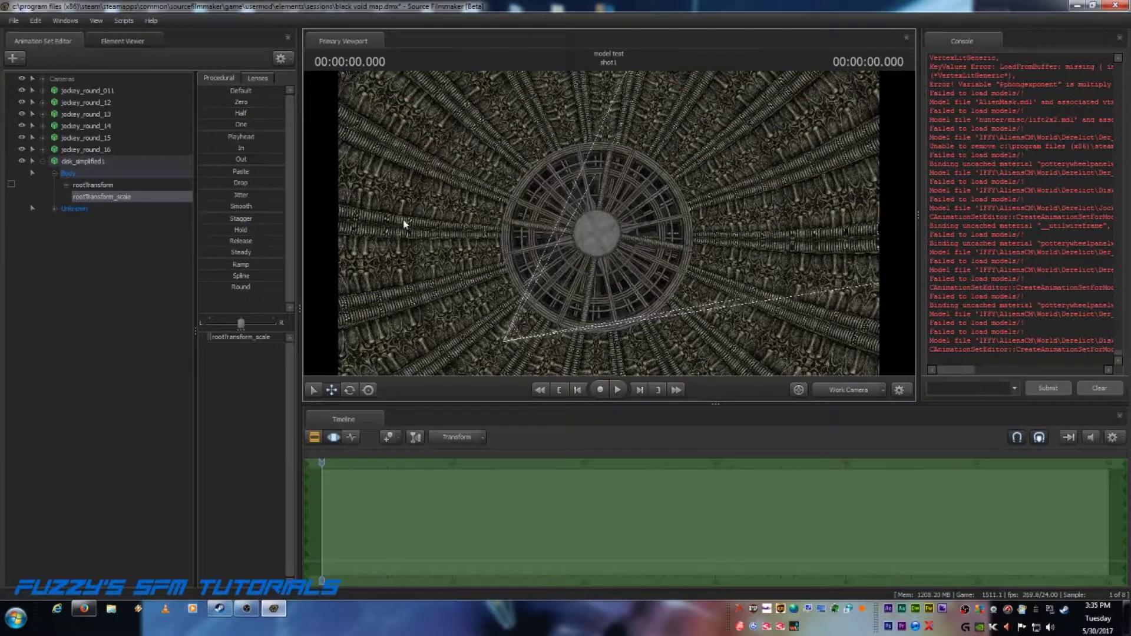
left_click(87, 161)
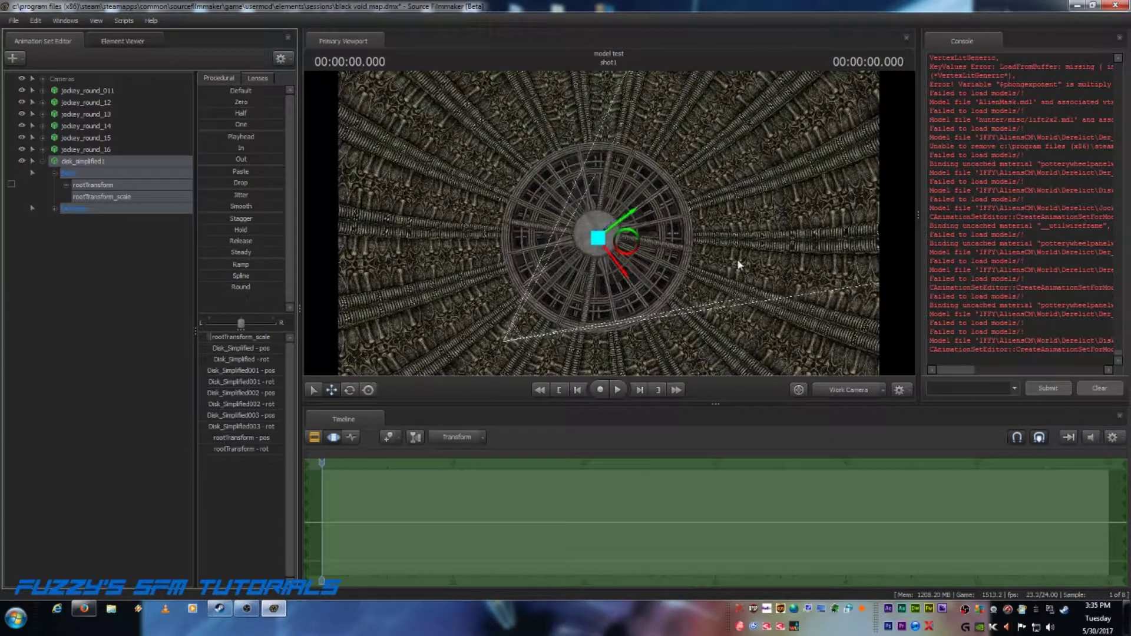
left_click(636, 255)
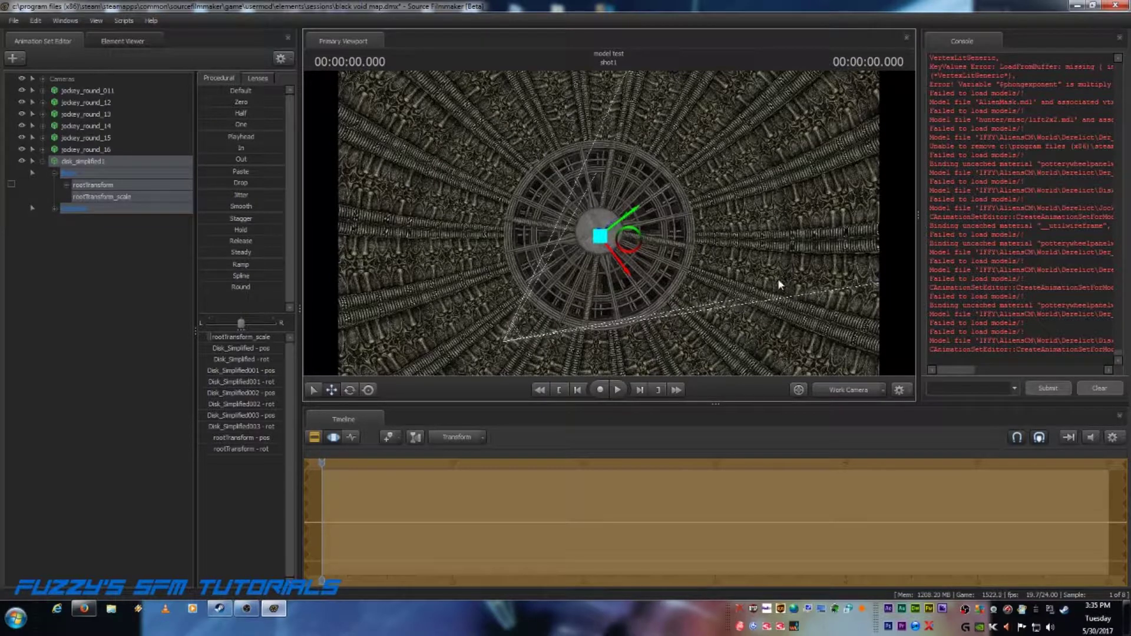
left_click_drag(779, 282, 839, 276)
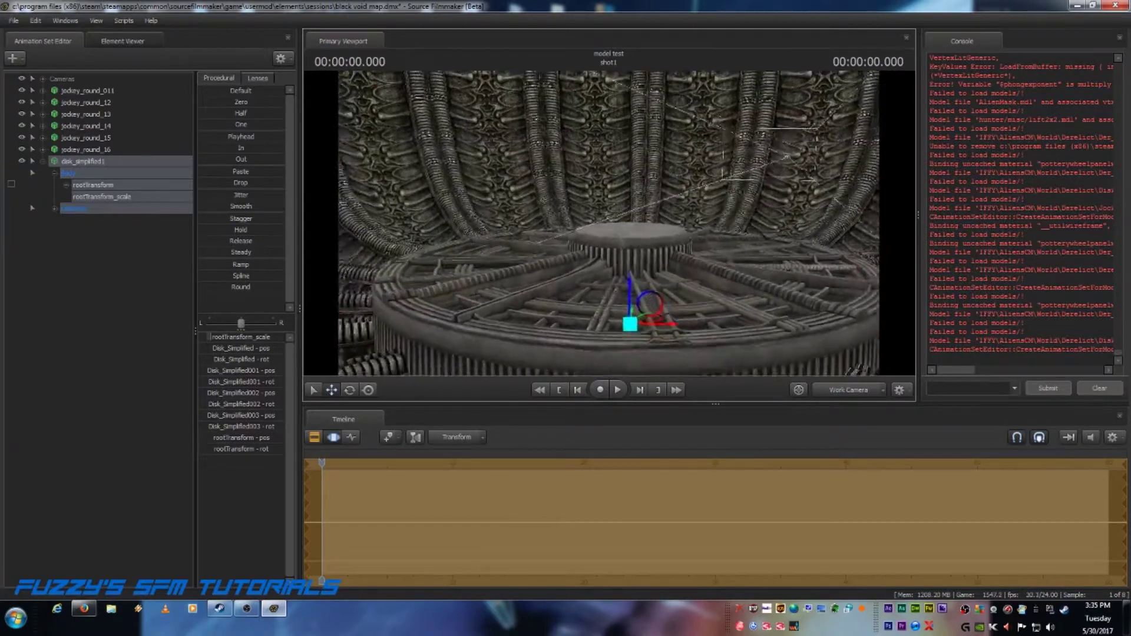
mouse_move(600, 244)
left_mouse_down()
mouse_move(610, 243)
mouse_move(600, 244)
left_mouse_up()
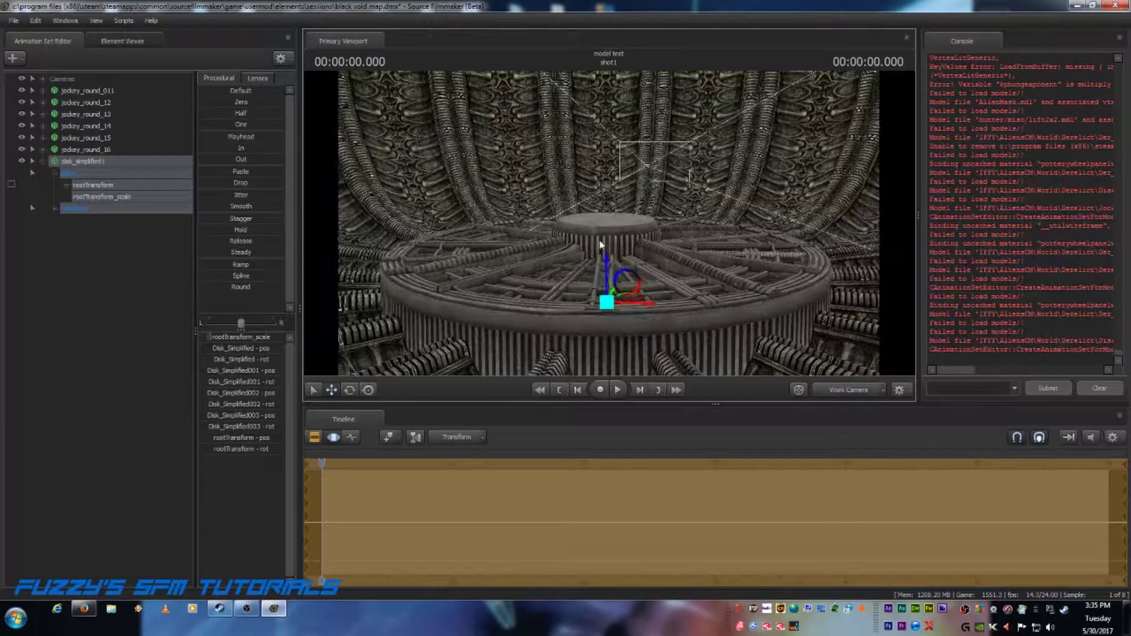
- Collapse disk_simplified1 in the animation set list and add a new model animation set from spacejockey.mdl
left_click(29, 159)
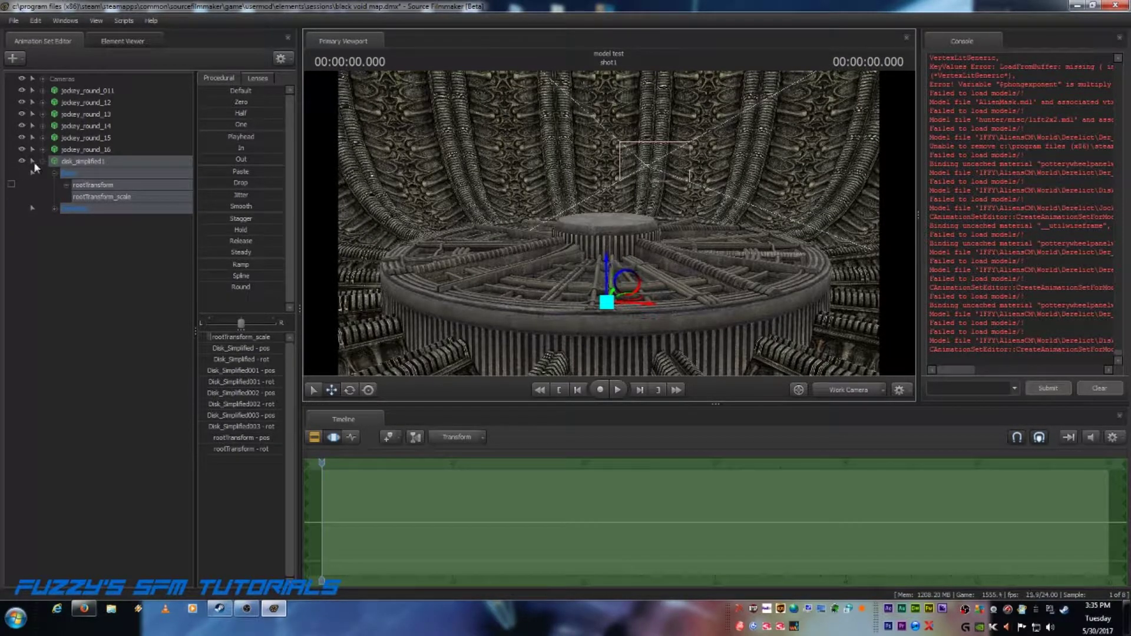
left_click(46, 171)
left_click(74, 207)
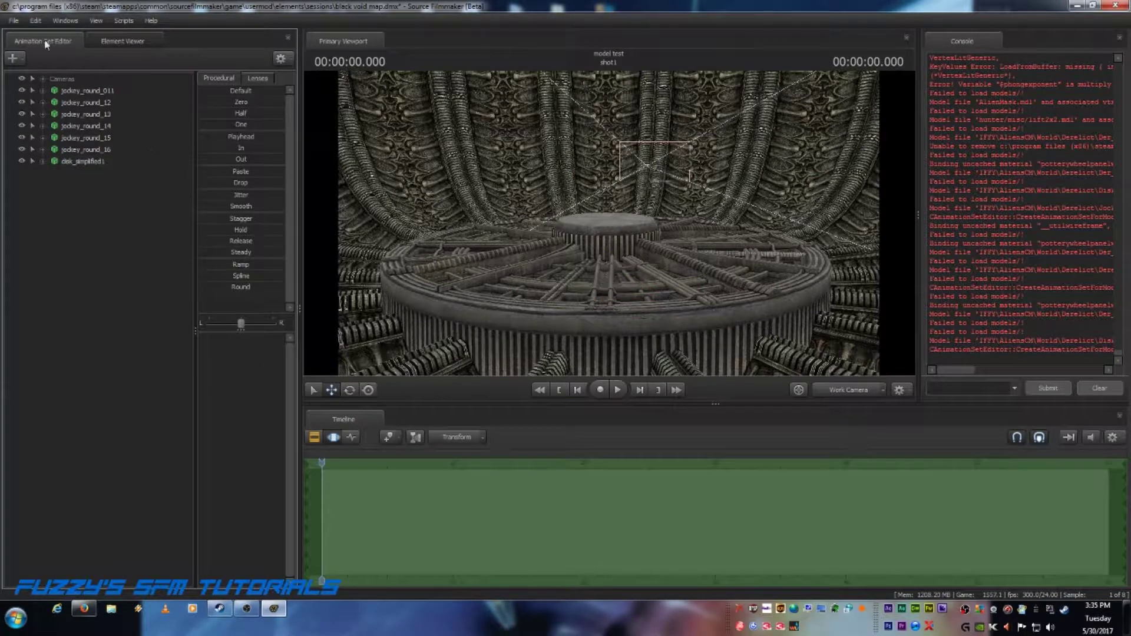
left_click(18, 58)
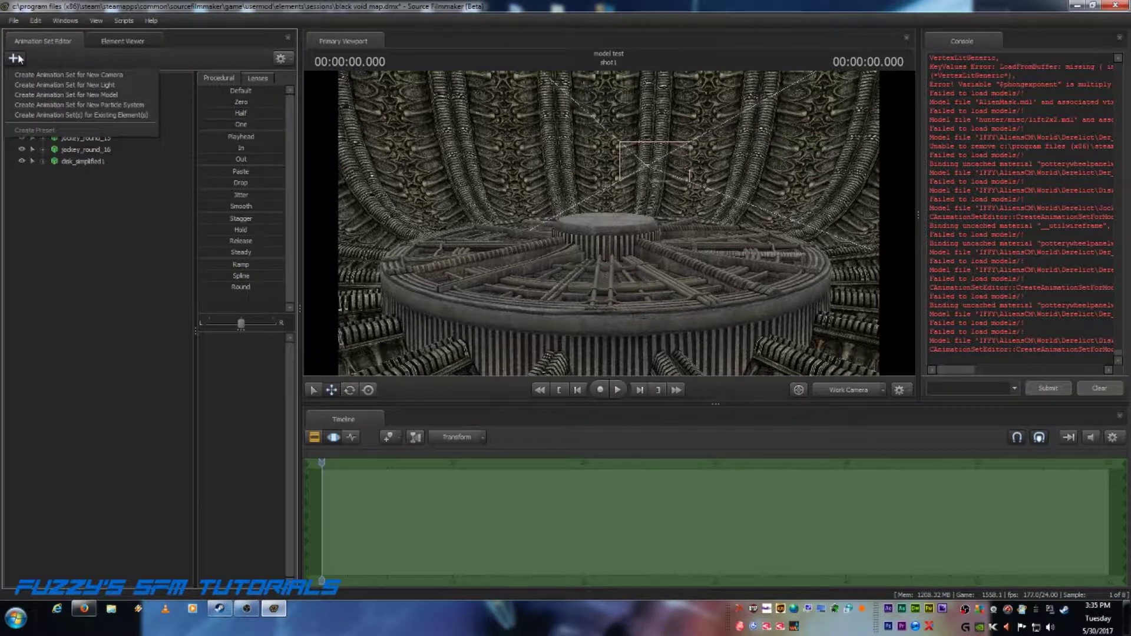
left_click(84, 96)
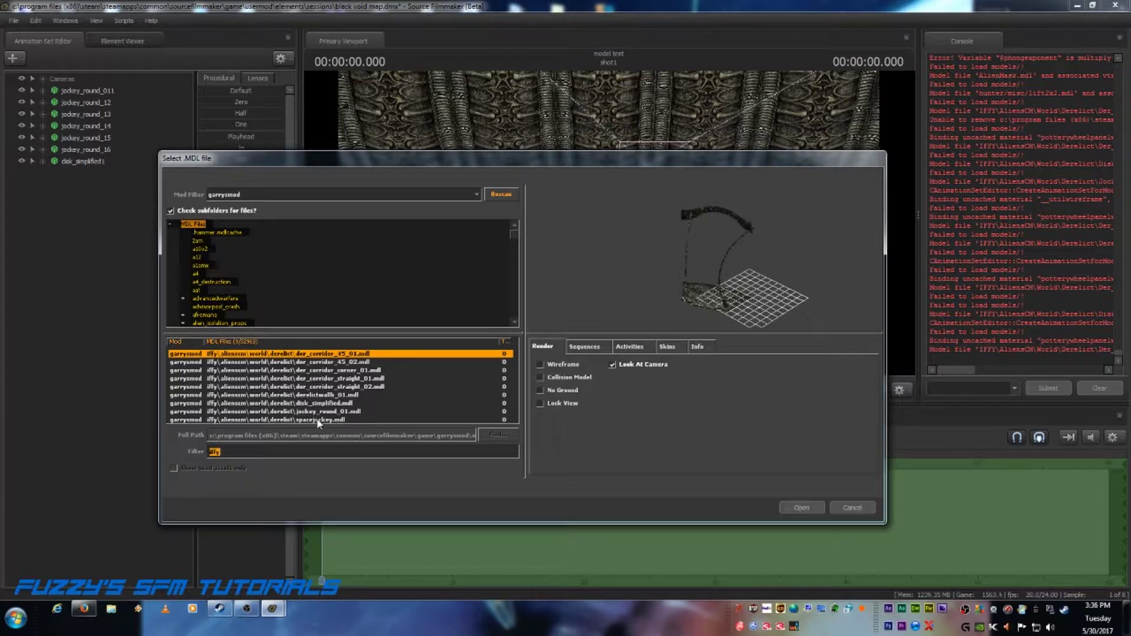
left_click(318, 420)
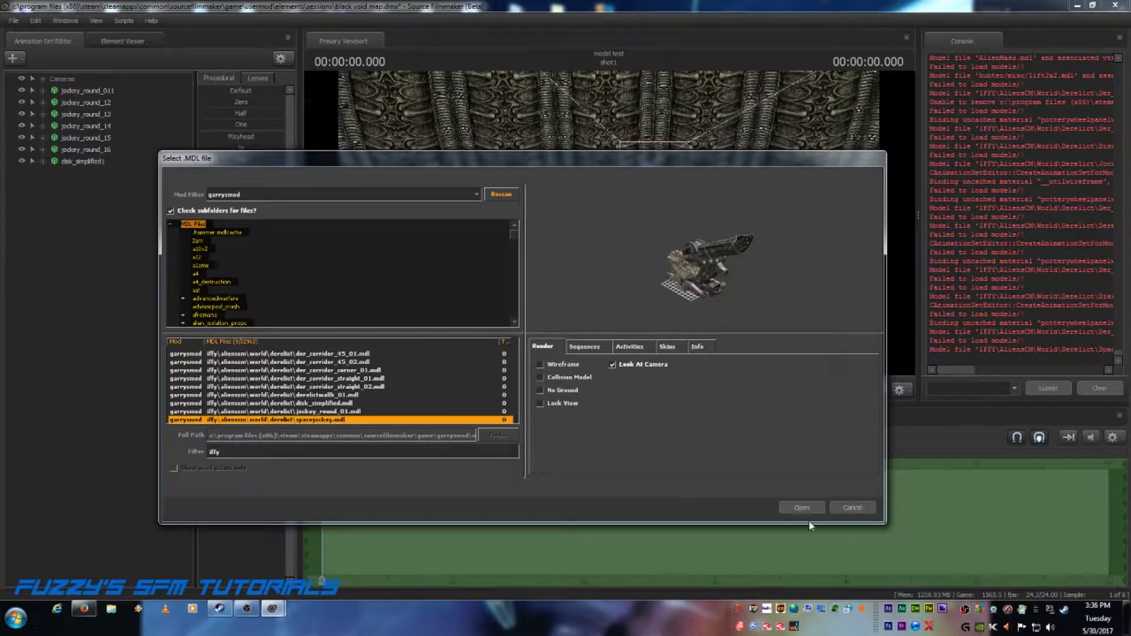
left_click(801, 508)
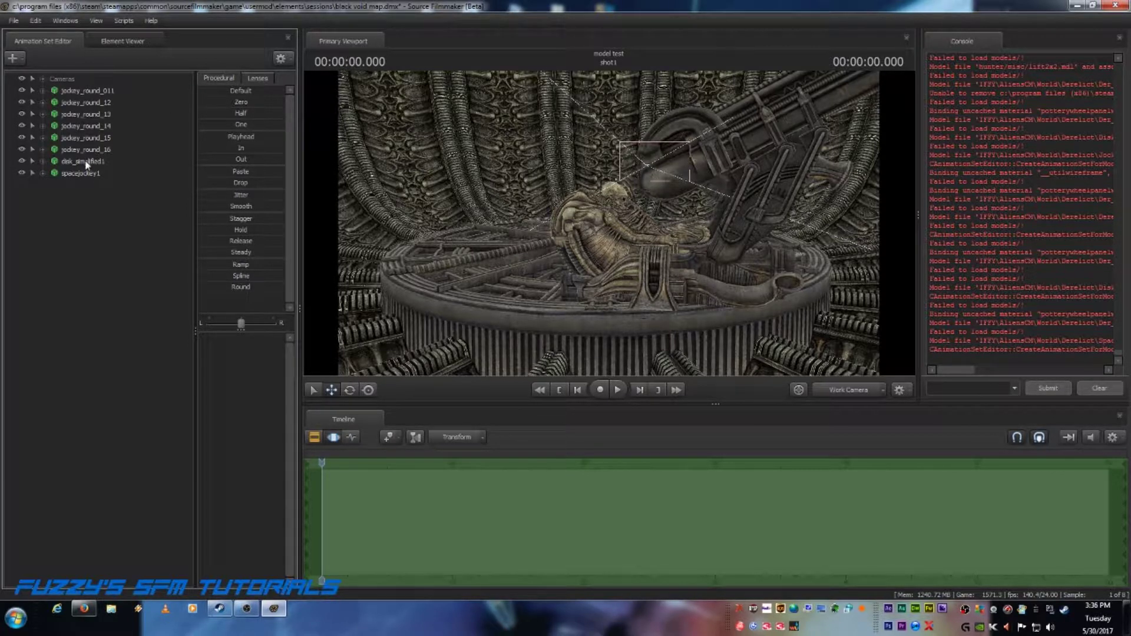
- Move spacejockey1 onto the raised hub at the centre of the disk, lifting its base to the hub's top surface
left_click(77, 177)
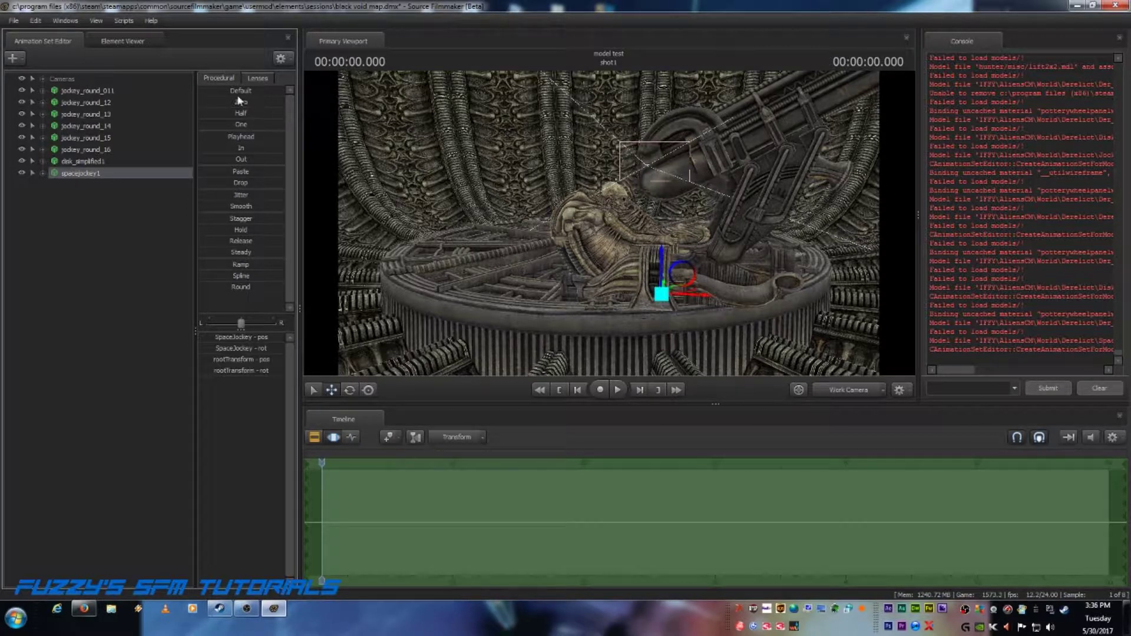
mouse_move(203, 92)
left_mouse_down()
mouse_move(220, 93)
mouse_move(203, 92)
left_mouse_up()
left_click_drag(676, 321, 570, 241)
left_click_drag(695, 255, 537, 225)
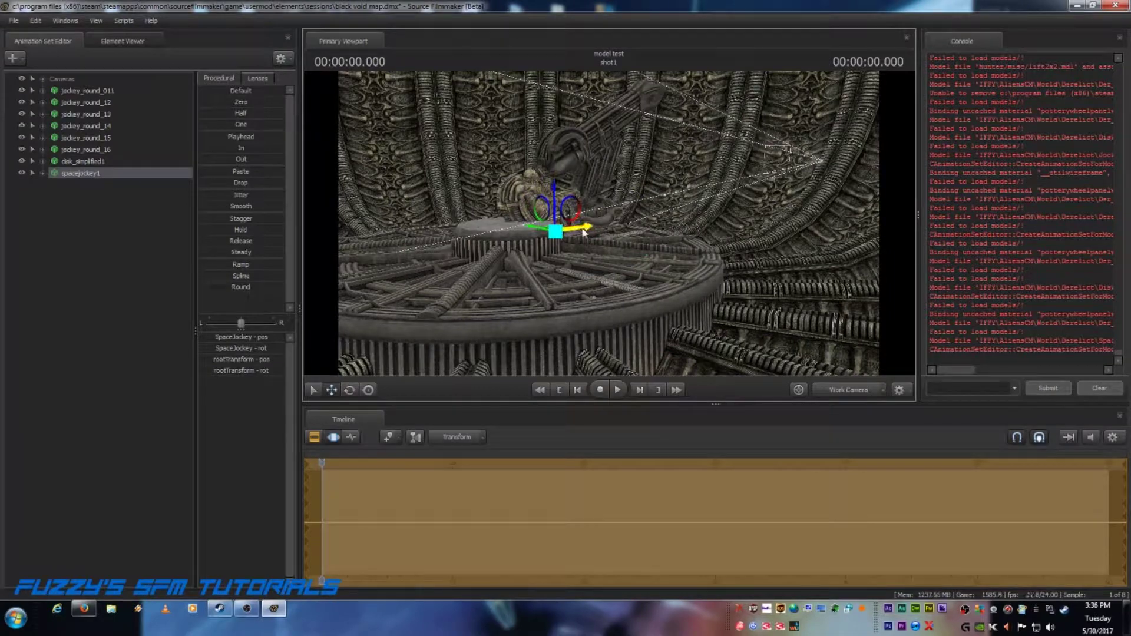
middle_click_drag(586, 235, 618, 225)
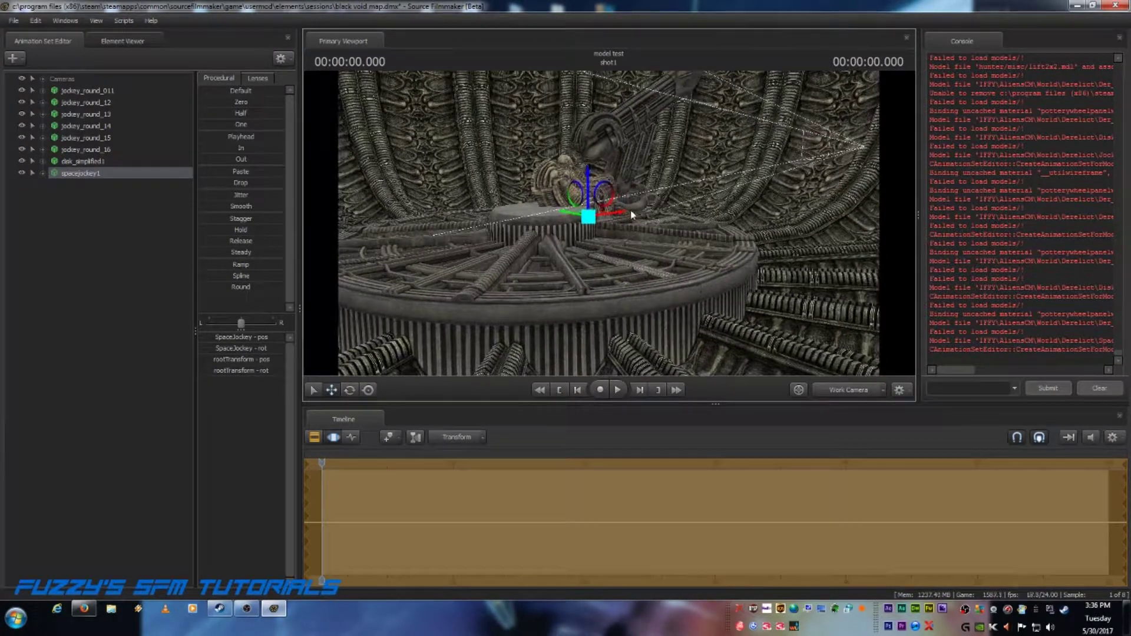
left_click_drag(631, 215, 636, 269)
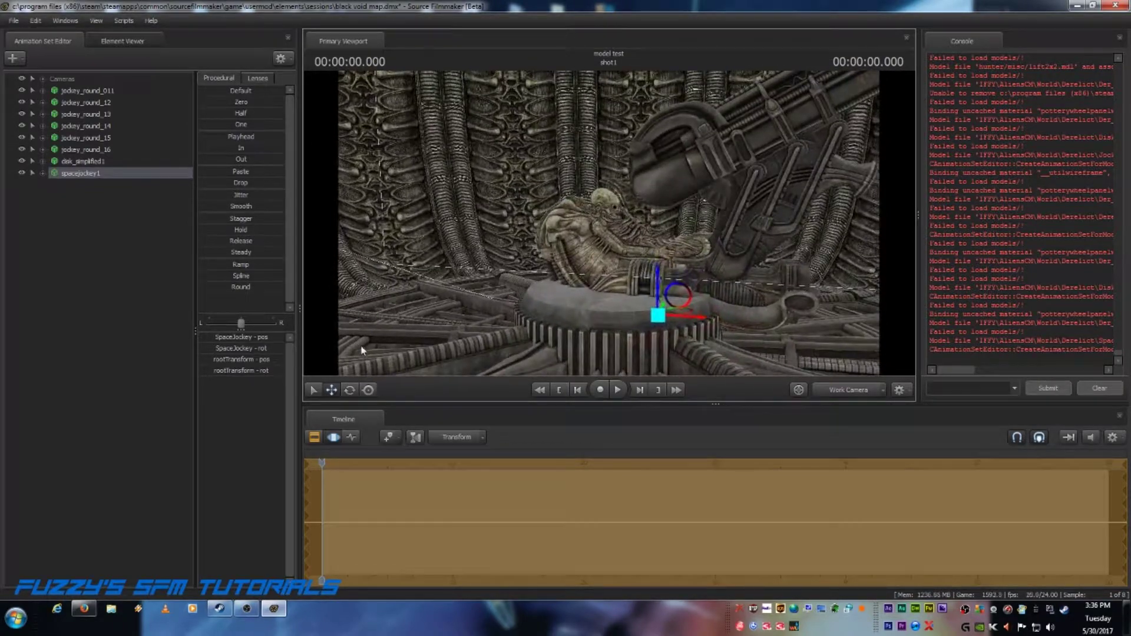
left_click(368, 390)
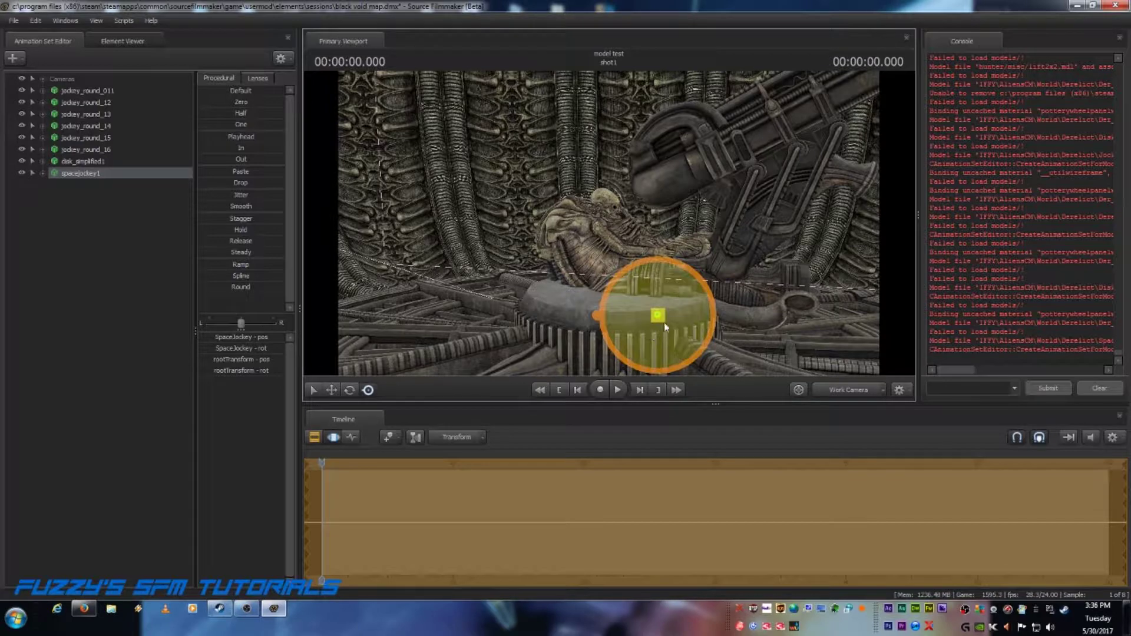
mouse_move(664, 324)
left_mouse_down()
mouse_move(670, 311)
mouse_move(620, 287)
left_mouse_up()
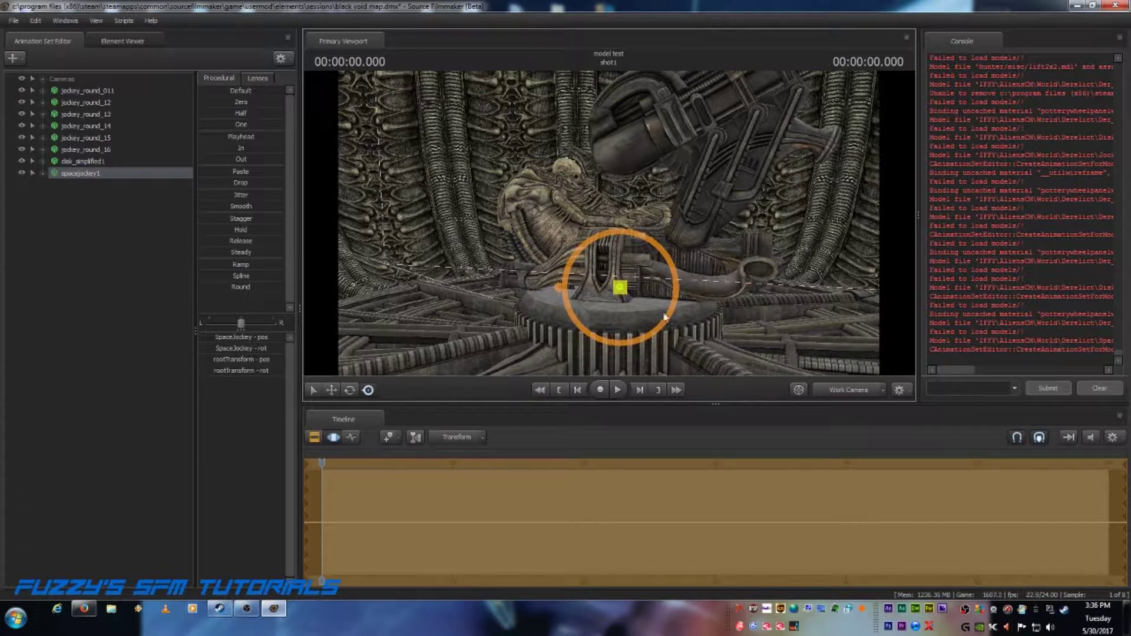
- Shift spacejockey1 slightly in the horizontal plane from above to centre it on the hub
left_click(332, 391)
mouse_move(609, 223)
left_mouse_down()
mouse_move(609, 111)
mouse_move(609, 224)
mouse_move(547, 229)
mouse_move(605, 224)
left_mouse_up()
key("w")
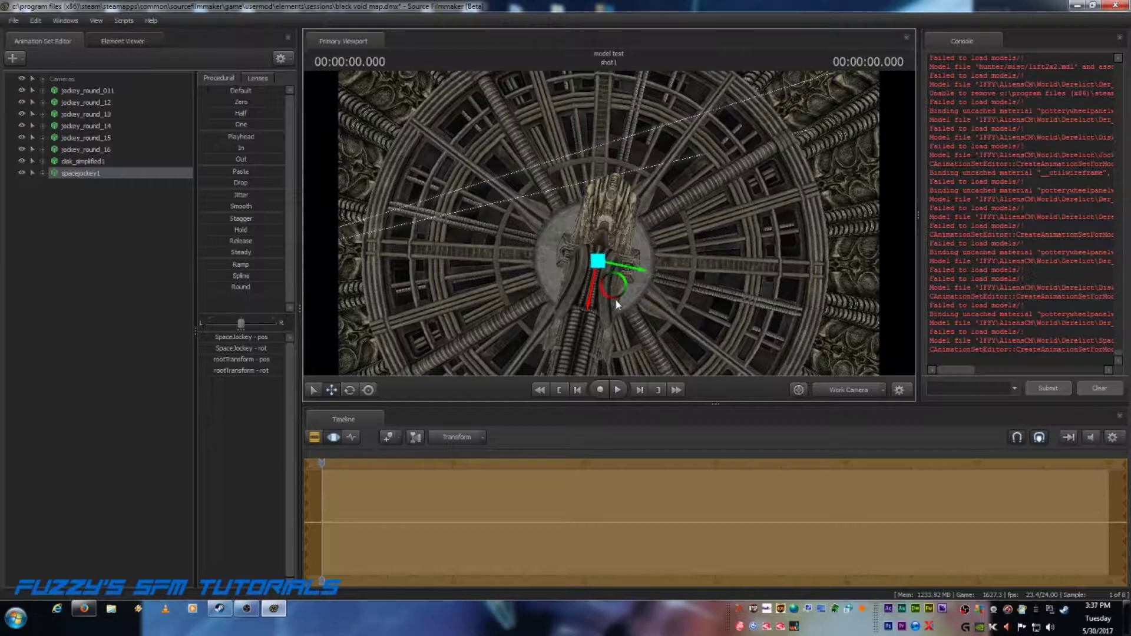
left_click_drag(616, 302, 612, 304)
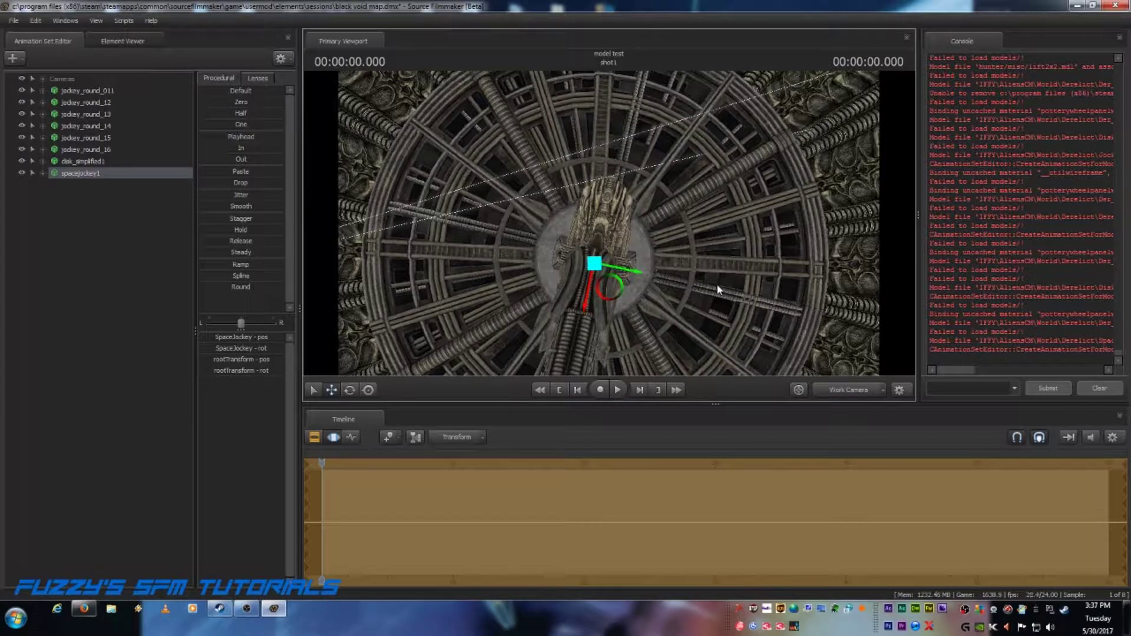
key("Return")
- Check the chamber and the space jockey through camera1, and return to the work camera for a closer look
left_click_drag(747, 199, 680, 298)
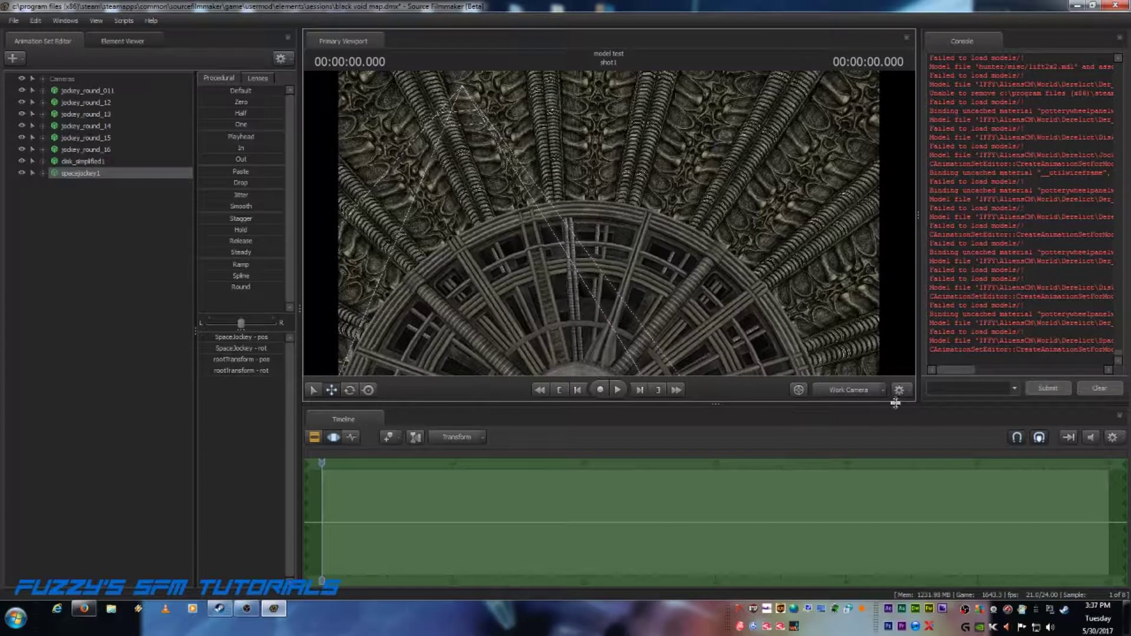
left_click(848, 390)
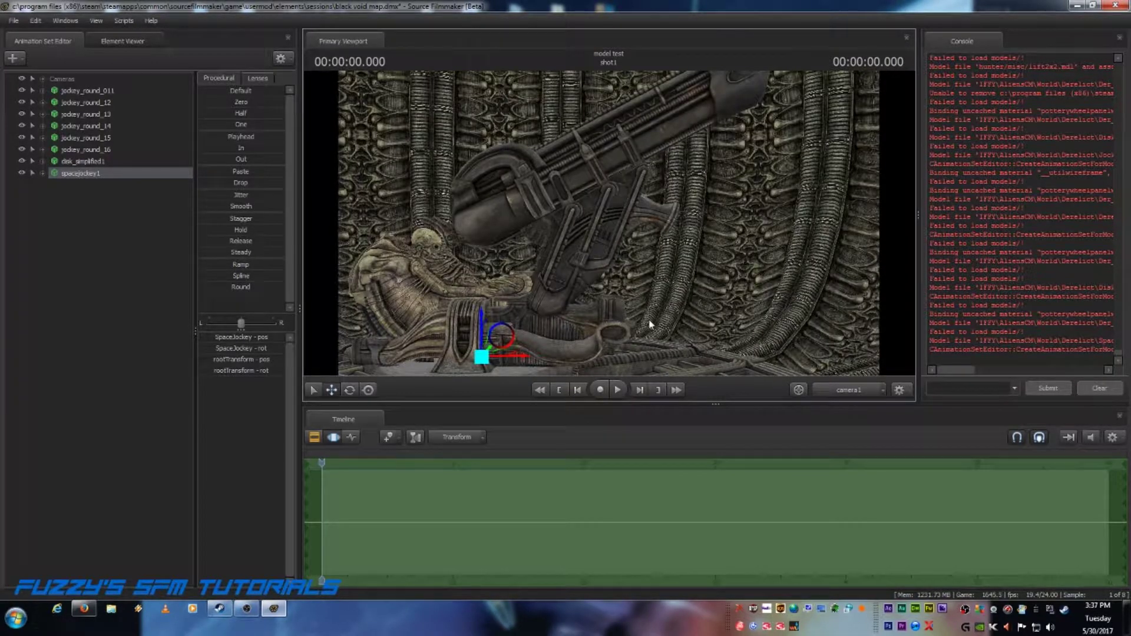
left_click(86, 306)
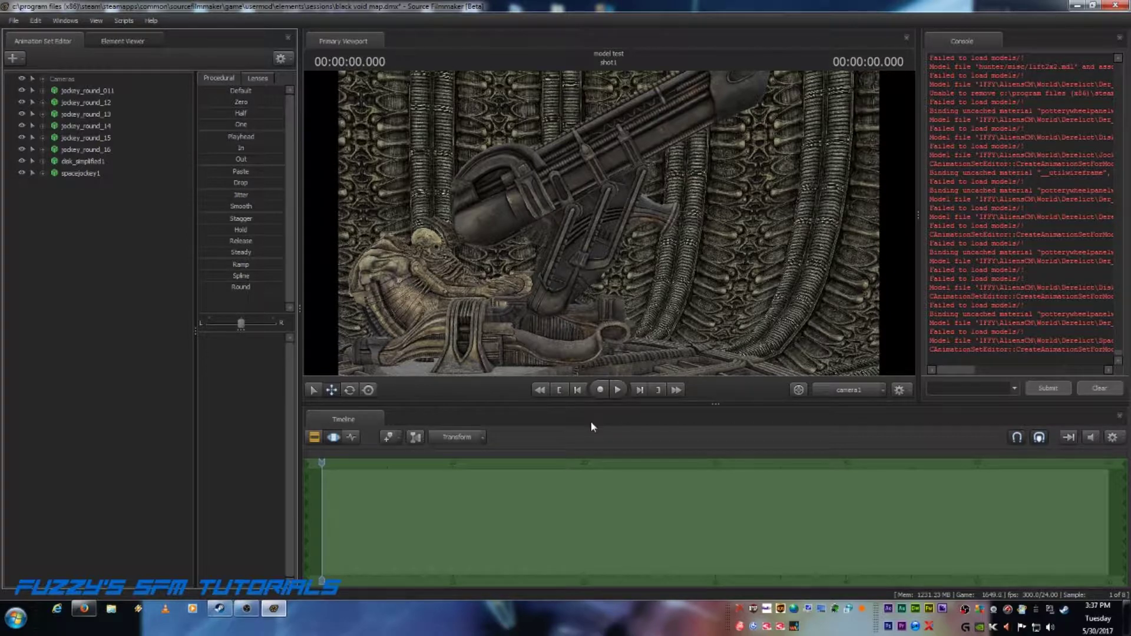
left_click(848, 390)
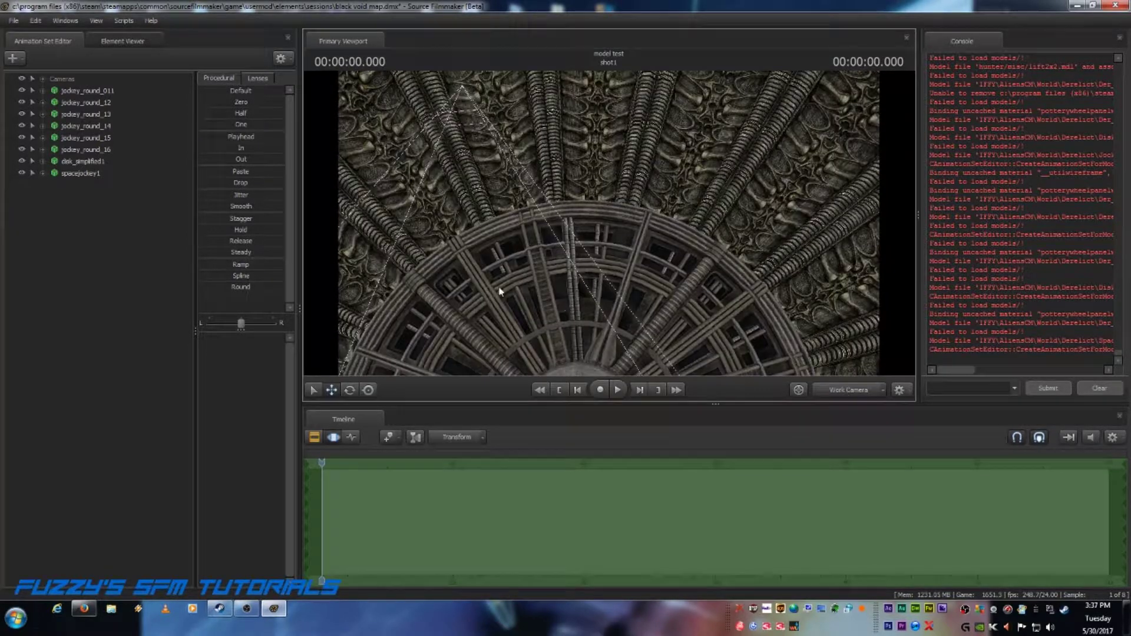
left_click_drag(609, 224, 724, 147)
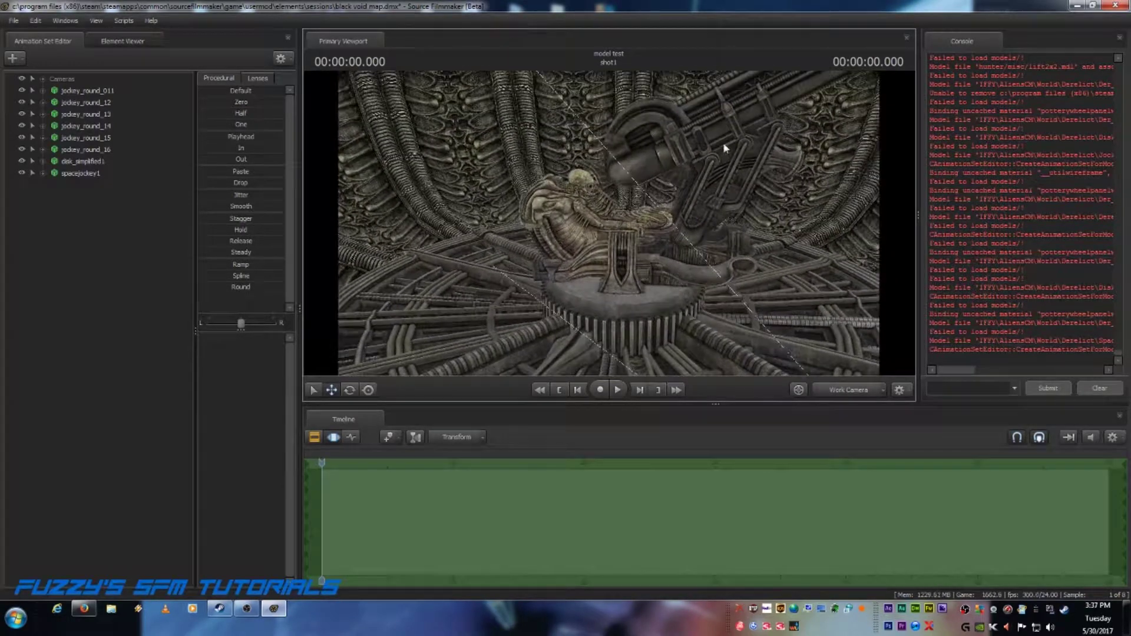
- Switch the viewport lighting on for comparison and back off
right_click(801, 207)
left_click(823, 234)
right_click(753, 218)
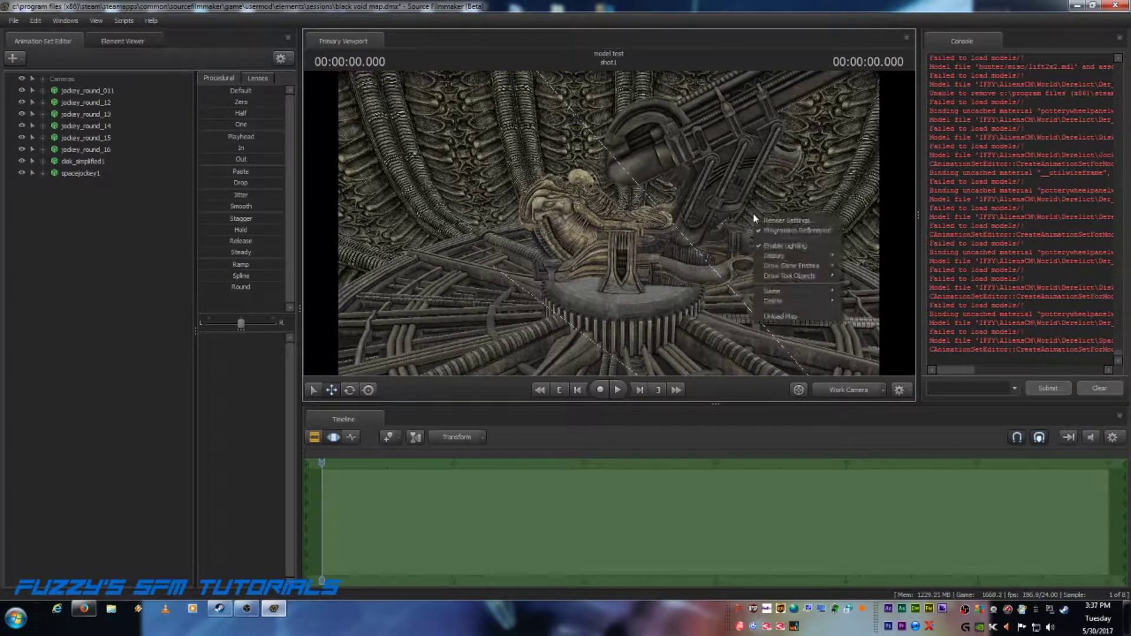
mouse_move(773, 255)
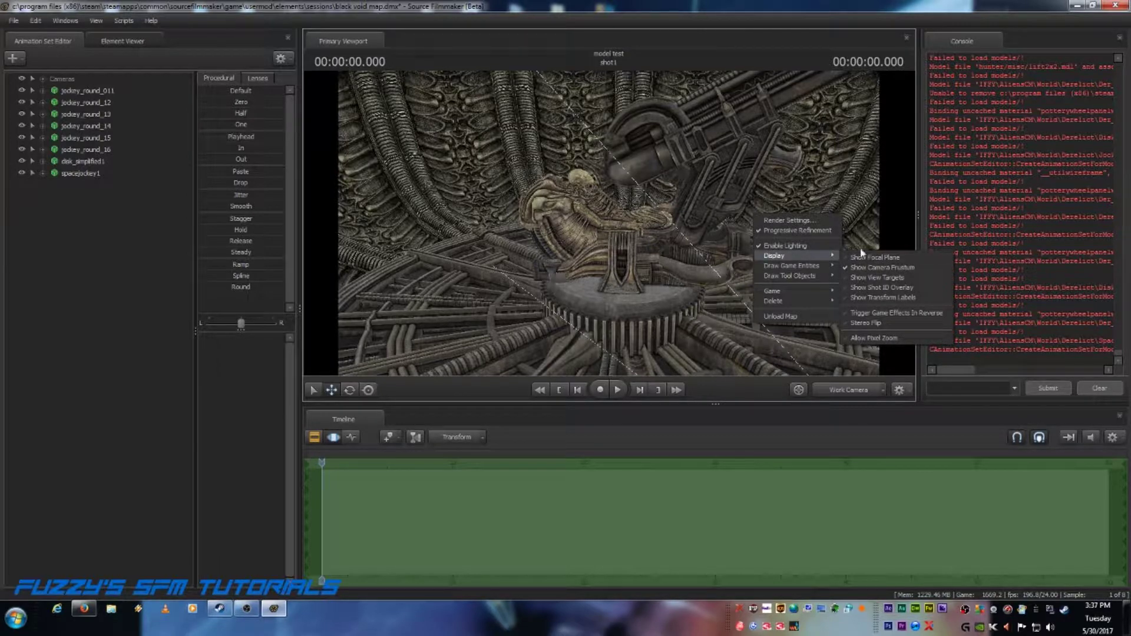
left_click(777, 245)
- Select all six jockey_round wall models together with disk_simplified1 and spacejockey1
left_click_drag(535, 255, 668, 272)
key("w")
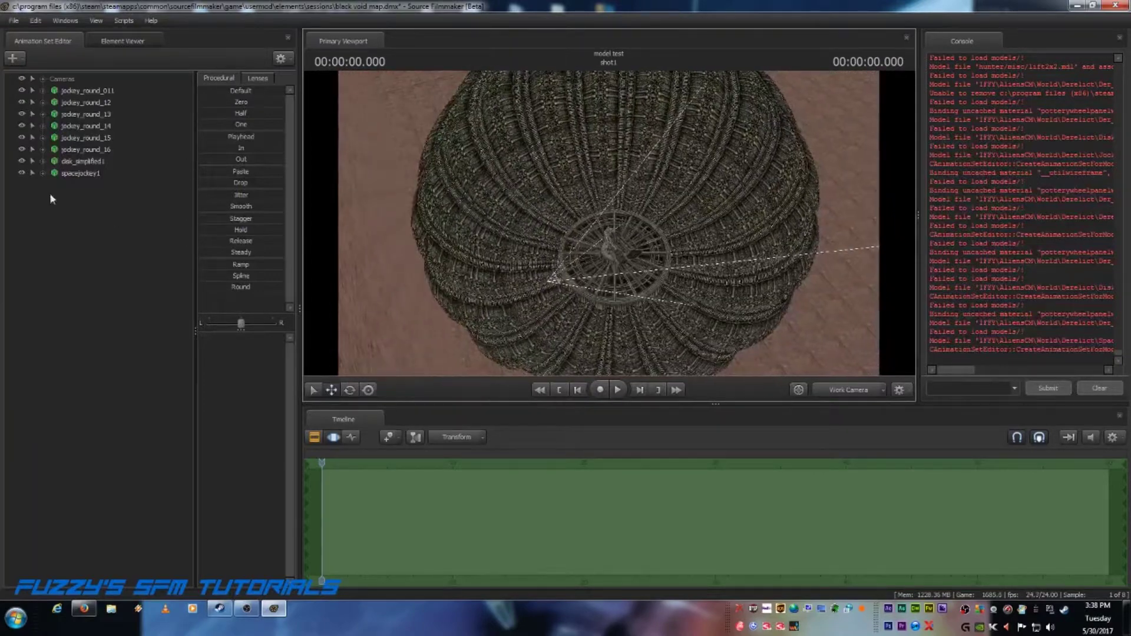
left_click(69, 91)
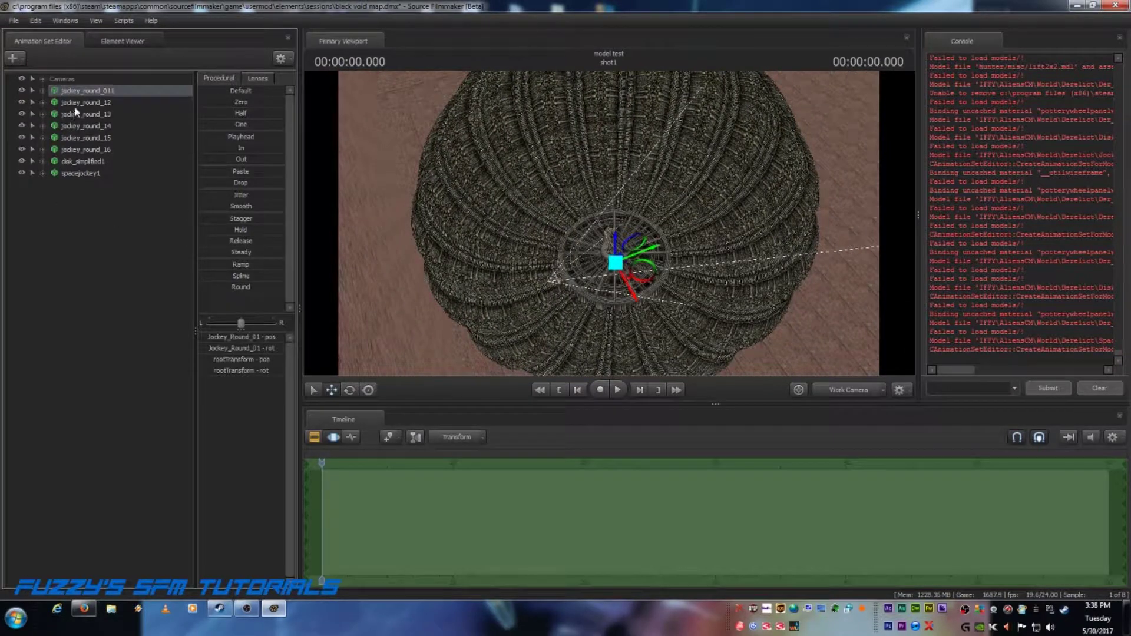
left_click(75, 103, "ctrl")
left_click(77, 115, "ctrl")
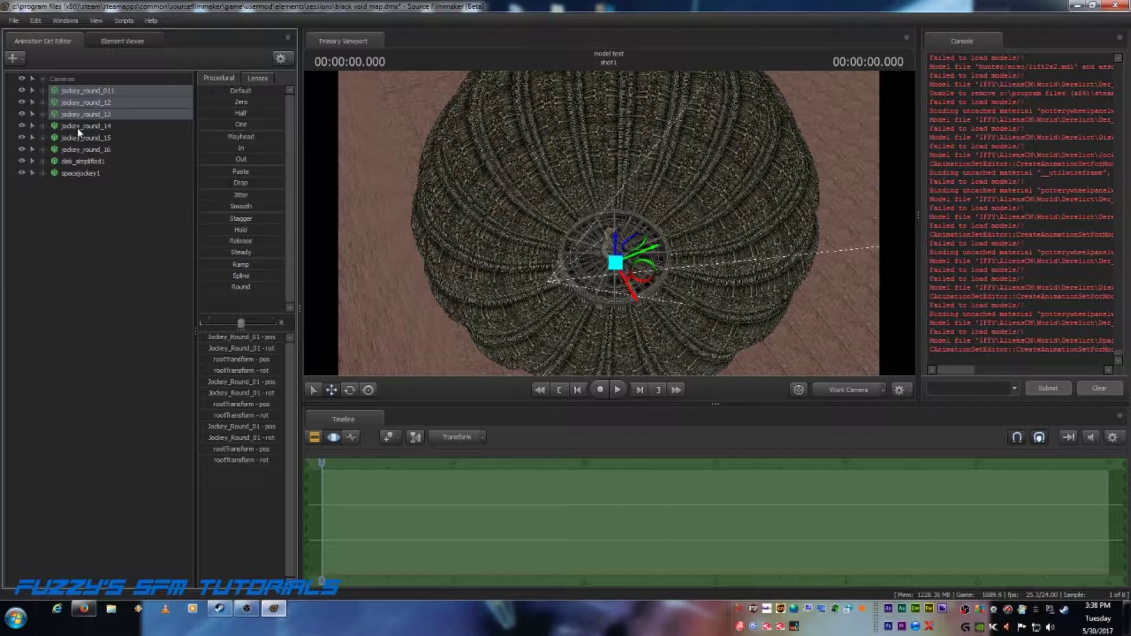
left_click(78, 128, "ctrl")
left_click(79, 139, "ctrl")
left_click(81, 151, "ctrl")
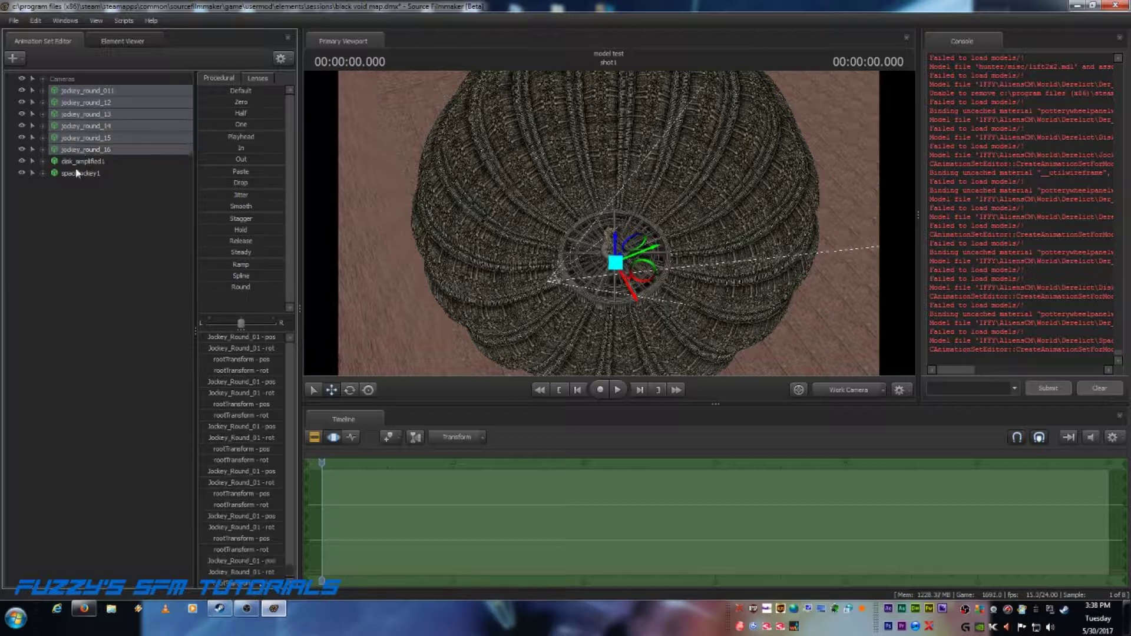
left_click(76, 165, "ctrl")
left_click(79, 173, "ctrl")
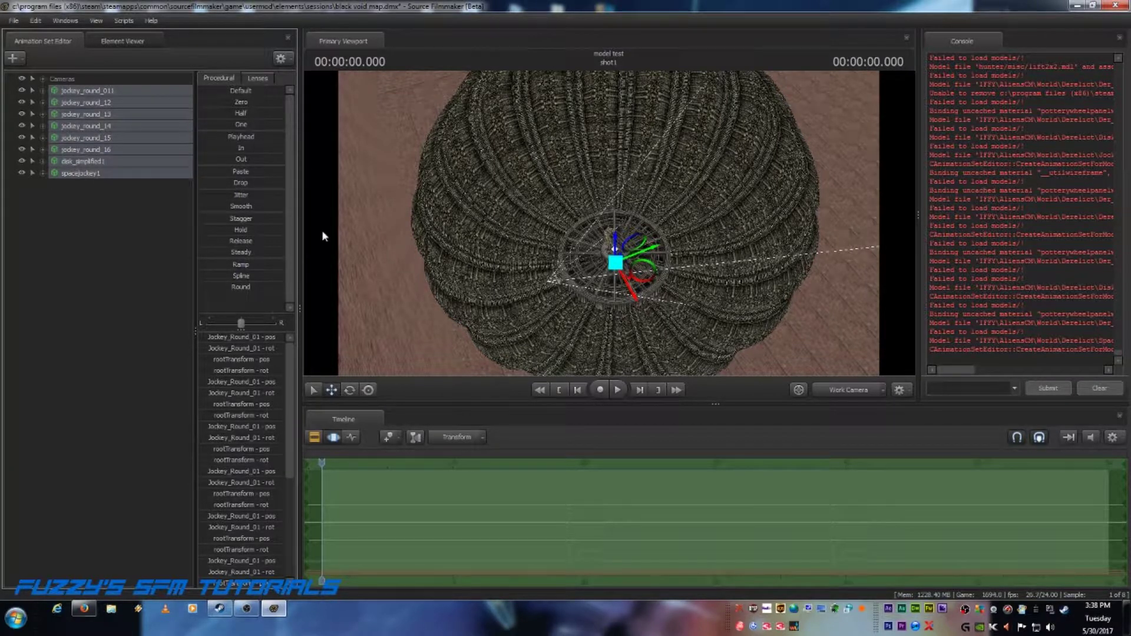
- Move the selected wall models, disk and space jockey together across the ground to reposition the chamber
left_click_drag(655, 272, 792, 215)
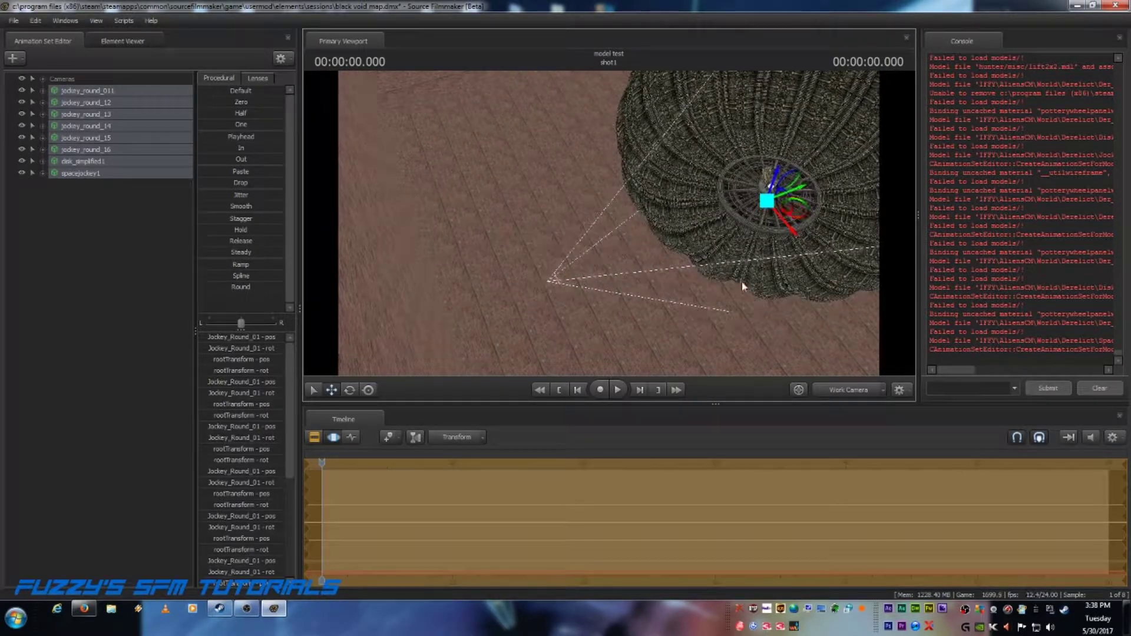
left_click_drag(690, 335, 721, 248)
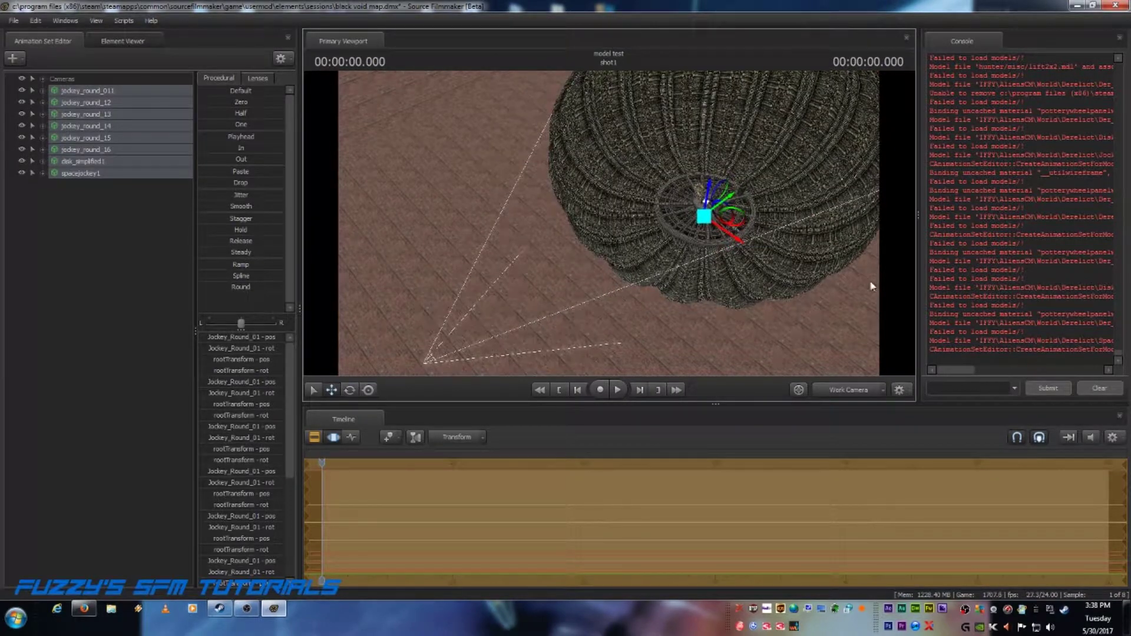
left_click_drag(754, 248, 830, 235)
- Enable lighting in the work camera view from inside the chamber
key("w")
mouse_move(609, 223)
left_mouse_down()
mouse_move(608, 194)
mouse_move(608, 222)
left_mouse_up()
right_click(567, 181)
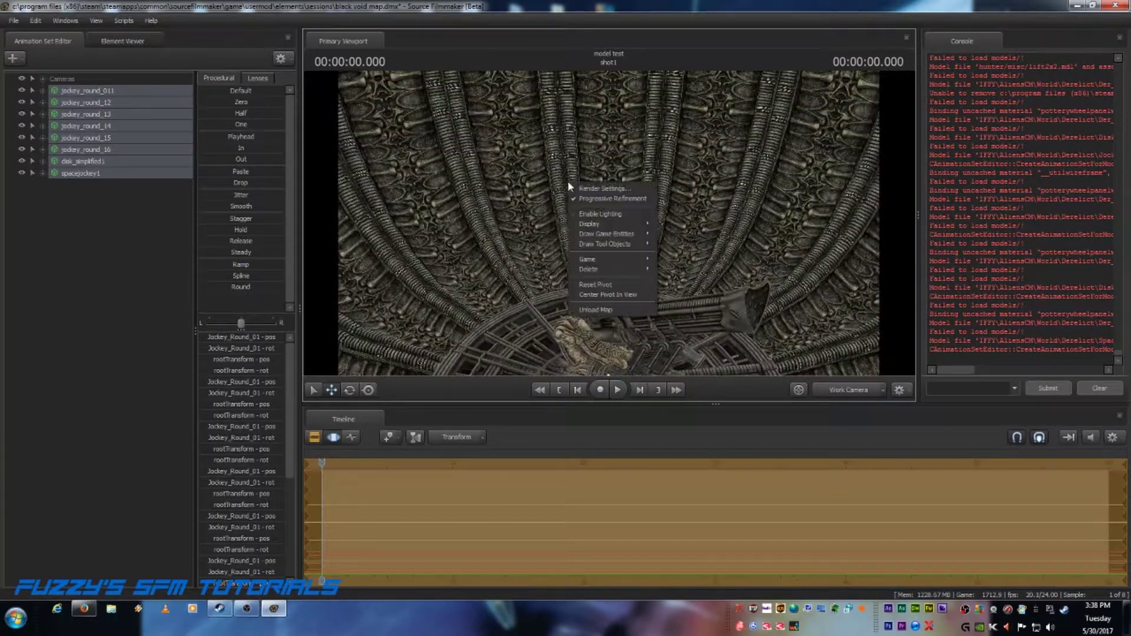
left_click(597, 215)
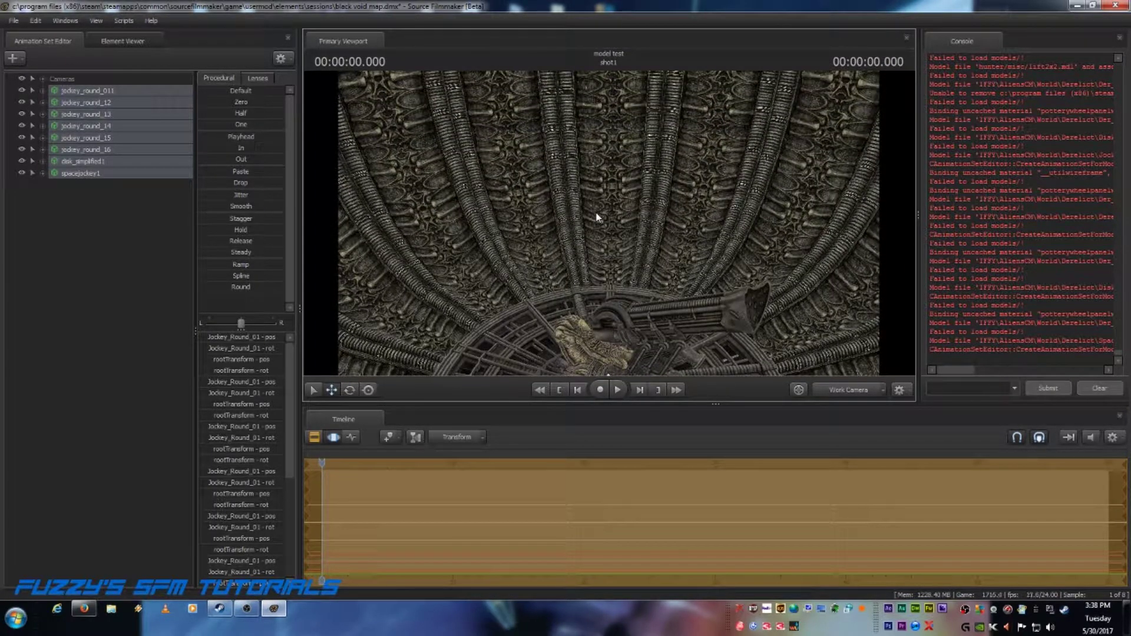
- Clear the model selection and save the session
left_click(58, 230)
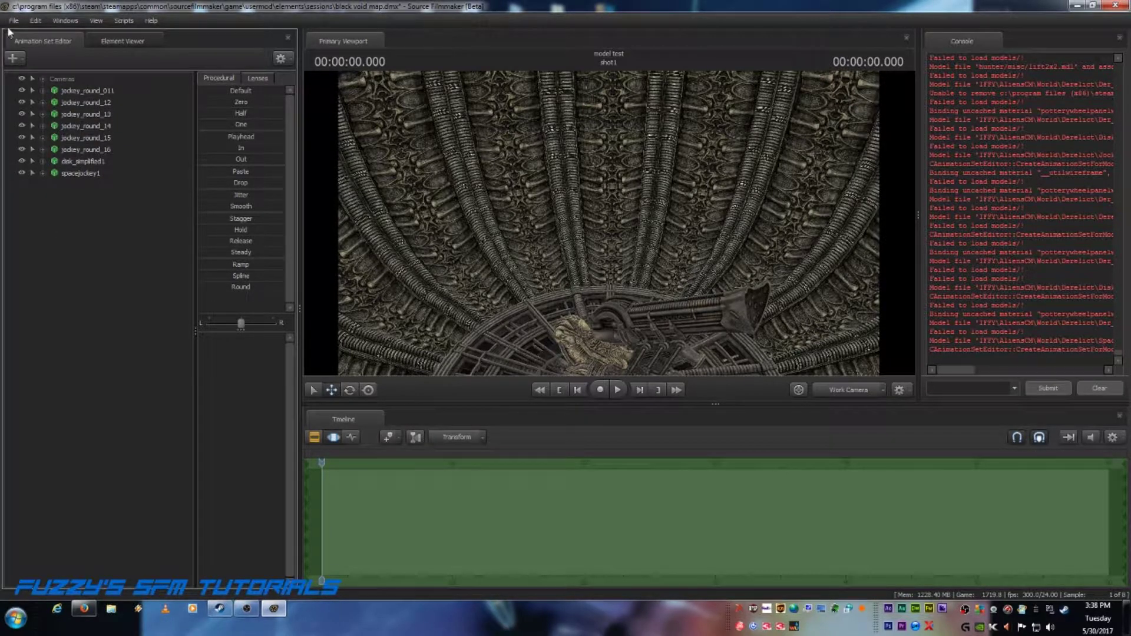
left_click(35, 20)
left_click(31, 34)
- Disable the viewport lighting and frame the space jockey and its disk from above
left_click_drag(694, 260, 695, 261)
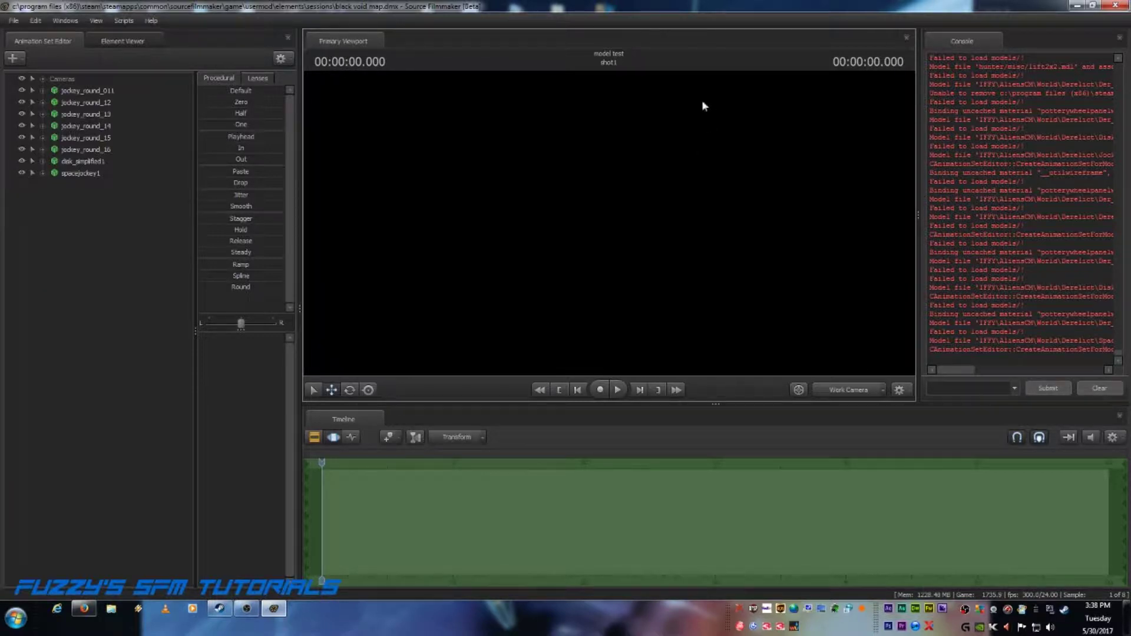
right_click(679, 202)
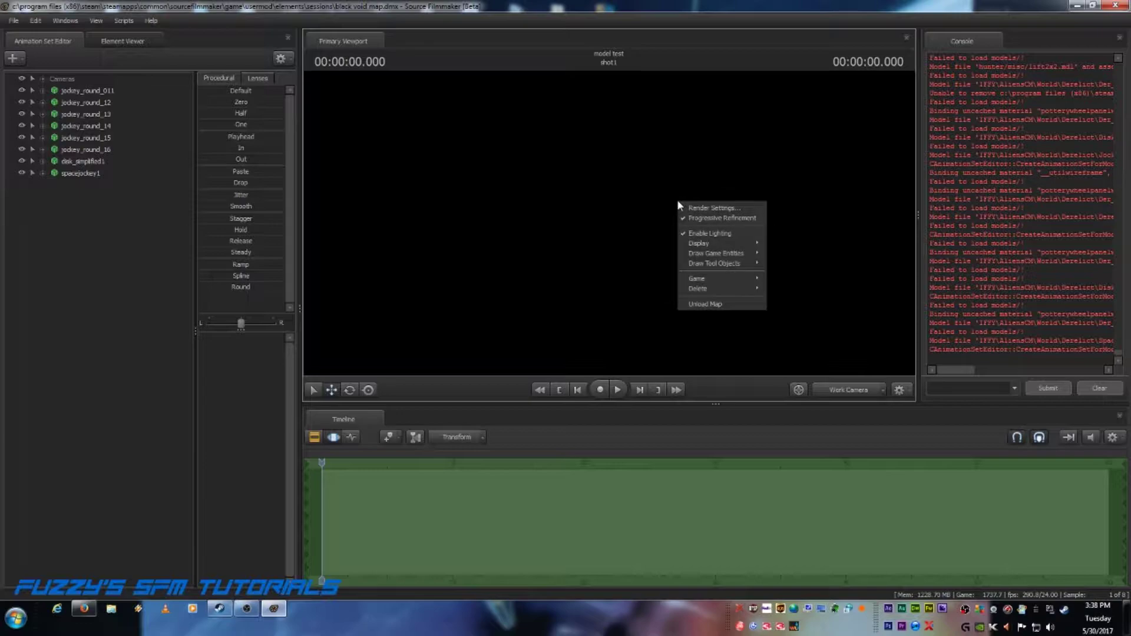
left_click(707, 233)
left_click_drag(558, 302, 583, 293)
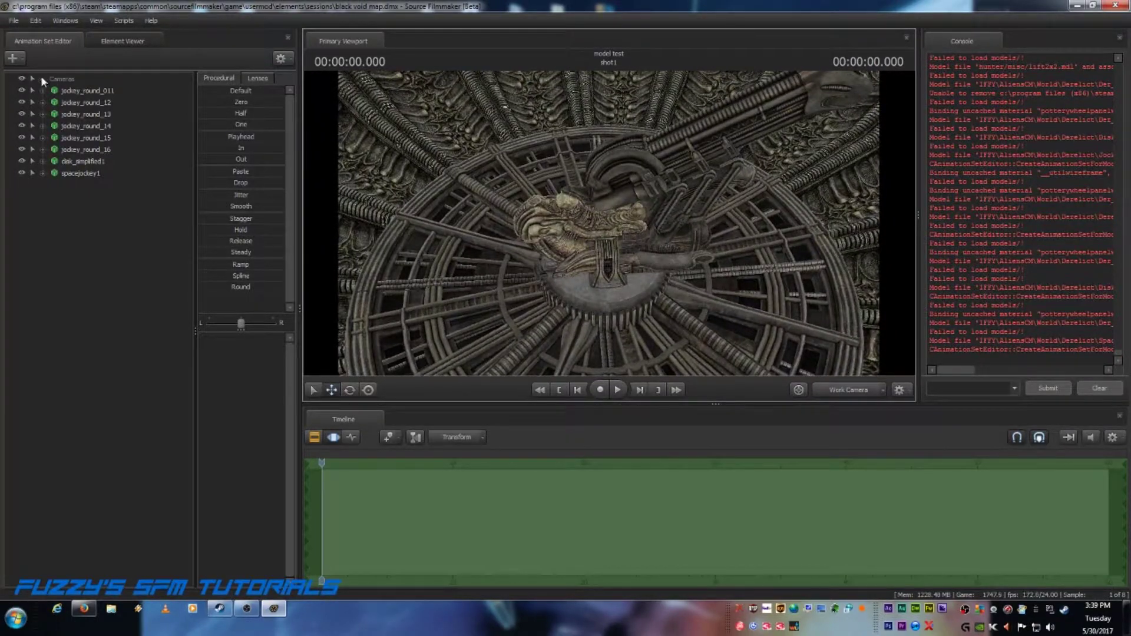
- Create an animation set for a new light, place the Lights group directly below Cameras, and select light1
left_click(13, 58)
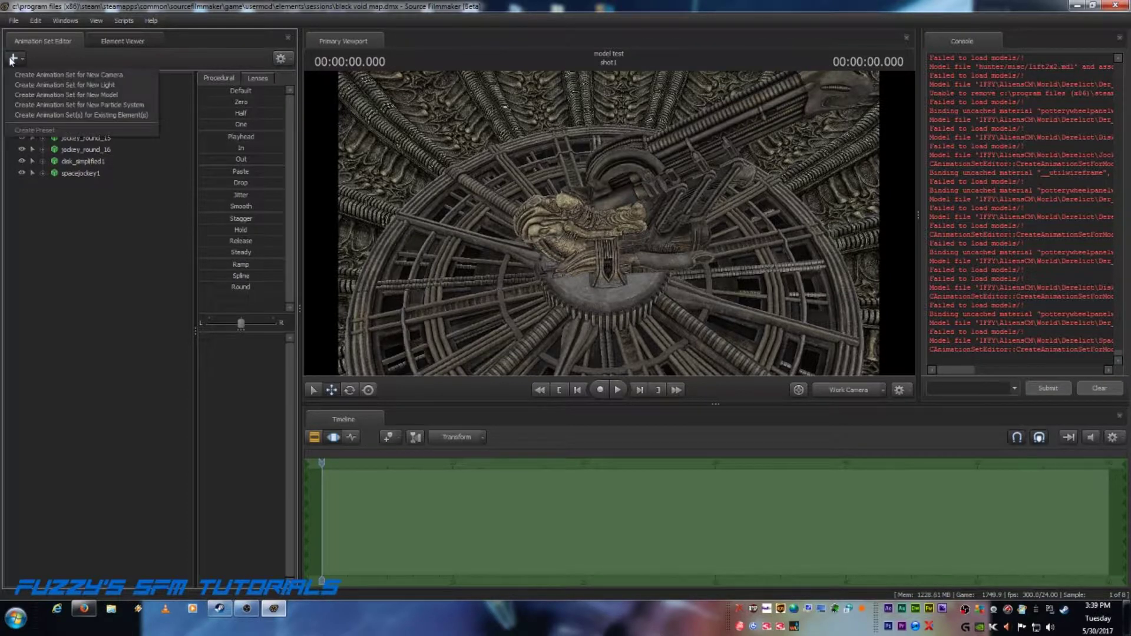
left_click(83, 86)
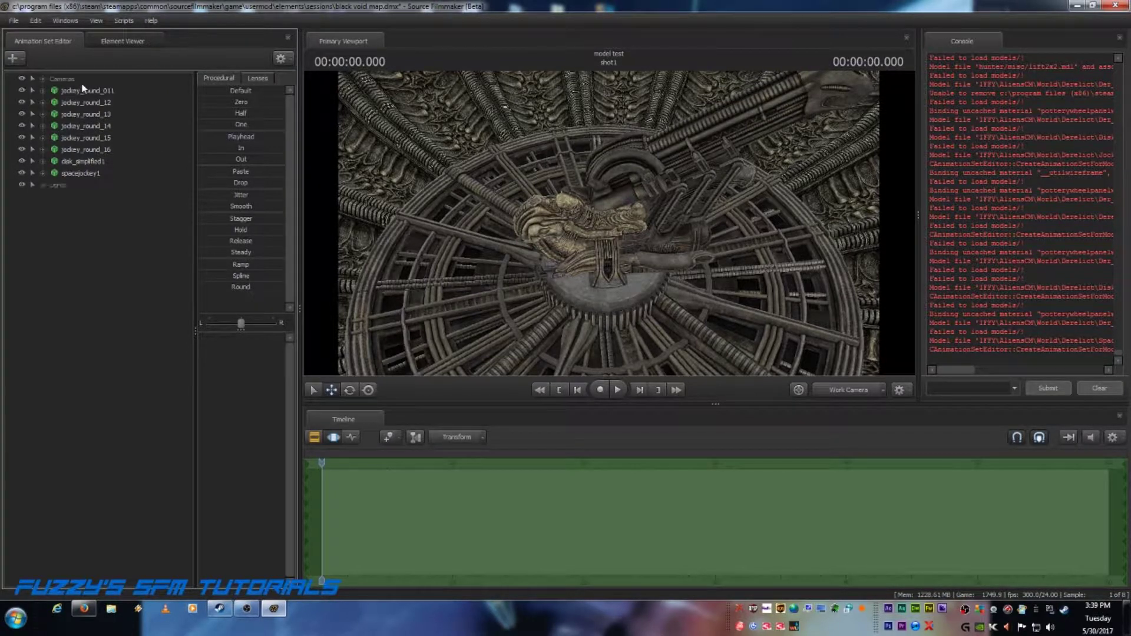
left_click(55, 184)
left_click_drag(55, 184, 66, 91)
left_click(45, 92)
left_click(81, 106)
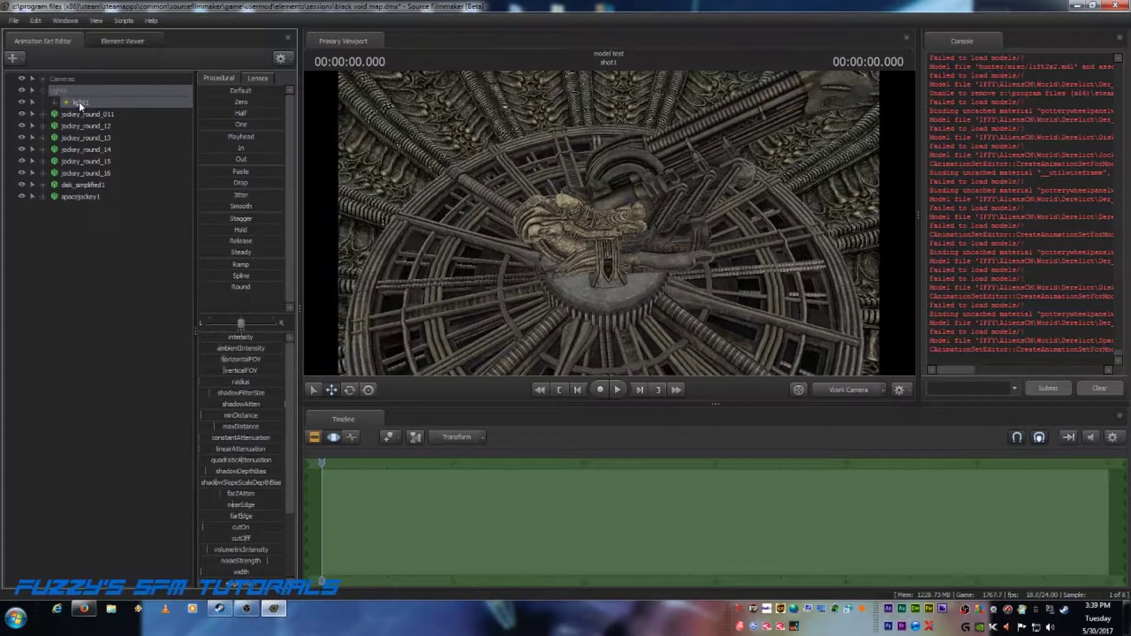
- Look through light1, place it above the space jockey aimed straight down, and return to the work camera
left_click(86, 149)
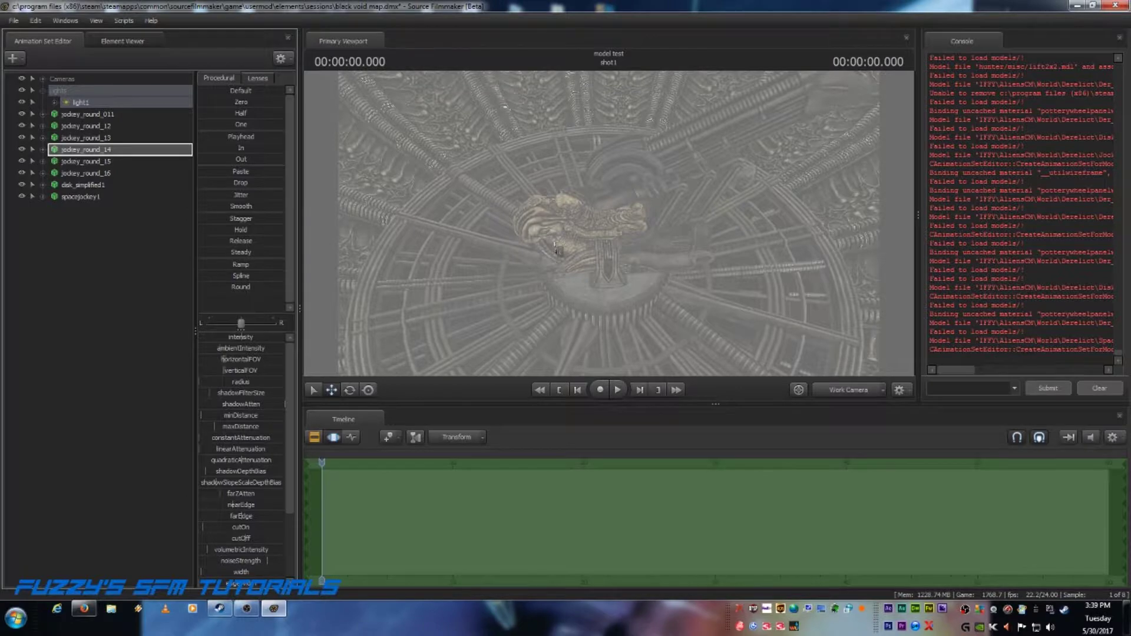
left_click_drag(627, 312, 576, 361)
key("w")
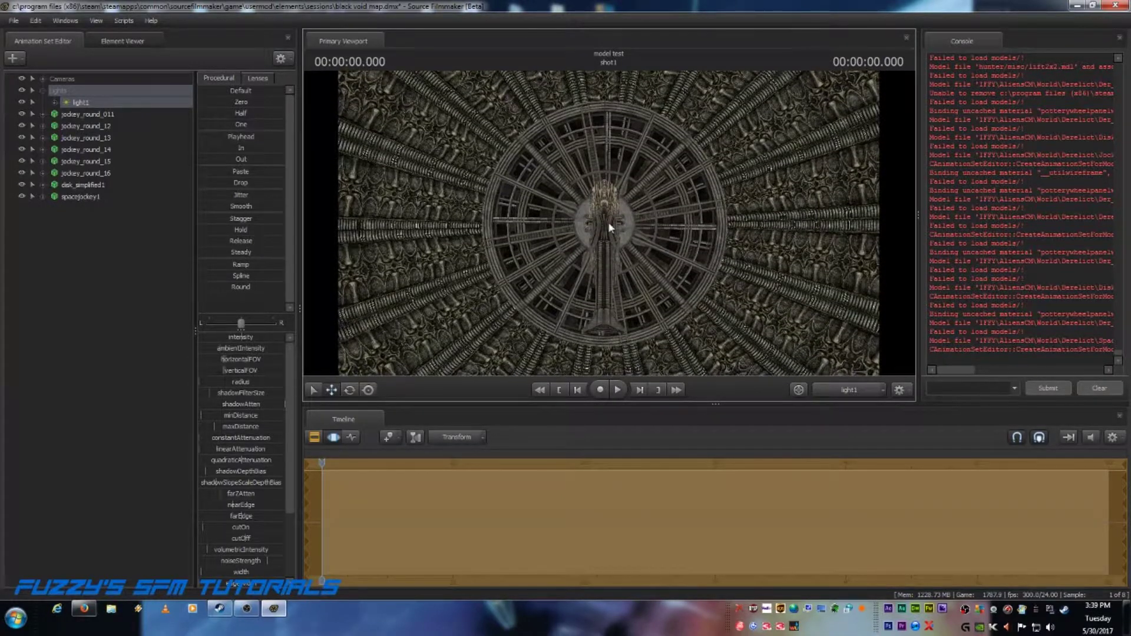
left_click(855, 391)
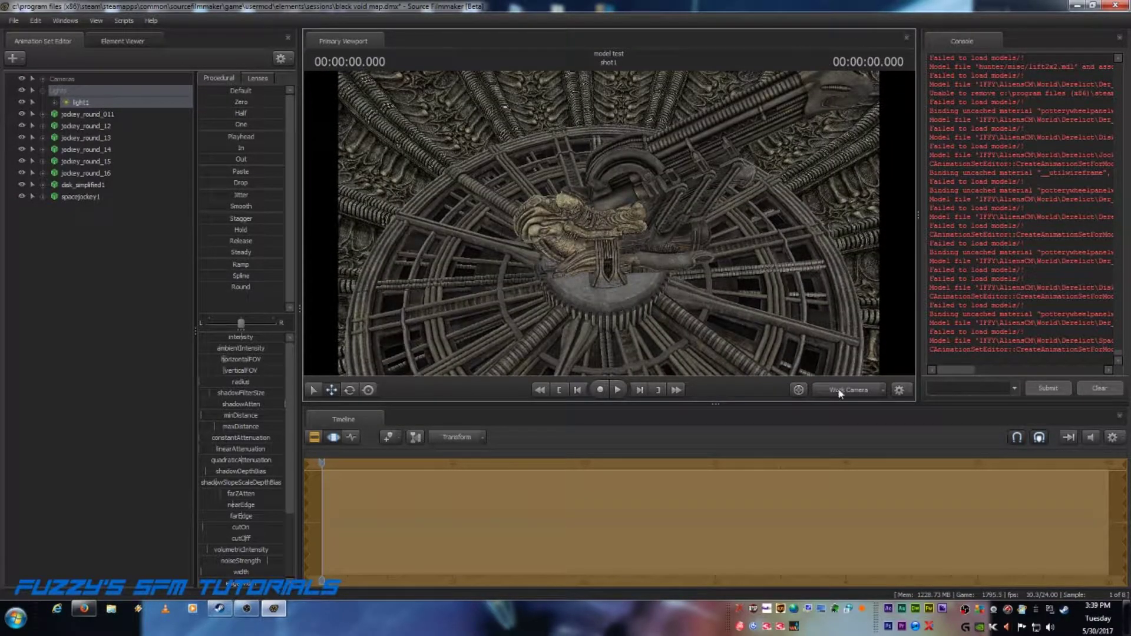
left_click(56, 262)
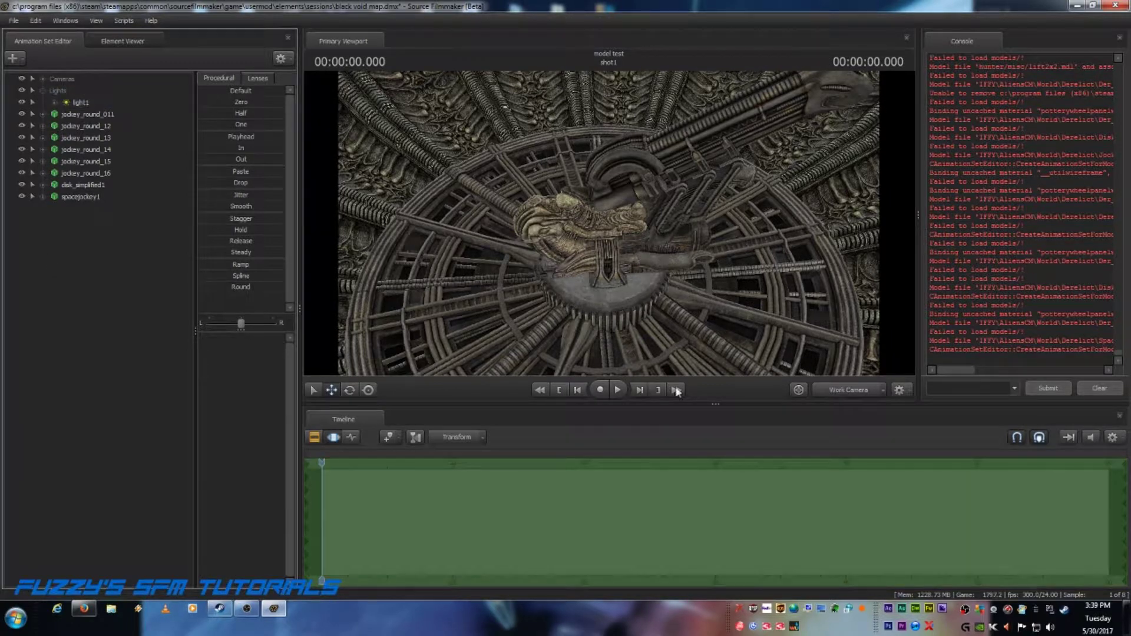
- Switch to camera1 and move it inside the chamber to frame the space jockey close up at floor level
left_click(835, 389)
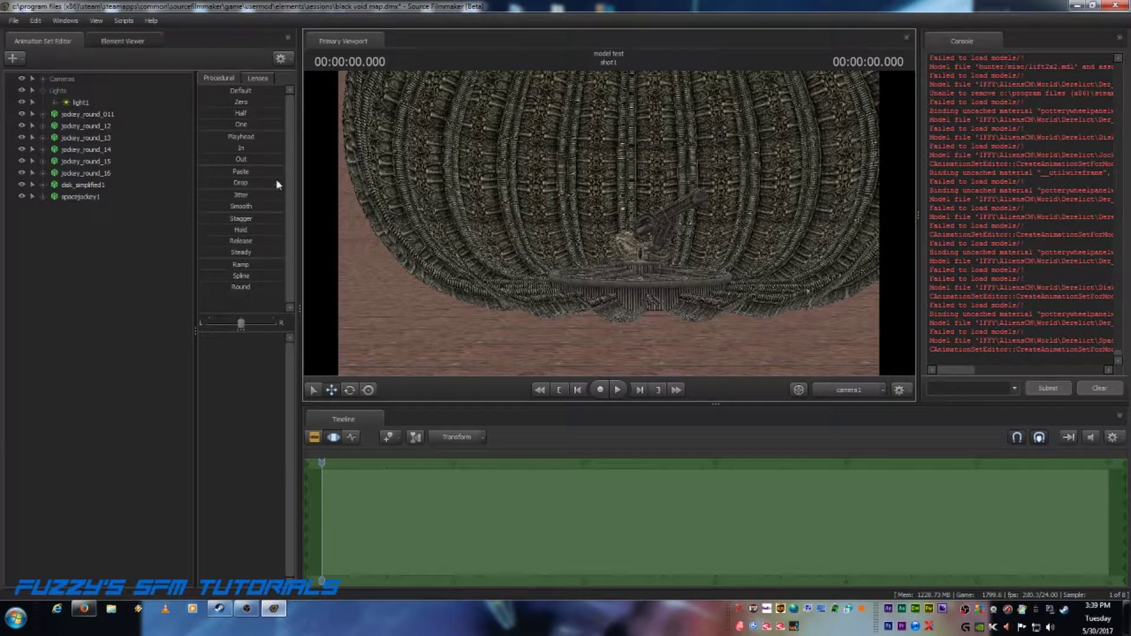
left_click(43, 91)
left_click(42, 78)
left_click(86, 91)
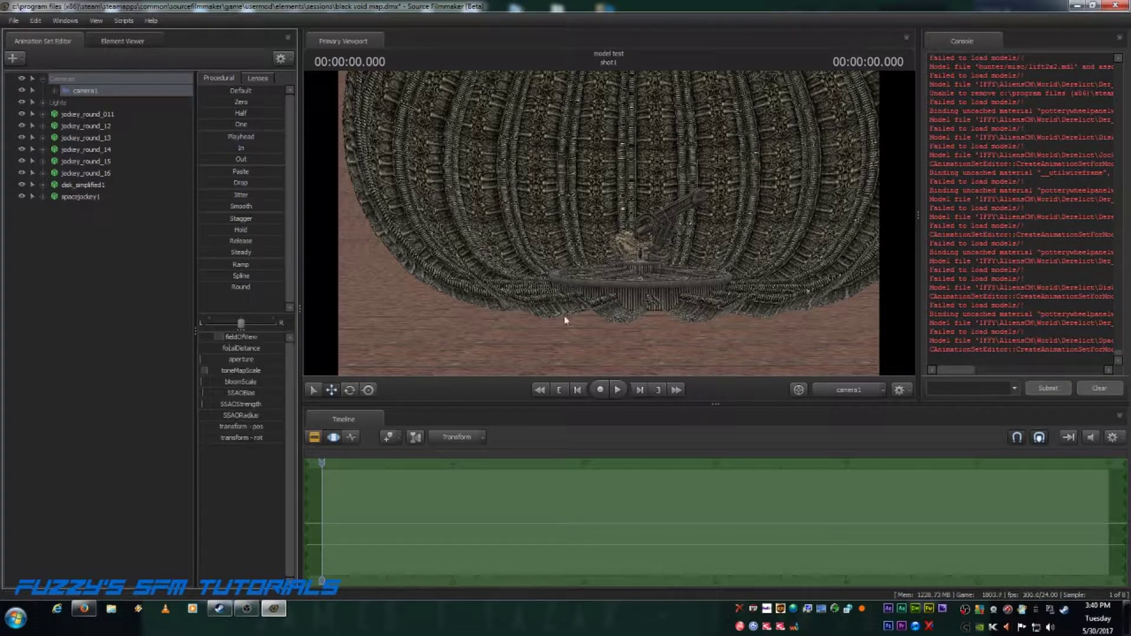
left_click_drag(642, 321, 608, 222)
key("w")
key("w")
key("w")
key("w")
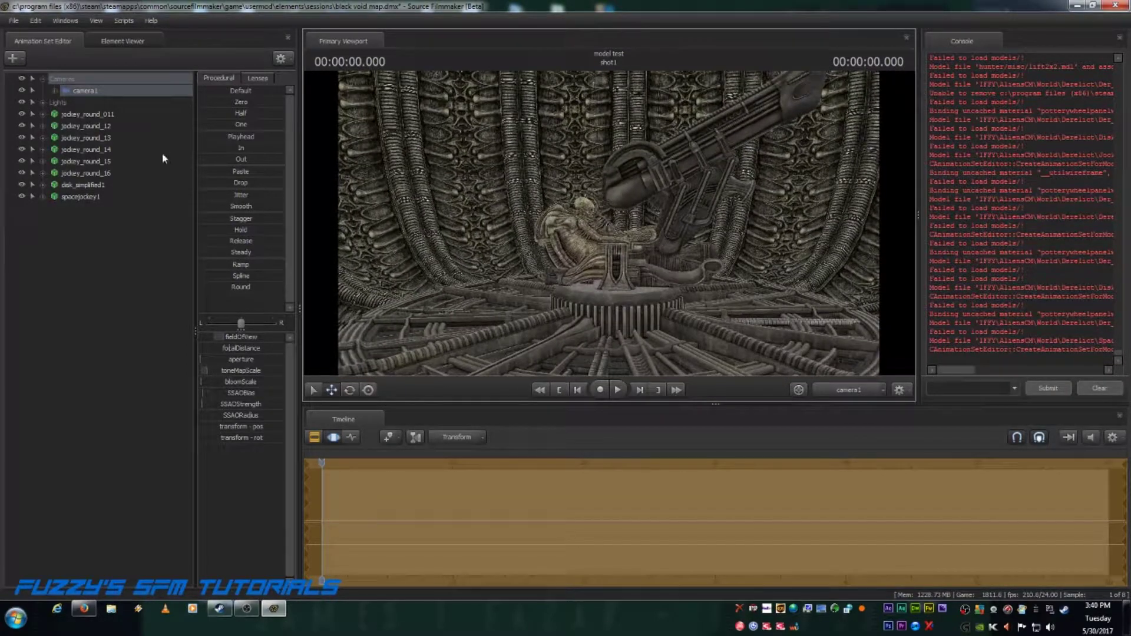
left_click(257, 80)
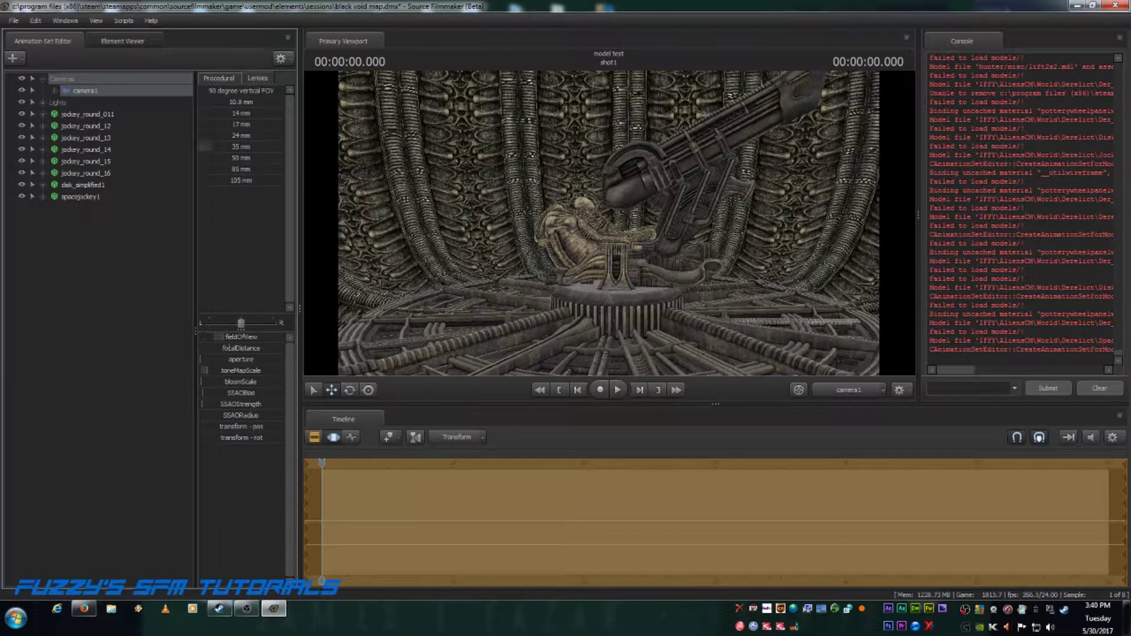
left_click(377, 276)
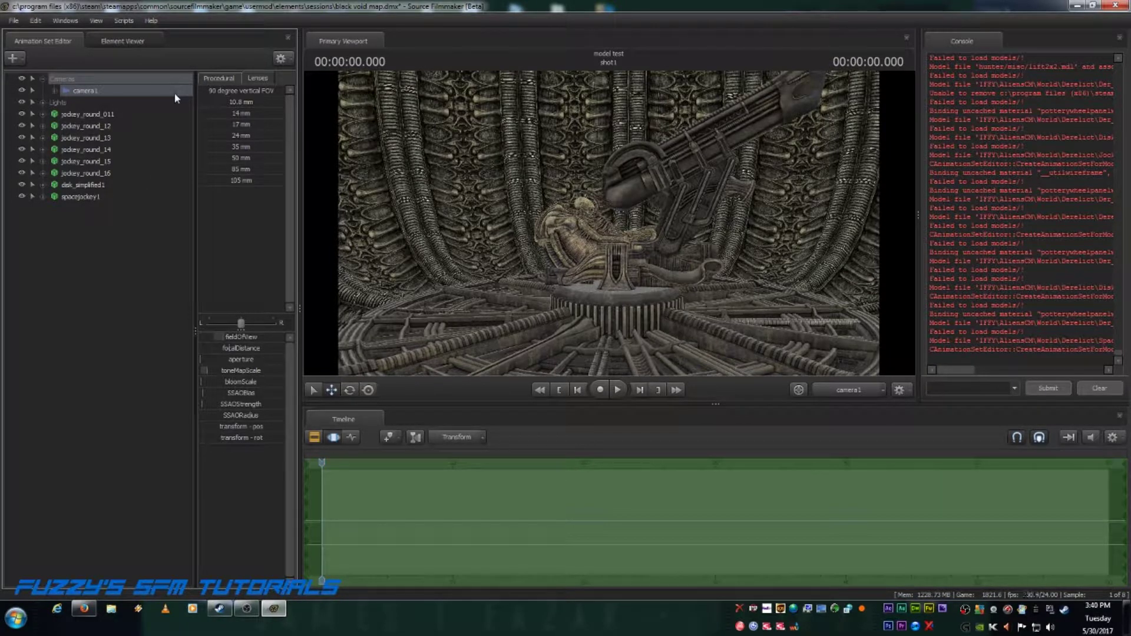
- Turn on the viewport lighting in the camera1 shot
right_click(695, 261)
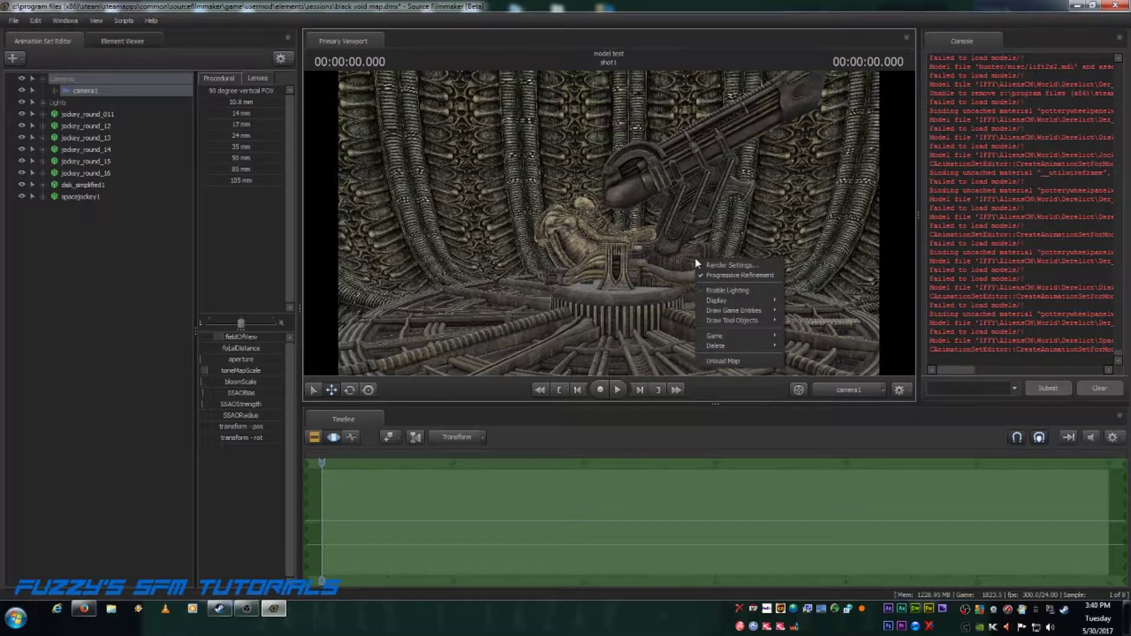
left_click(740, 291)
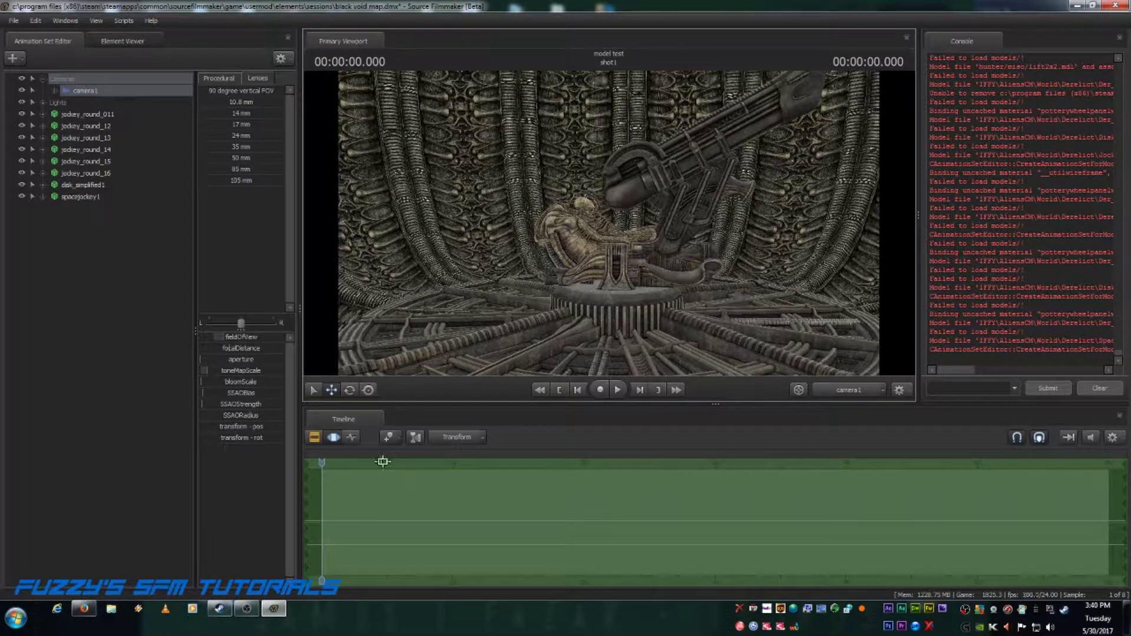
left_click_drag(322, 463, 322, 463)
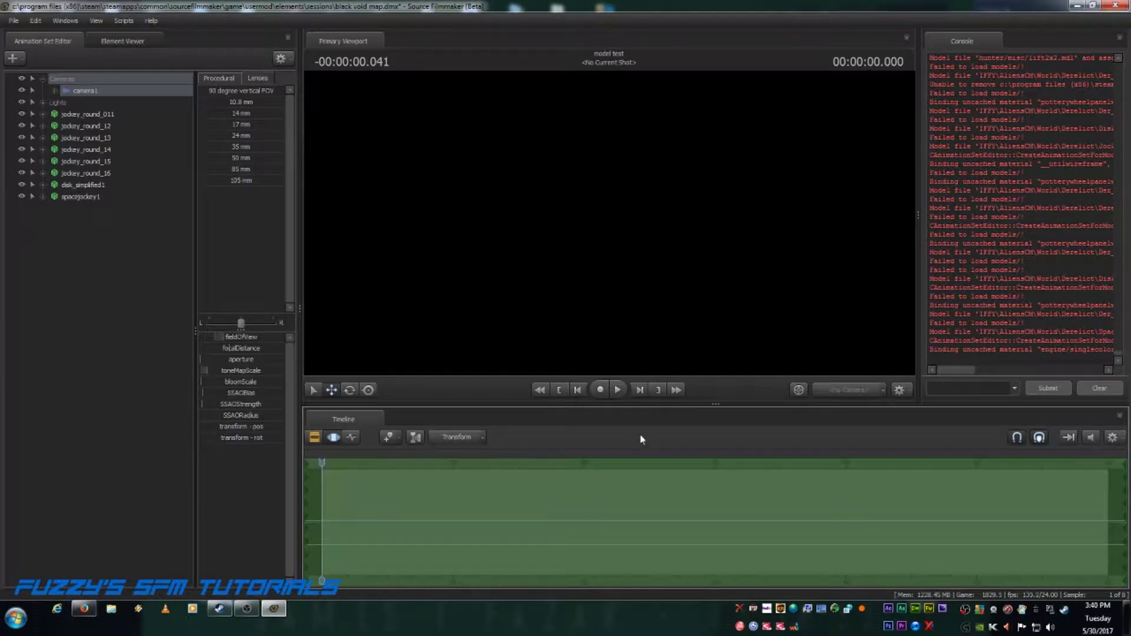
left_click(846, 392)
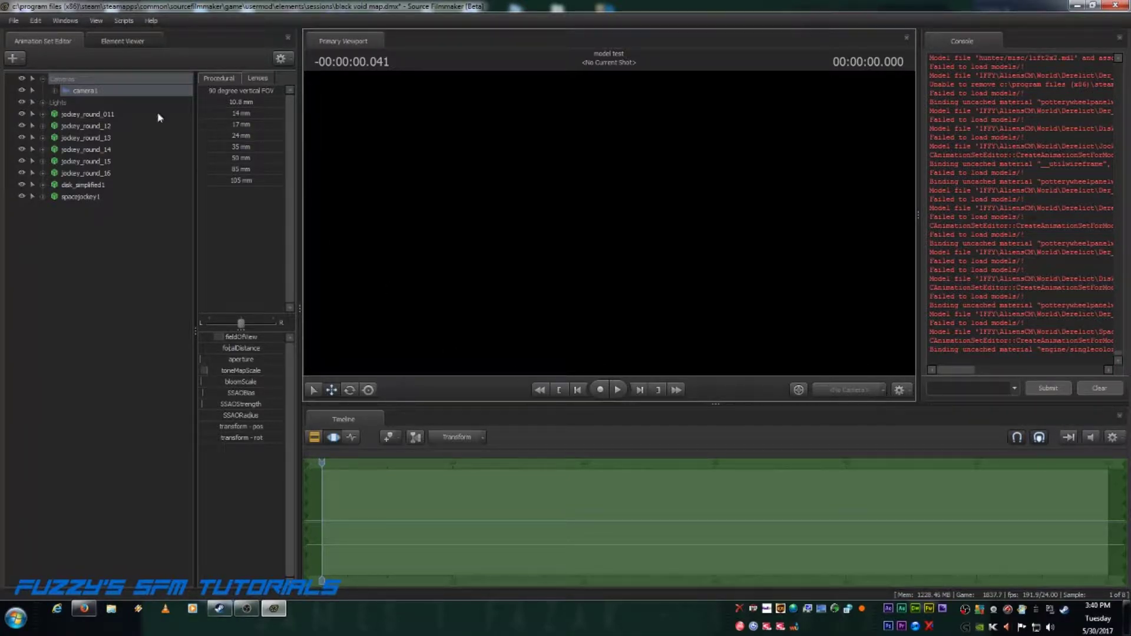
left_click(69, 96)
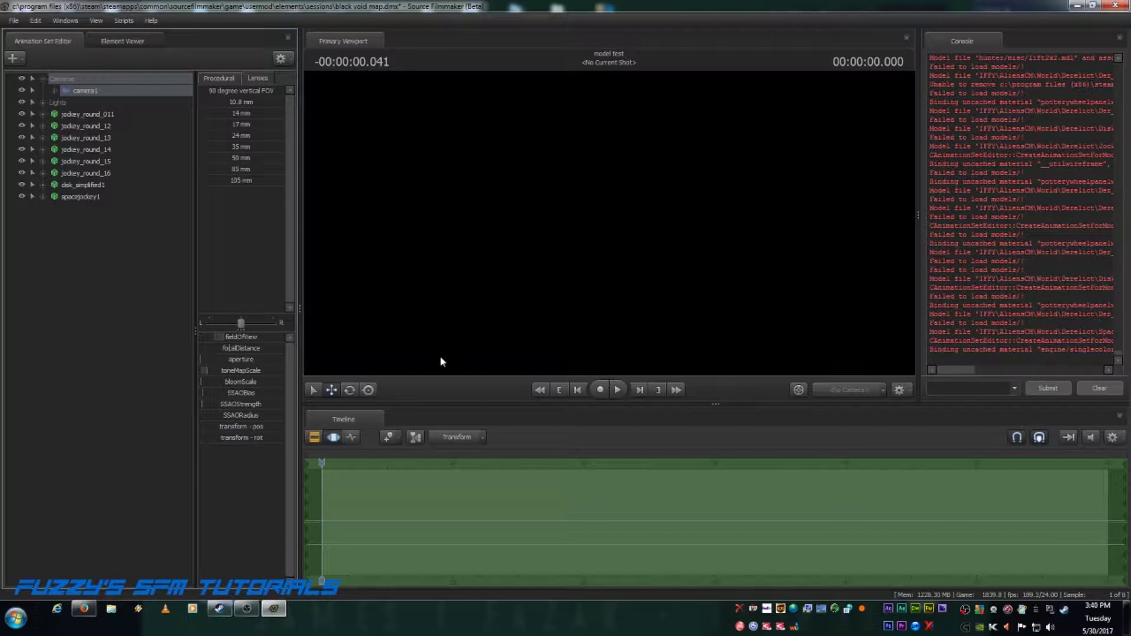
left_click(849, 394)
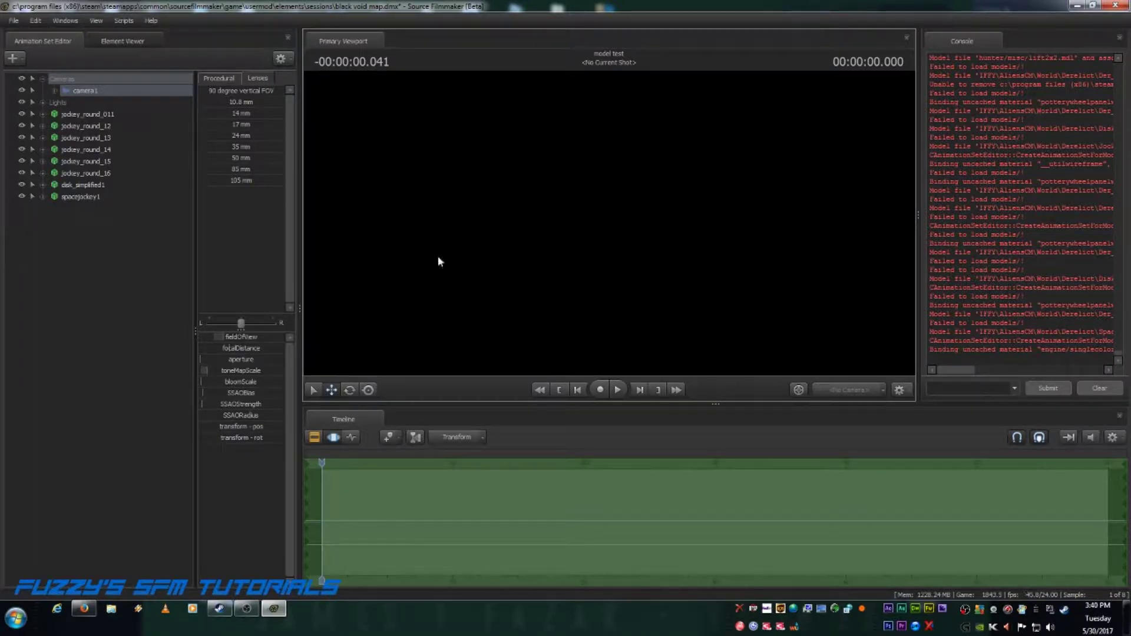
left_click(54, 102)
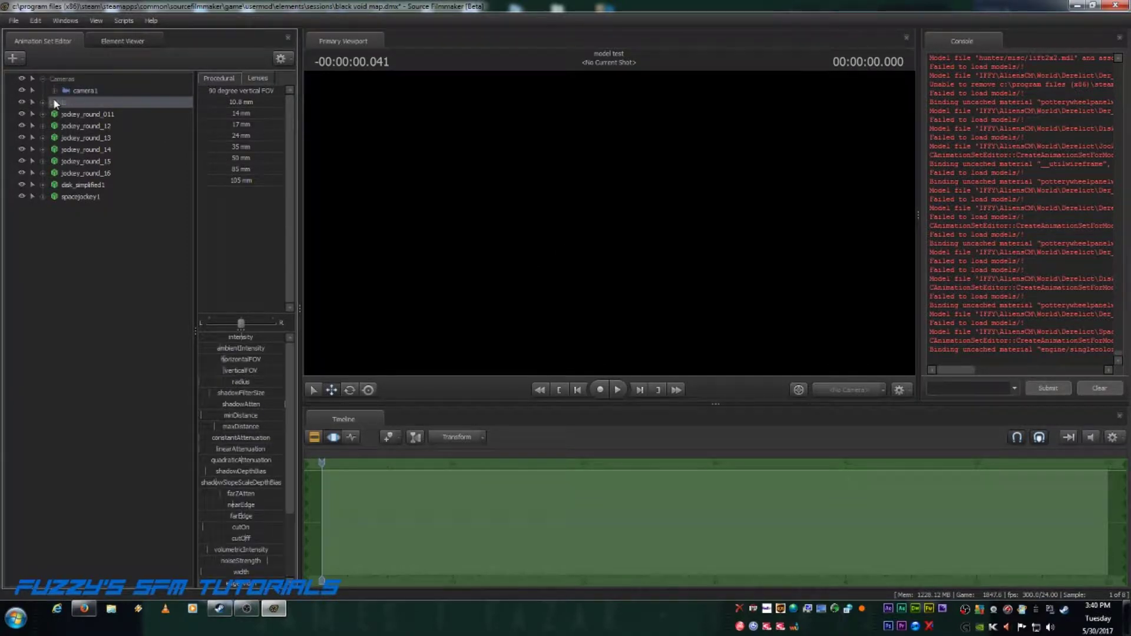
left_click(53, 78)
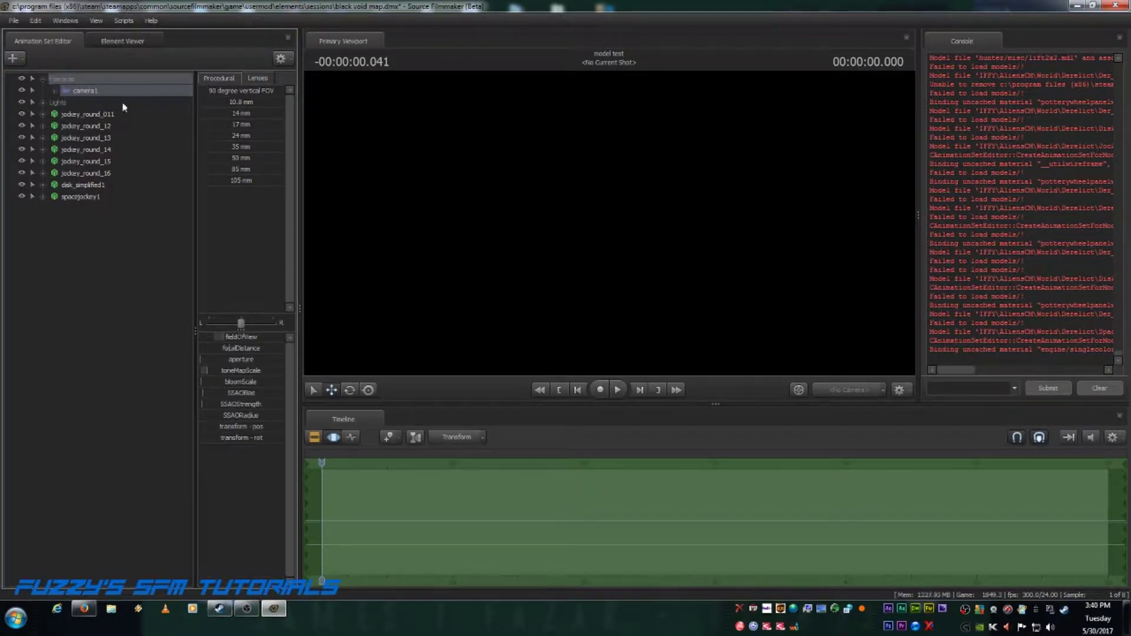
- Turn off the viewport lighting and return the playhead to the start of shot1
right_click(622, 252)
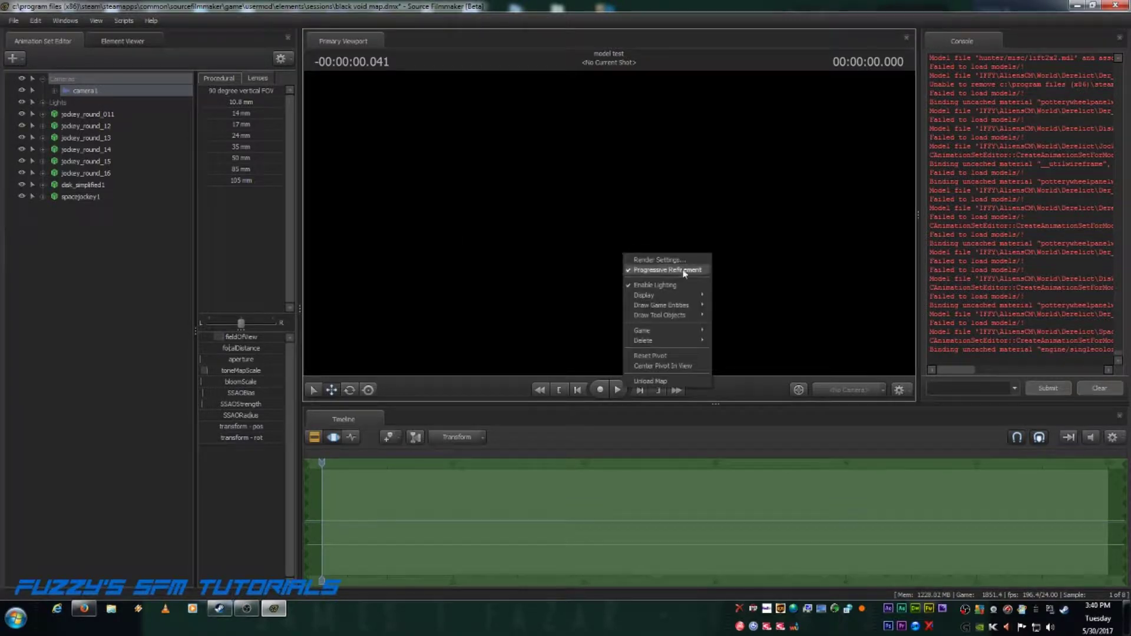
left_click(653, 286)
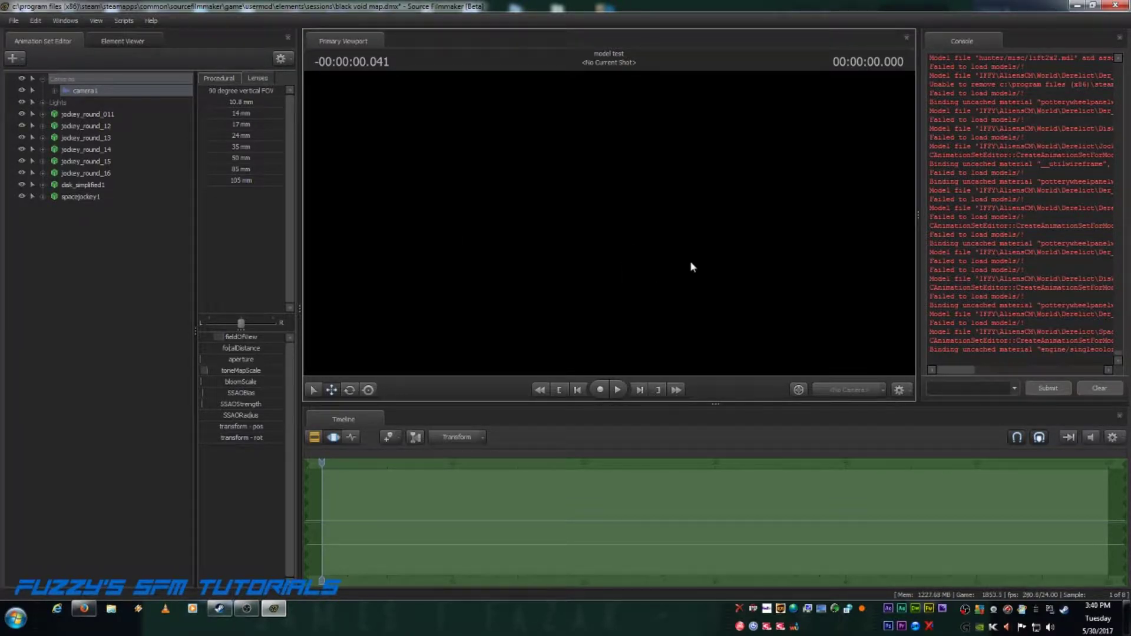
mouse_move(322, 463)
left_mouse_down()
mouse_move(310, 464)
mouse_move(340, 464)
mouse_move(321, 463)
left_mouse_up()
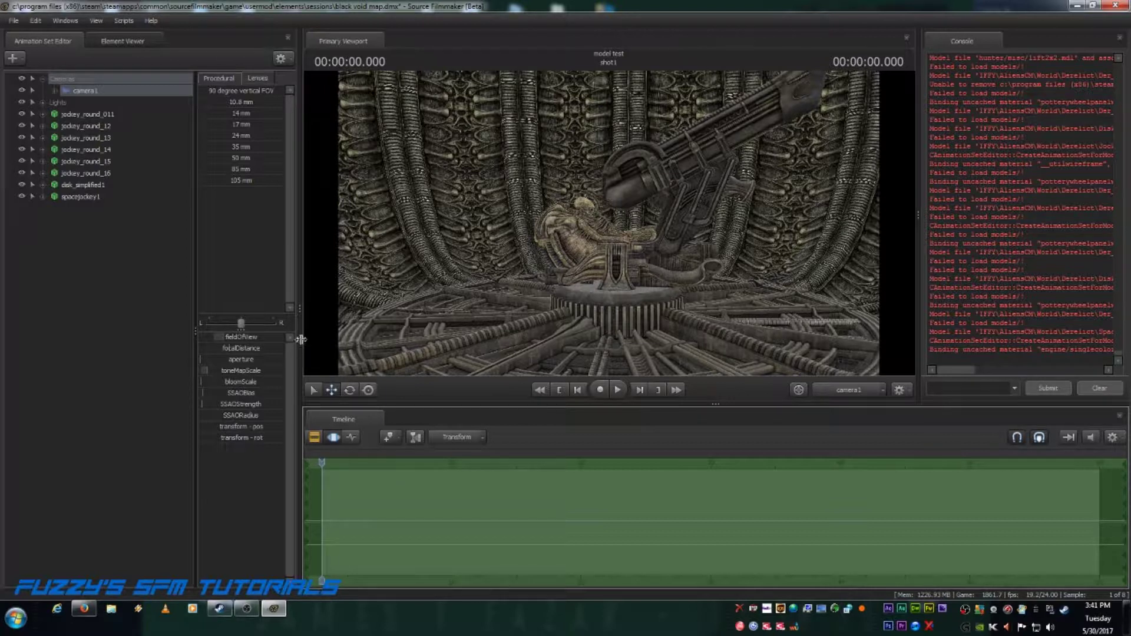
- Enable lighting for the camera1 view and expand the Lights group to reach light1
left_click(556, 393)
right_click(602, 209)
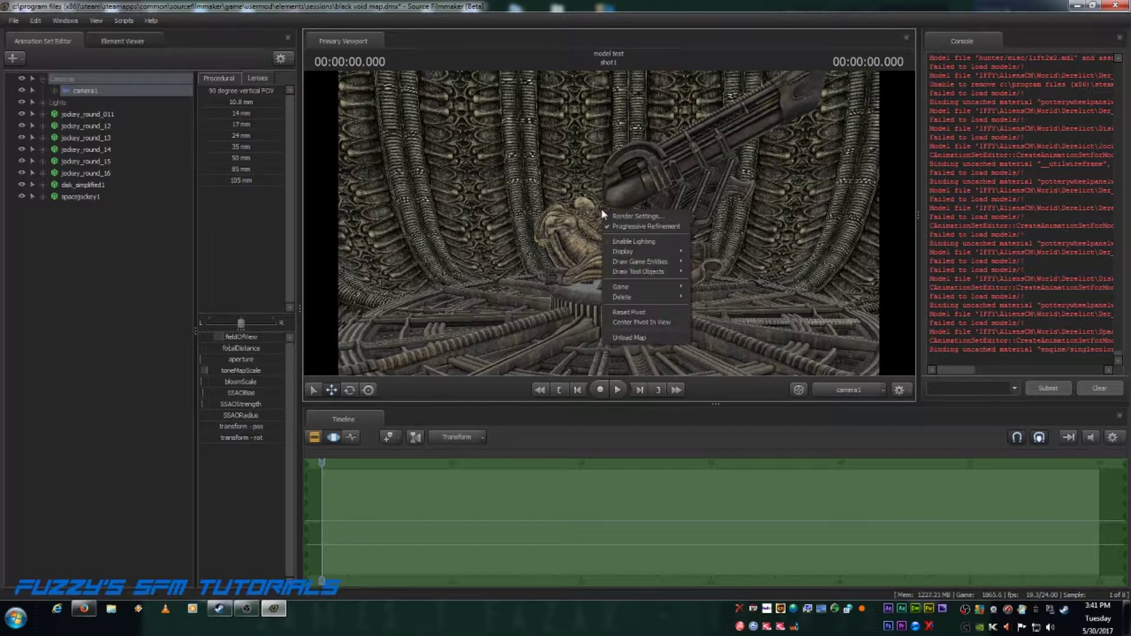
left_click(634, 242)
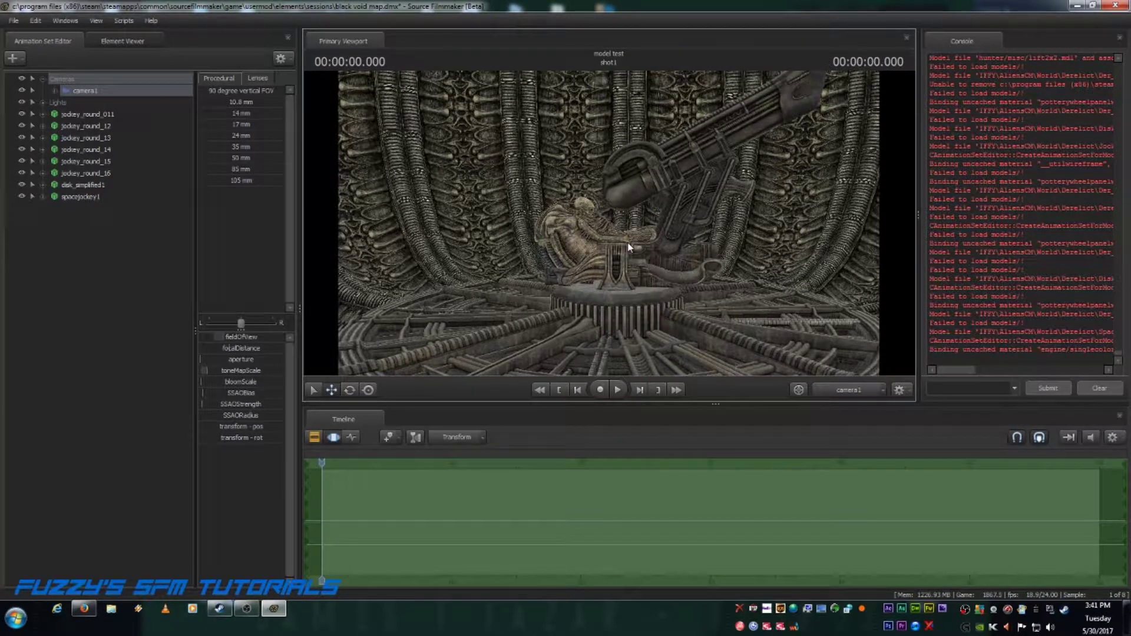
left_click(559, 395)
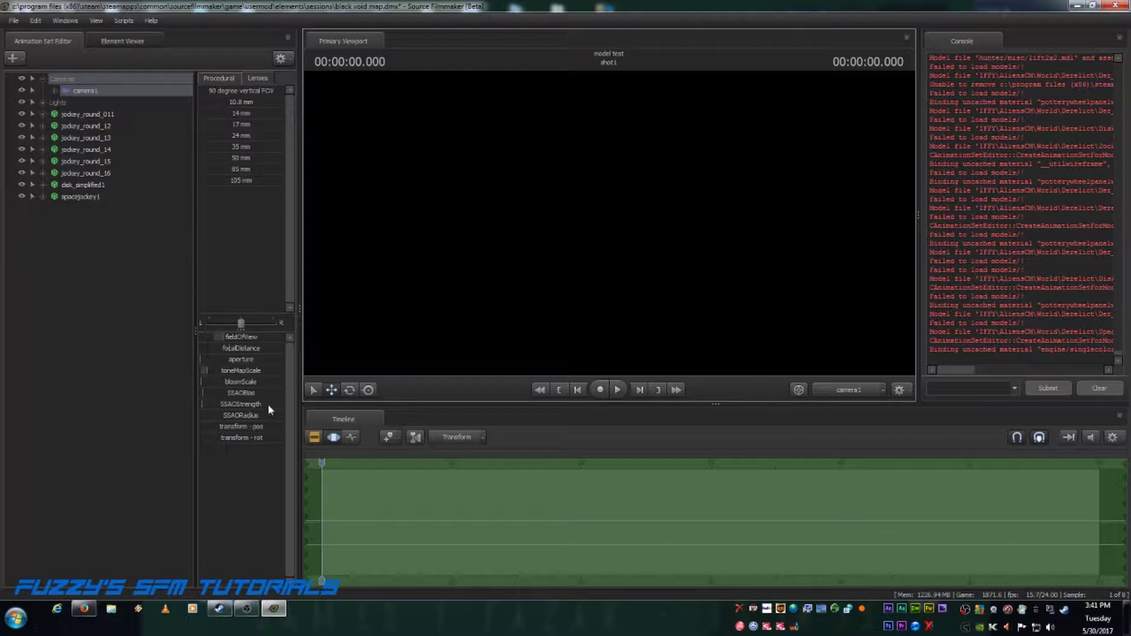
left_click(42, 103)
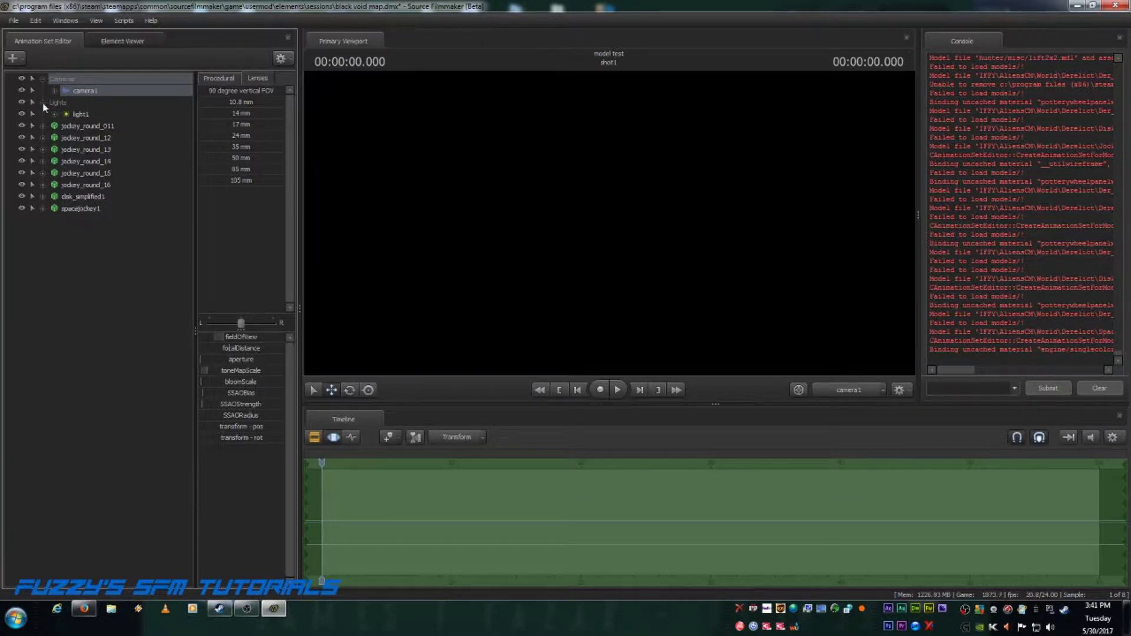
- Select light1, switch the viewport to the Work Camera and raise the light's intensity to 1000
left_click(68, 116)
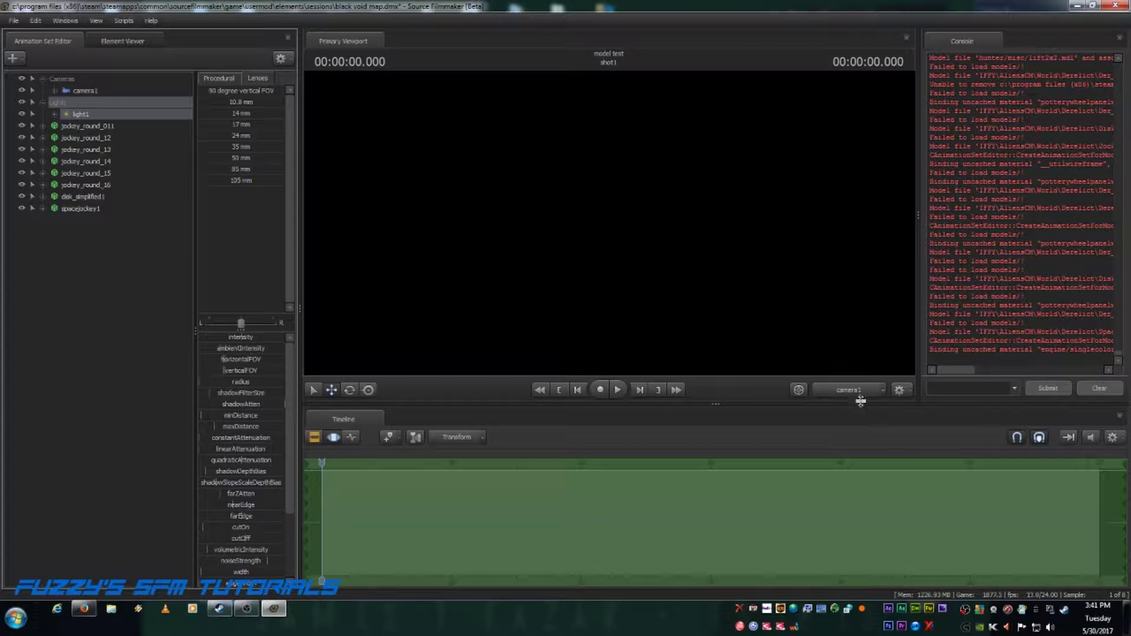
left_click(851, 389)
left_click_drag(677, 287, 571, 227)
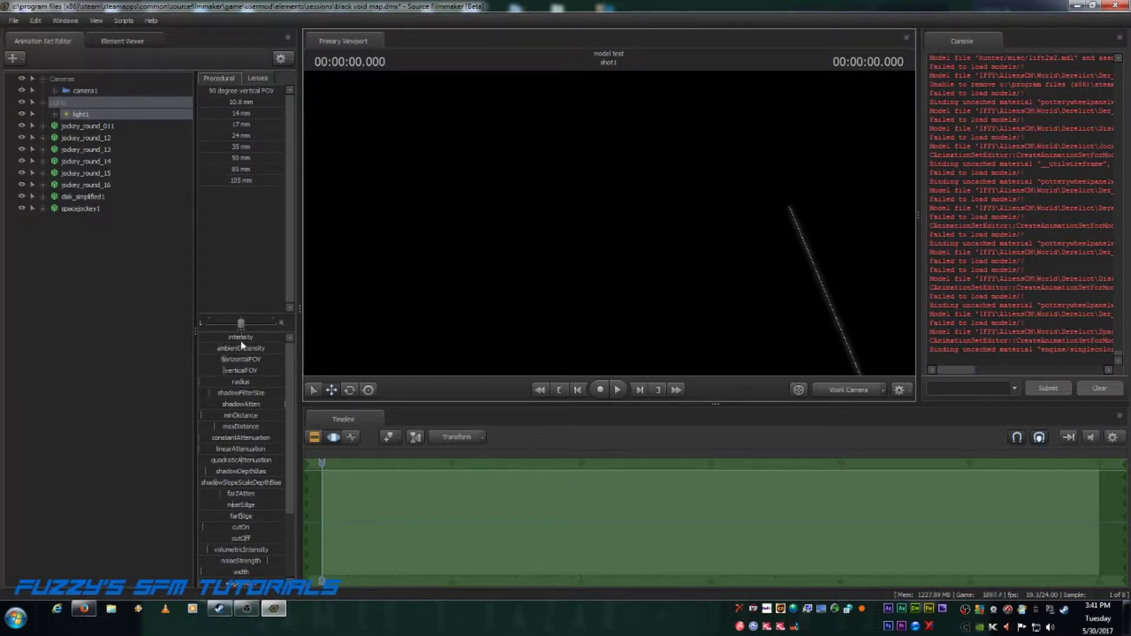
left_click(241, 339)
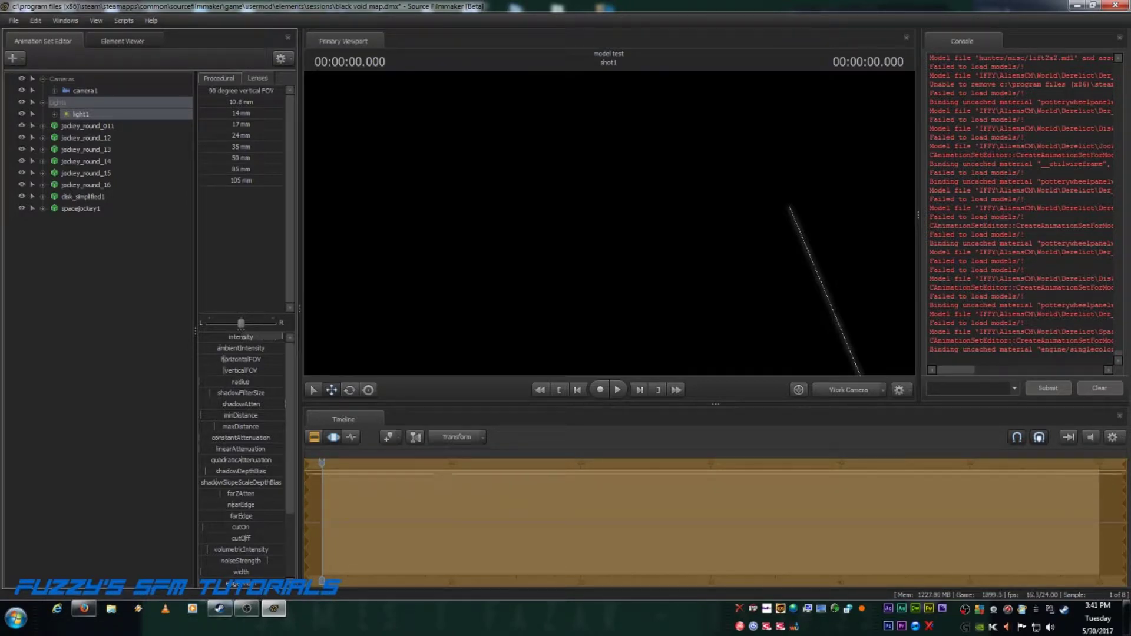
left_click_drag(599, 322, 654, 315)
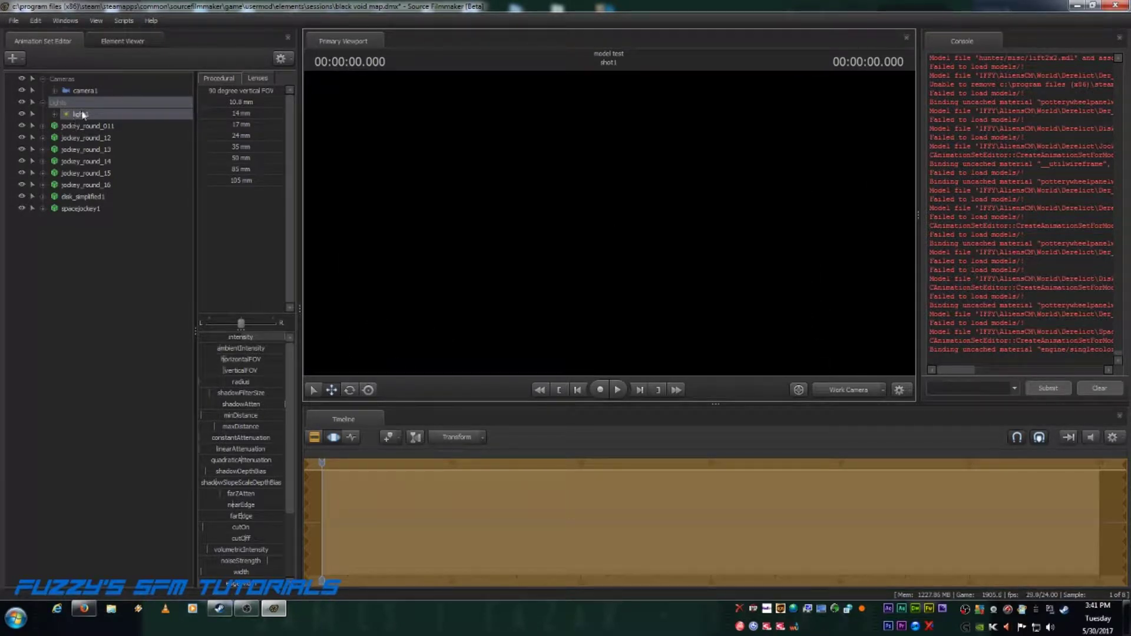
- View through light1, pull it back above the space jockey and widen its horizontalFOV and verticalFOV to 120
left_click_drag(82, 115, 702, 268)
key("s")
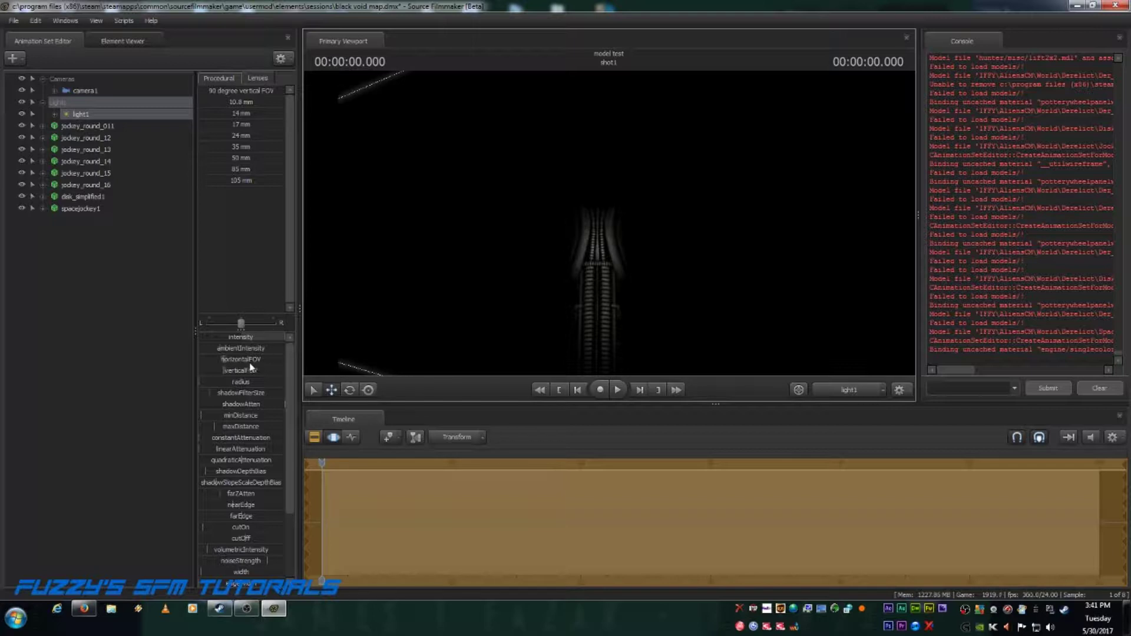
left_click_drag(225, 362, 284, 370)
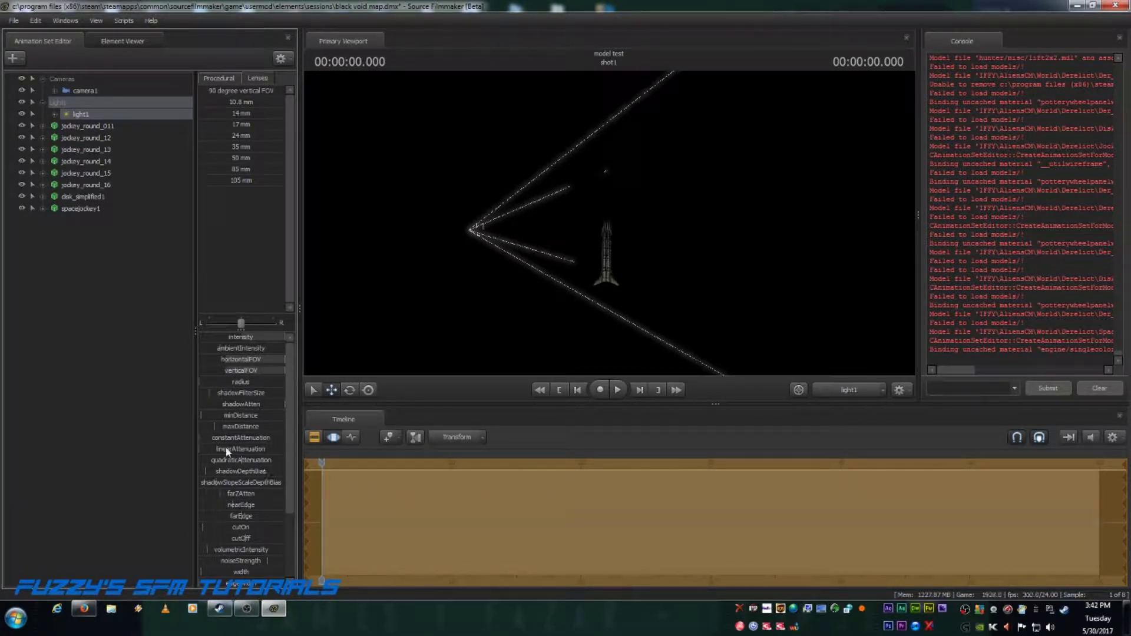
- Raise light1's maxDistance, farEdge and farZAtten to their maximums
left_click_drag(215, 426, 281, 426)
left_click_drag(244, 518, 280, 517)
left_click_drag(223, 494, 281, 494)
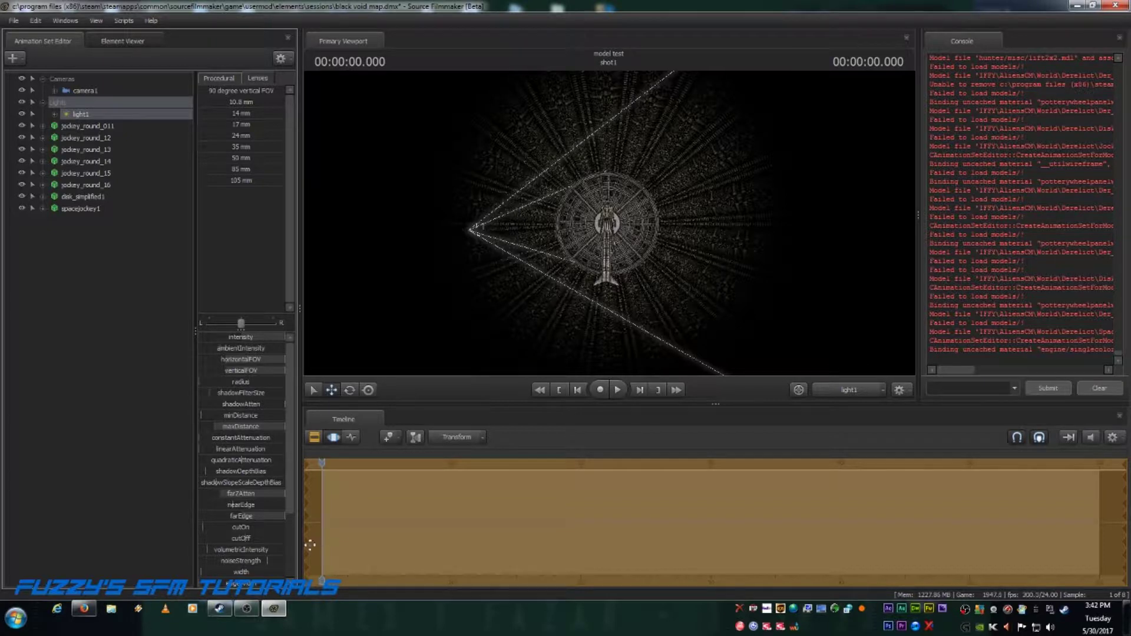
- Reduce light1's radius, width and nearEdge to 0, lower its height, and apply the light changes
left_click_drag(289, 496, 291, 510)
mouse_move(201, 362)
left_mouse_down()
mouse_move(286, 363)
mouse_move(199, 363)
left_mouse_up()
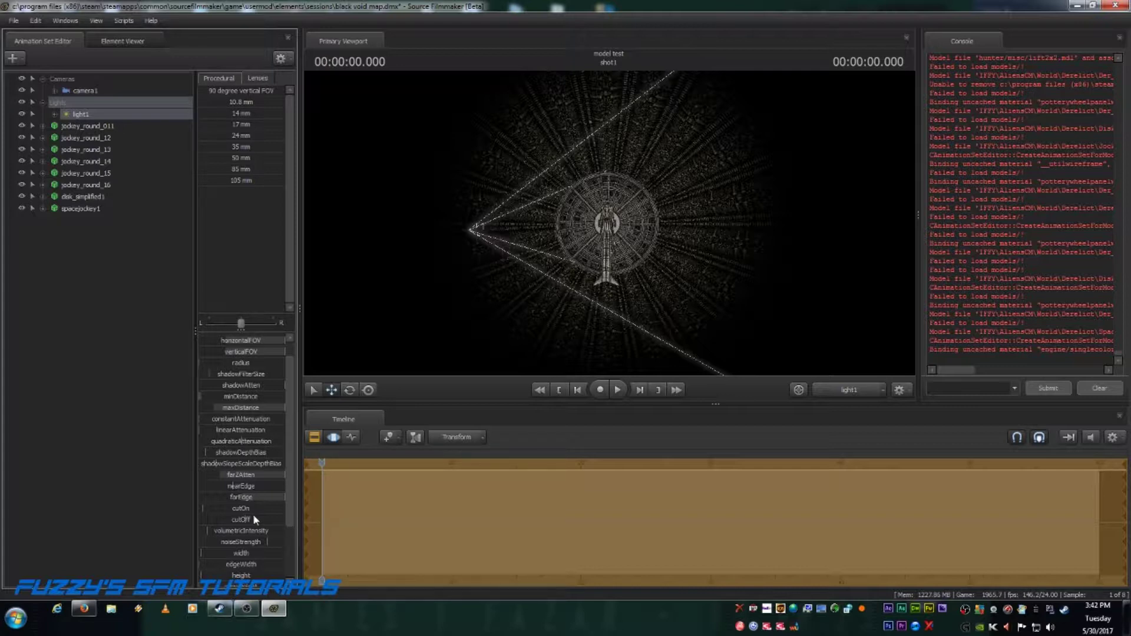
left_click_drag(289, 513, 293, 597)
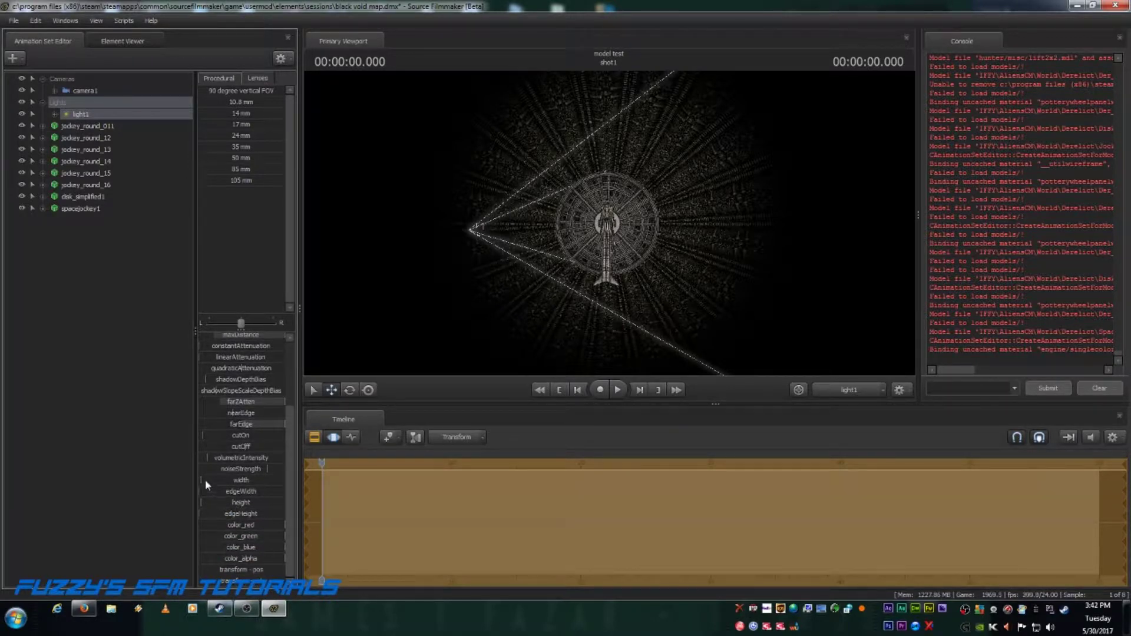
mouse_move(203, 479)
left_mouse_down()
mouse_move(253, 478)
mouse_move(200, 479)
left_mouse_up()
left_click_drag(233, 412, 223, 413)
mouse_move(201, 502)
left_mouse_down()
mouse_move(232, 502)
mouse_move(201, 503)
left_mouse_up()
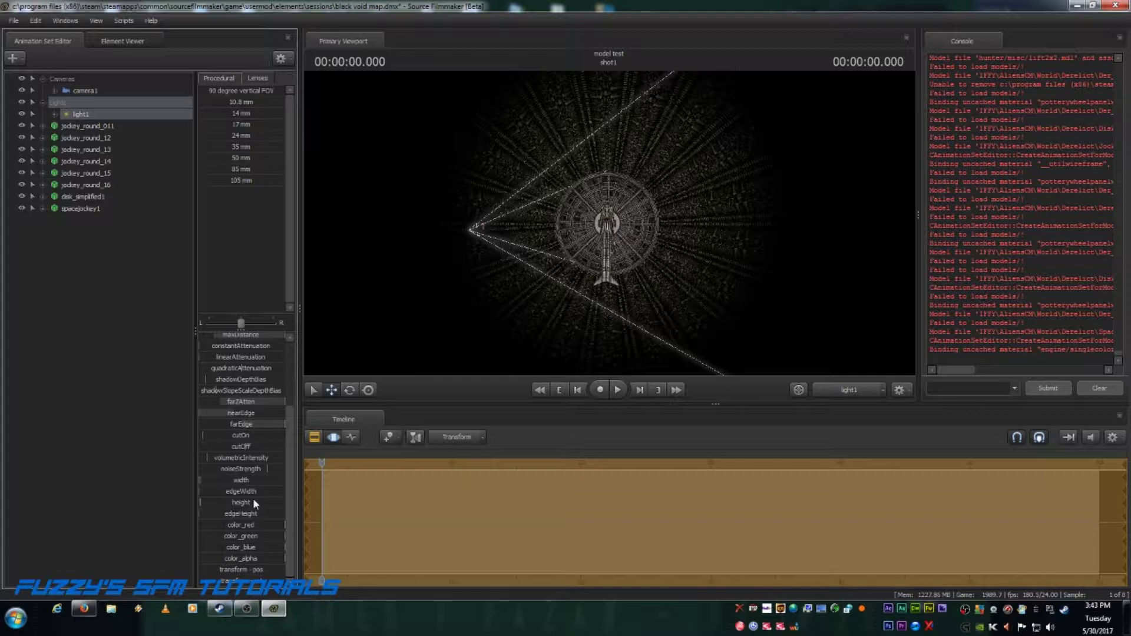
key("Return")
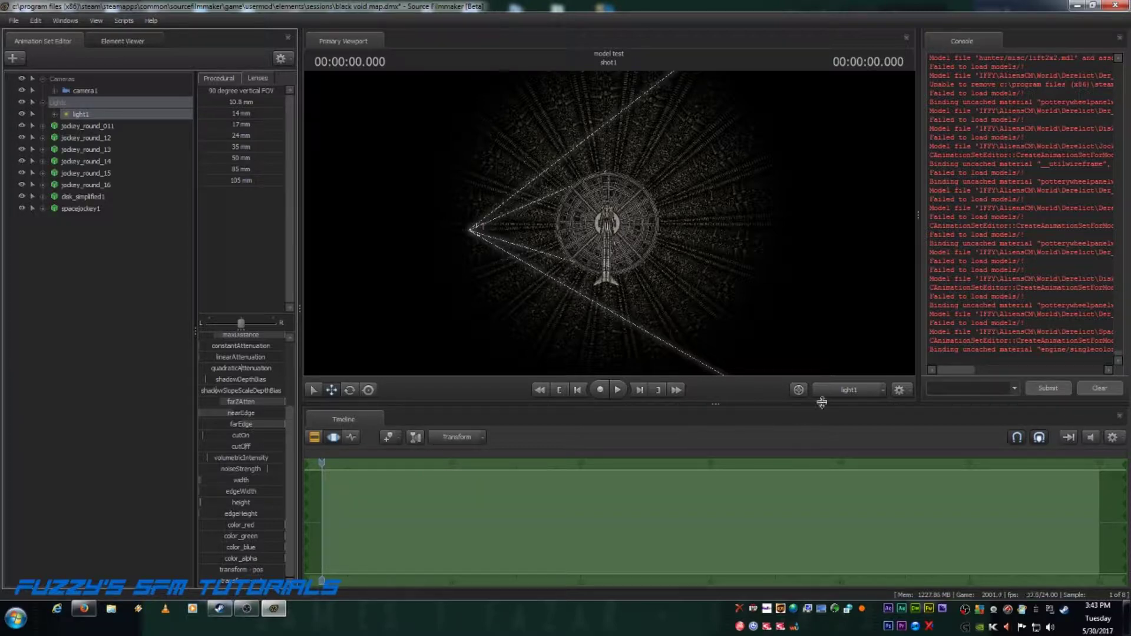
- View the lit space jockey from the side through the Work Camera and select camera1
left_click(846, 390)
left_click_drag(655, 310, 611, 227)
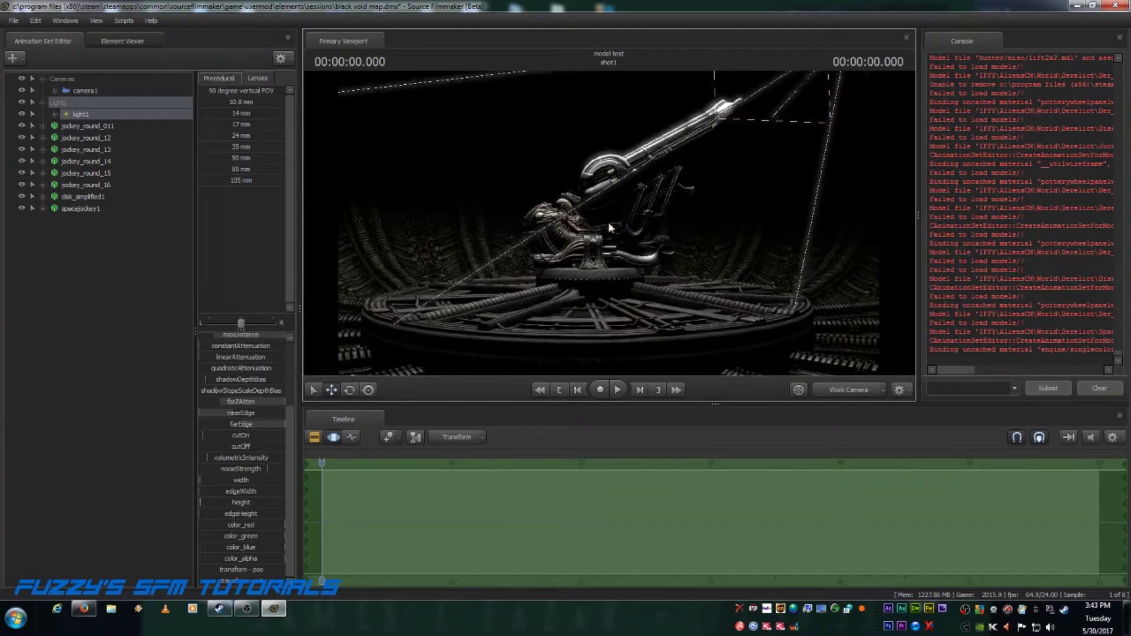
left_click(83, 92)
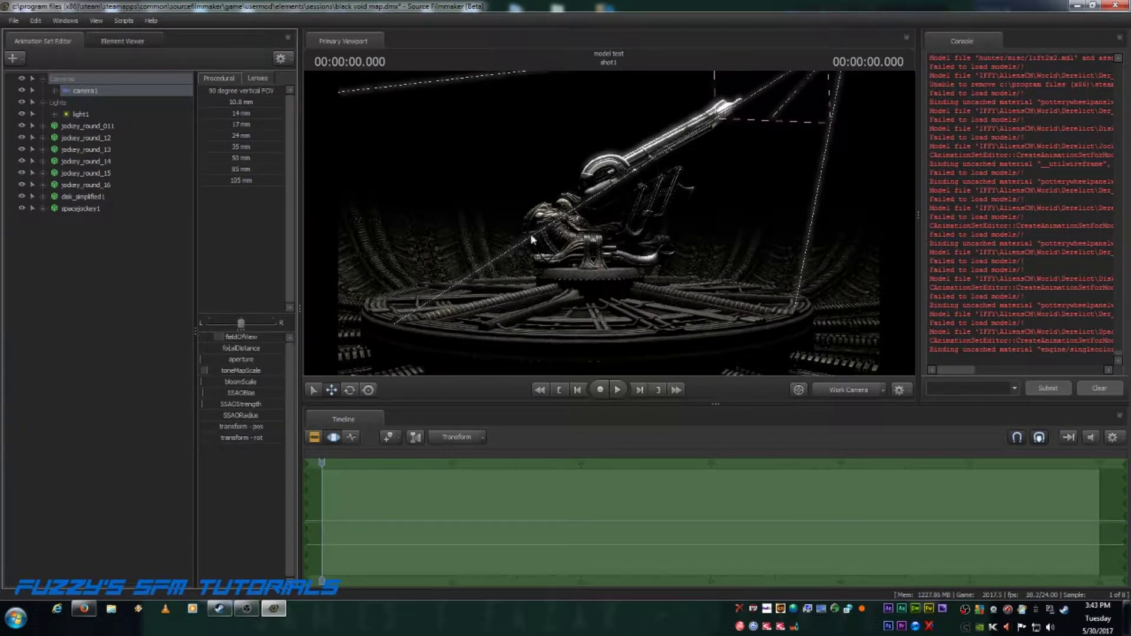
left_click_drag(610, 224, 604, 225)
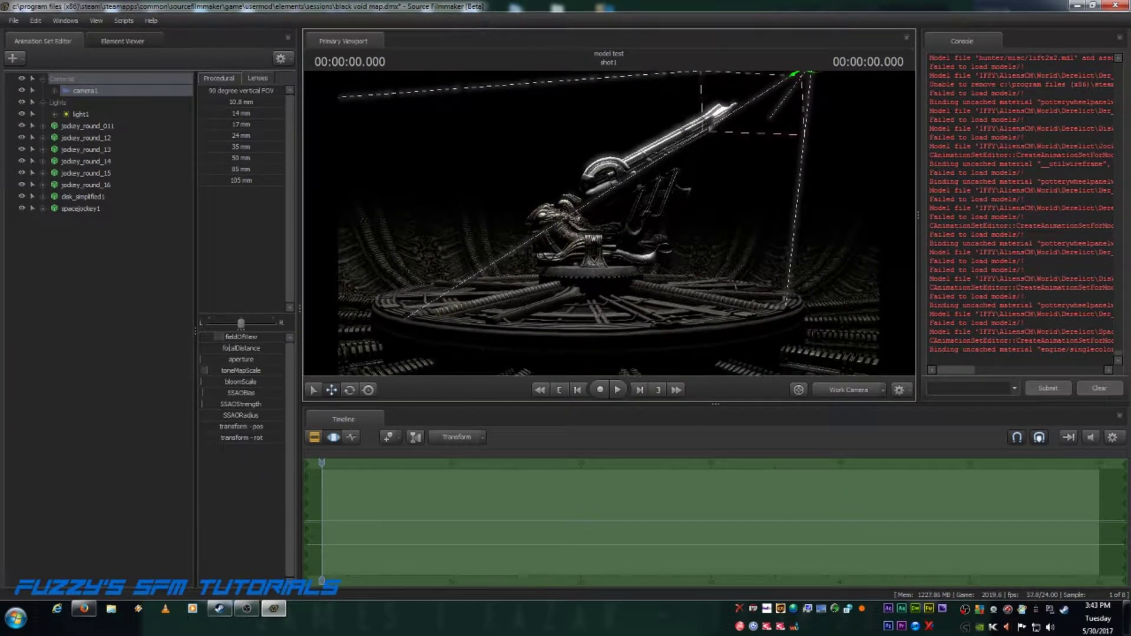
- Switch to camera1, pull it back to frame the whole space jockey and disk from a low angle, and apply the new framing
left_click(834, 390)
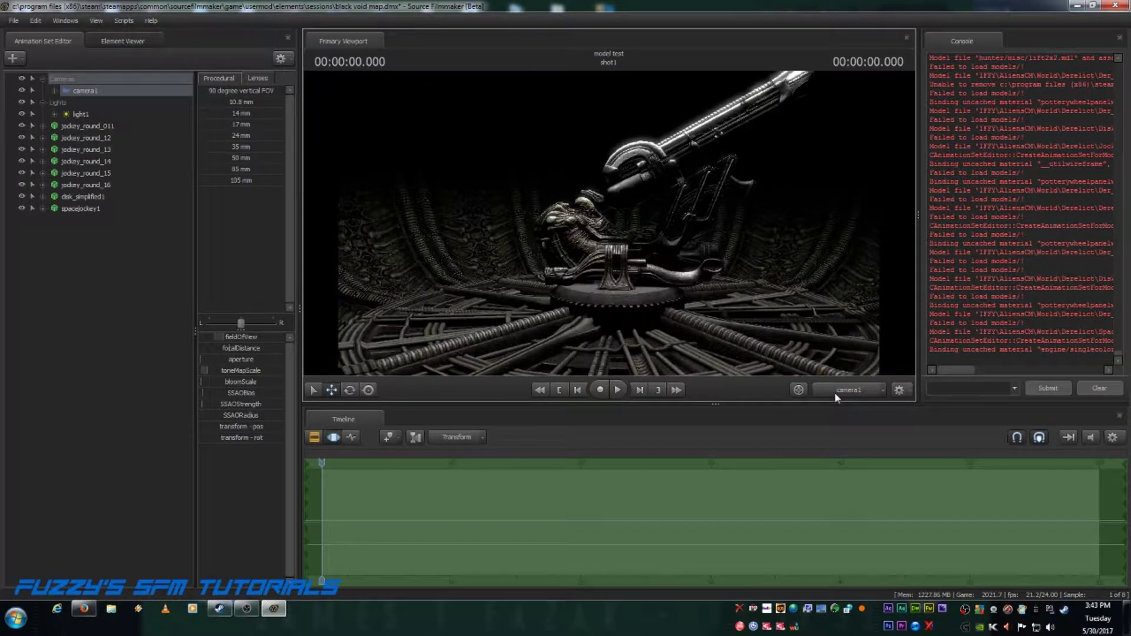
left_click_drag(609, 224, 571, 226)
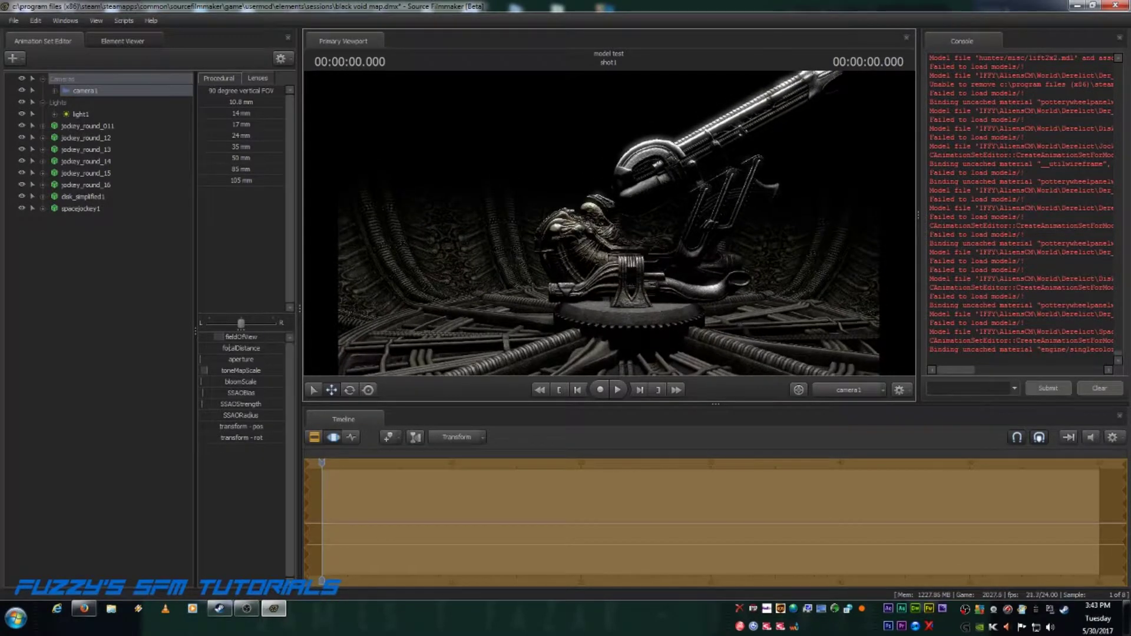
key("s")
key("x")
left_click_drag(609, 223, 614, 218)
key("s")
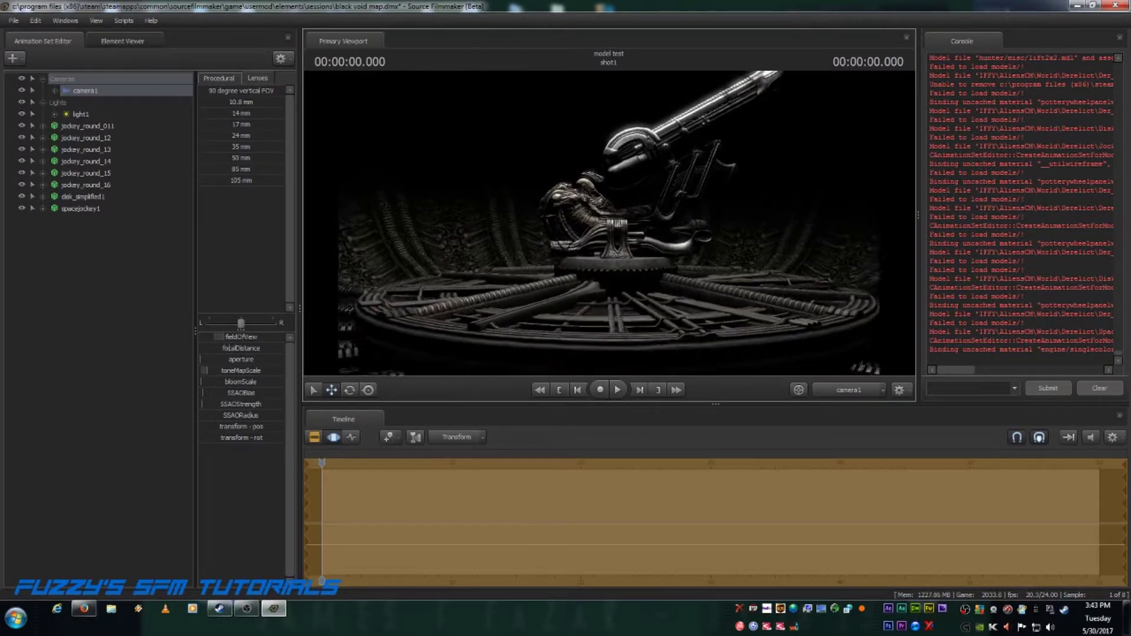
key("x")
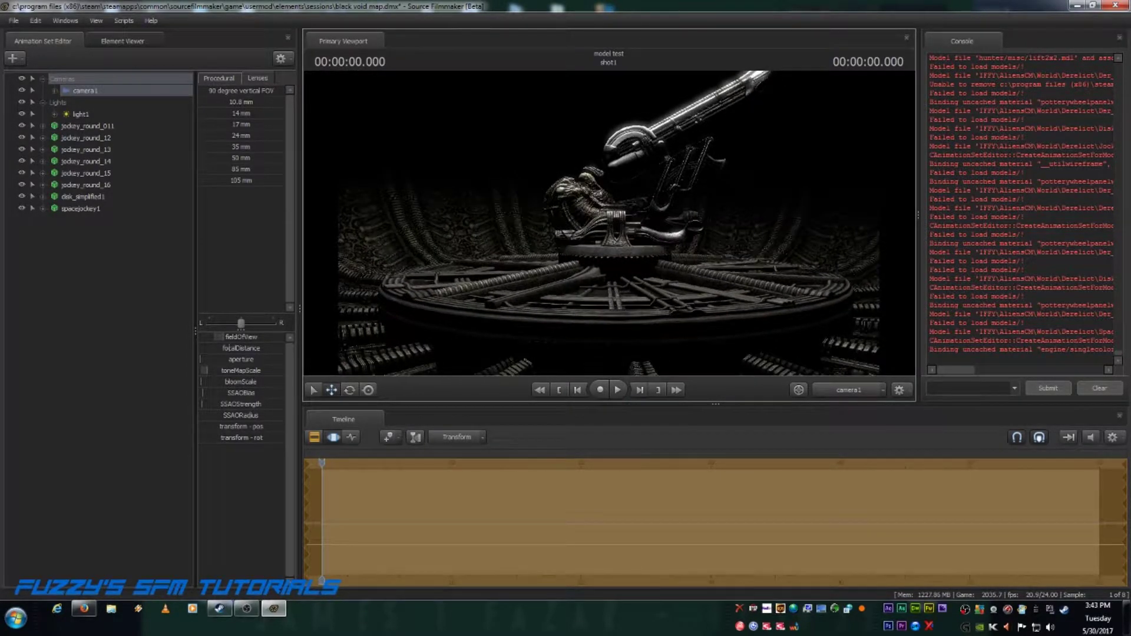
left_click_drag(609, 223, 614, 218)
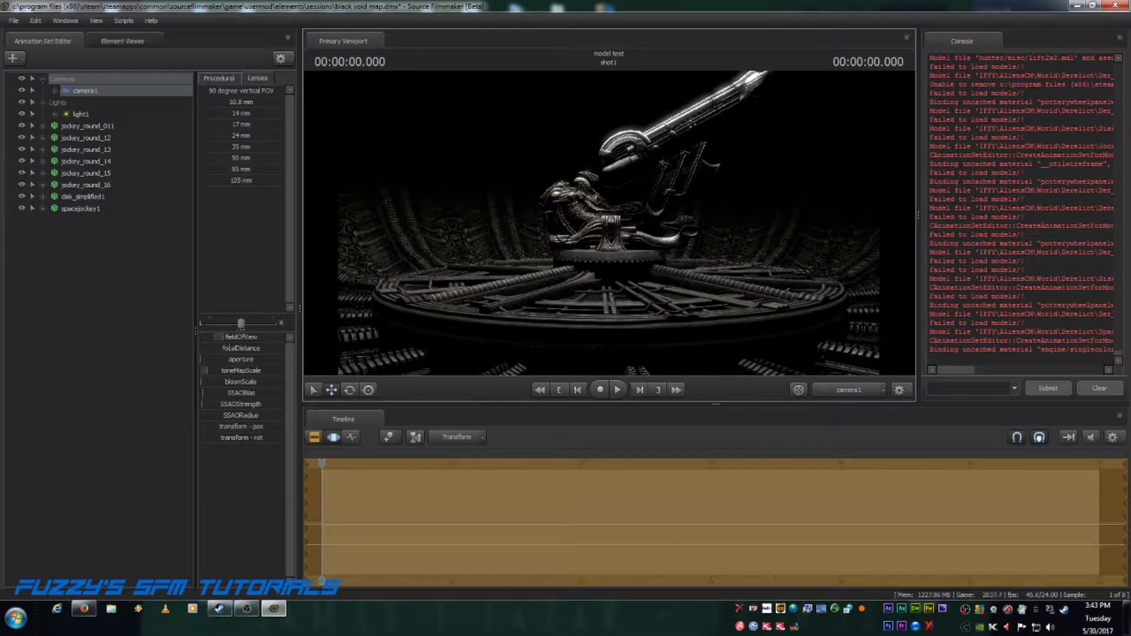
key("z")
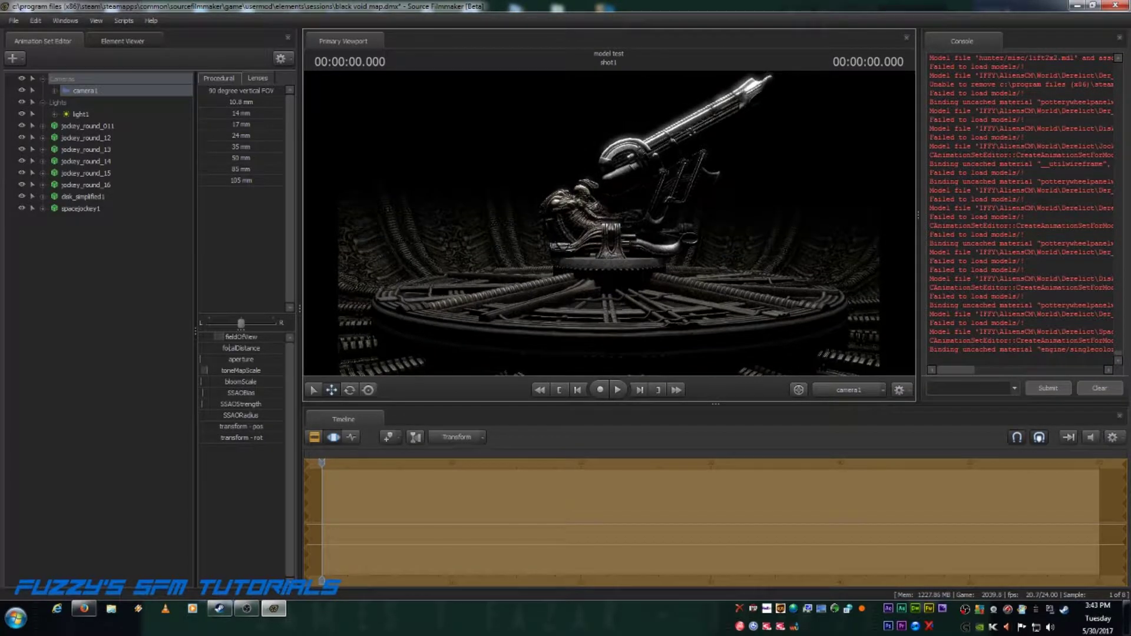
key("s")
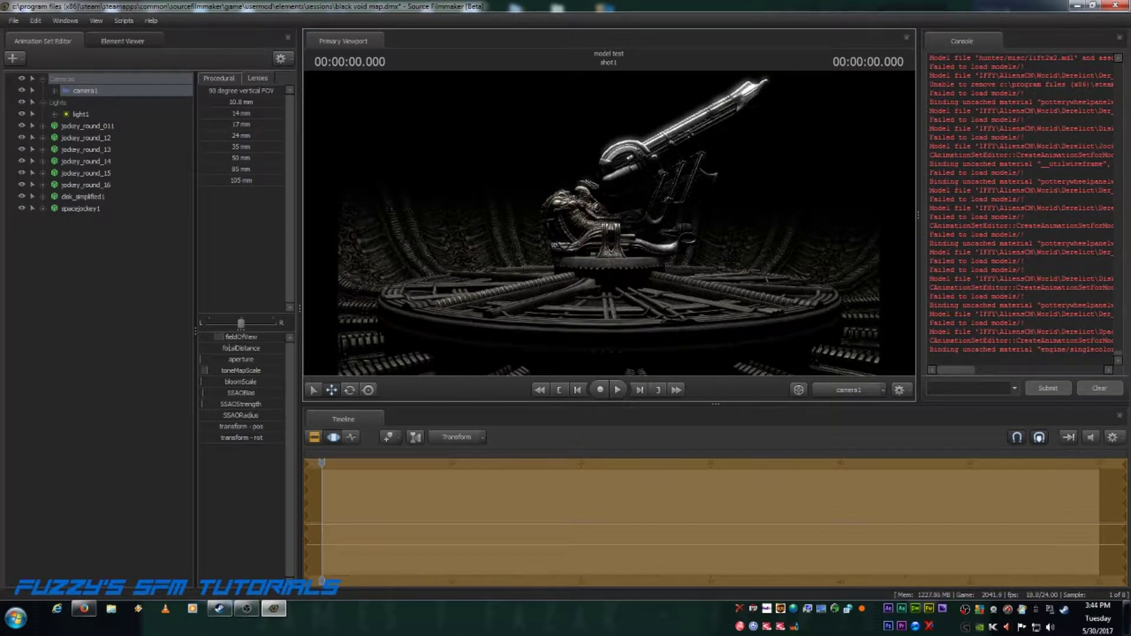
key("z")
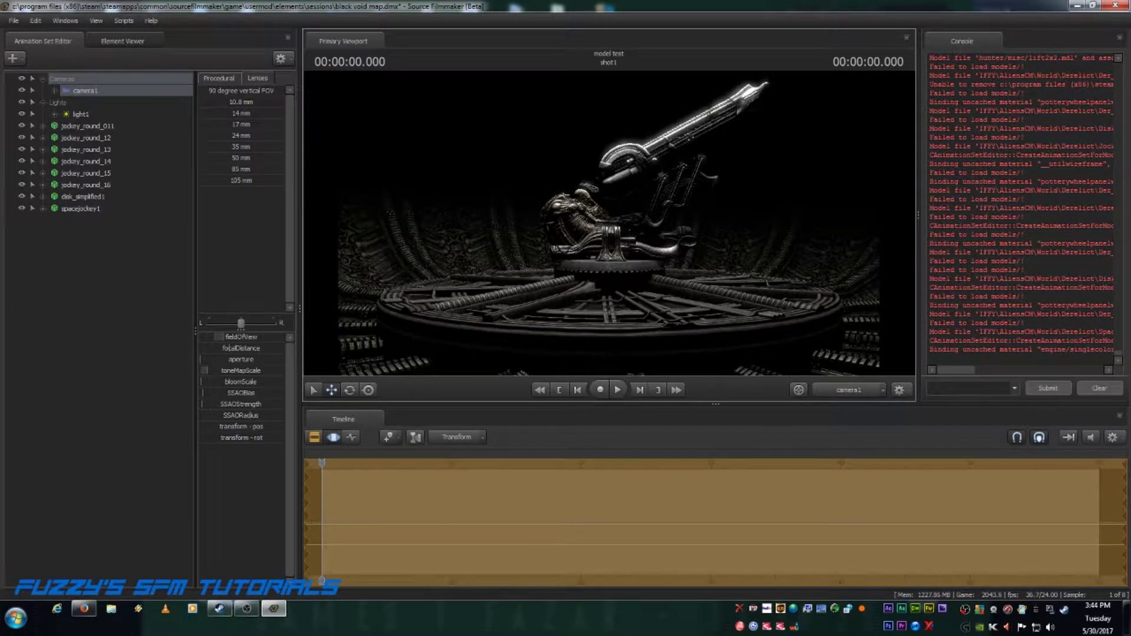
key("d")
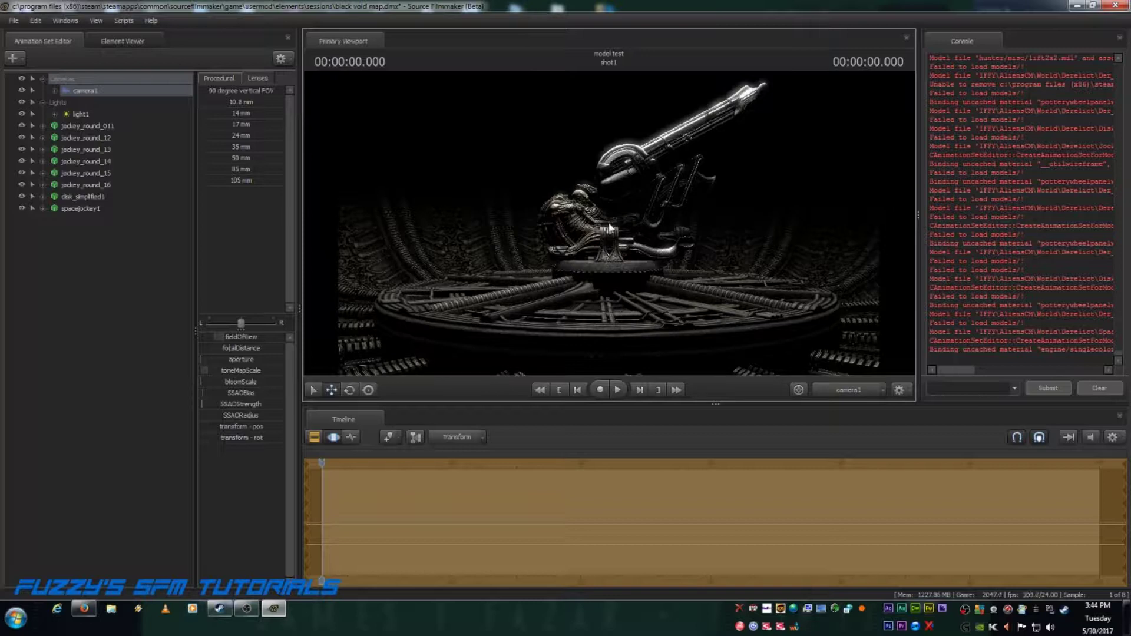
key("Return")
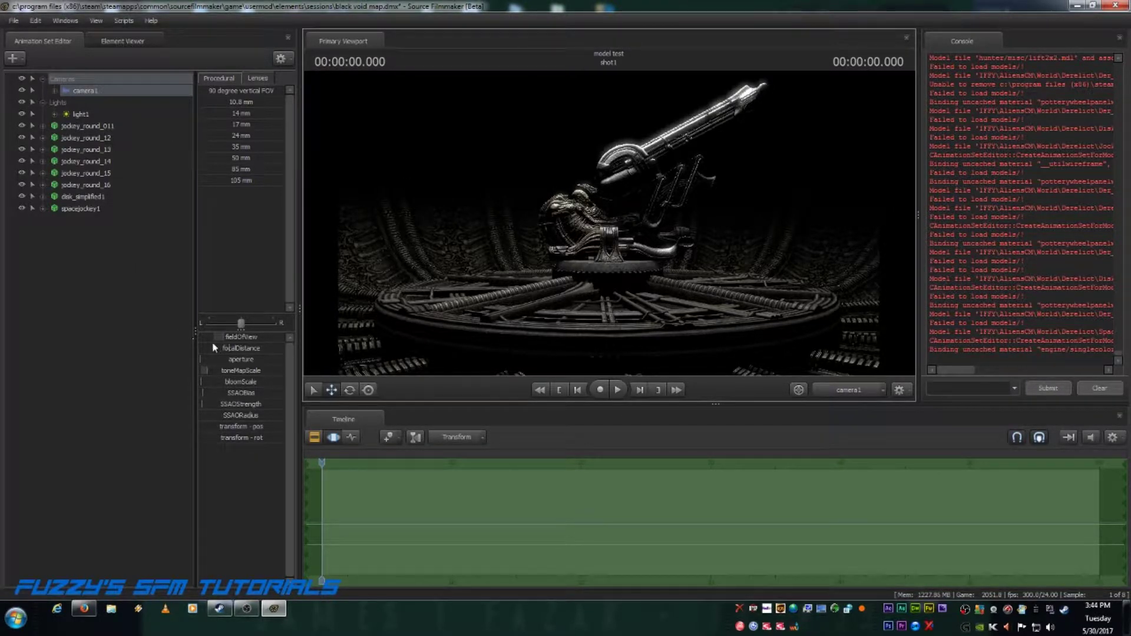
- Show light1's Light element in the Element Viewer, enable uberlight, and return to the Animation Set Editor
left_click(79, 114)
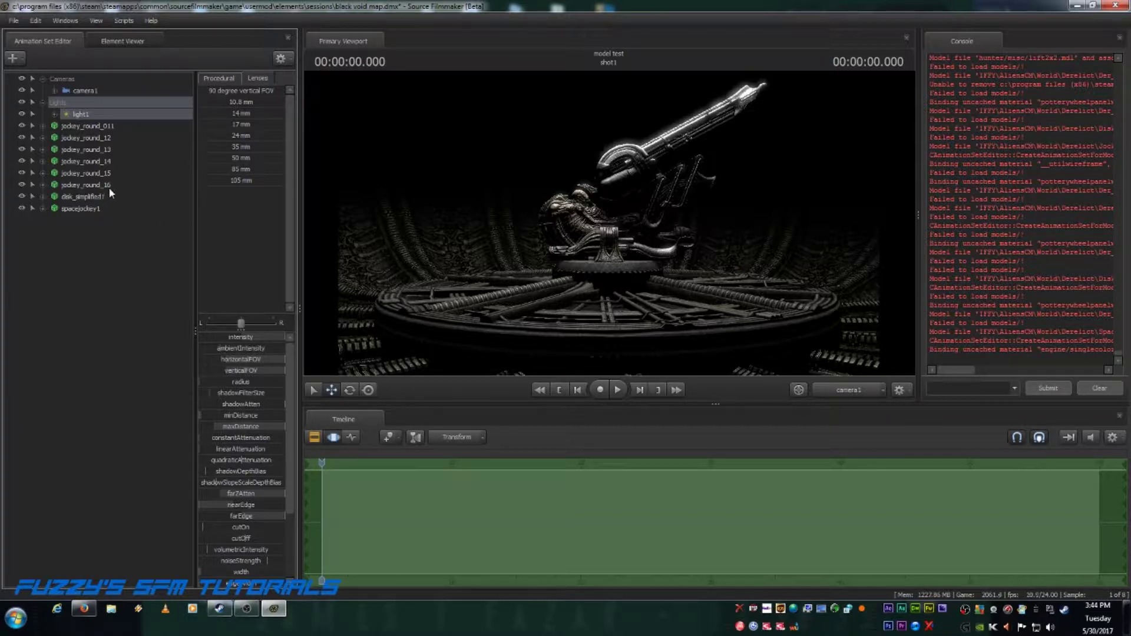
right_click(98, 113)
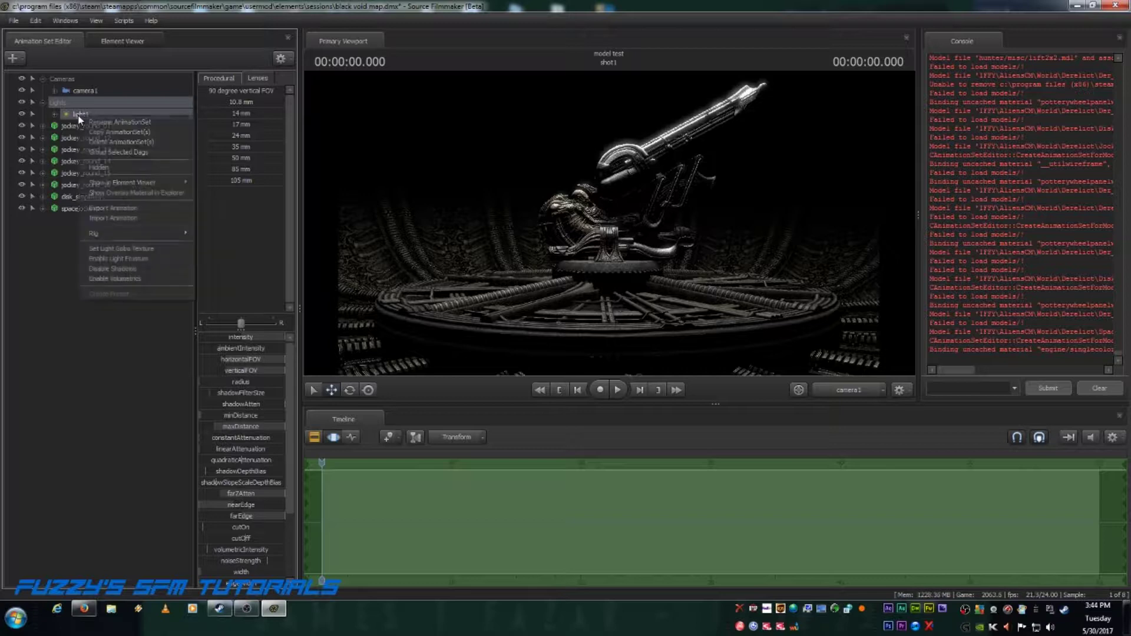
mouse_move(129, 185)
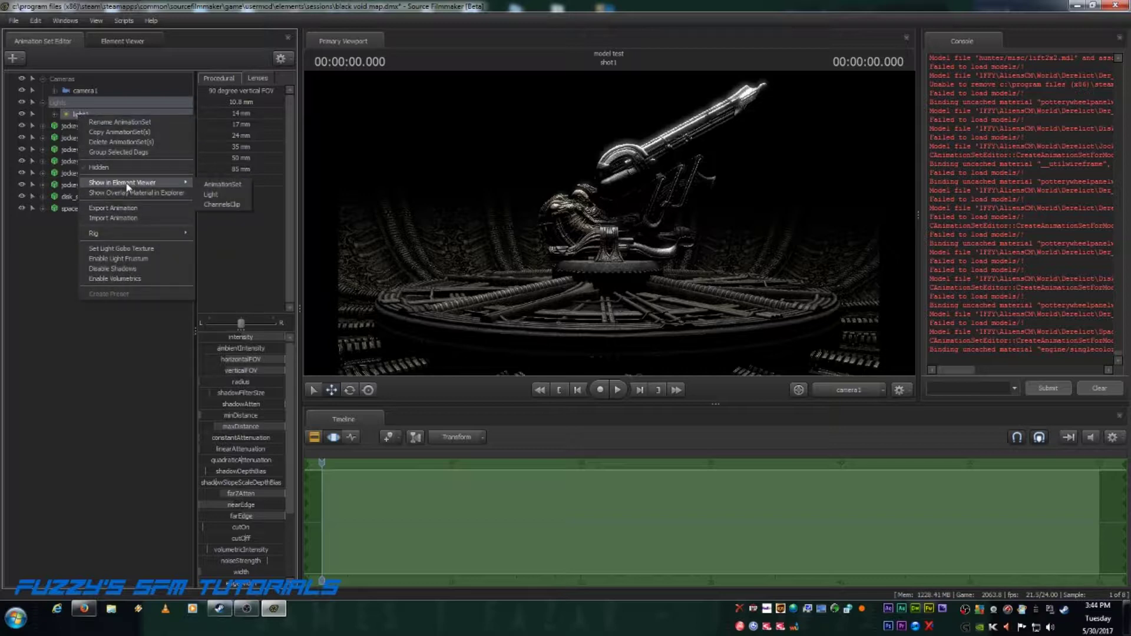
left_click(212, 195)
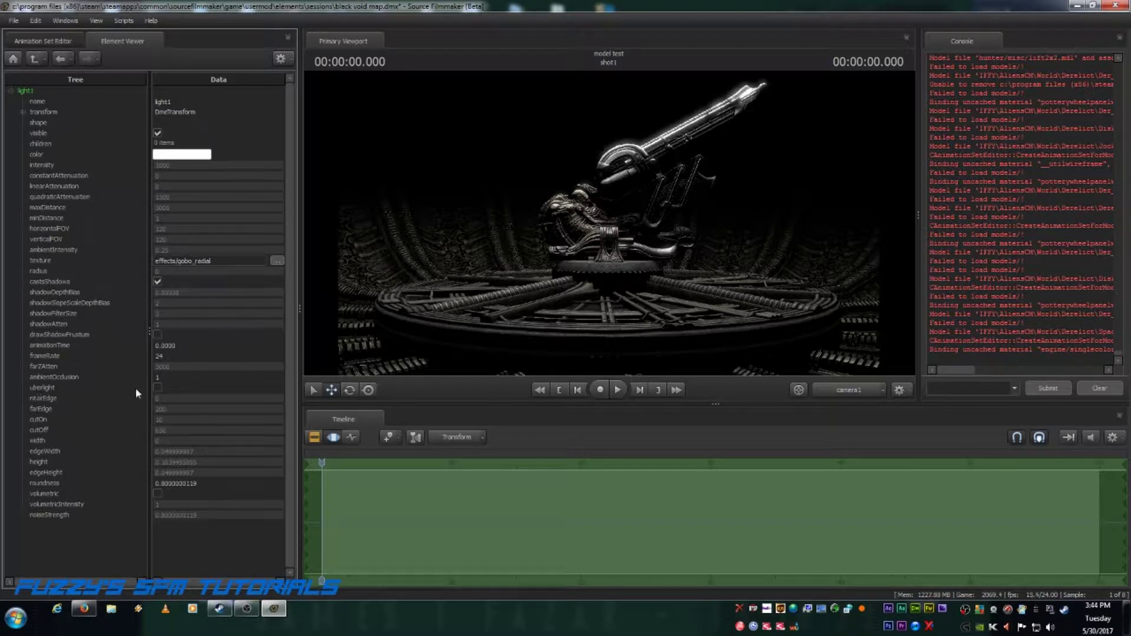
left_click(157, 388)
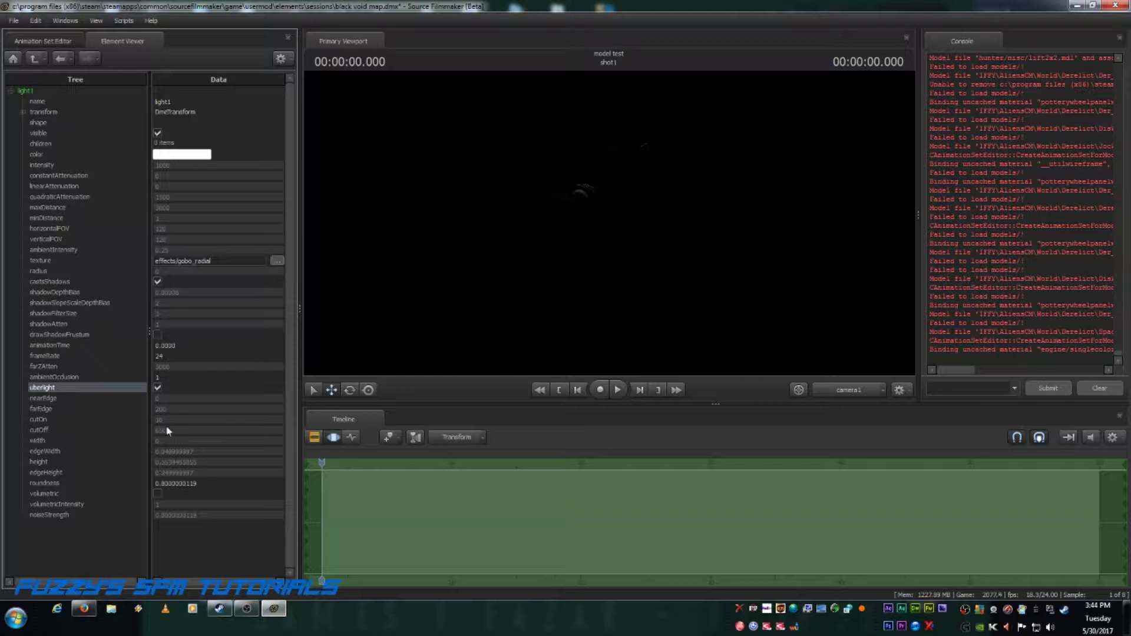
left_click(46, 40)
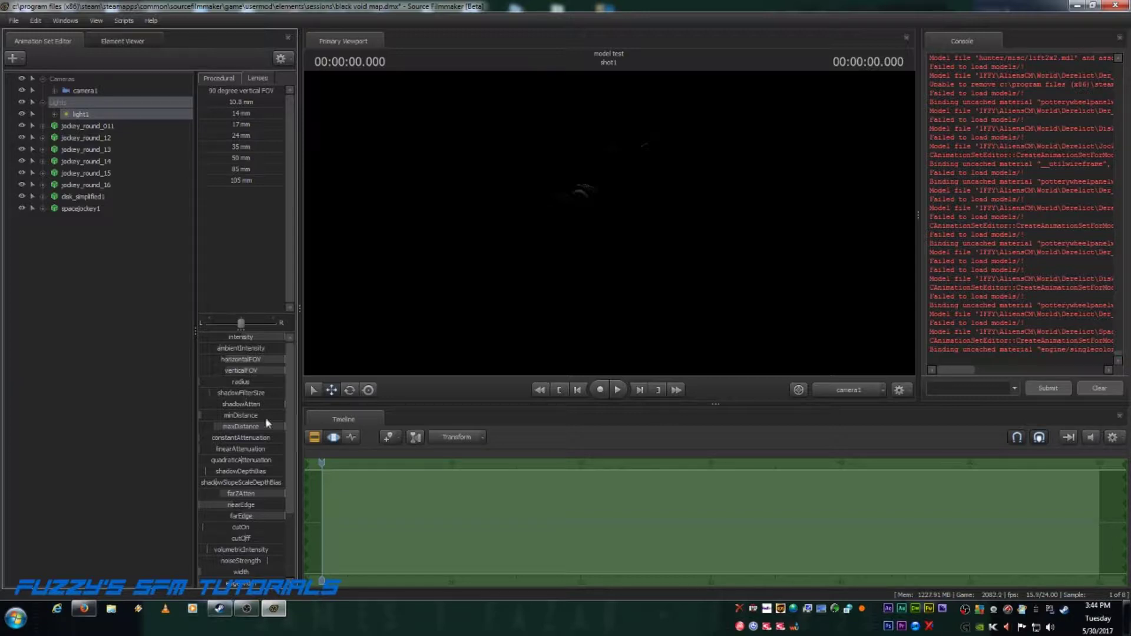
left_click(284, 515)
left_click(258, 492)
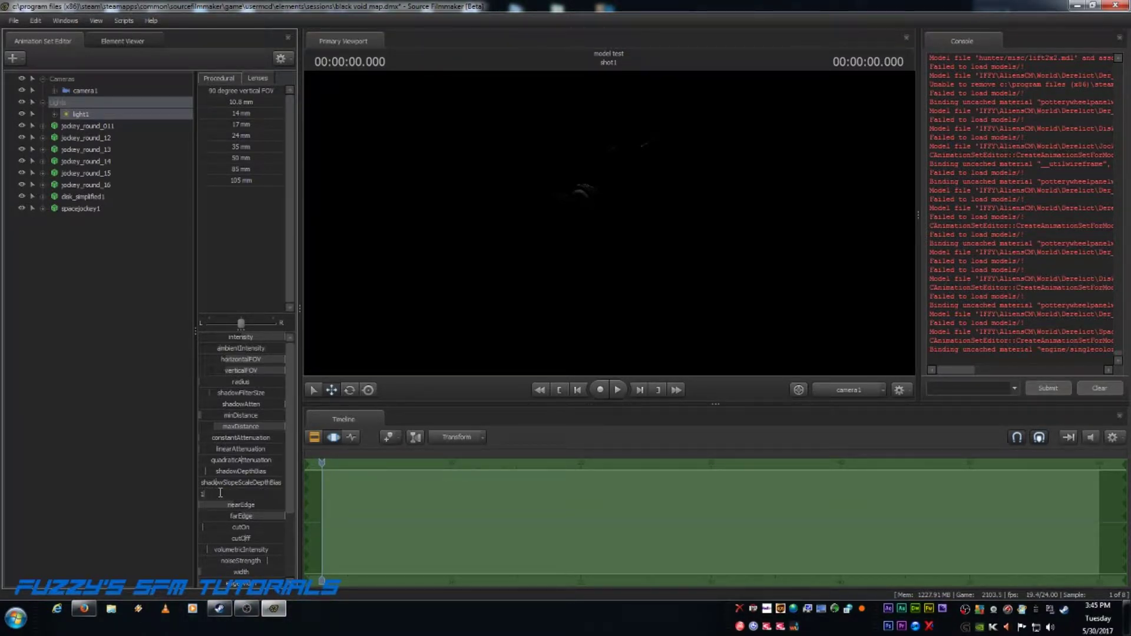
left_click(173, 482)
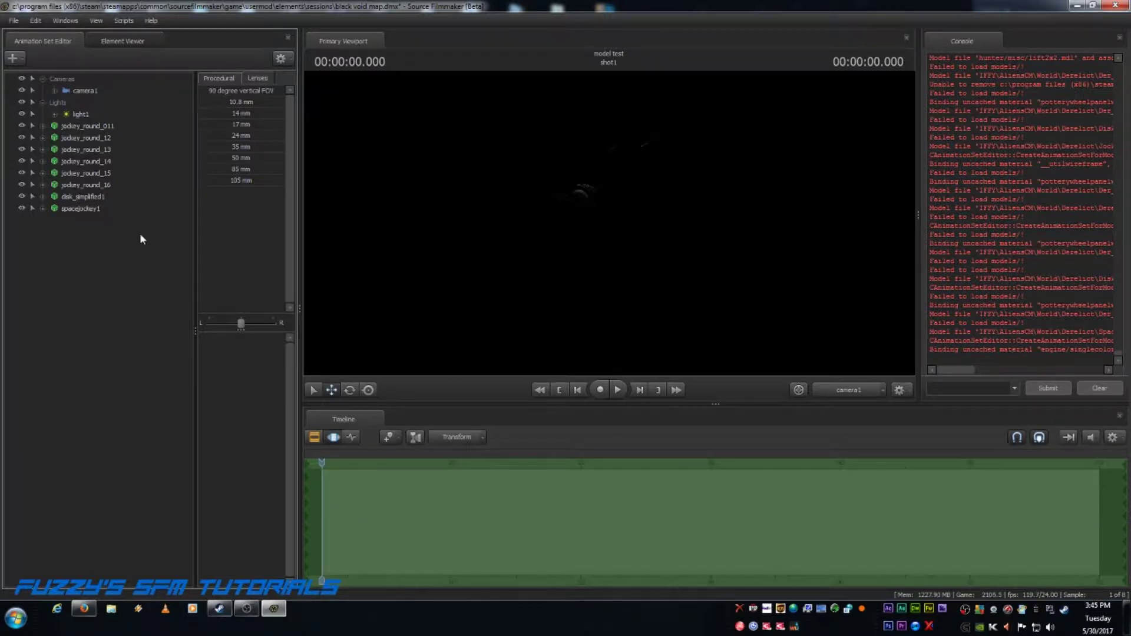
- Remap light1's farZAtten slider to a higher maximum and set farZAtten to about two thirds of the new range
left_click(76, 115)
right_click(254, 498)
left_click(267, 512)
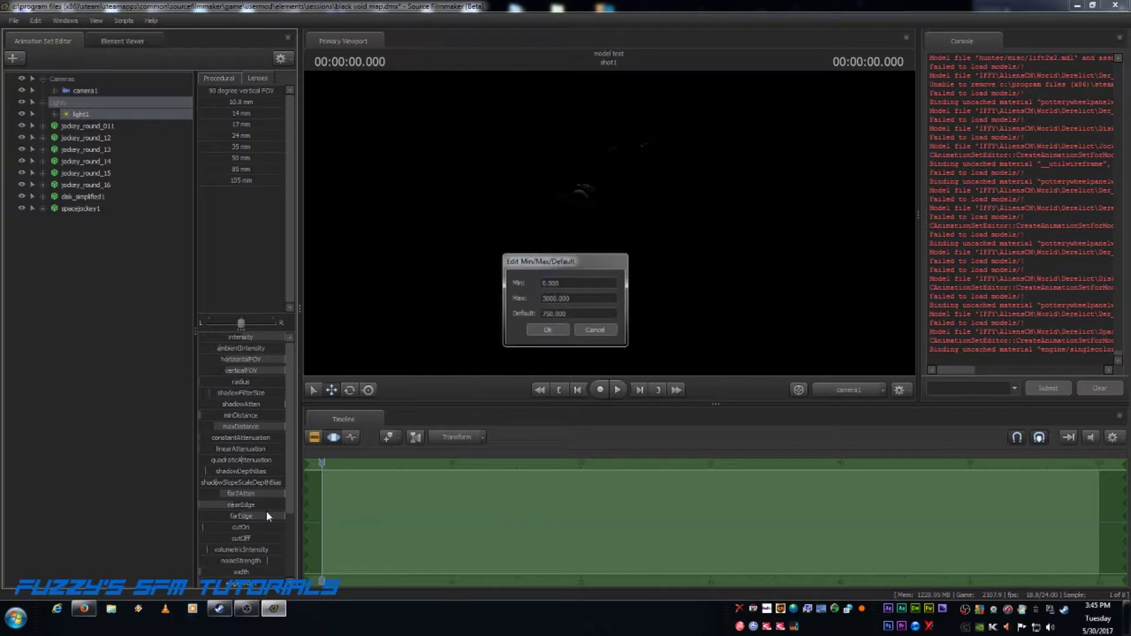
left_click(558, 298)
key("Return")
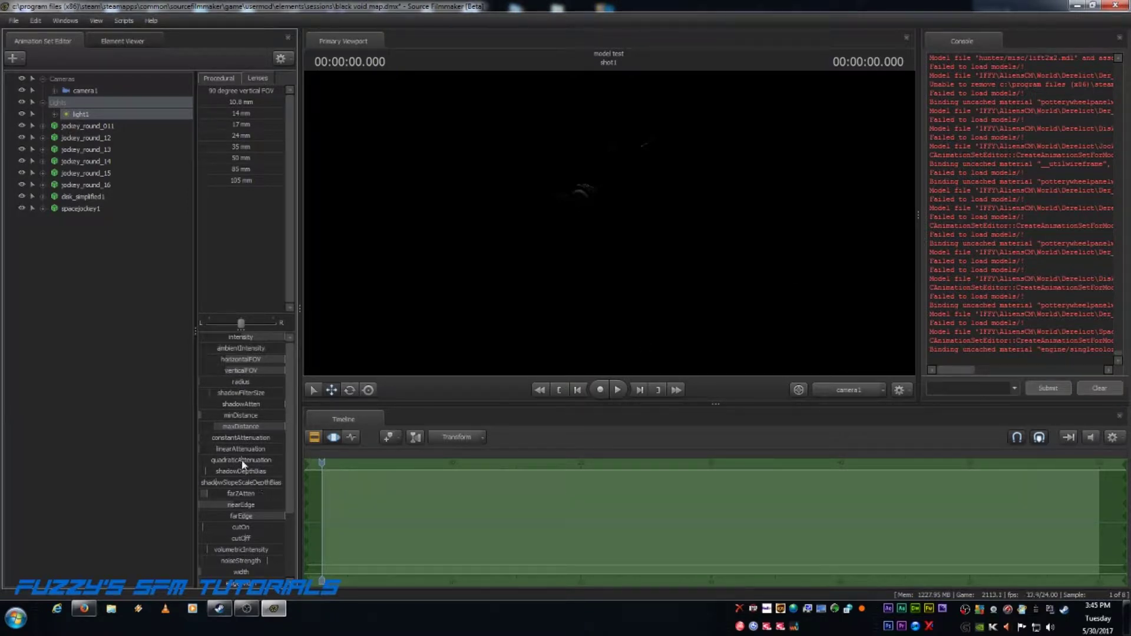
left_click(210, 493)
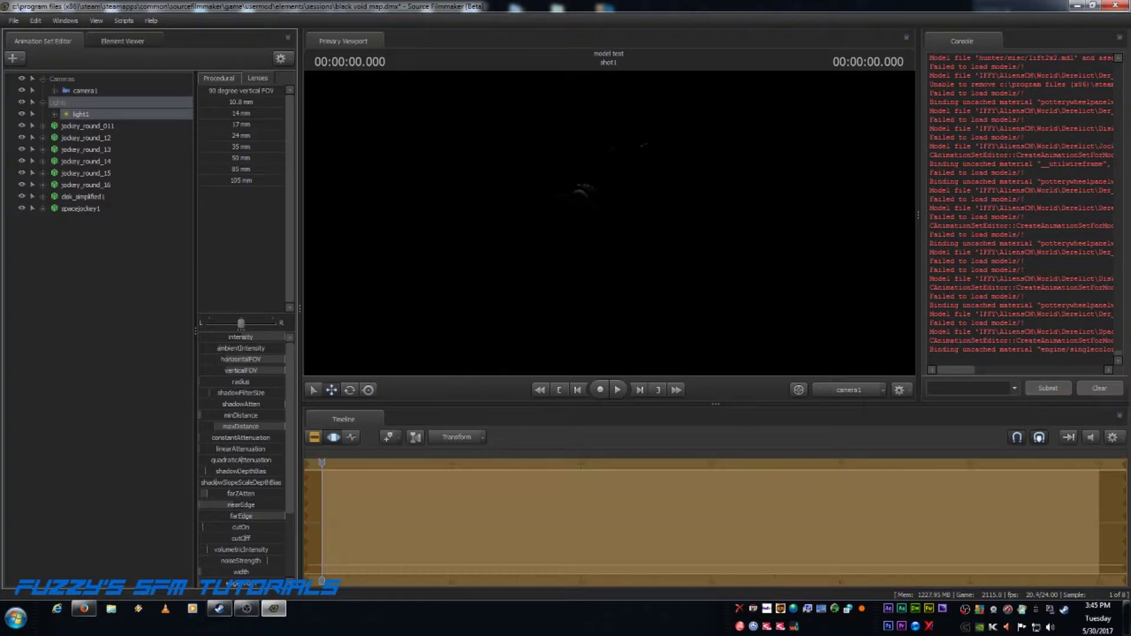
left_click_drag(224, 493, 282, 492)
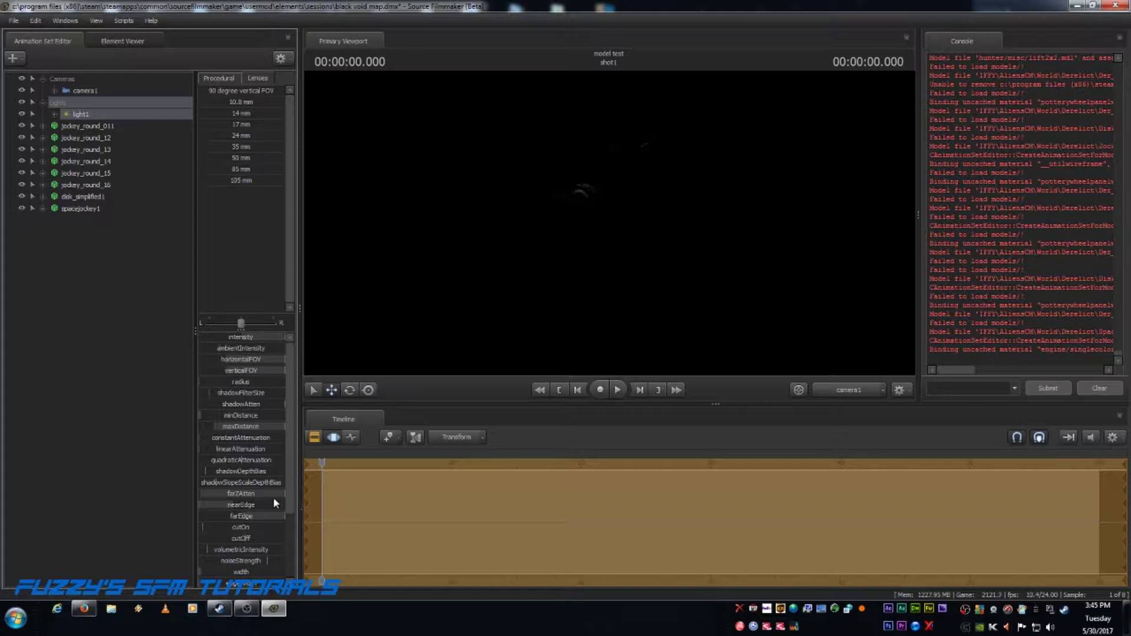
left_click_drag(284, 496, 258, 497)
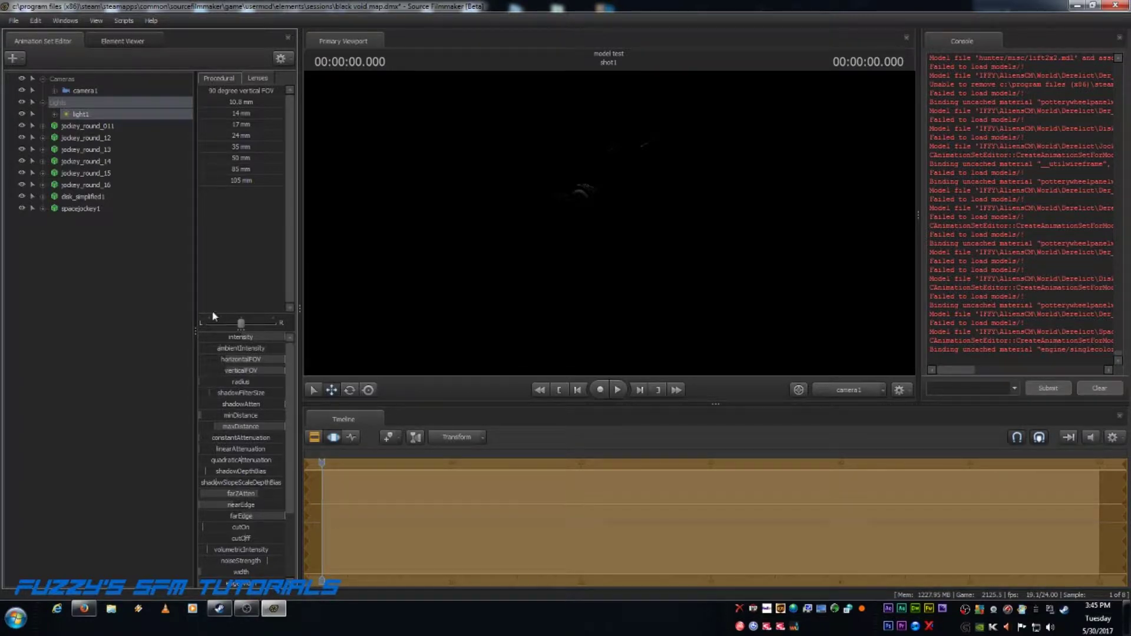
- Remap light1's horizontalFOV and verticalFOV sliders to higher maximums and raise both values to the end of their range
right_click(239, 361)
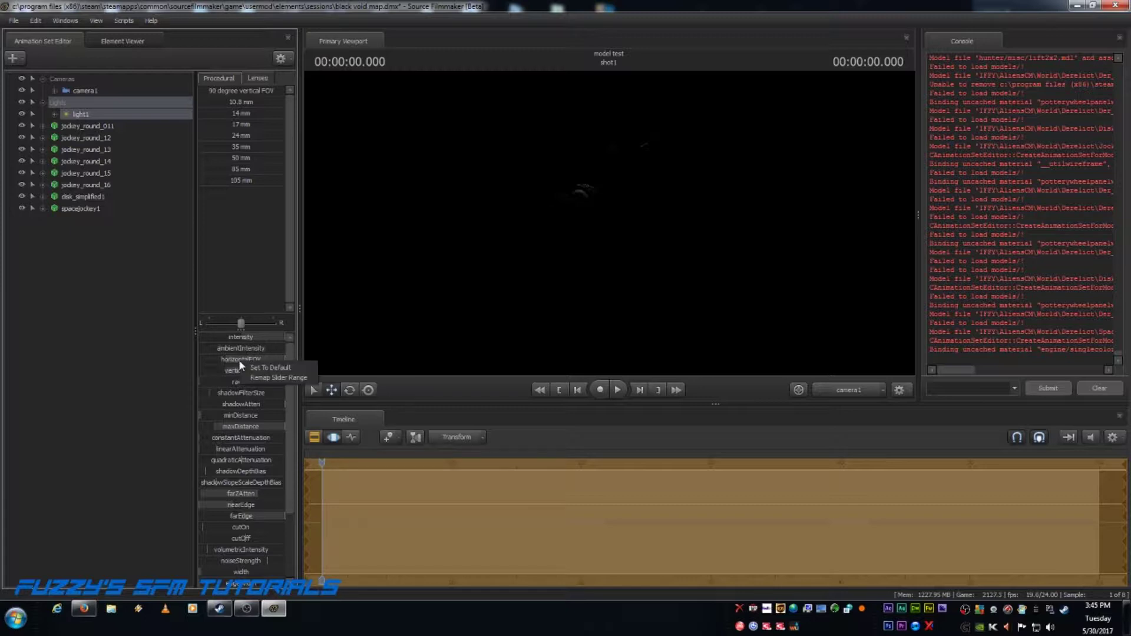
left_click(263, 378)
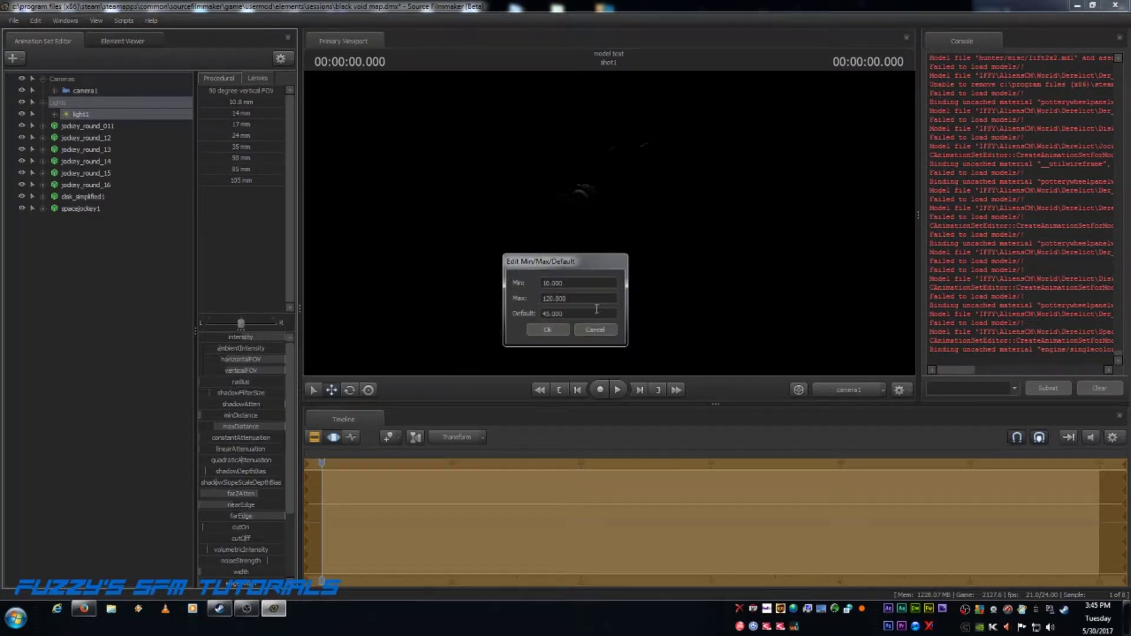
left_click(553, 299)
type("00")
left_click(548, 330)
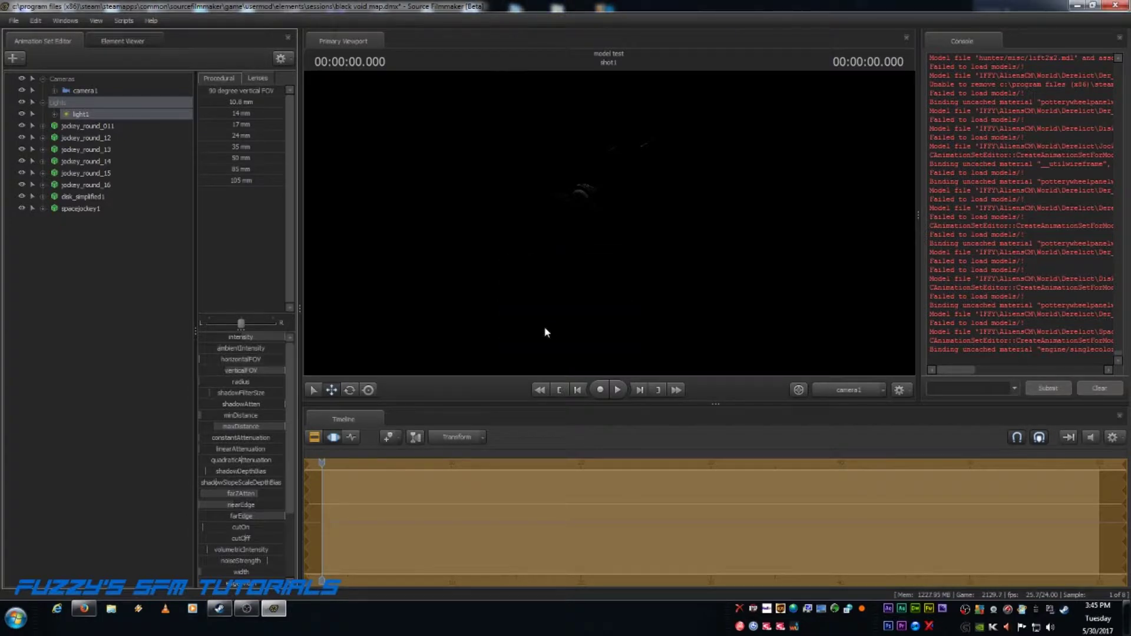
right_click(253, 373)
left_click(278, 386)
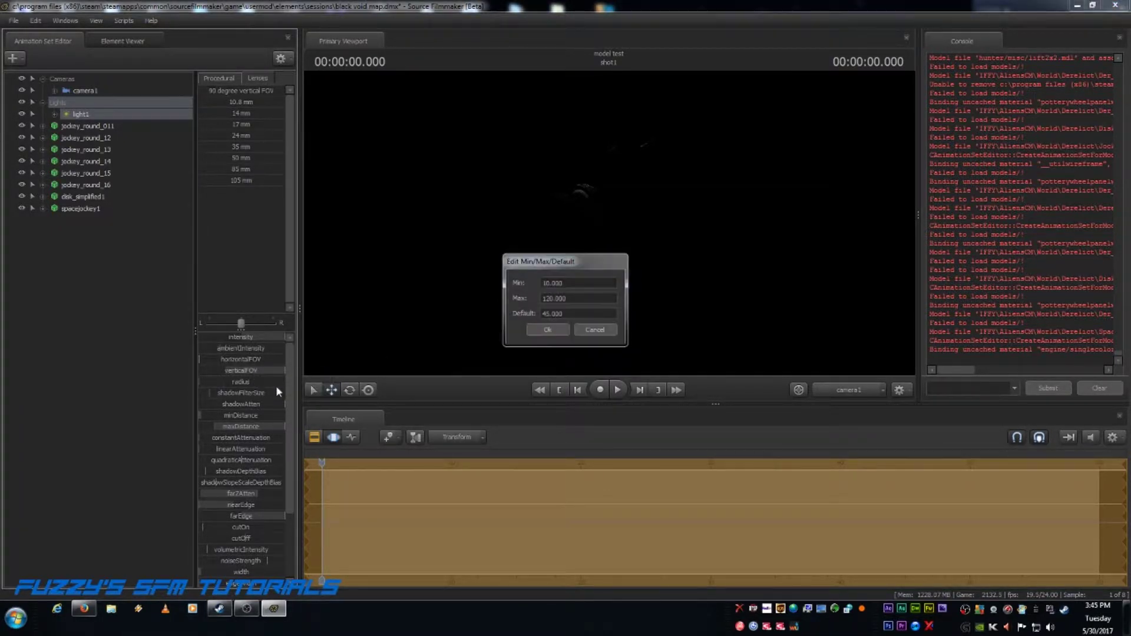
left_click(549, 298)
key("Return")
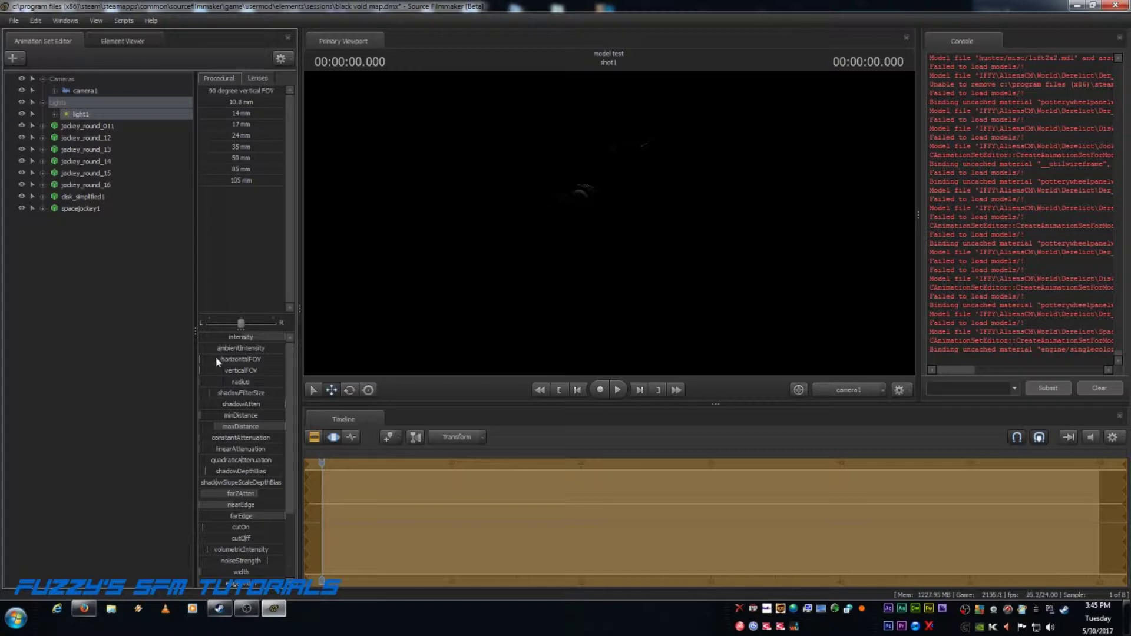
left_click_drag(203, 359, 284, 359)
left_click_drag(210, 371, 261, 371)
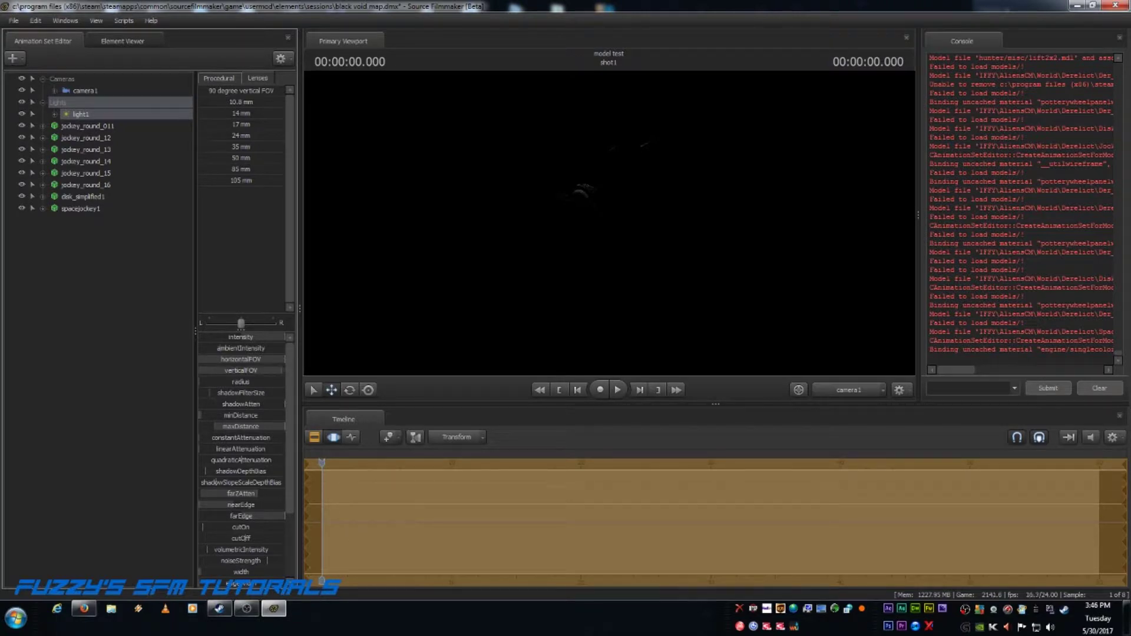
- Remap light1's intensity slider to a higher maximum, raise the intensity slightly within that range, and apply the light changes
right_click(264, 336)
left_click(290, 352)
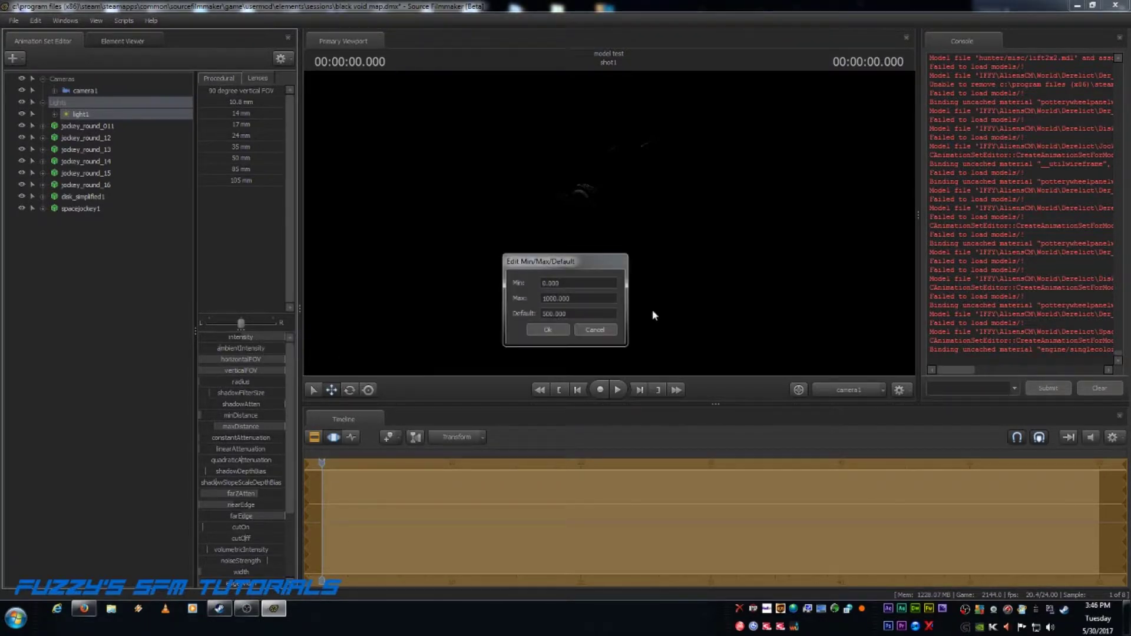
left_click(557, 298)
type("00")
left_click(548, 330)
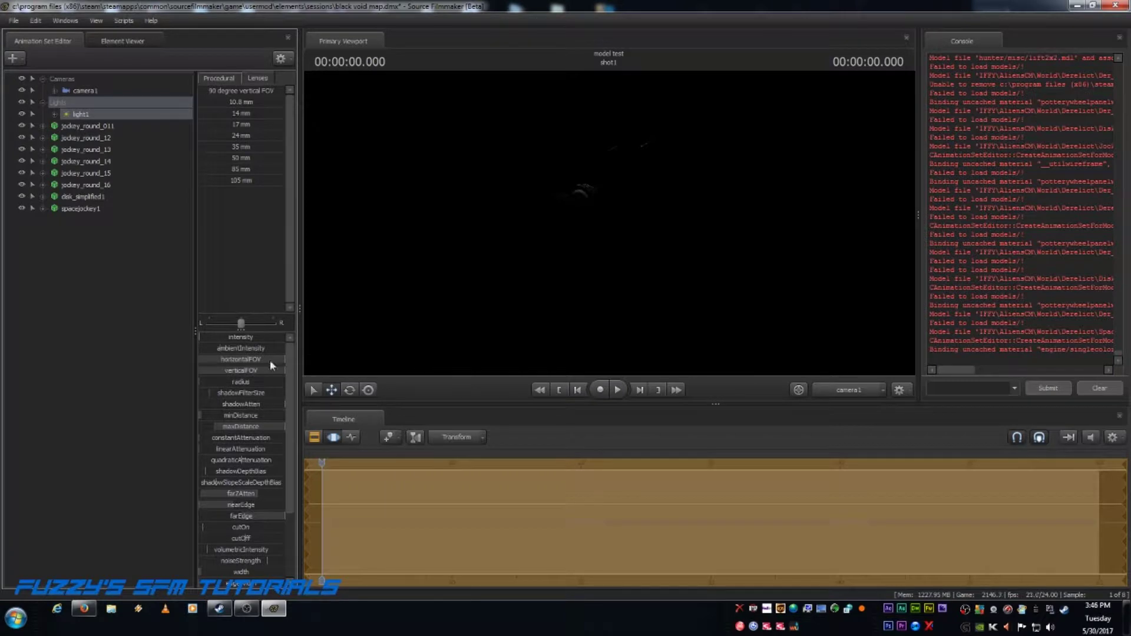
left_click_drag(211, 339, 231, 339)
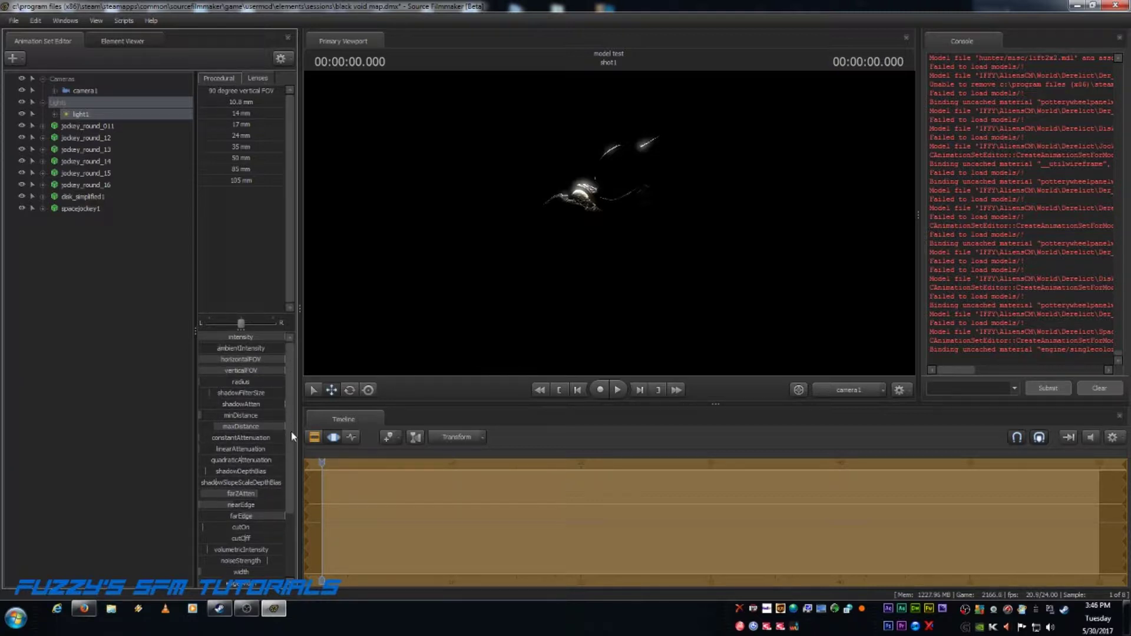
left_click(133, 327)
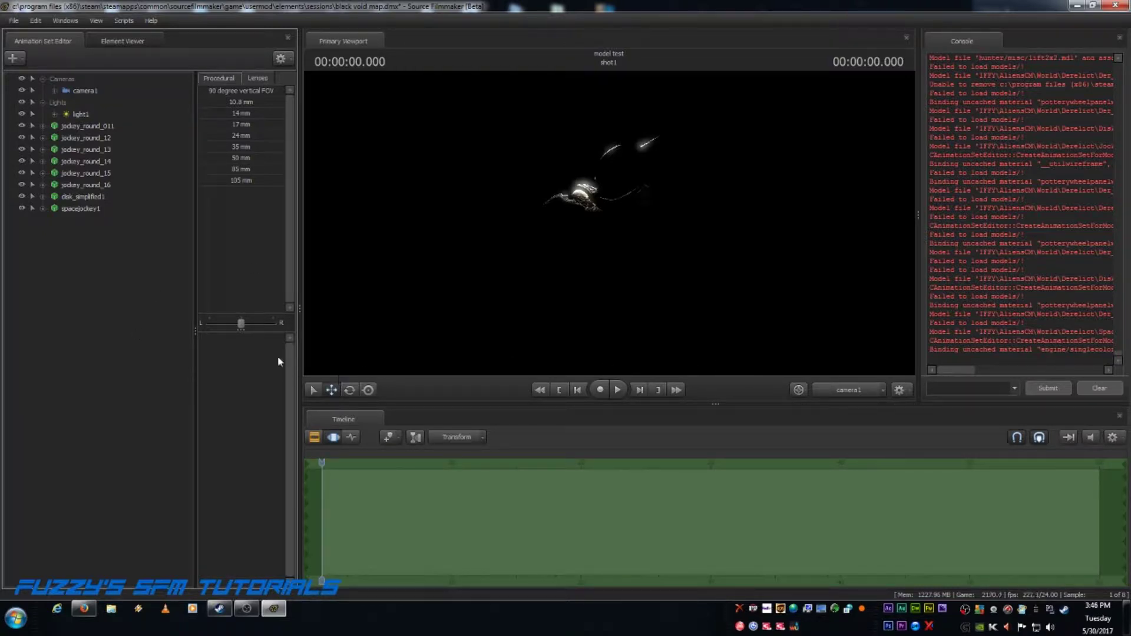
- Raise light1's width, height, edgeWidth and edgeHeight to their maximum values
left_click(81, 117)
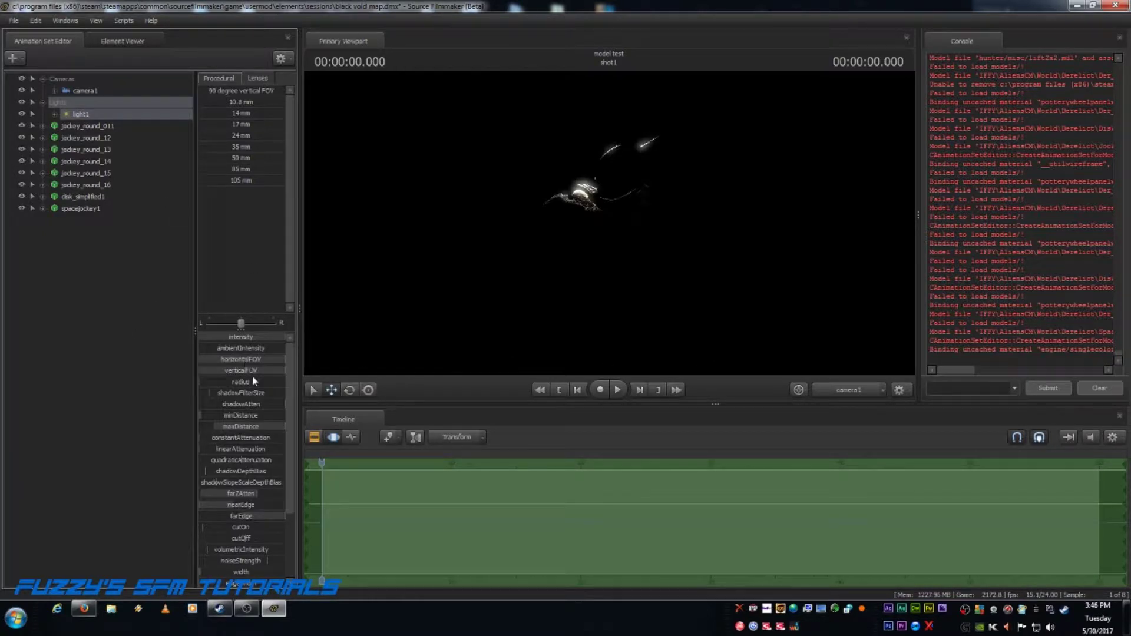
scroll(288, 434, "down", 3)
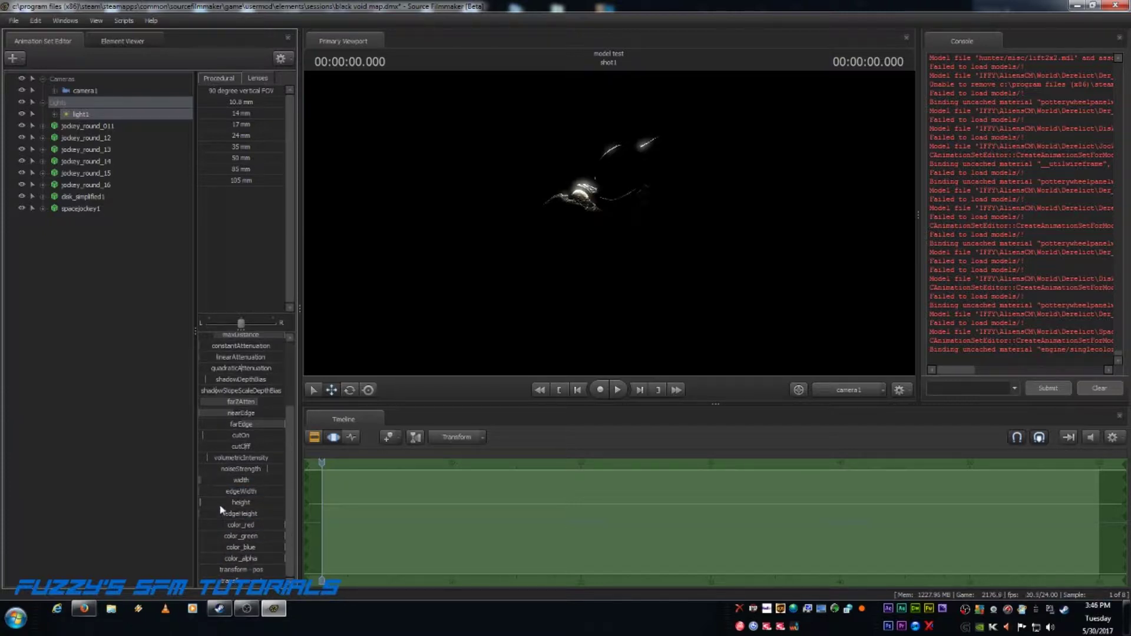
left_click_drag(198, 480, 285, 479)
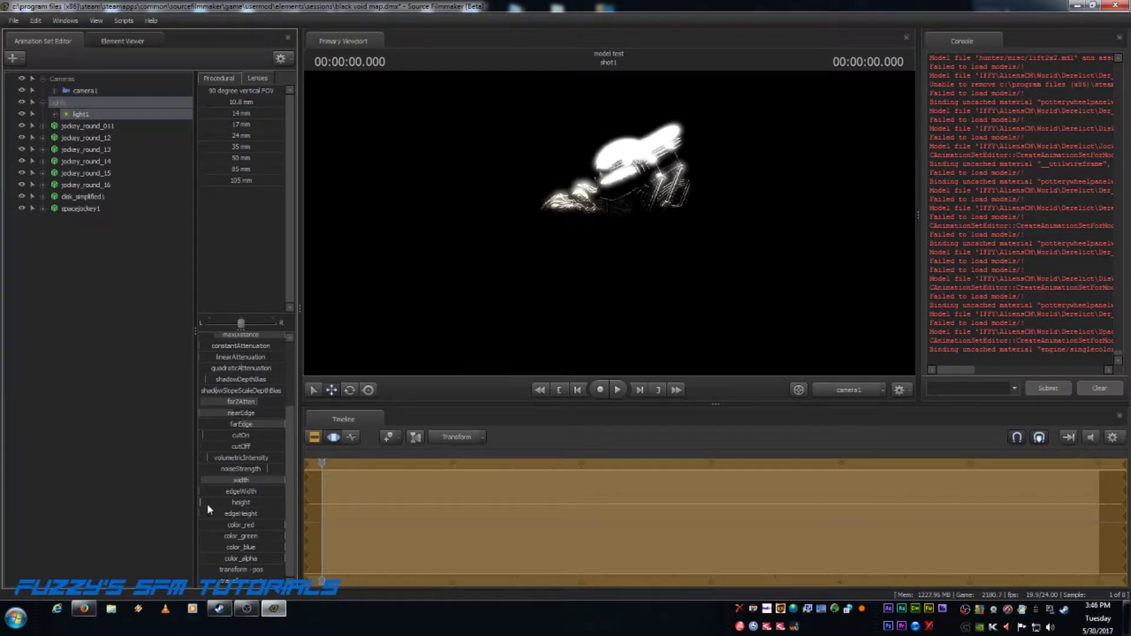
left_click_drag(204, 503, 285, 502)
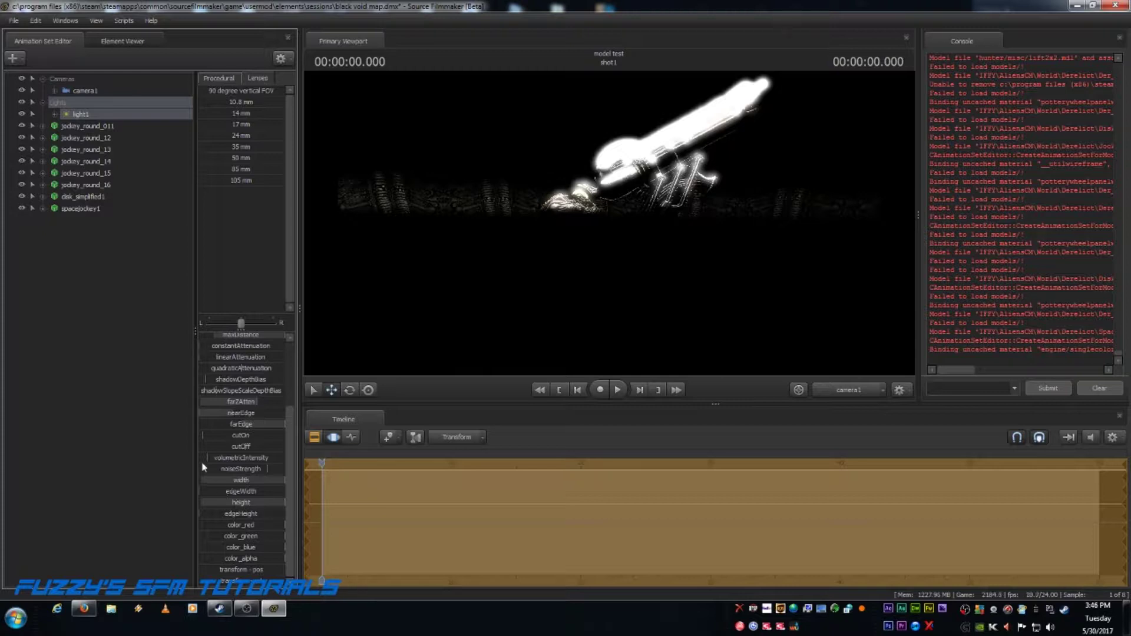
left_click_drag(203, 489, 285, 490)
left_click_drag(207, 515, 286, 514)
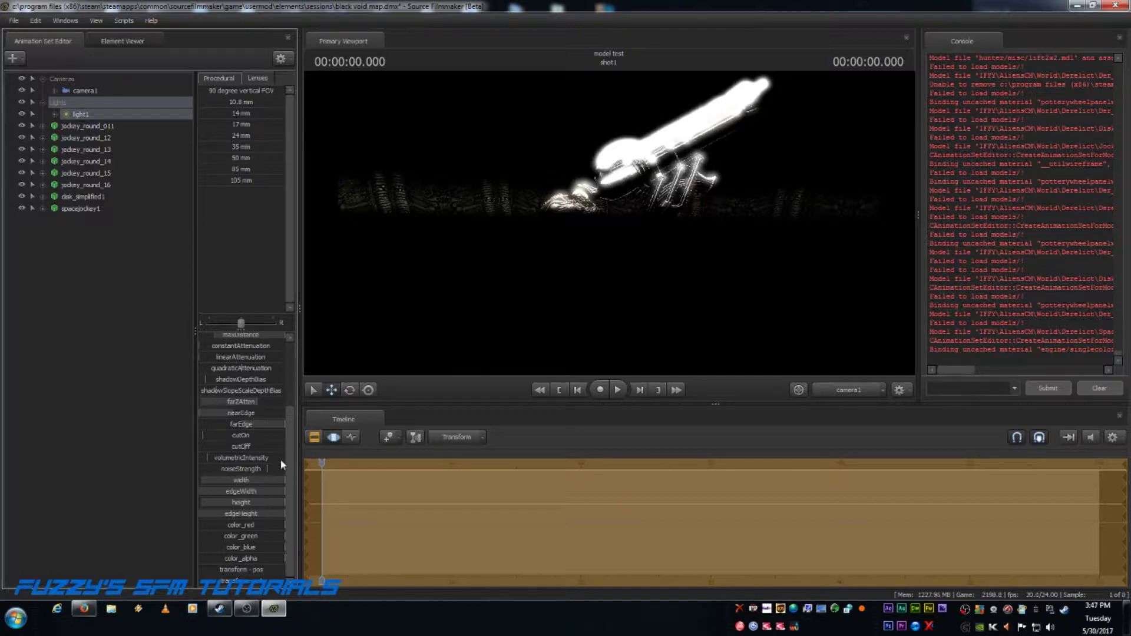
- Remap light1's farEdge slider to a higher maximum, set farEdge low in that range, and reduce maxDistance to about half its range
right_click(255, 424)
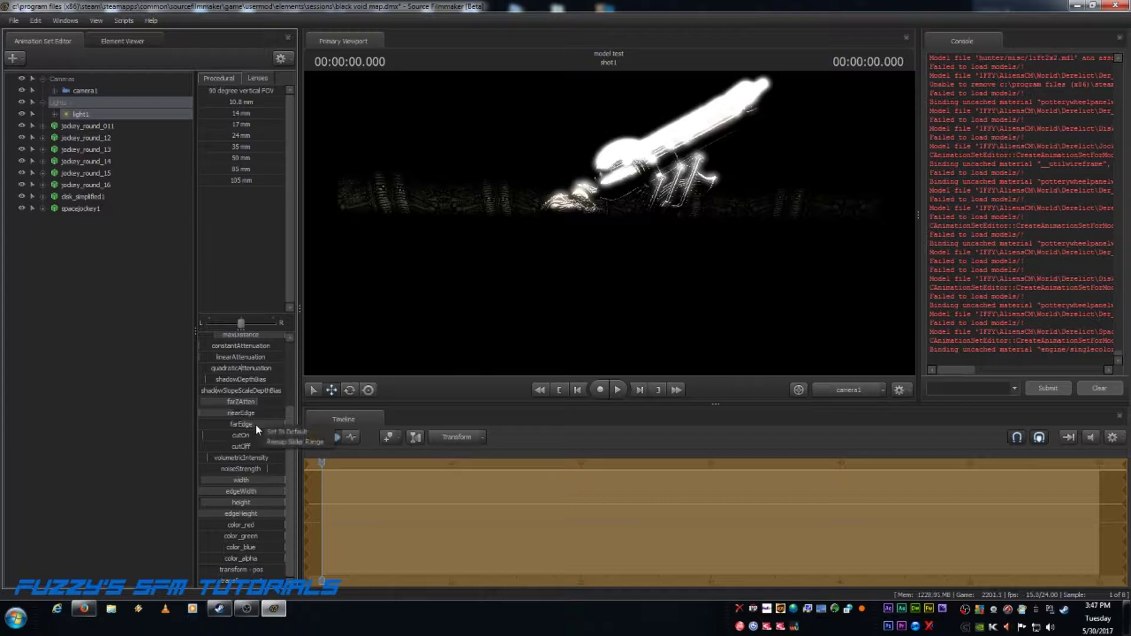
left_click(294, 443)
left_click(549, 298)
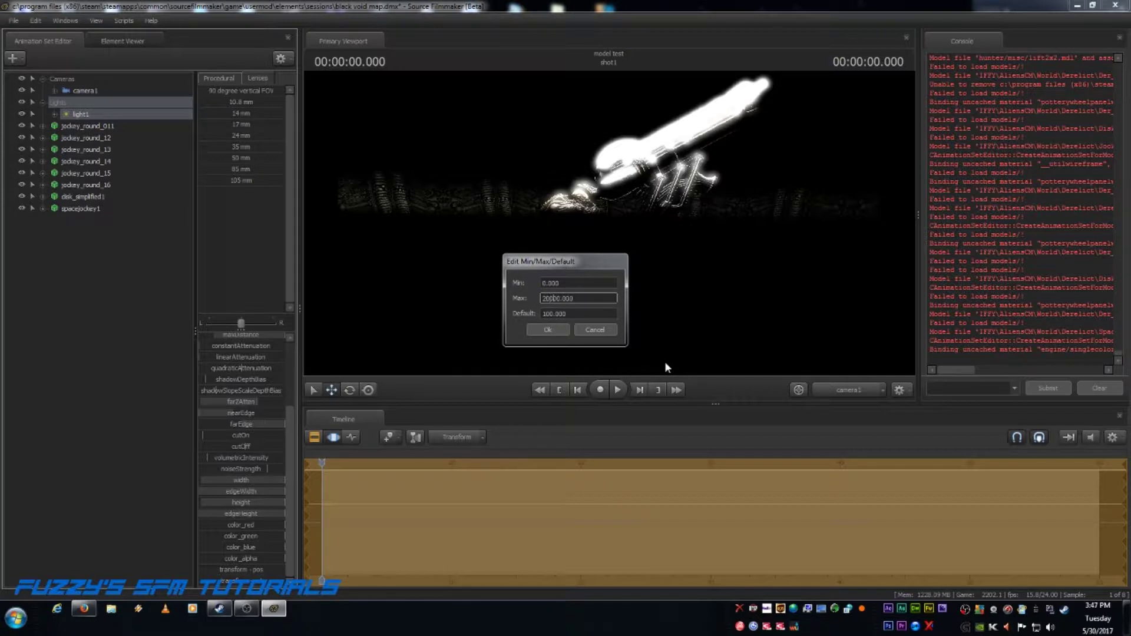
key("Return")
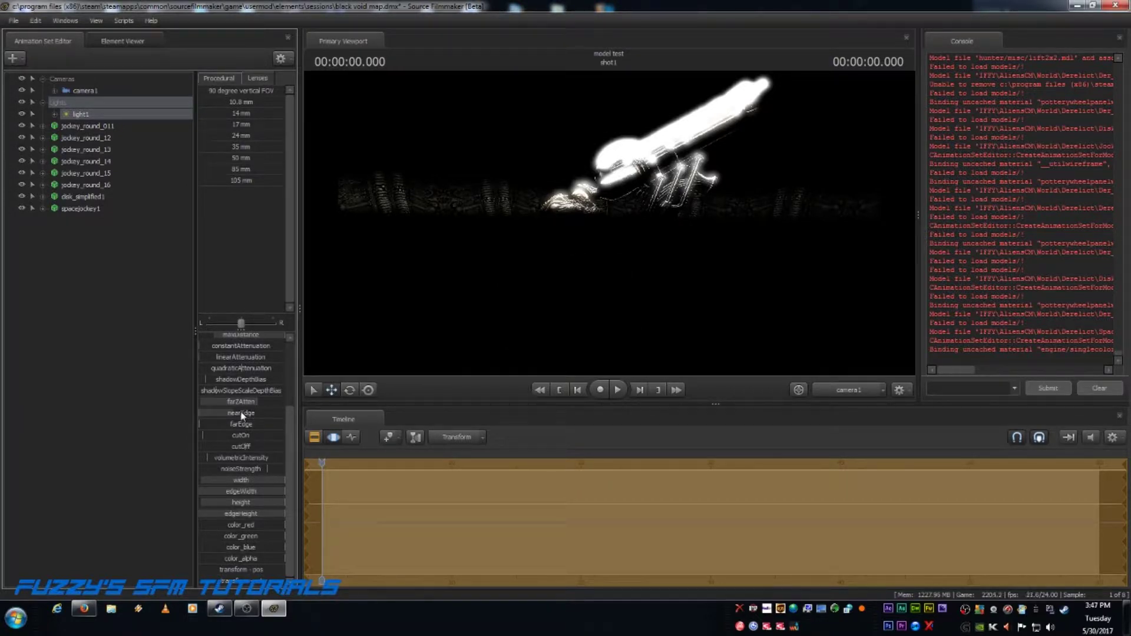
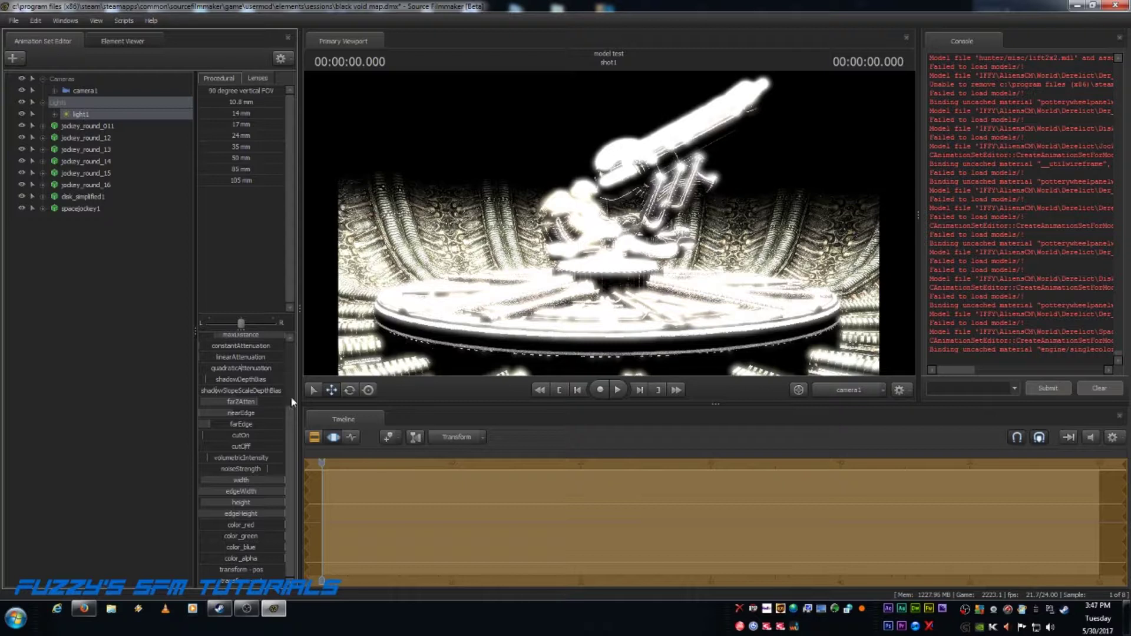
left_click_drag(290, 438, 298, 368)
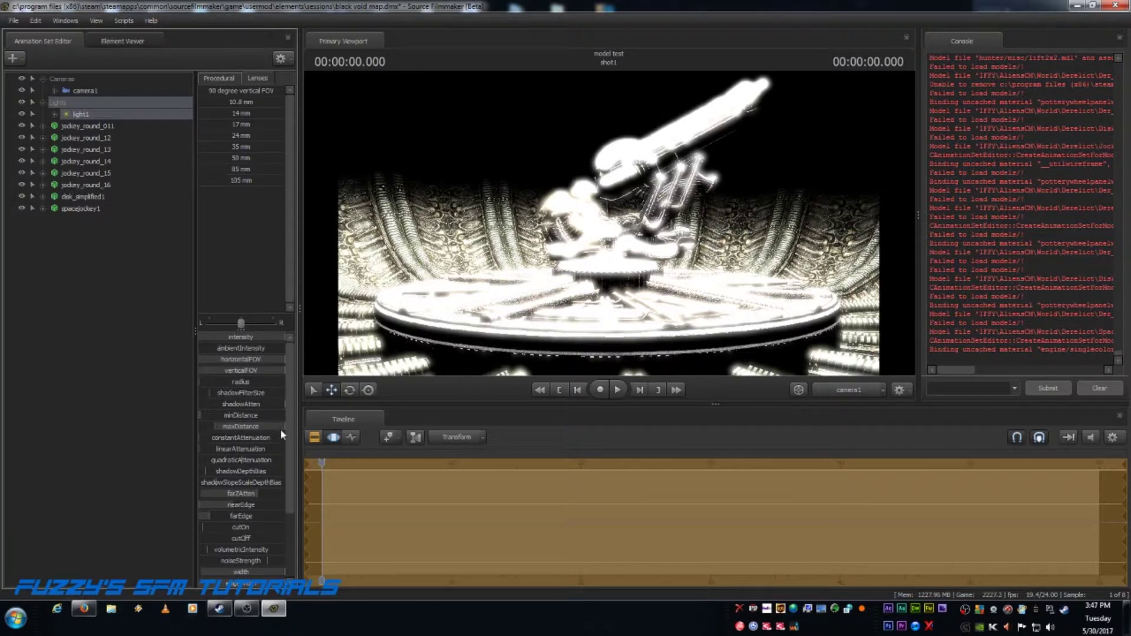
left_click_drag(281, 427, 244, 430)
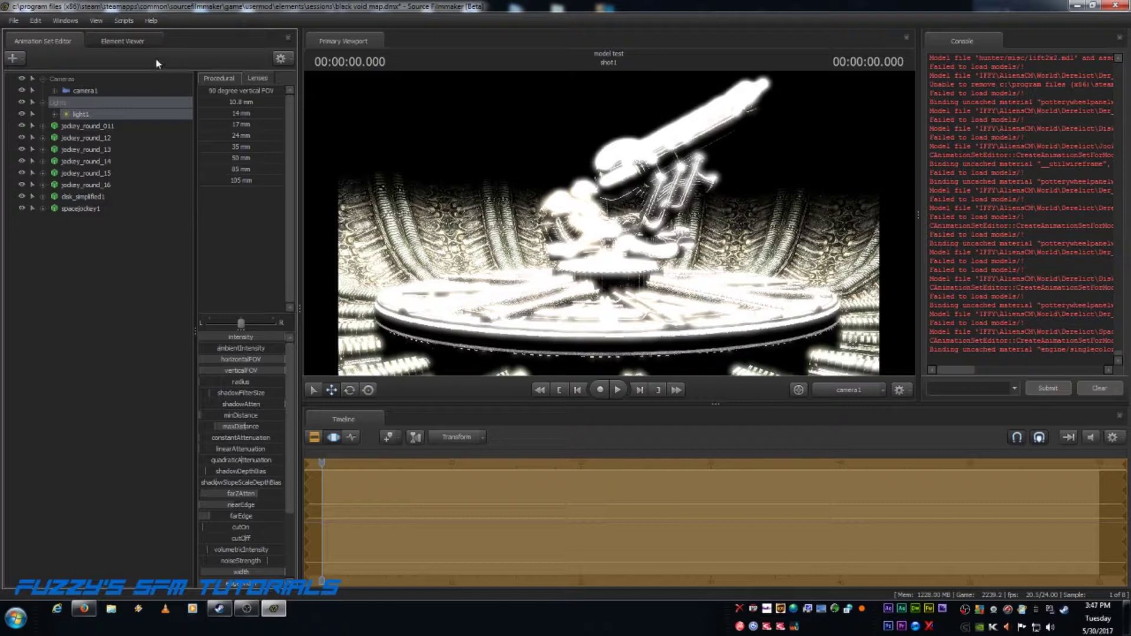
- Look through light1, pull it back until the central disk is small within the lit chamber, and return to the Work Camera
left_click_drag(79, 113, 513, 240)
key("s")
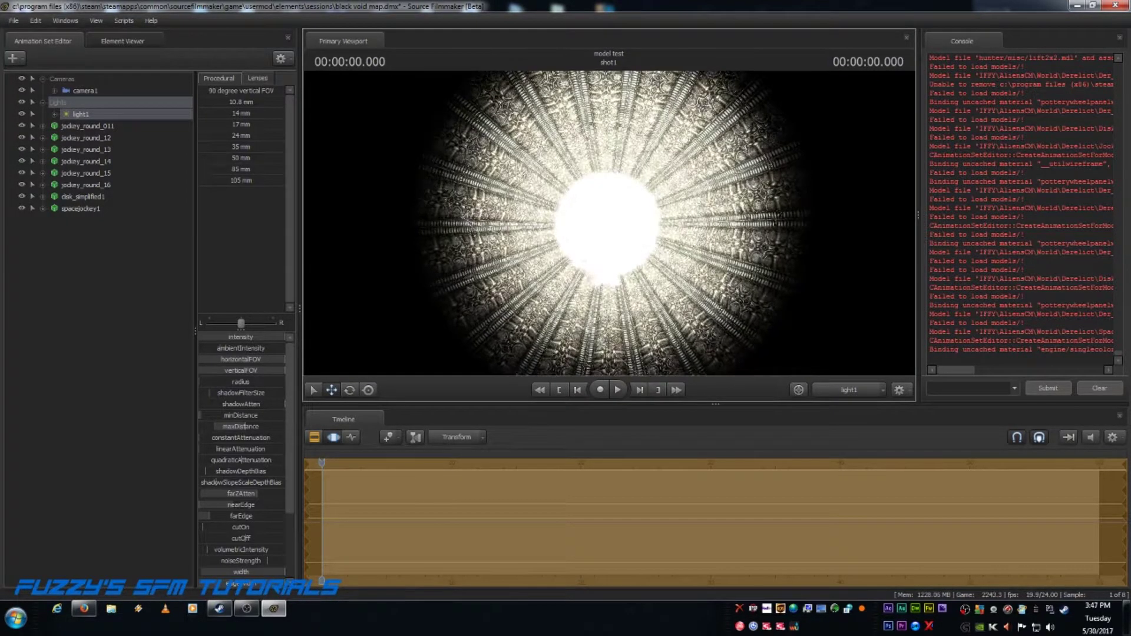
key("s")
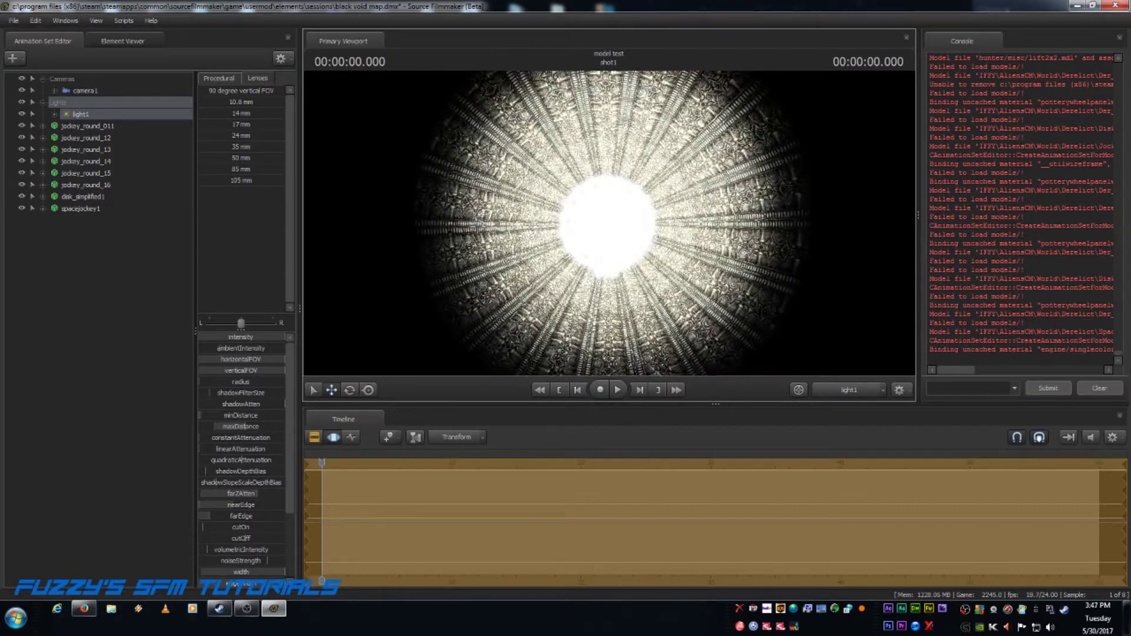
key("s")
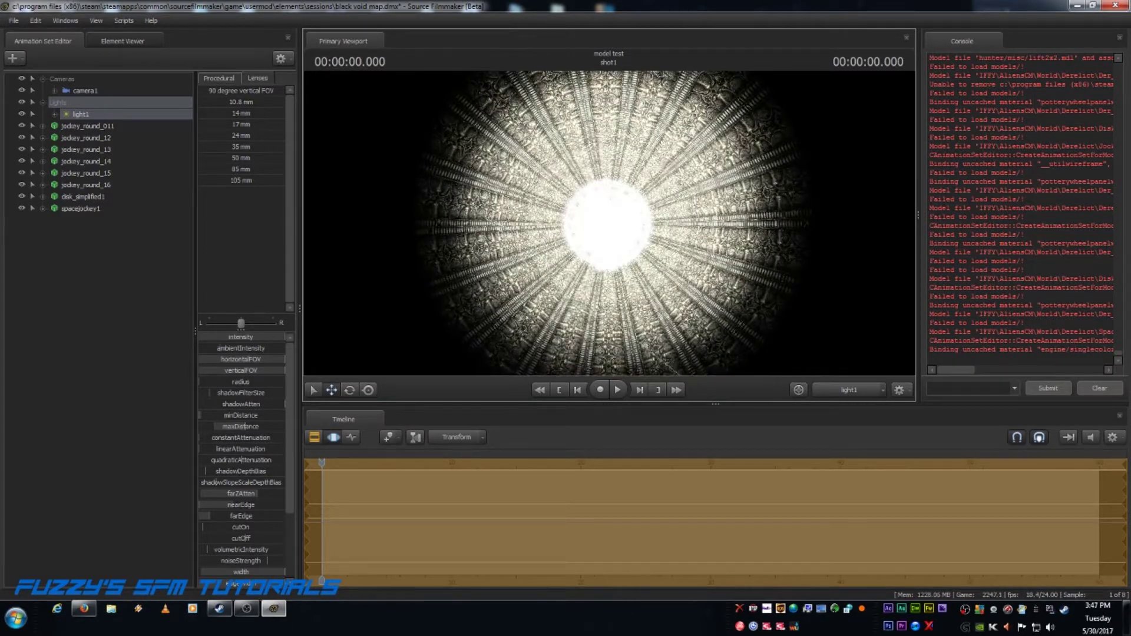
key("s")
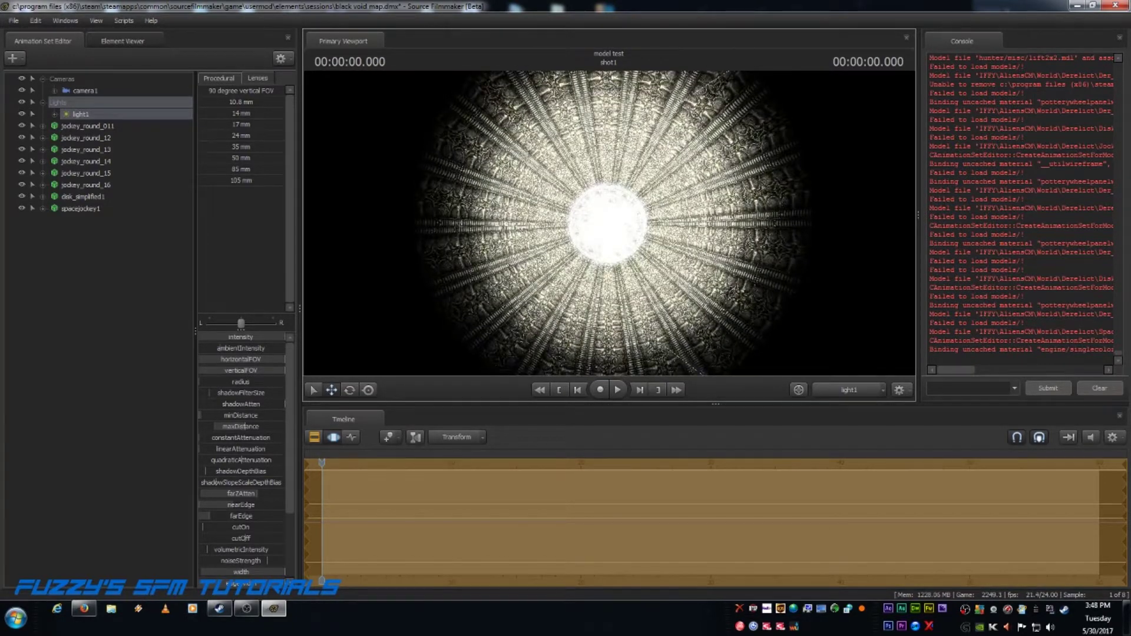
key("s")
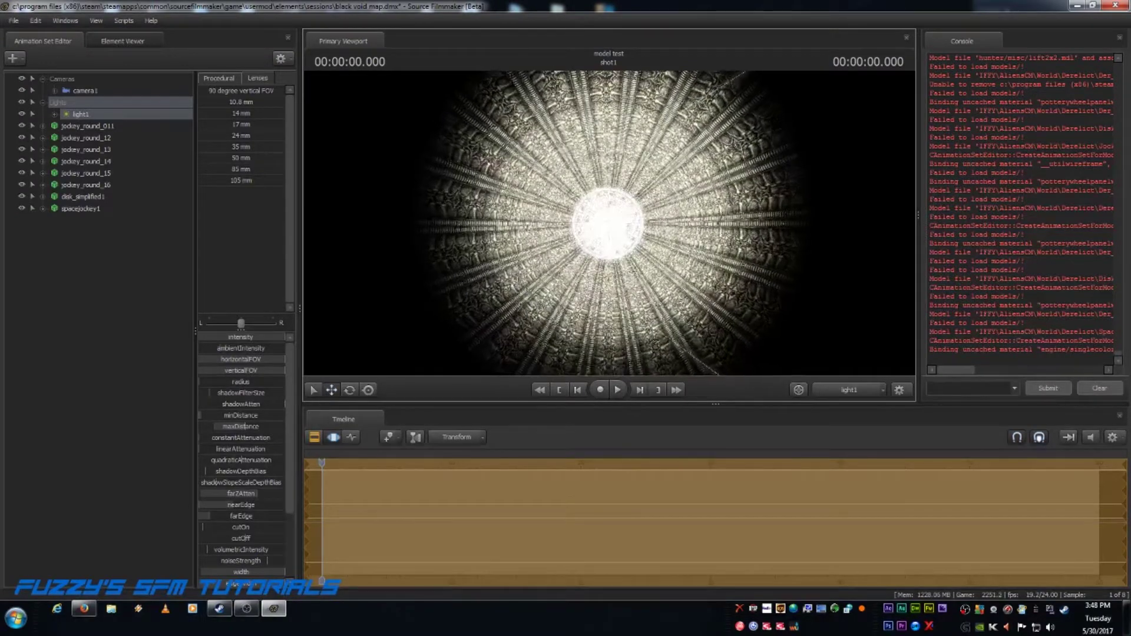
key("s")
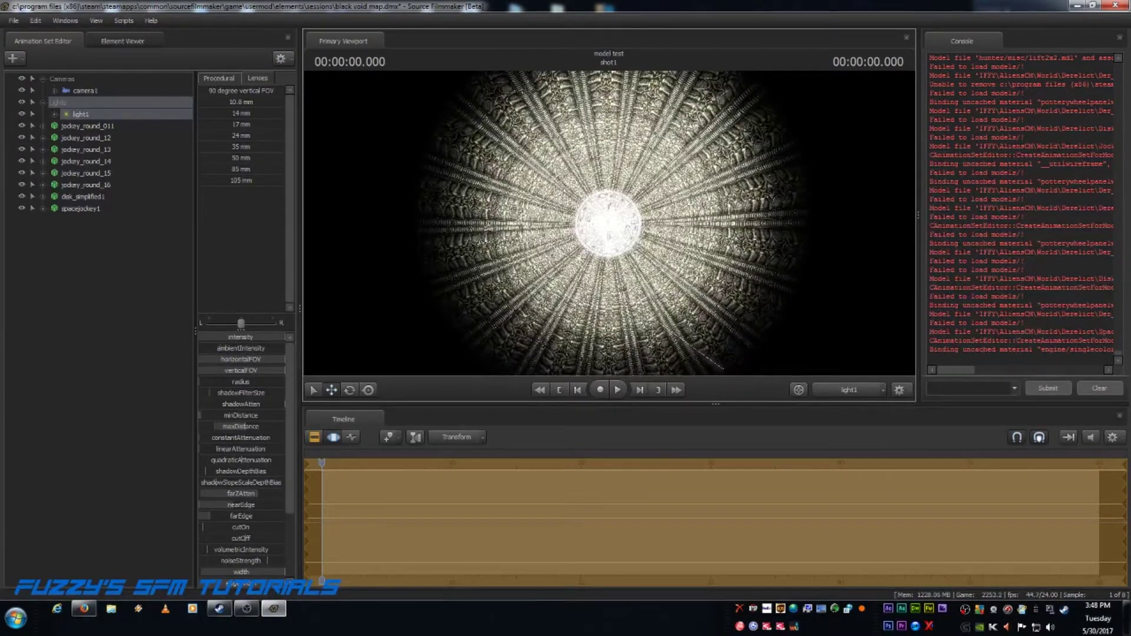
key("s")
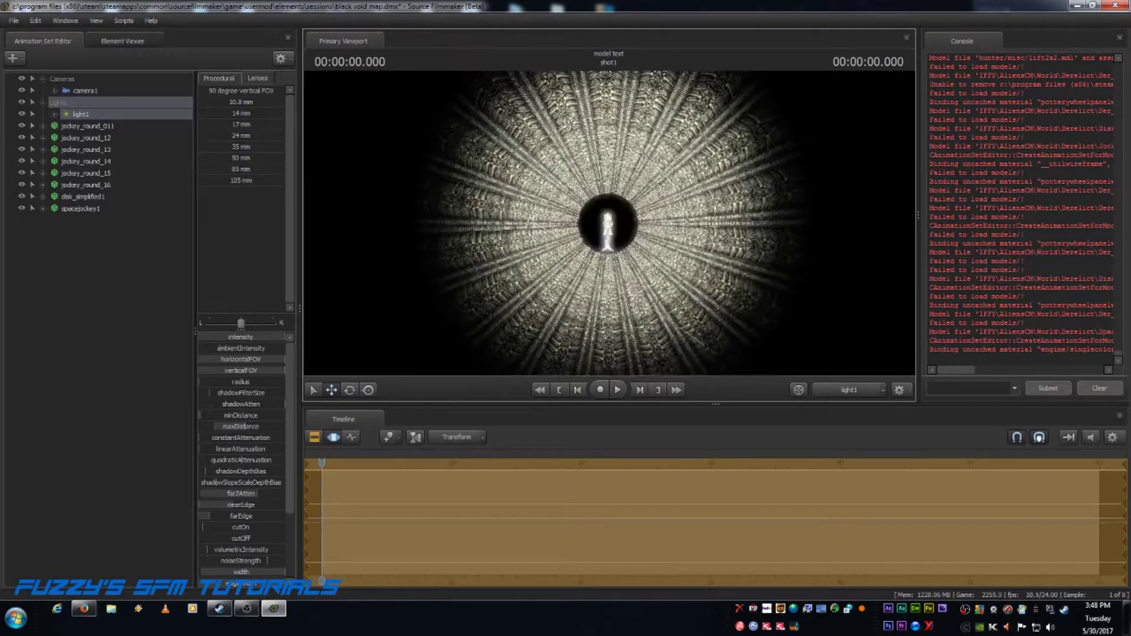
key("w")
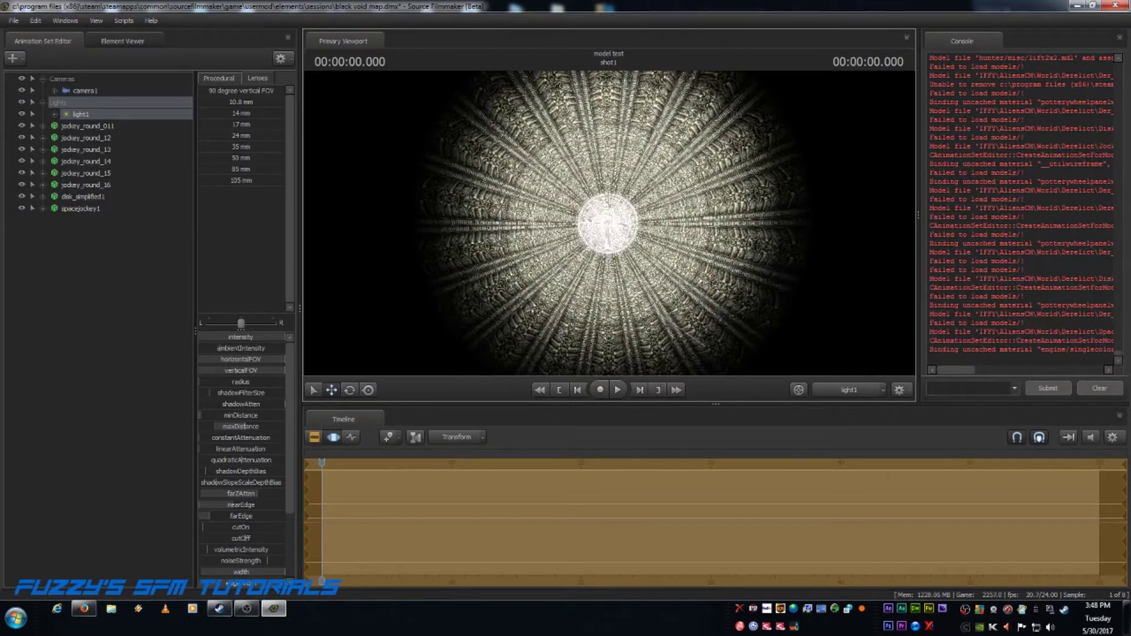
left_click(848, 390)
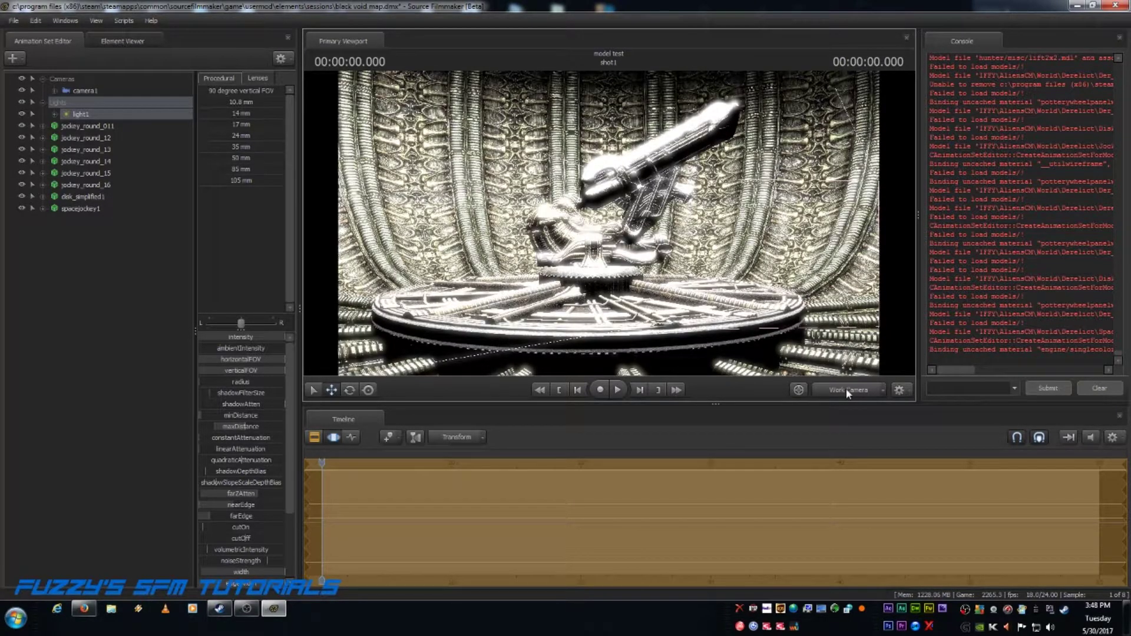
- Switch the viewport to camera1 and round off light1's intensity by removing its trailing decimals
left_click(848, 391)
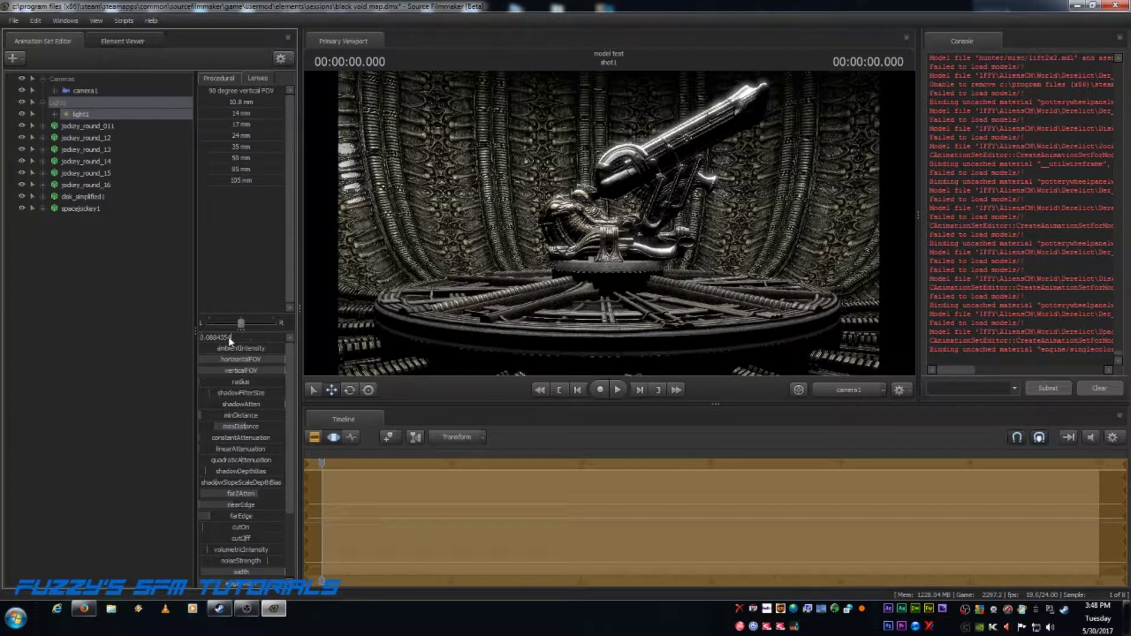
left_click(238, 339)
left_click_drag(237, 338, 211, 337)
key("BackSpace")
key("Return")
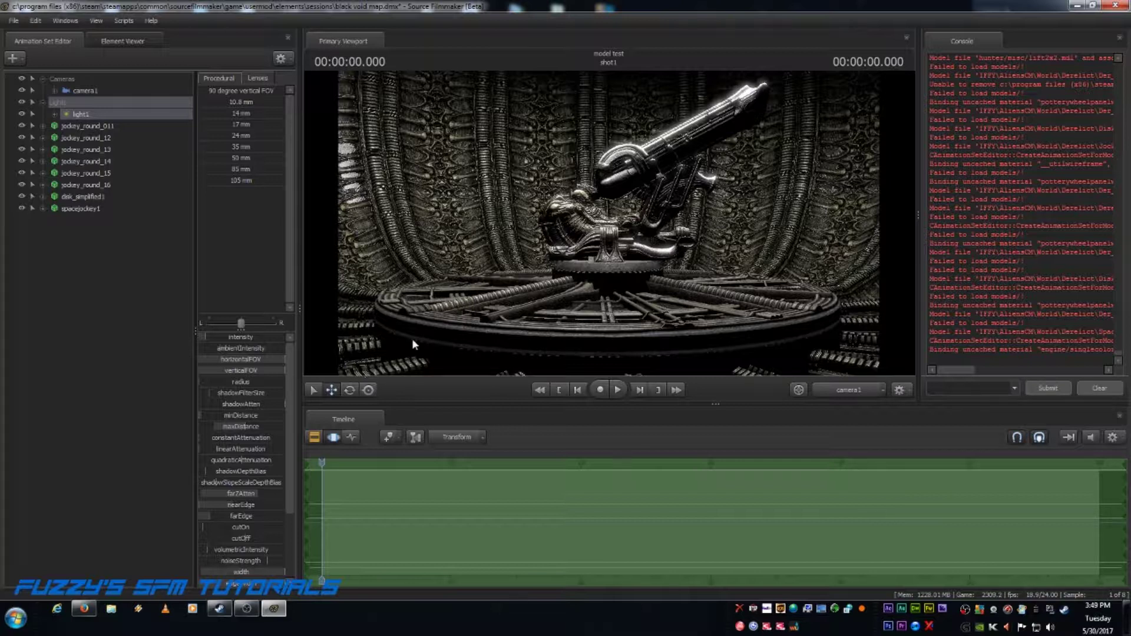
left_click(559, 389)
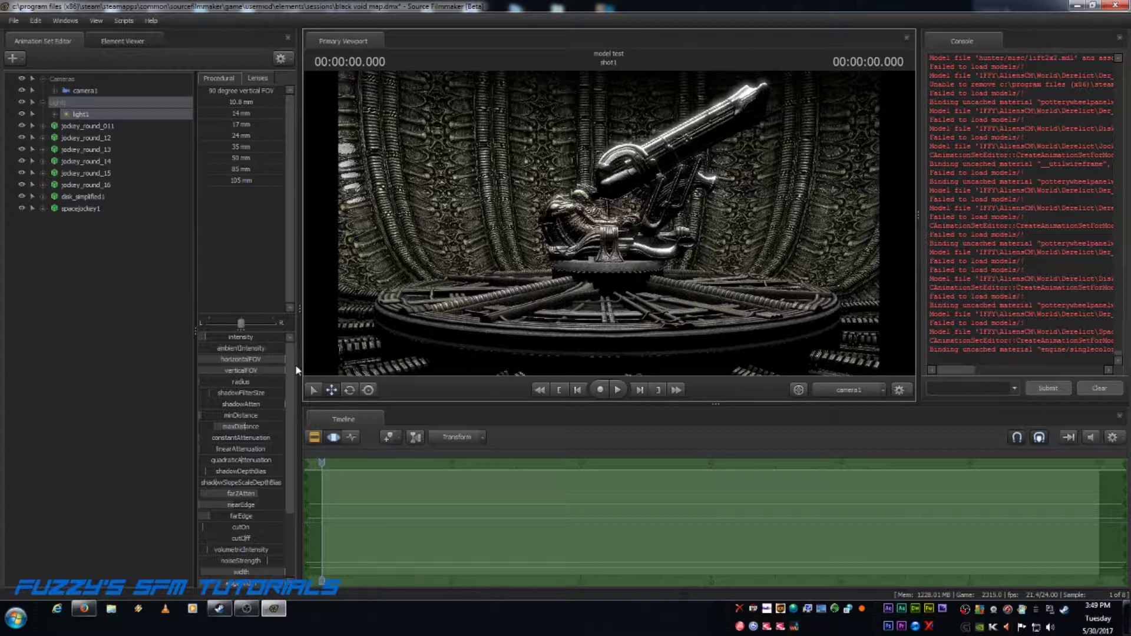
- Narrow light1's verticalFOV and horizontalFOV slightly below their maximums and set its intensity to 0.06
left_click(283, 373)
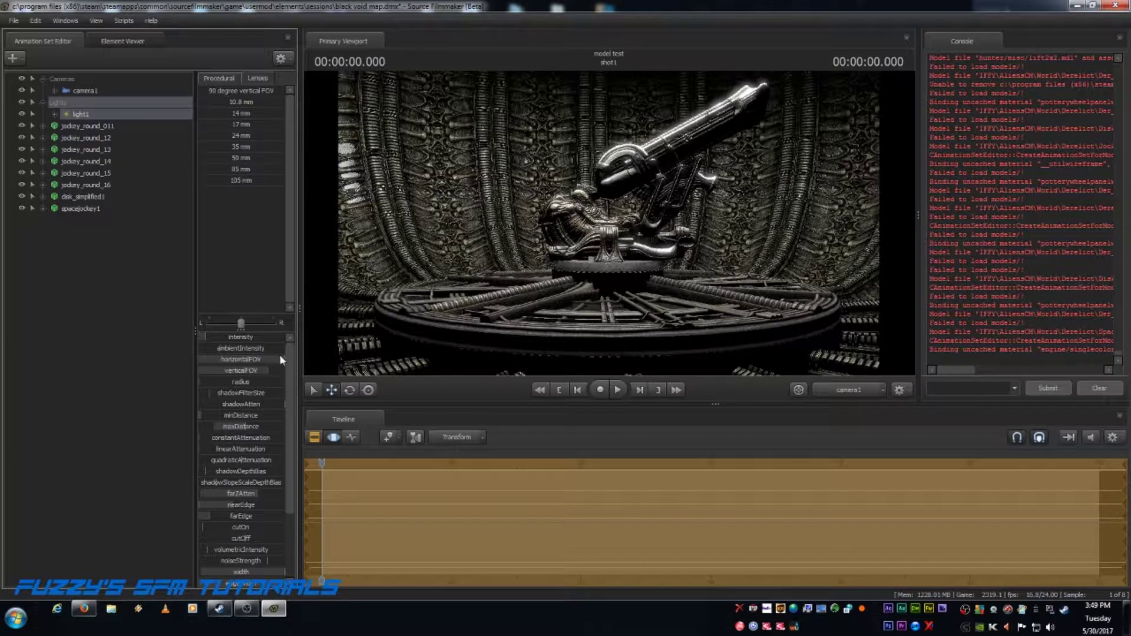
mouse_move(283, 362)
left_mouse_down()
mouse_move(269, 360)
mouse_move(280, 360)
left_mouse_up()
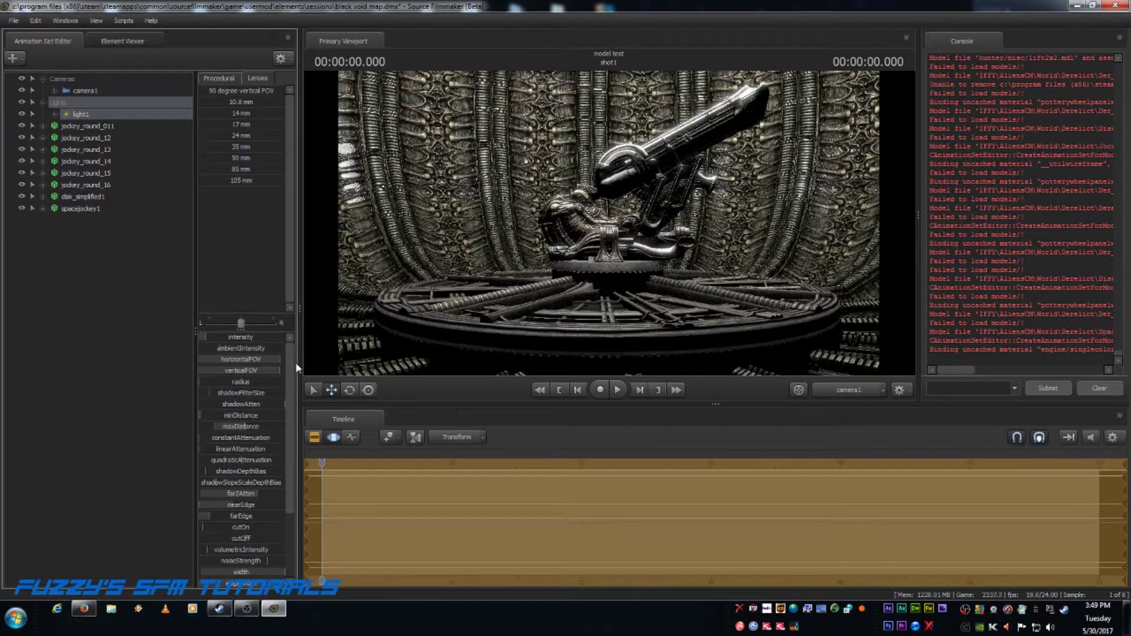
left_click(241, 337)
key("BackSpace")
type("6")
key("Return")
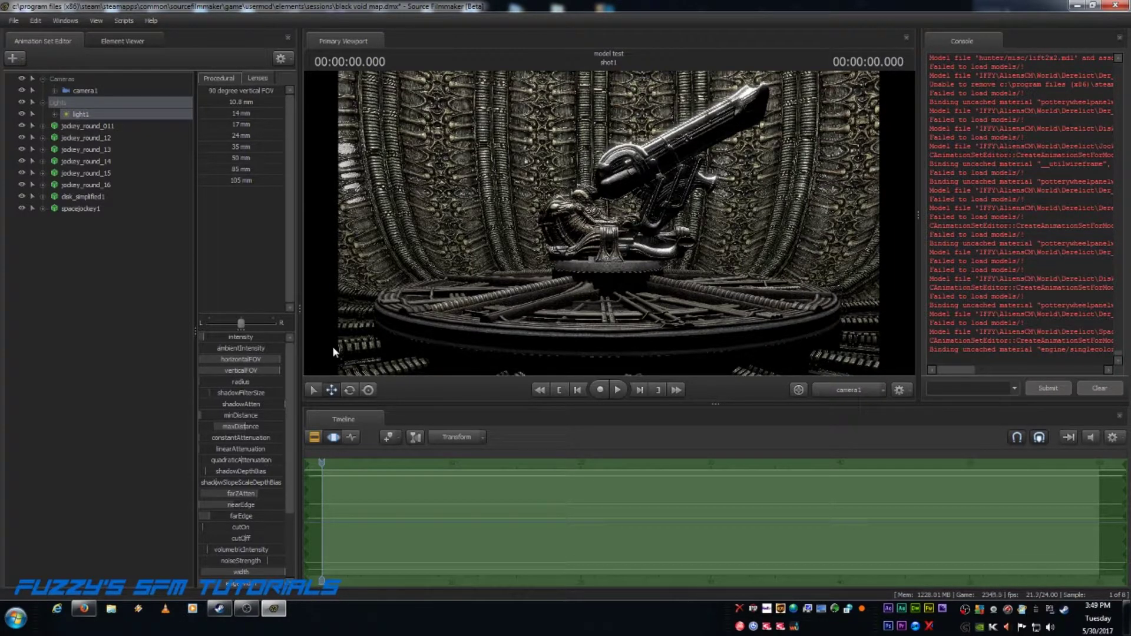
- Tint light1 blue by lowering color_red and color_green to a bit over a quarter of their ranges
scroll(290, 493, "down", 3)
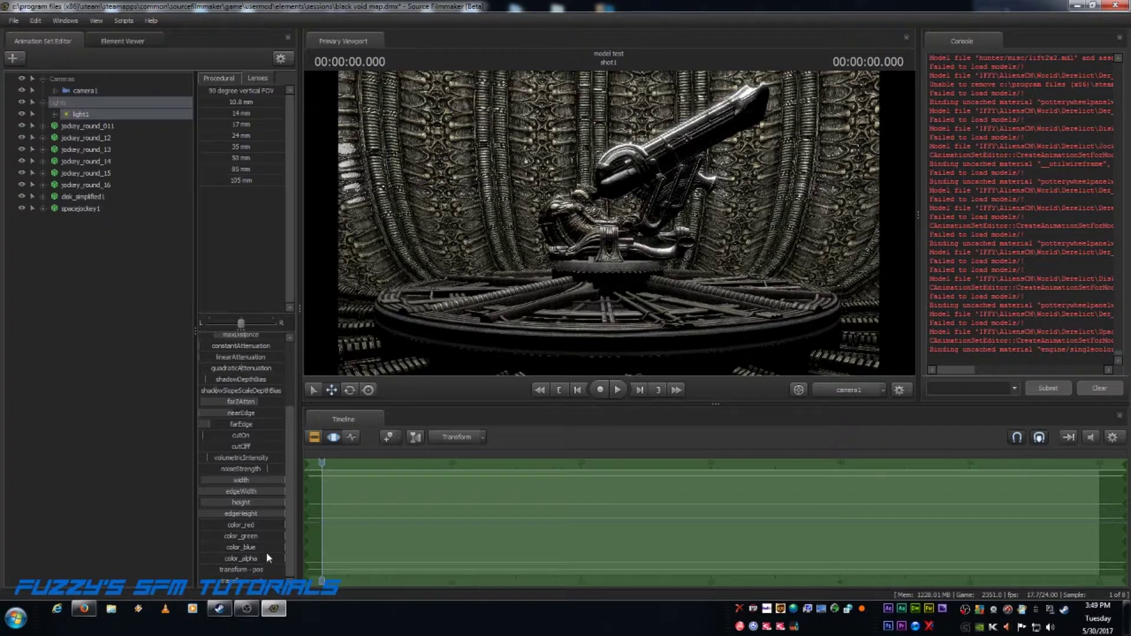
left_click(281, 525)
mouse_move(243, 525)
left_mouse_down()
mouse_move(224, 528)
mouse_move(268, 536)
mouse_move(201, 536)
mouse_move(225, 535)
left_mouse_up()
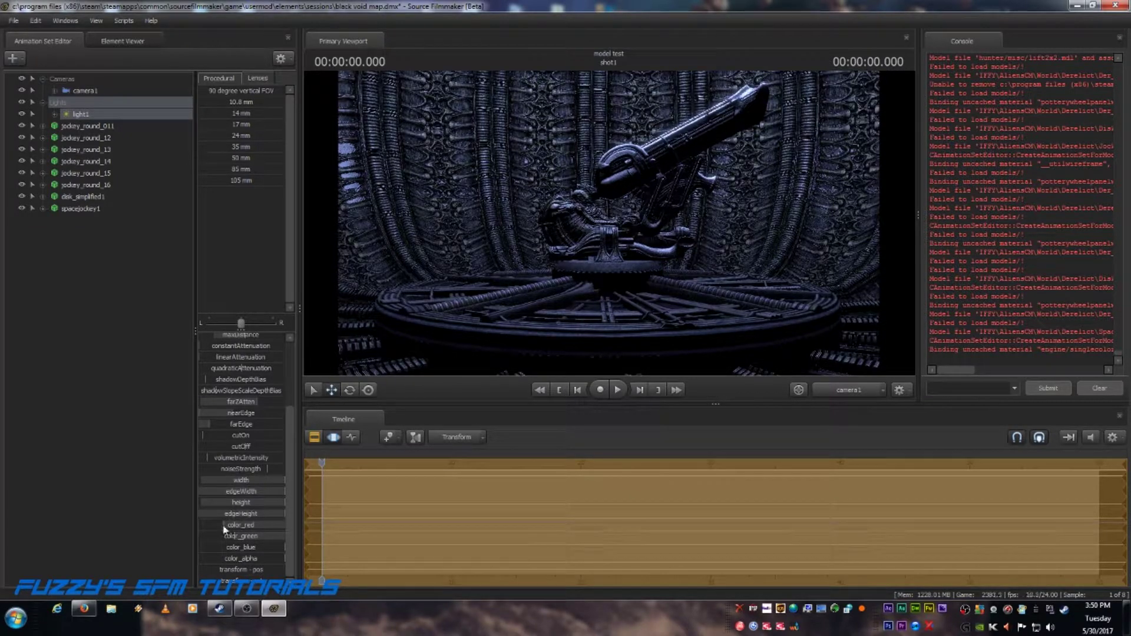
left_click_drag(234, 536, 225, 536)
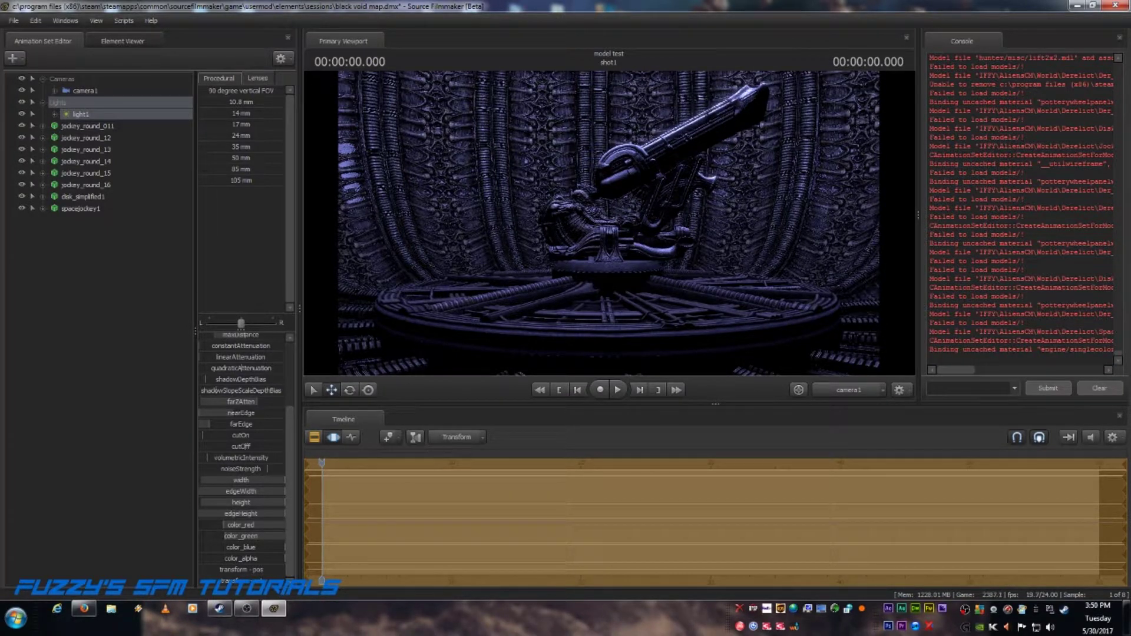
mouse_move(225, 536)
left_mouse_down()
mouse_move(203, 536)
mouse_move(226, 535)
left_mouse_up()
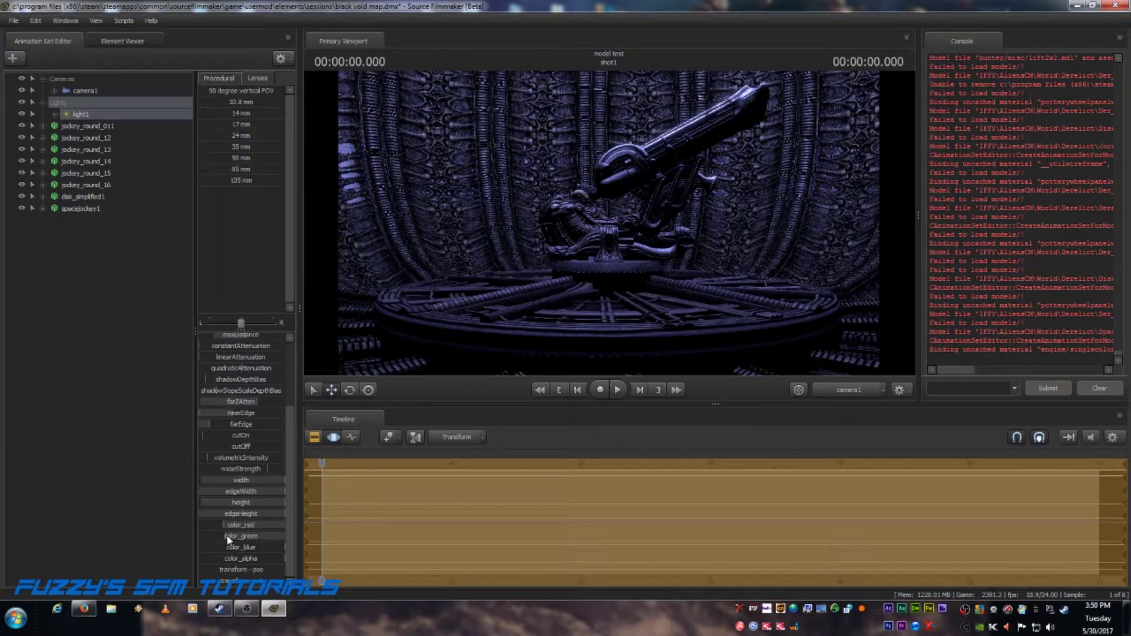
- Set light1's intensity to 0.04
left_click_drag(293, 503, 292, 375)
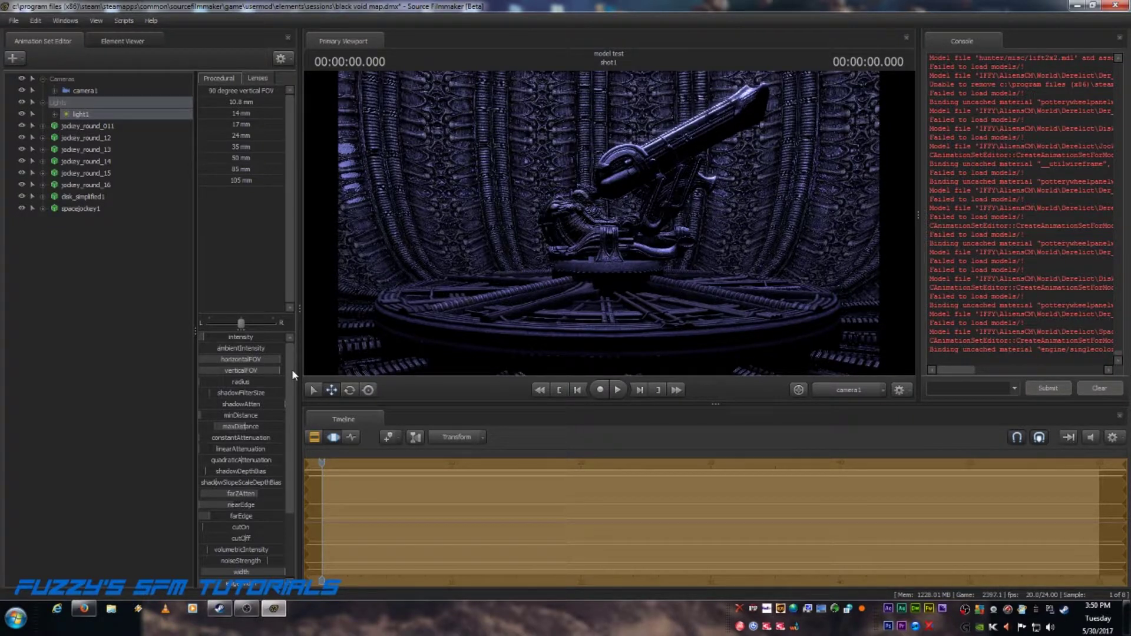
left_click(241, 337)
left_click_drag(216, 337, 206, 337)
type("04")
key("Return")
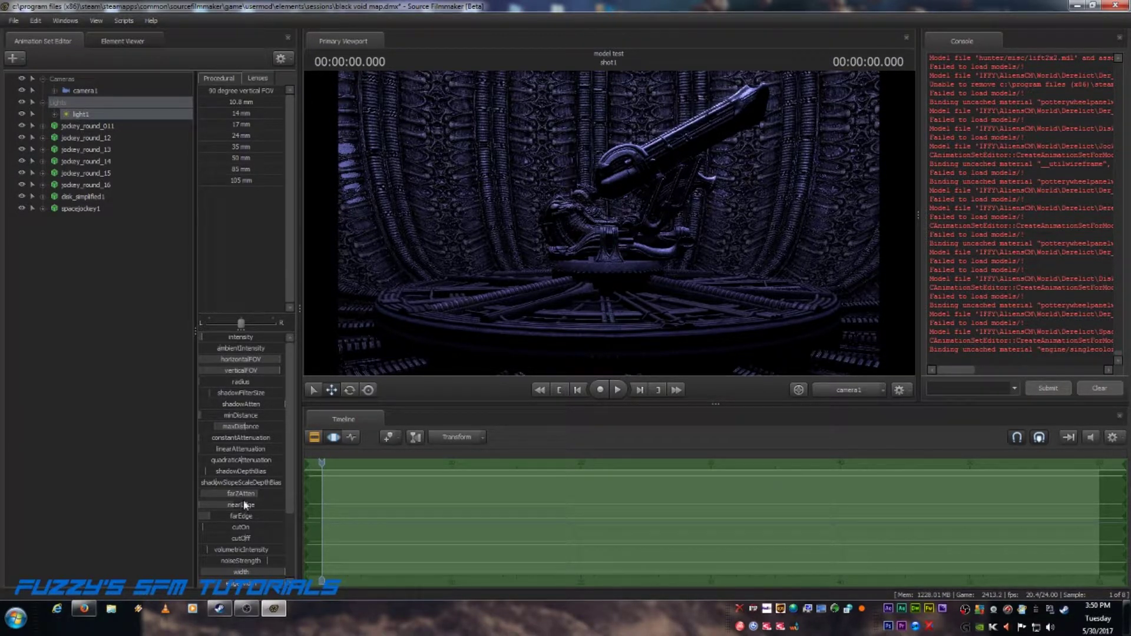
- Lower light1's farZAtten to near the bottom of its range and round off its value
left_click_drag(256, 495, 220, 495)
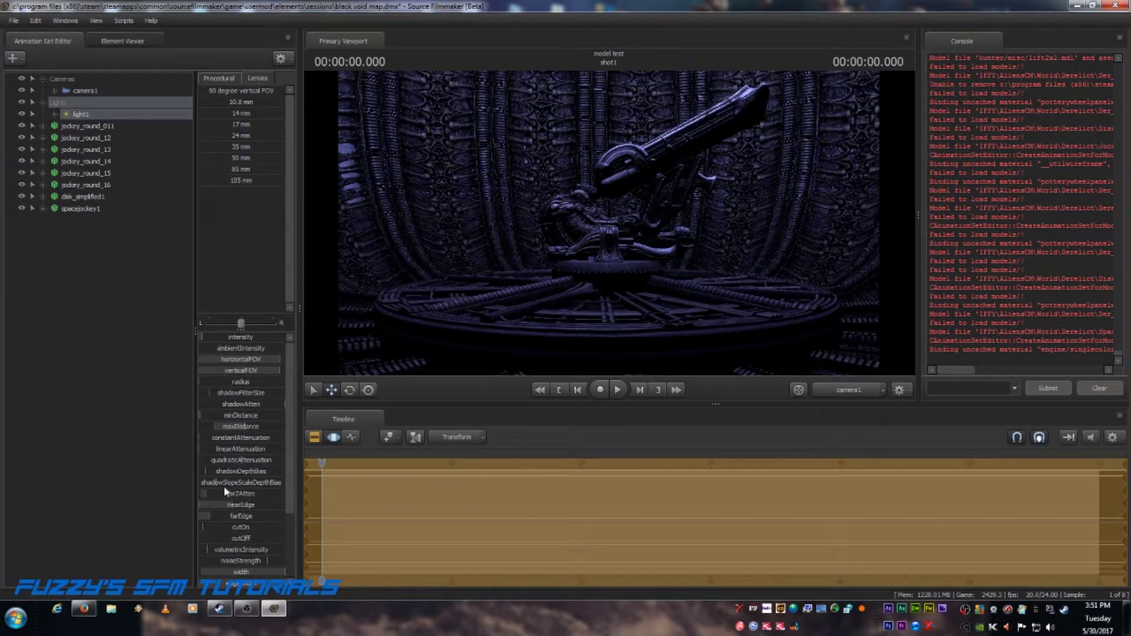
left_click(243, 494)
left_click_drag(236, 494, 214, 494)
key("BackSpace")
key("Return")
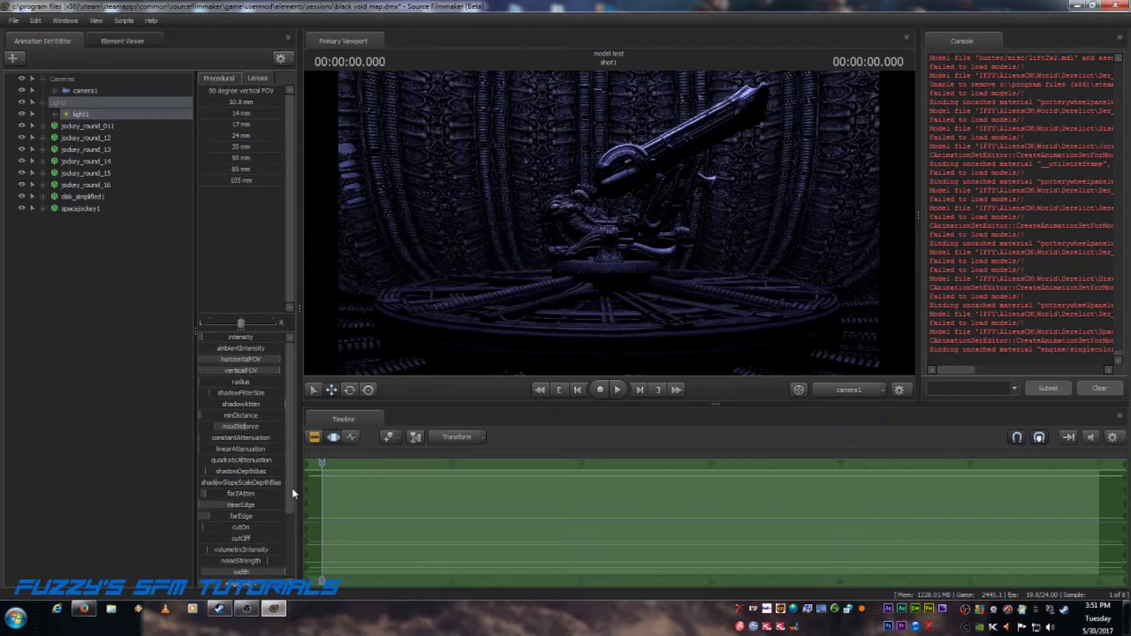
- Enable volumetrics on light1
left_click_drag(292, 489, 291, 571)
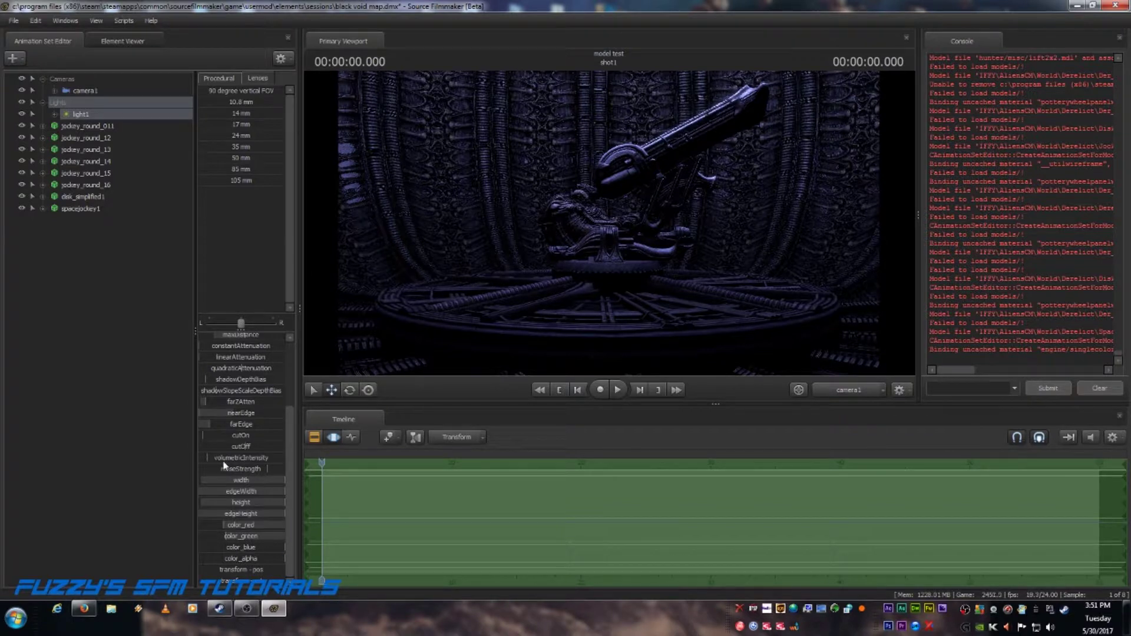
right_click(74, 113)
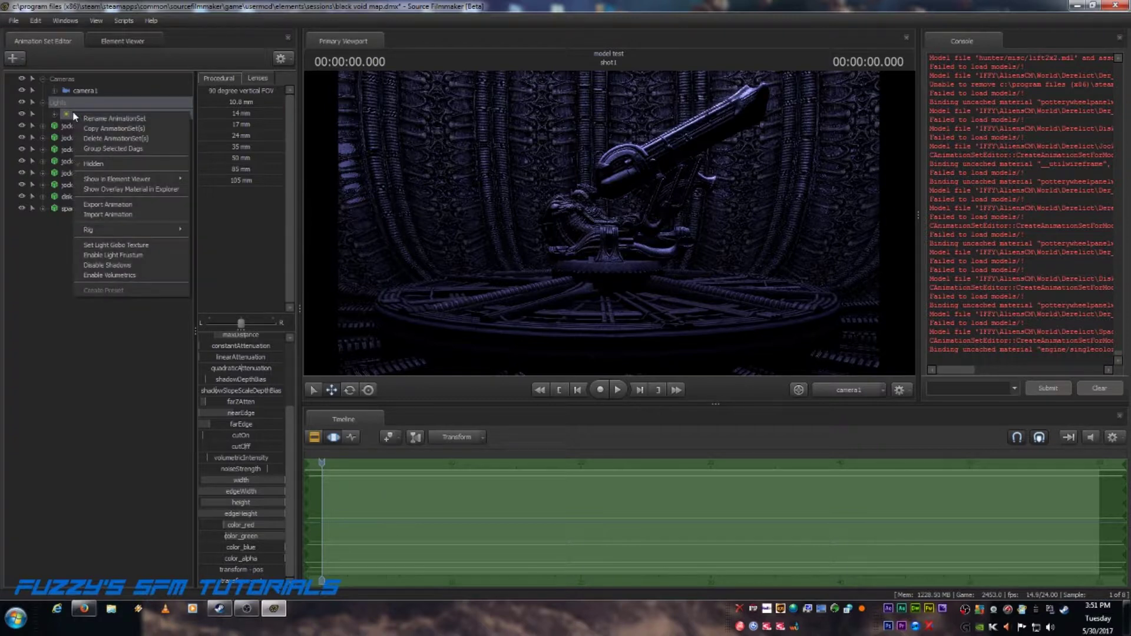
left_click(103, 275)
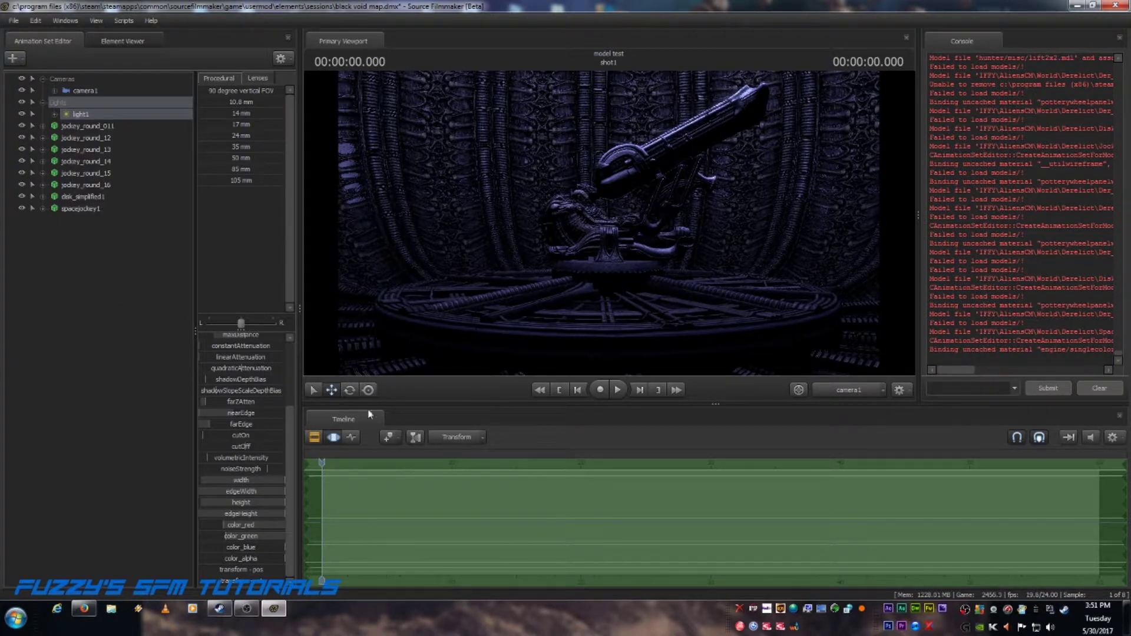
left_click(561, 389)
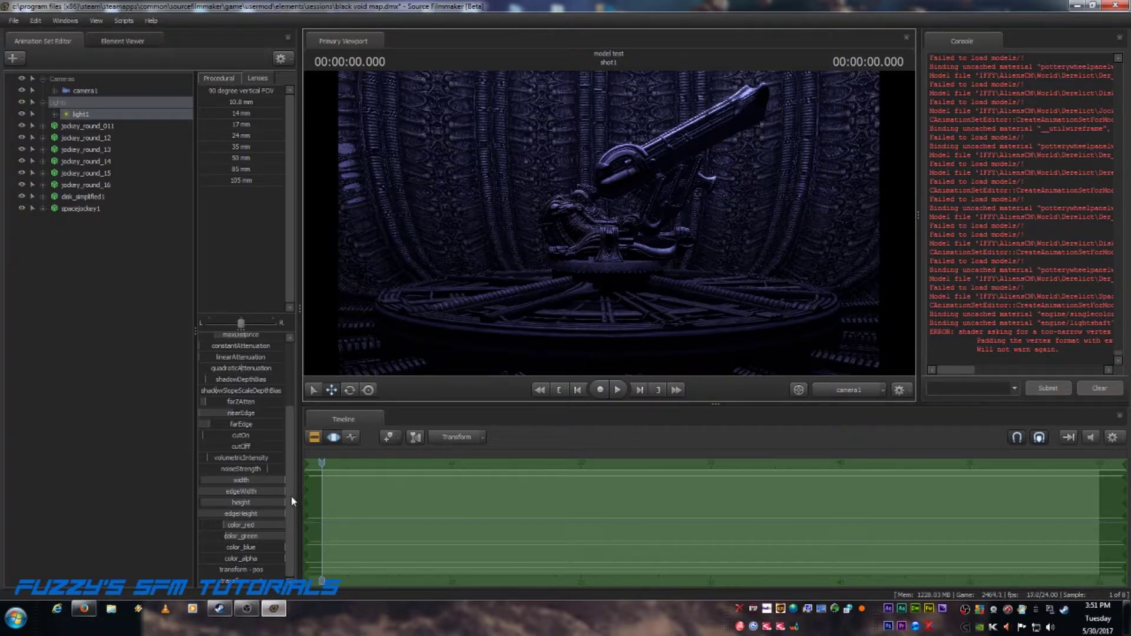
- Raise light1's volumetricIntensity to about the middle of its range and round its decimals to .5
left_click(206, 456)
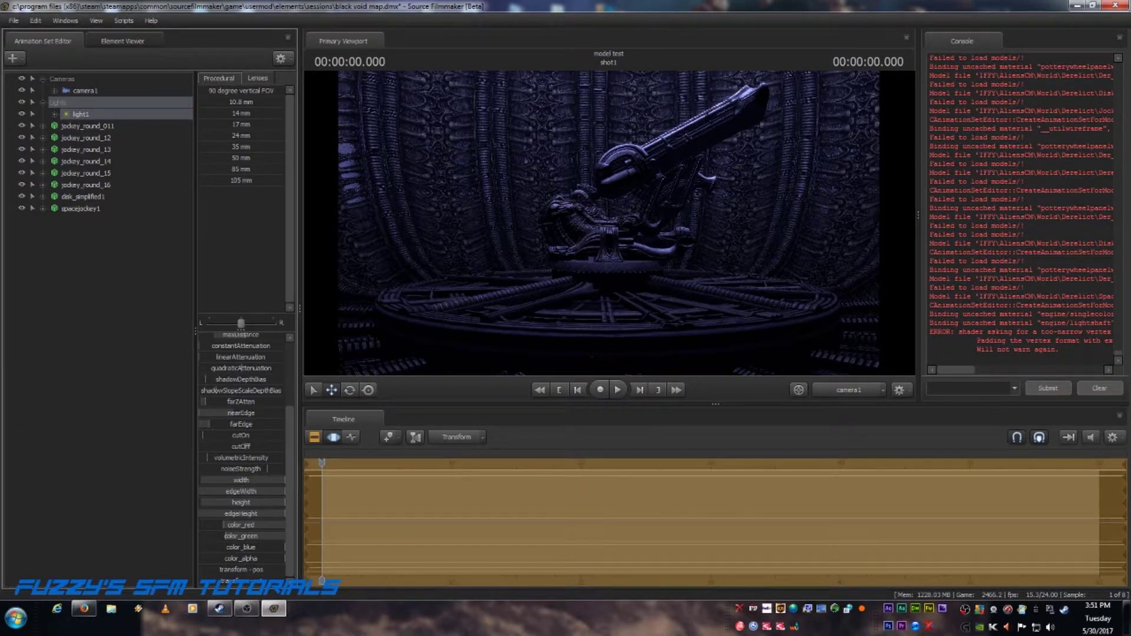
left_click_drag(207, 457, 238, 458)
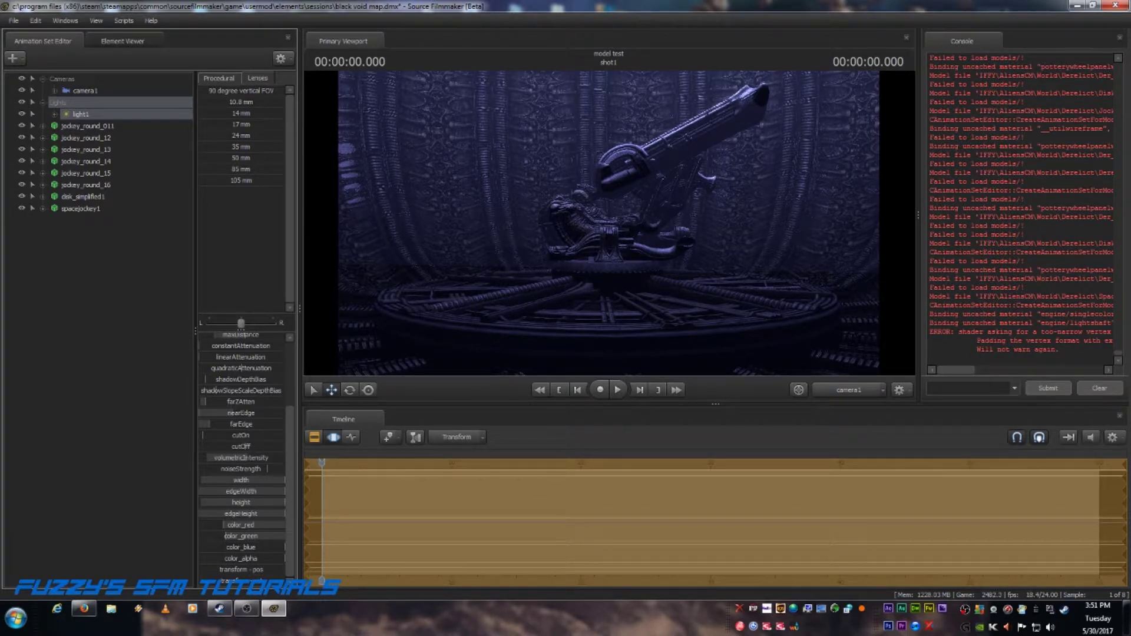
left_click(258, 458)
left_click_drag(232, 458, 206, 458)
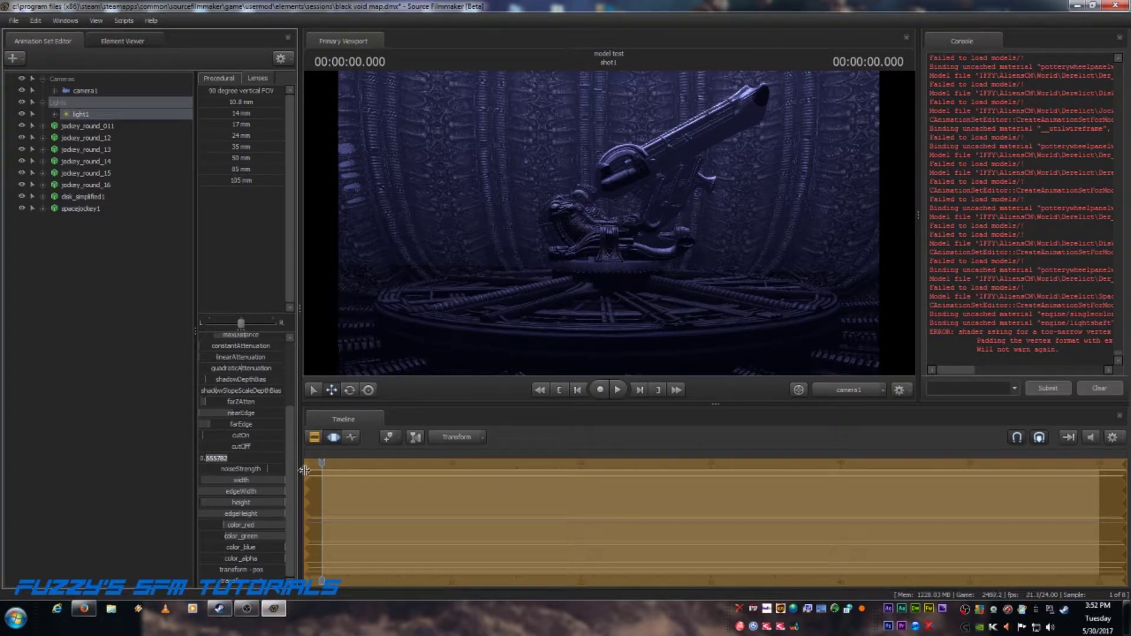
type("5")
key("Return")
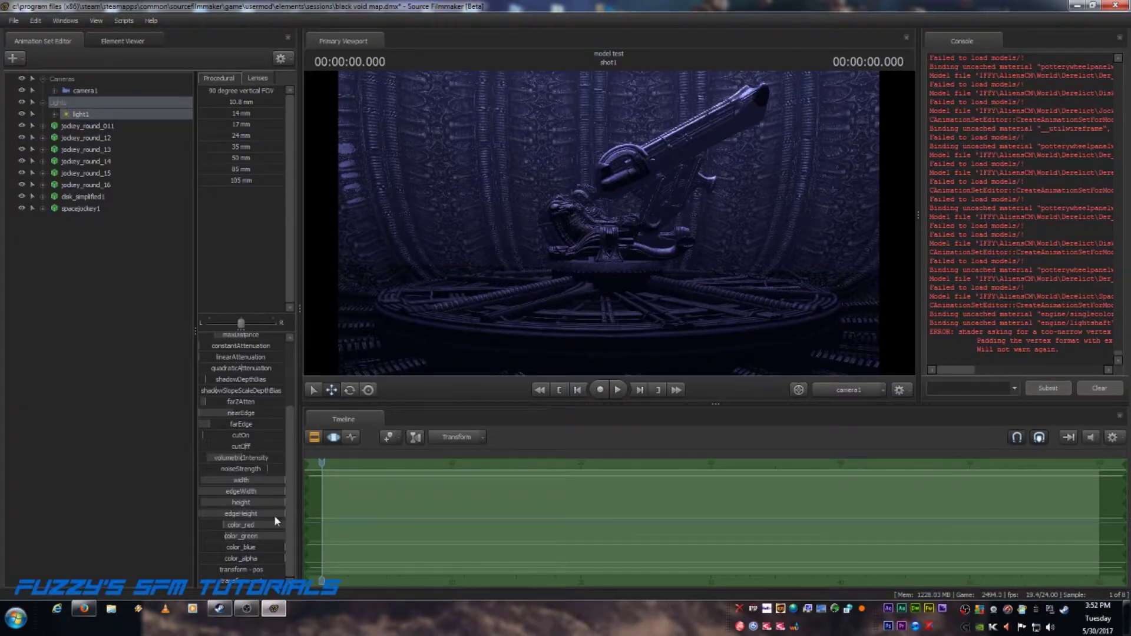
- Reduce light1's noiseStrength to slightly above the middle of its range and round off its value
left_click(265, 468)
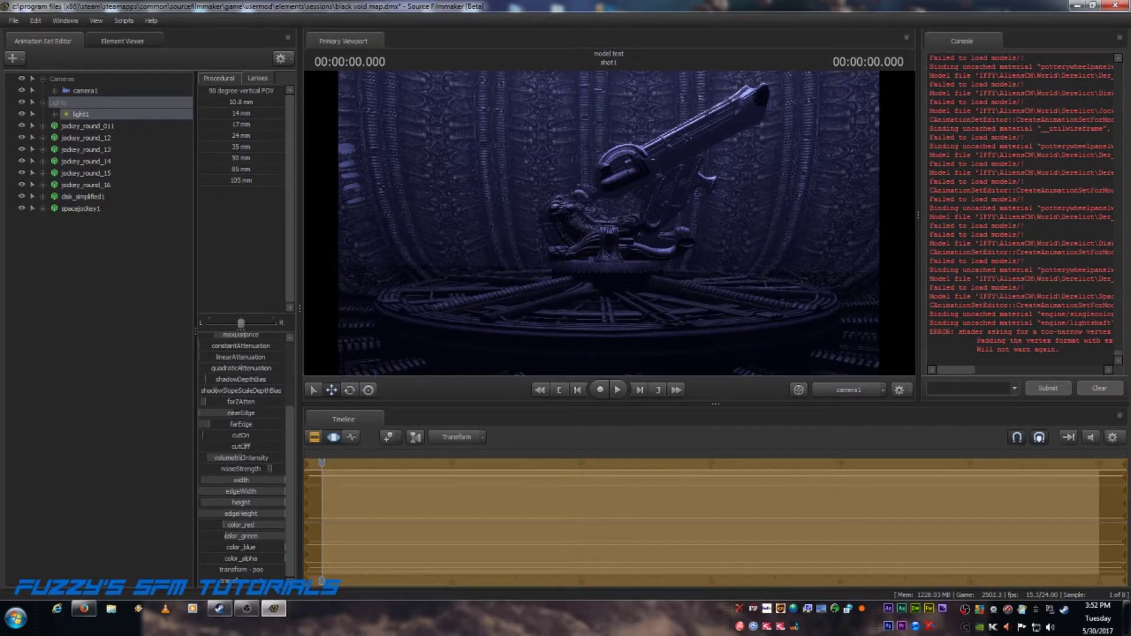
left_click_drag(264, 469, 247, 468)
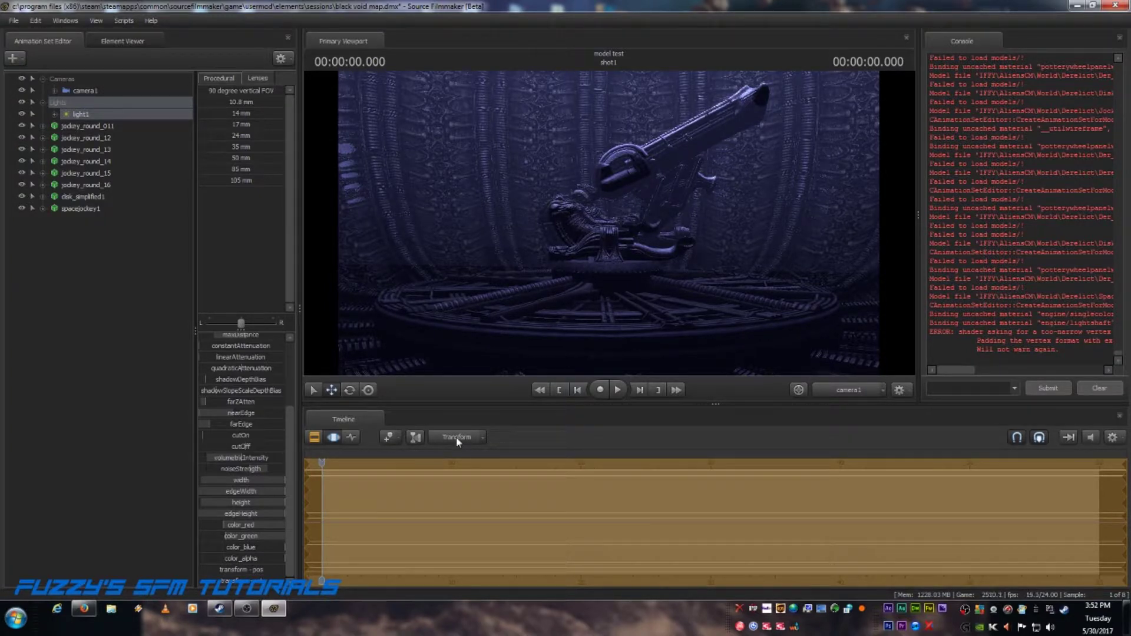
key("Escape")
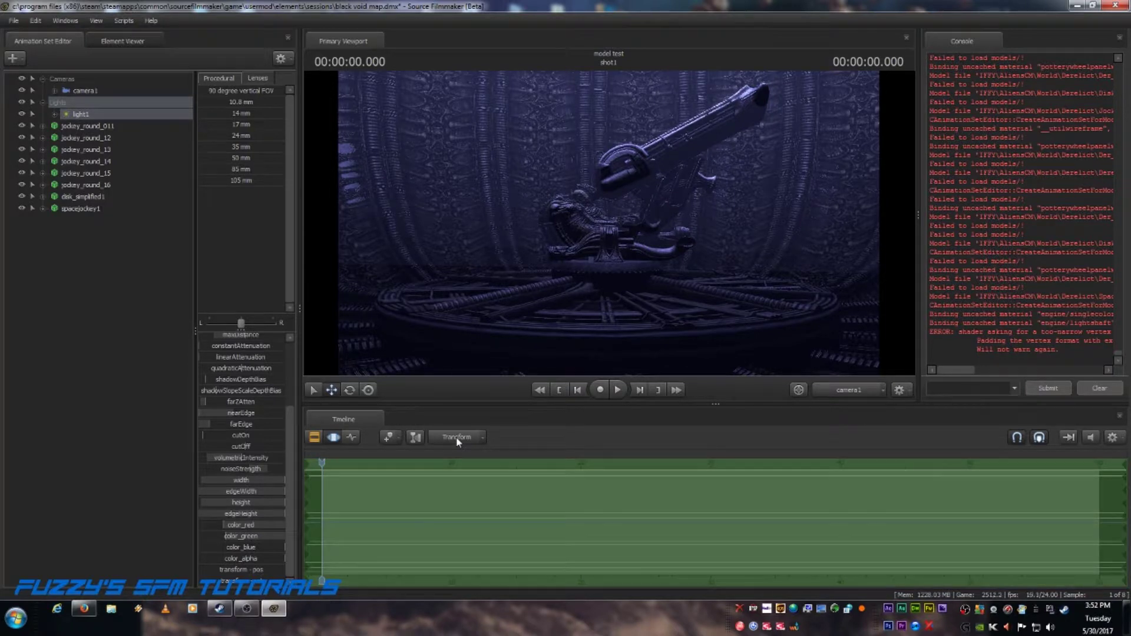
left_click(259, 472)
left_click_drag(228, 471, 205, 470)
key("Return")
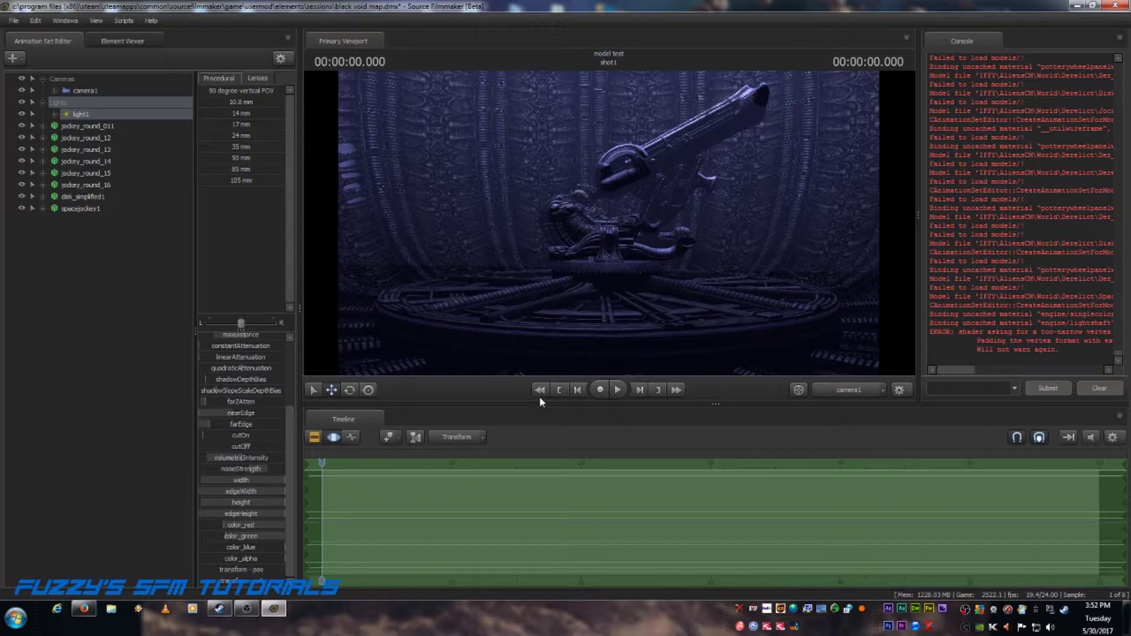
- Show shot1 in the Clip Editor and examine the volumetric lighting through camera1
left_click(557, 394)
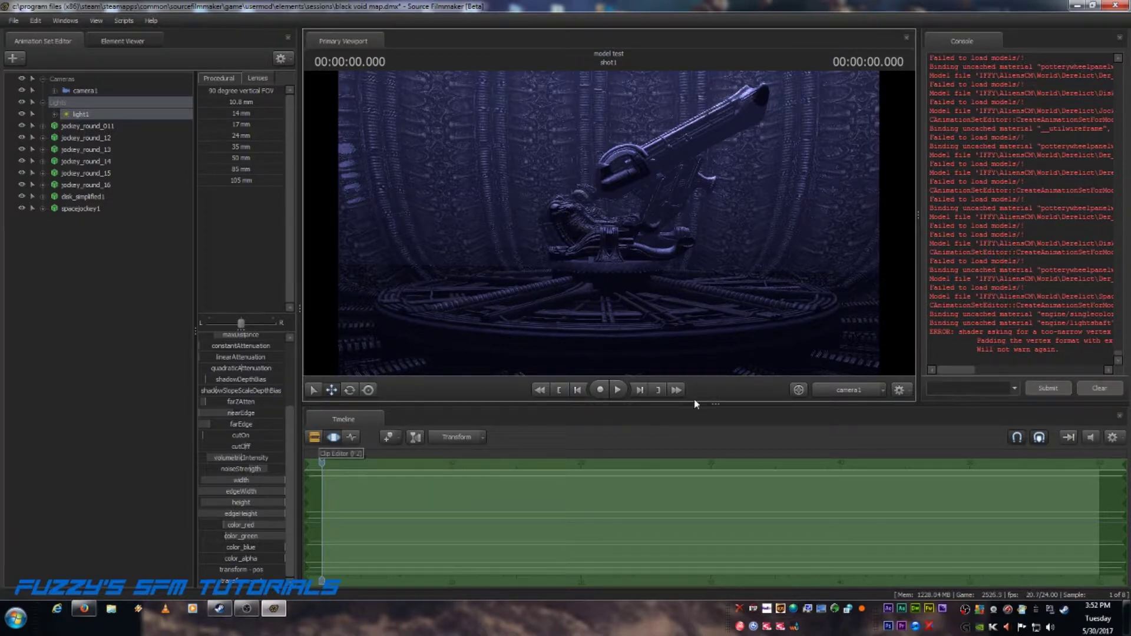
left_click(315, 441)
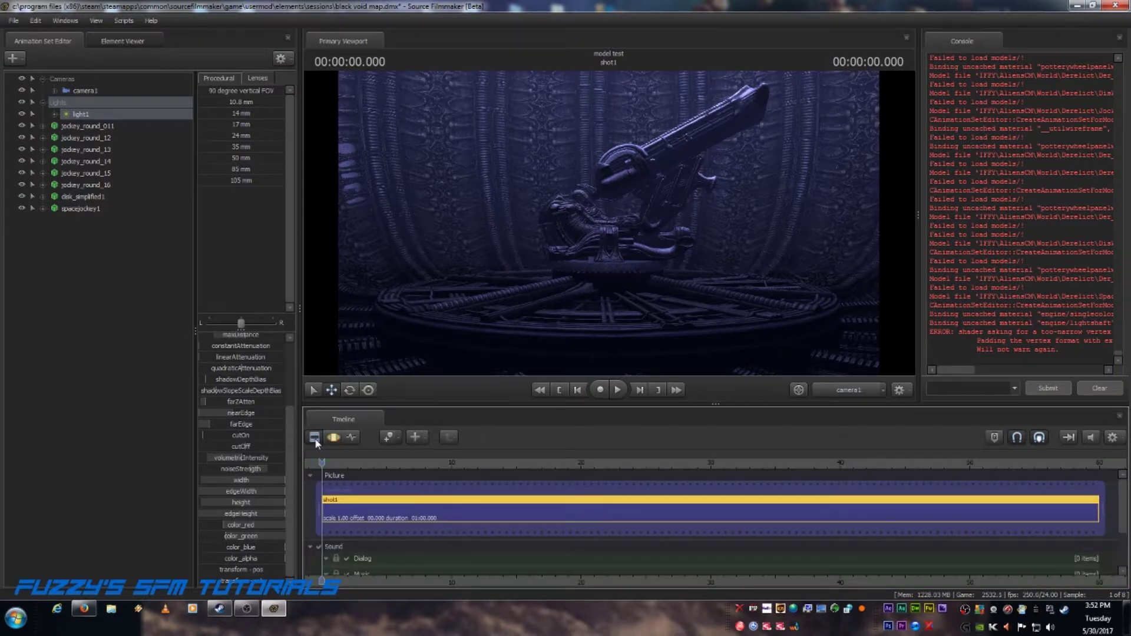
left_click(557, 391)
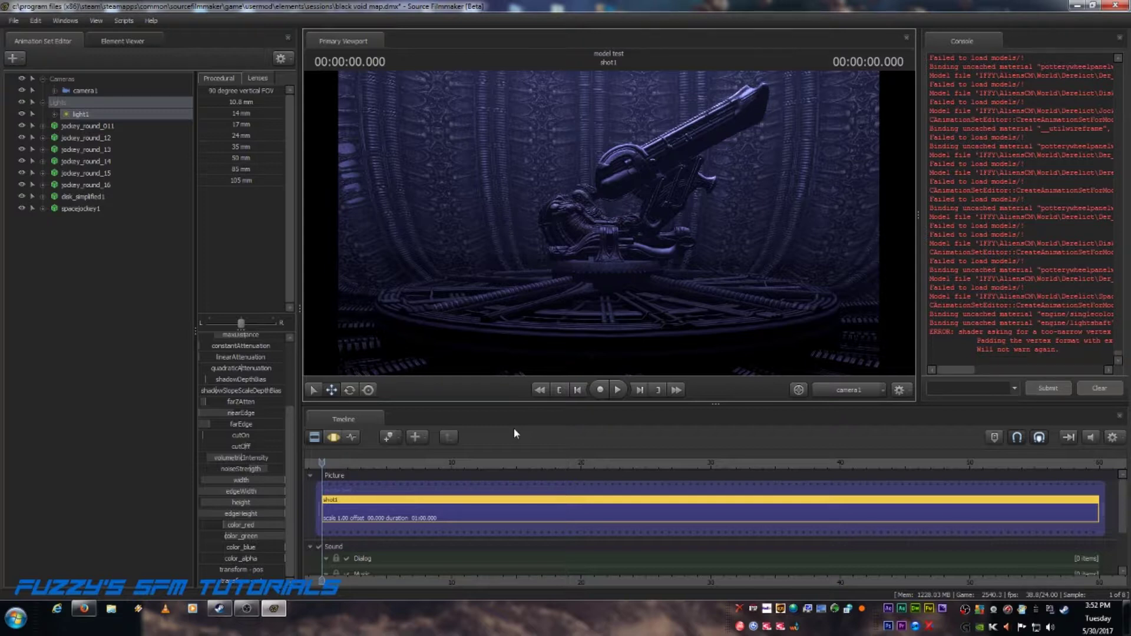
- Return to the Motion Editor and raise light1's ambientIntensity slightly above its minimum
left_click(292, 434)
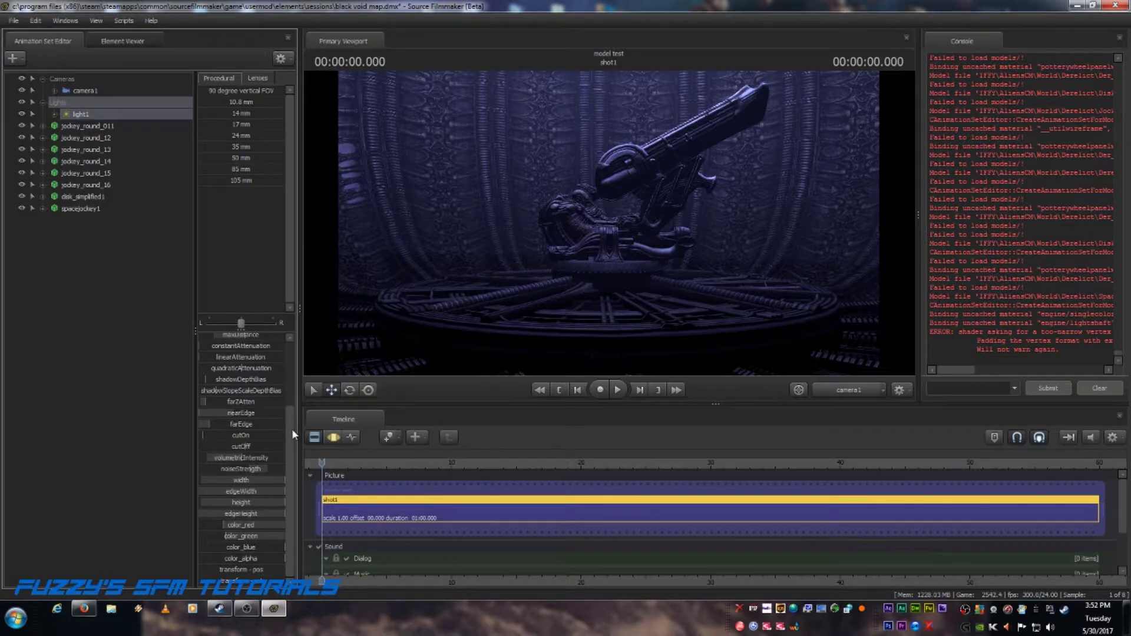
left_click_drag(292, 434, 306, 351)
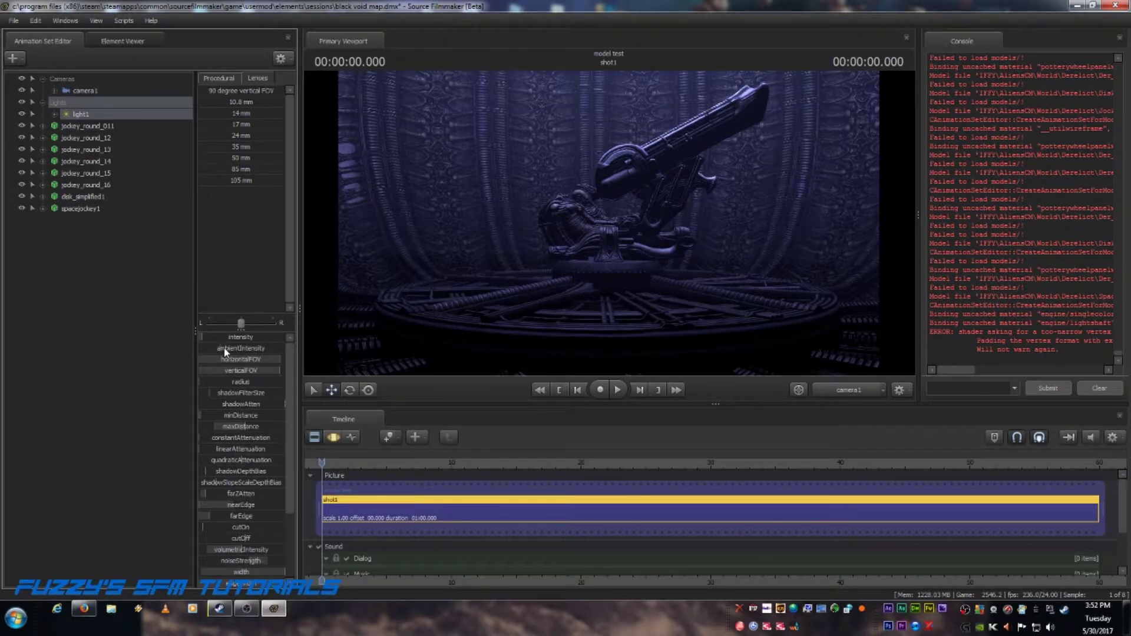
left_click_drag(218, 348, 211, 348)
key("F2")
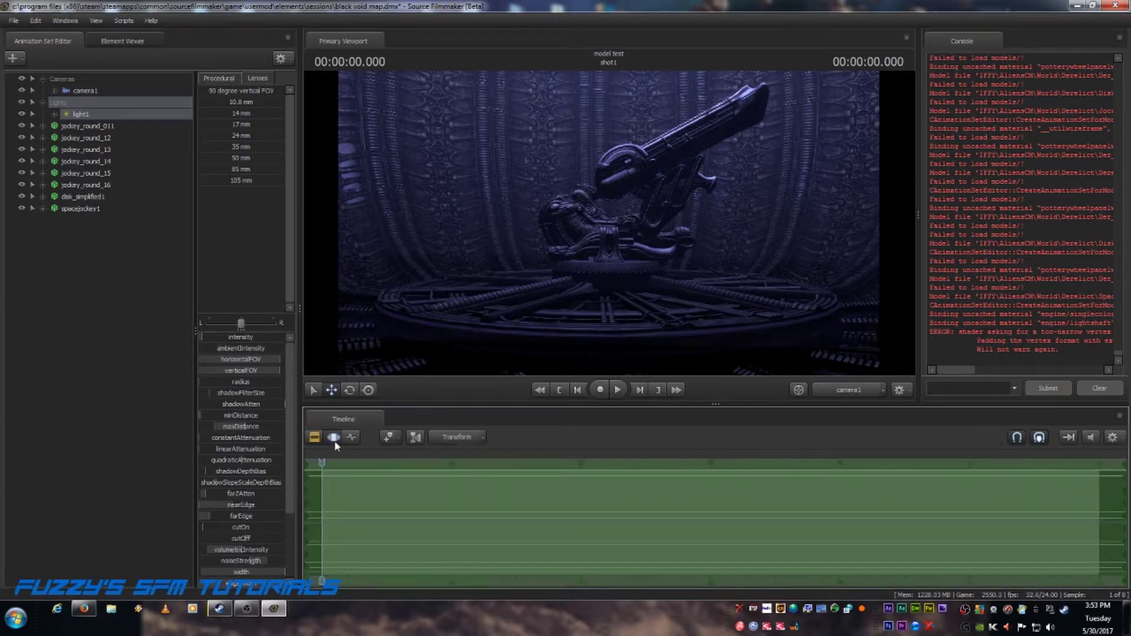
left_click_drag(220, 348, 213, 348)
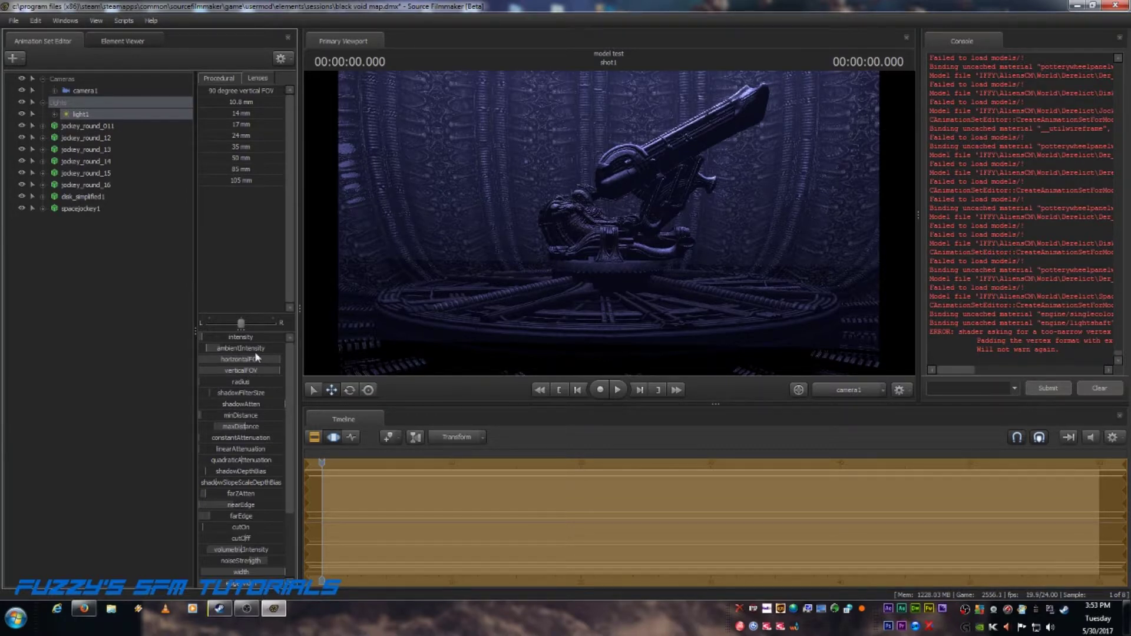
left_click(557, 388)
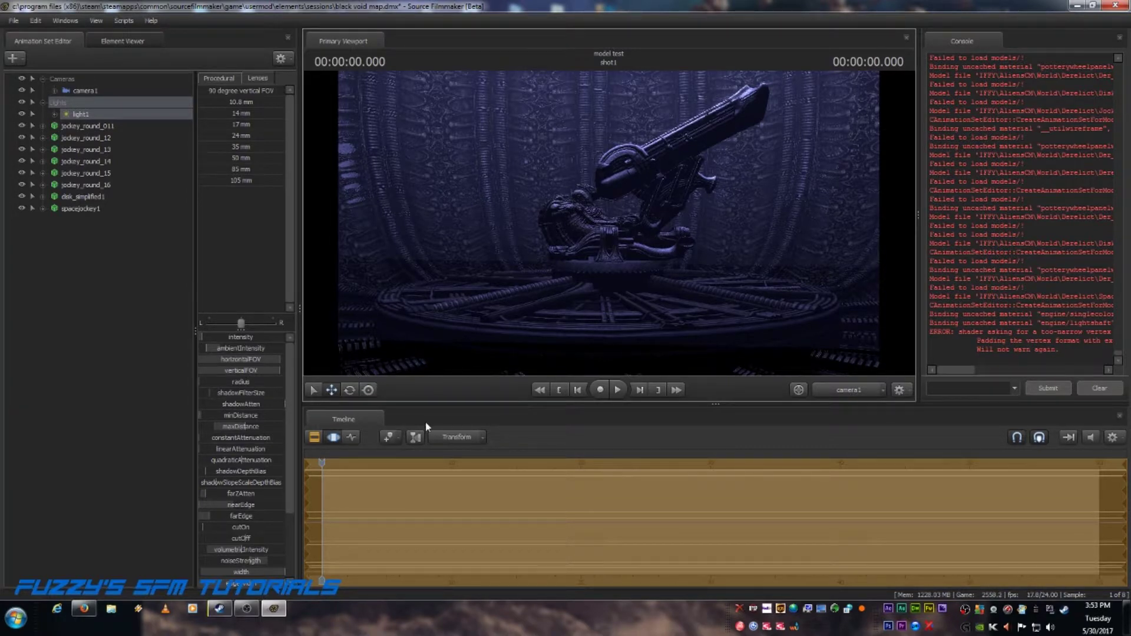
- Fine-tune light1's intensity by editing the decimals of its value
left_click(244, 341)
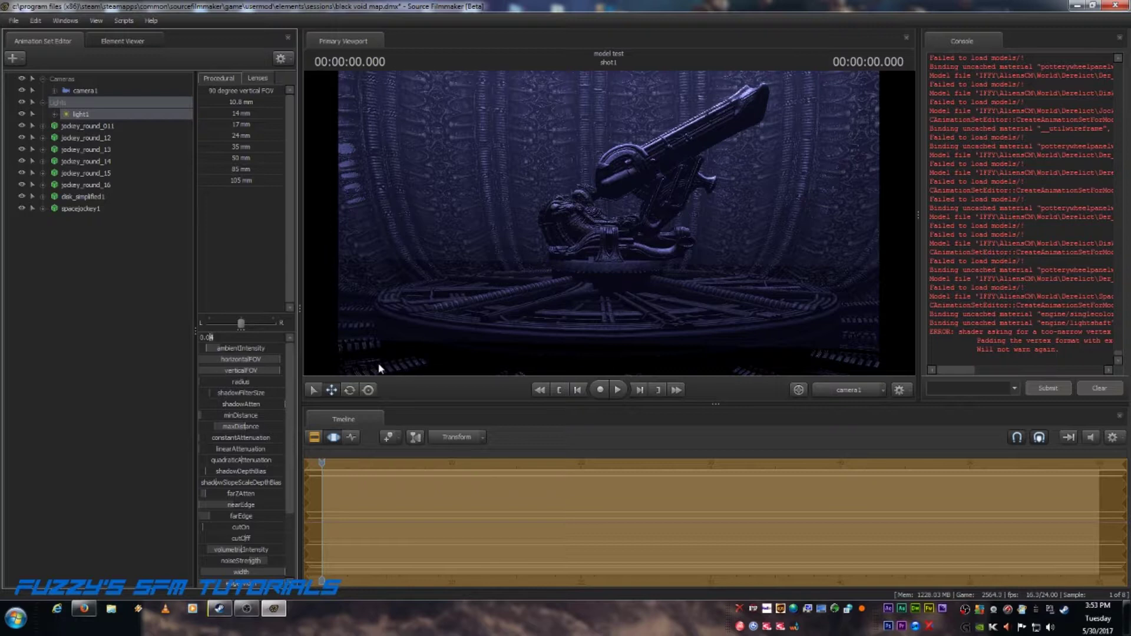
key("Return")
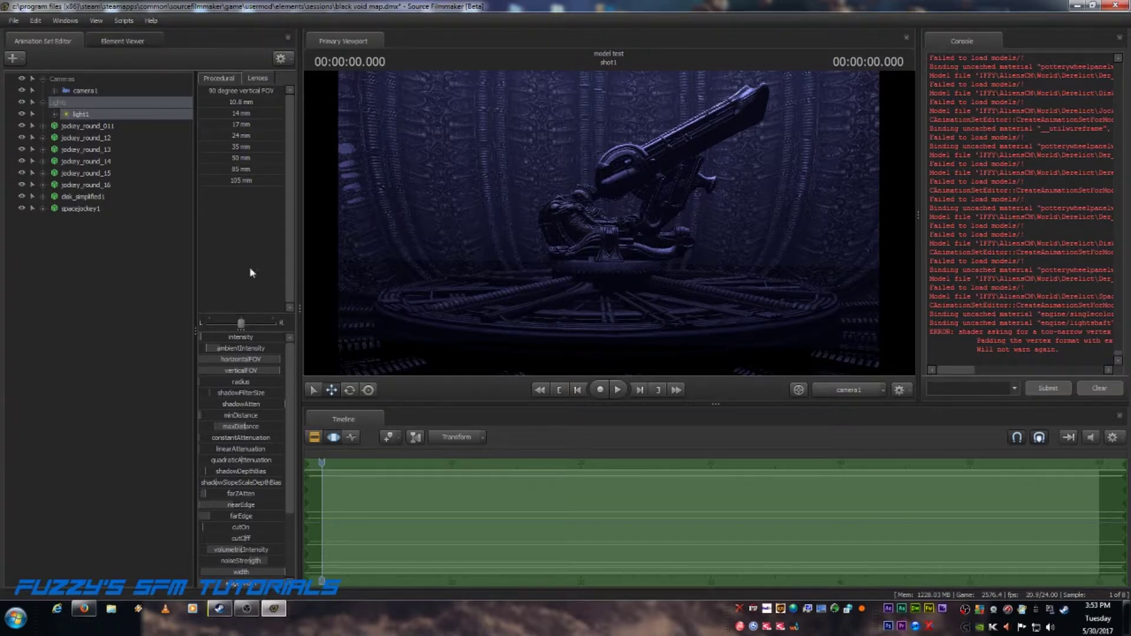
- Re-aim light1 from its own viewpoint so its beam lights the chamber, comparing with the camera1 and Work Camera views
left_click_drag(76, 118, 586, 236)
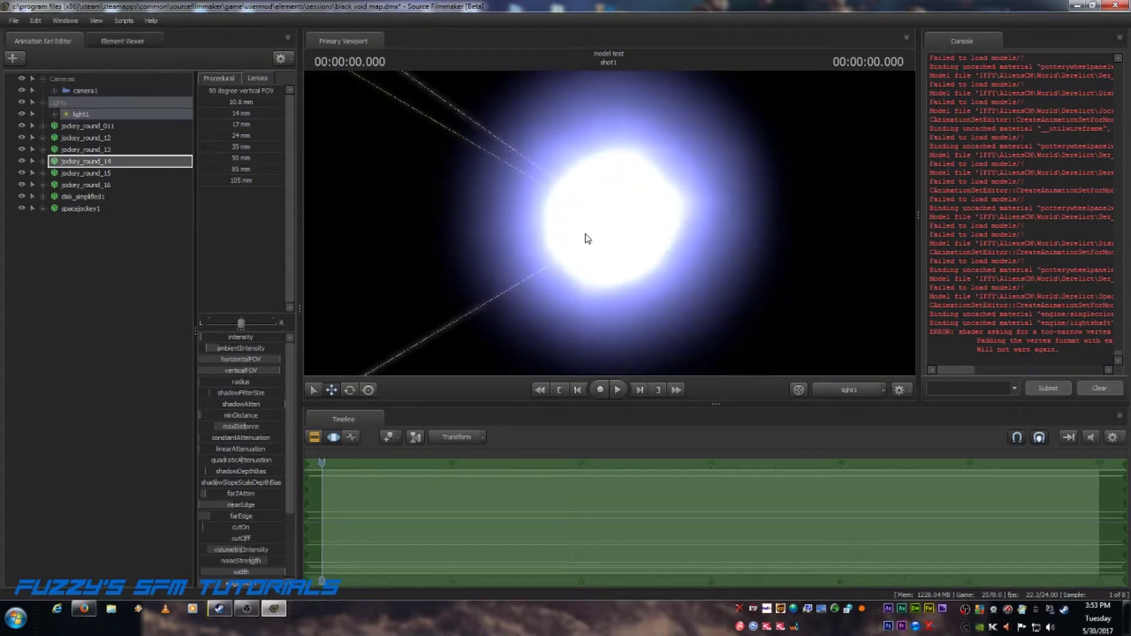
left_click(677, 292)
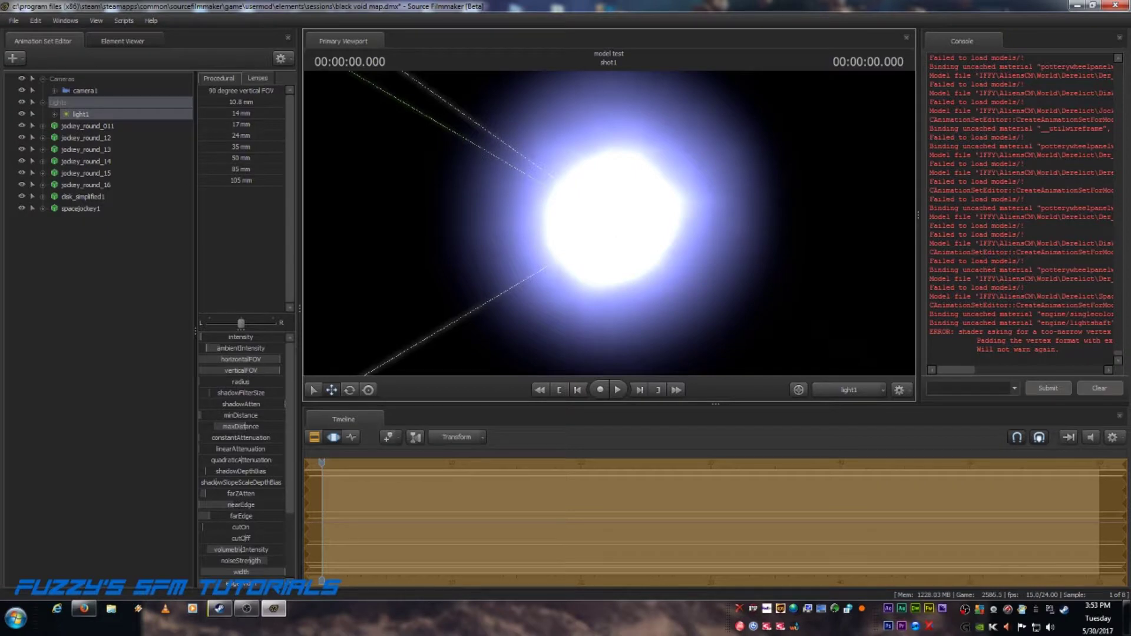
left_click_drag(615, 236, 604, 237)
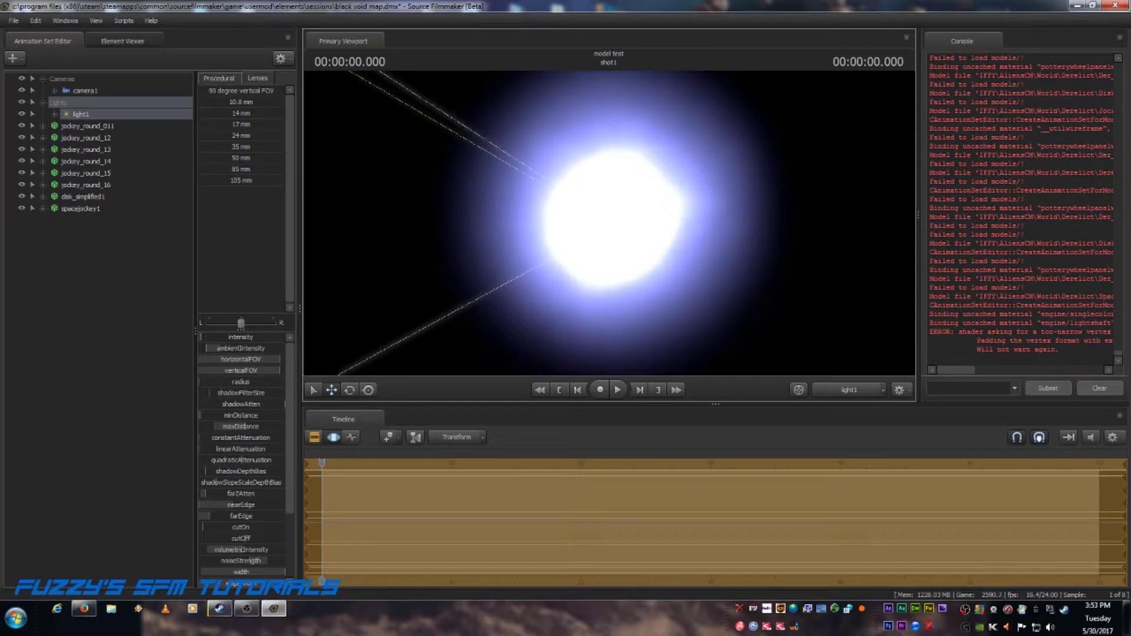
left_click(846, 390)
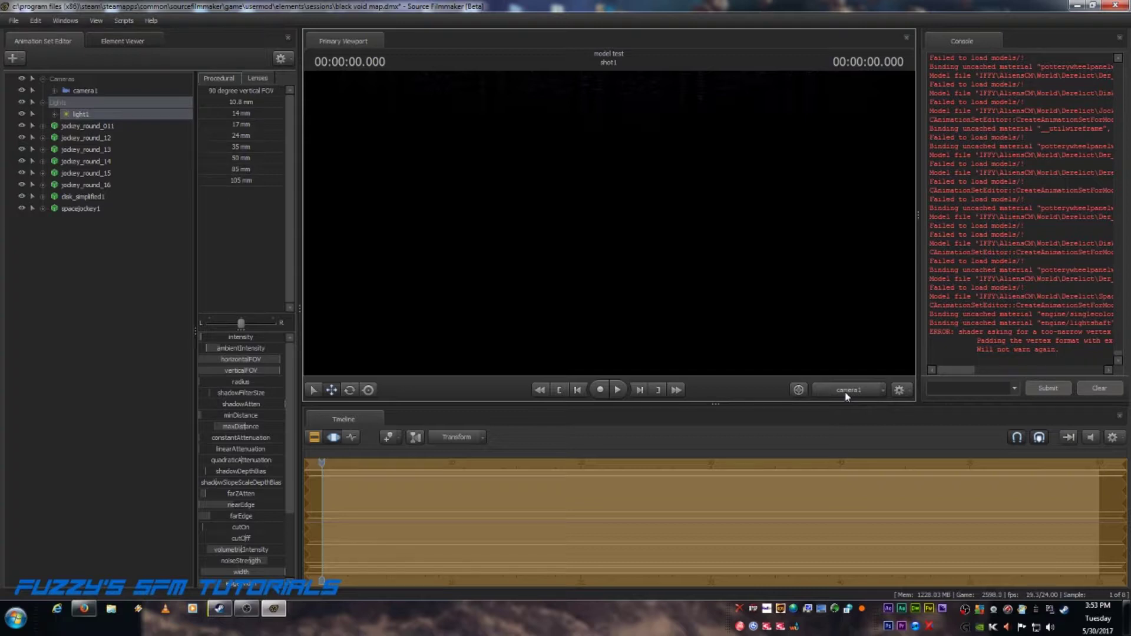
left_click(845, 393)
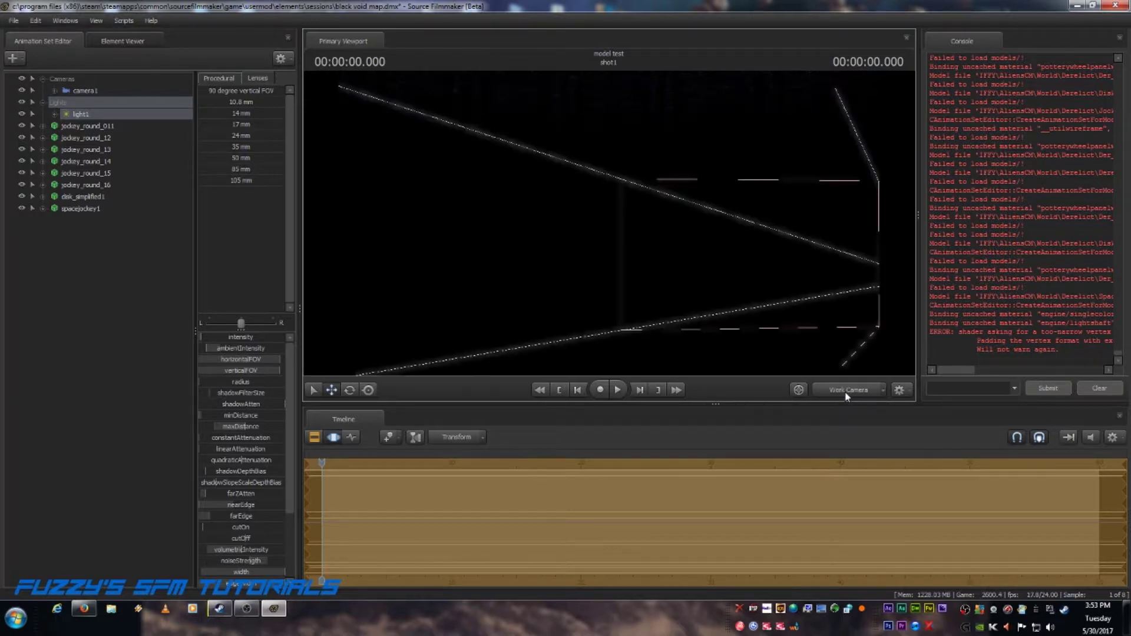
left_click_drag(76, 116, 629, 244)
left_click(841, 390)
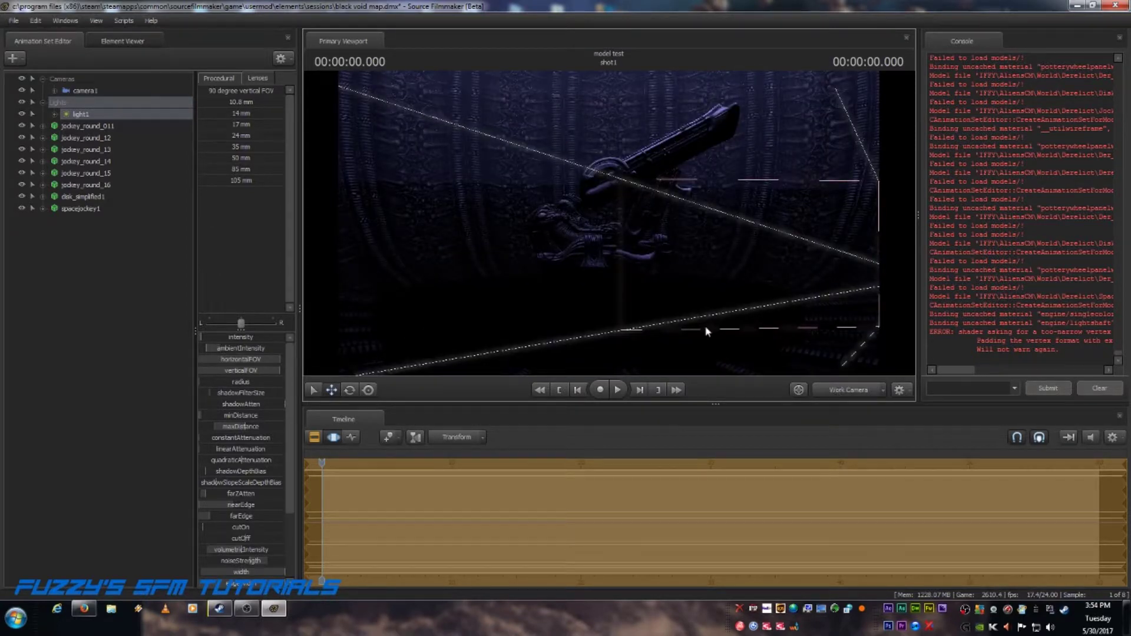
- Lower light1 with the Move manipulator in the Work Camera view and check the lighting through camera1
left_click_drag(702, 328, 610, 172)
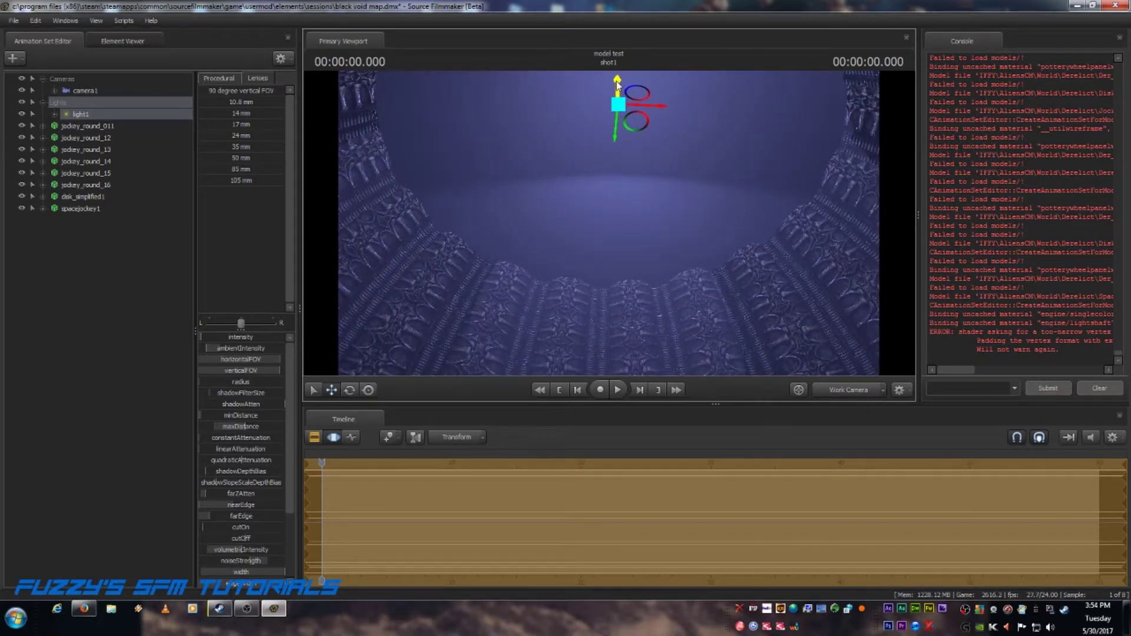
left_click_drag(617, 84, 618, 149)
left_click(825, 392)
left_click(824, 413)
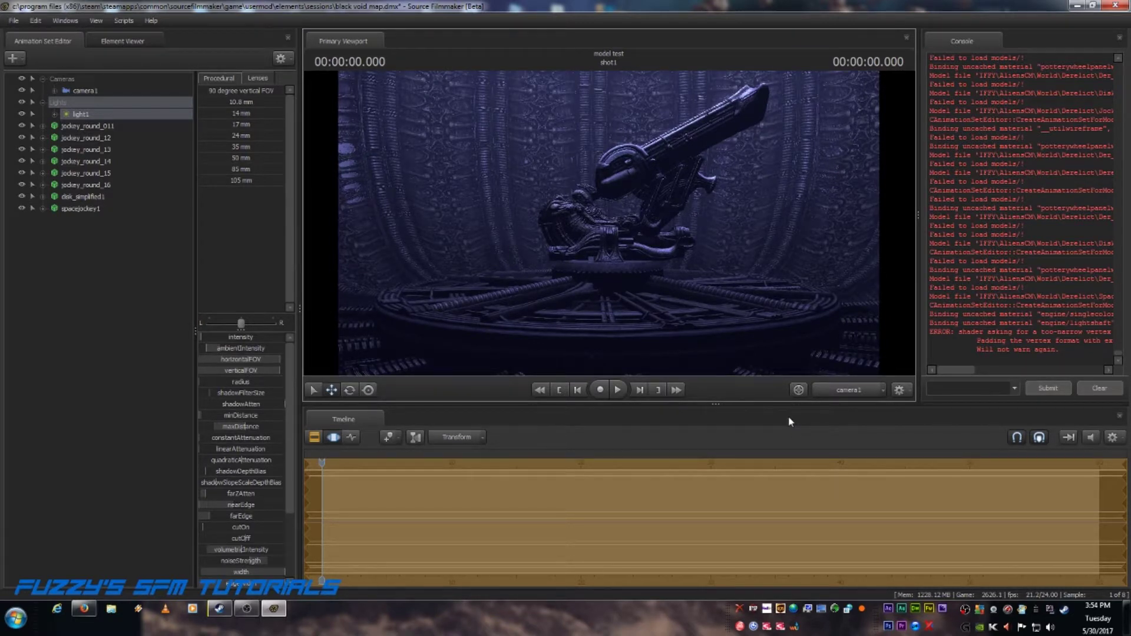
- Nudge light1 slightly upward in the Work Camera view and examine shot1 through camera1 in the Clip Editor
left_click(848, 390)
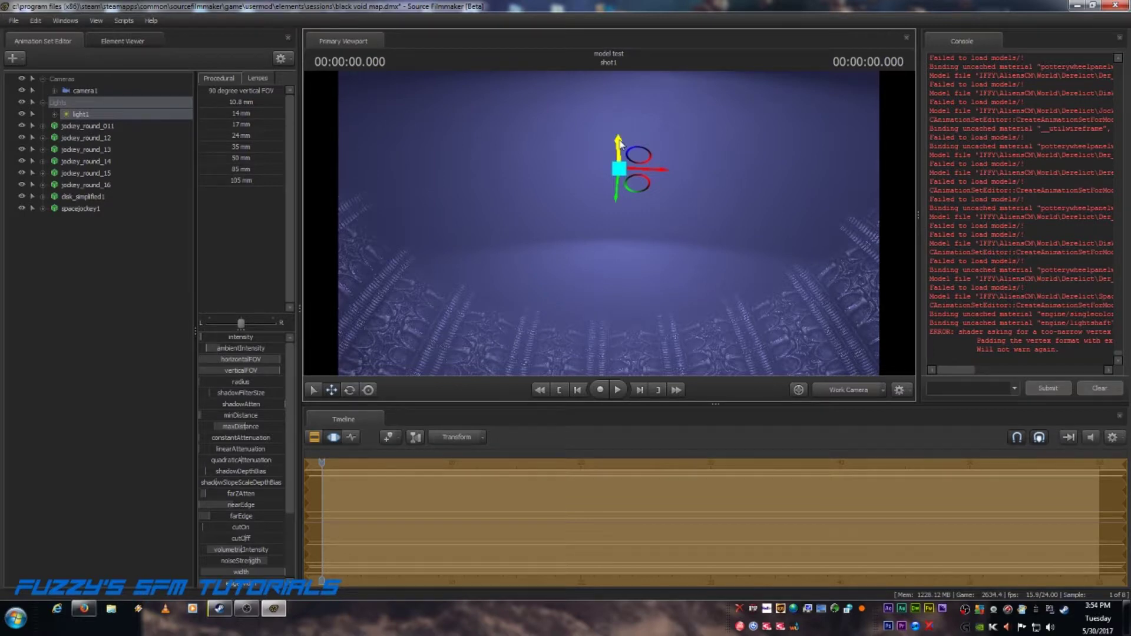
left_click_drag(619, 143, 620, 138)
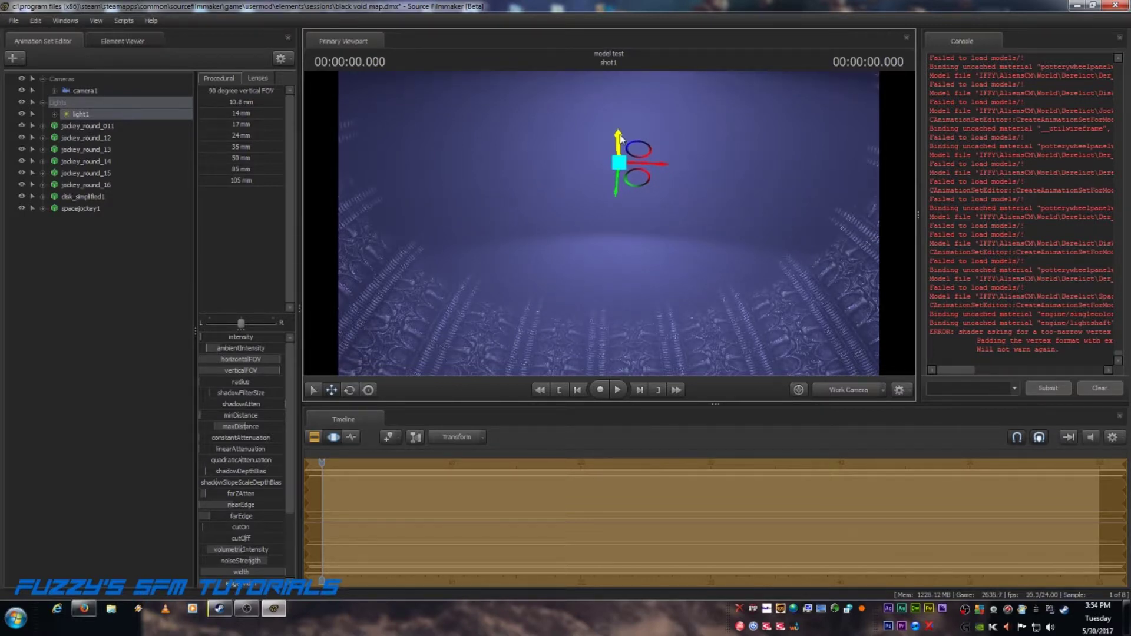
left_click(828, 387)
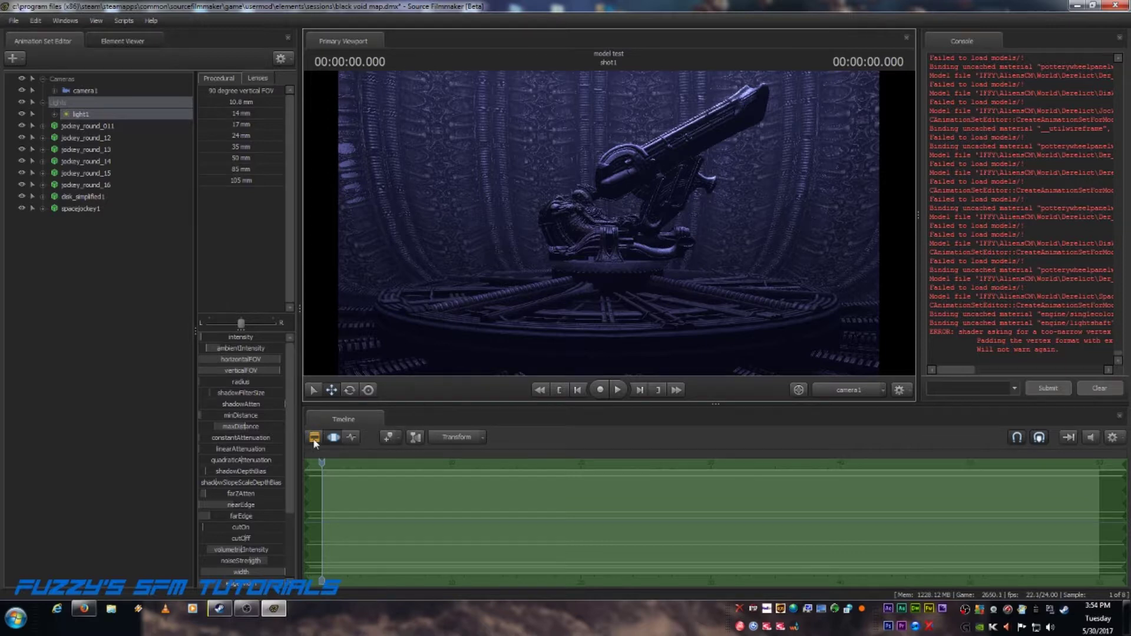
left_click(314, 437)
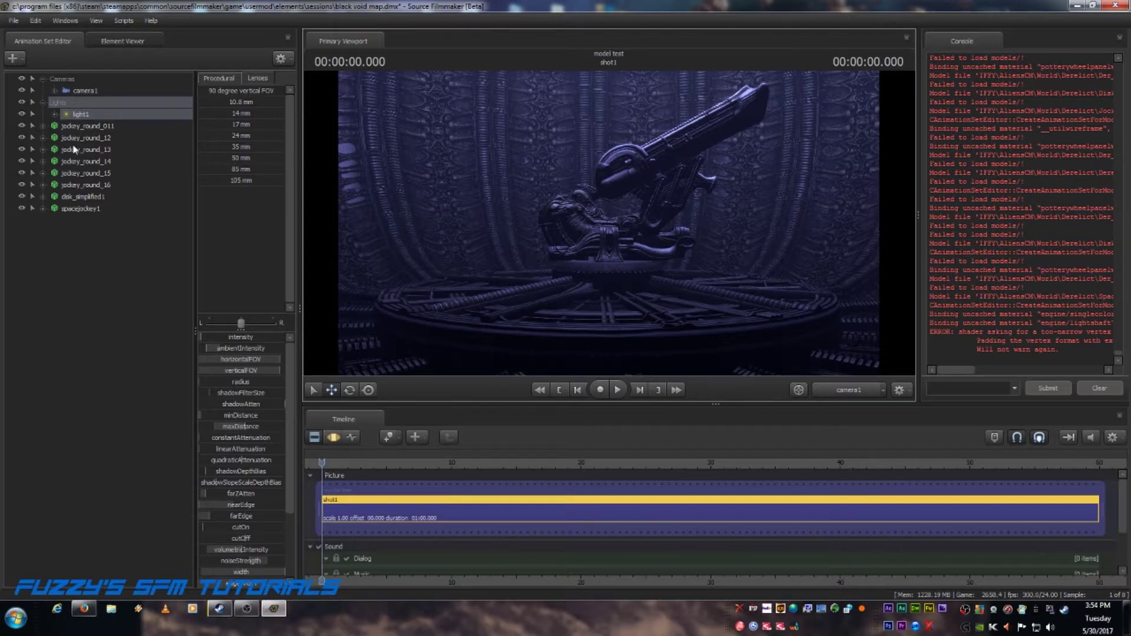
left_click(333, 437)
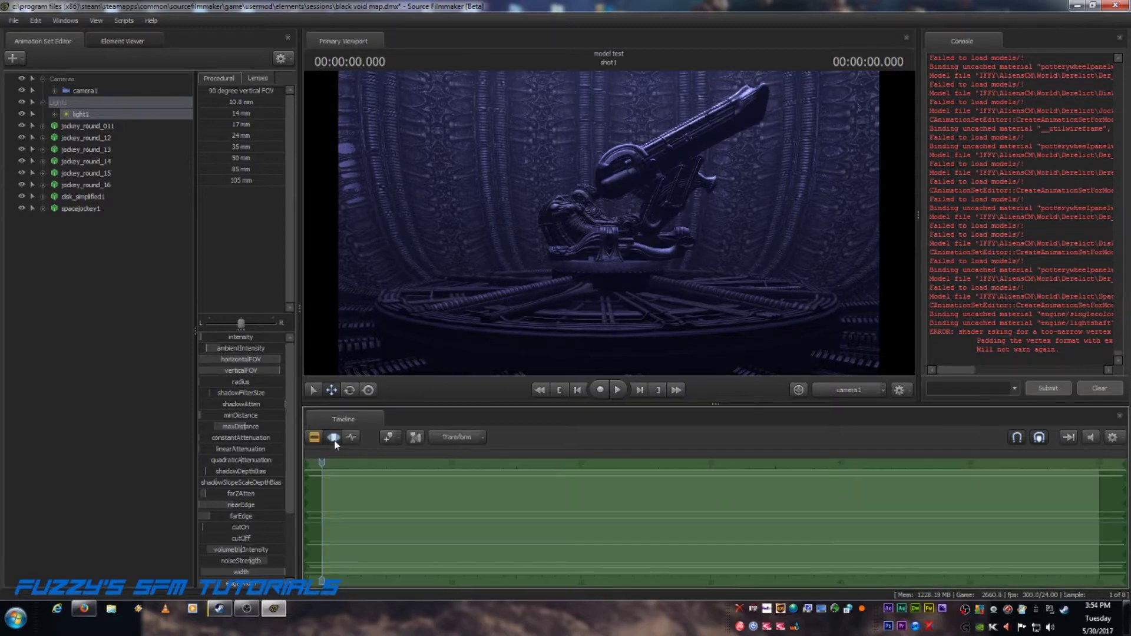
- Remap the slider range of camera1's focalDistance with a higher maximum
left_click(77, 91)
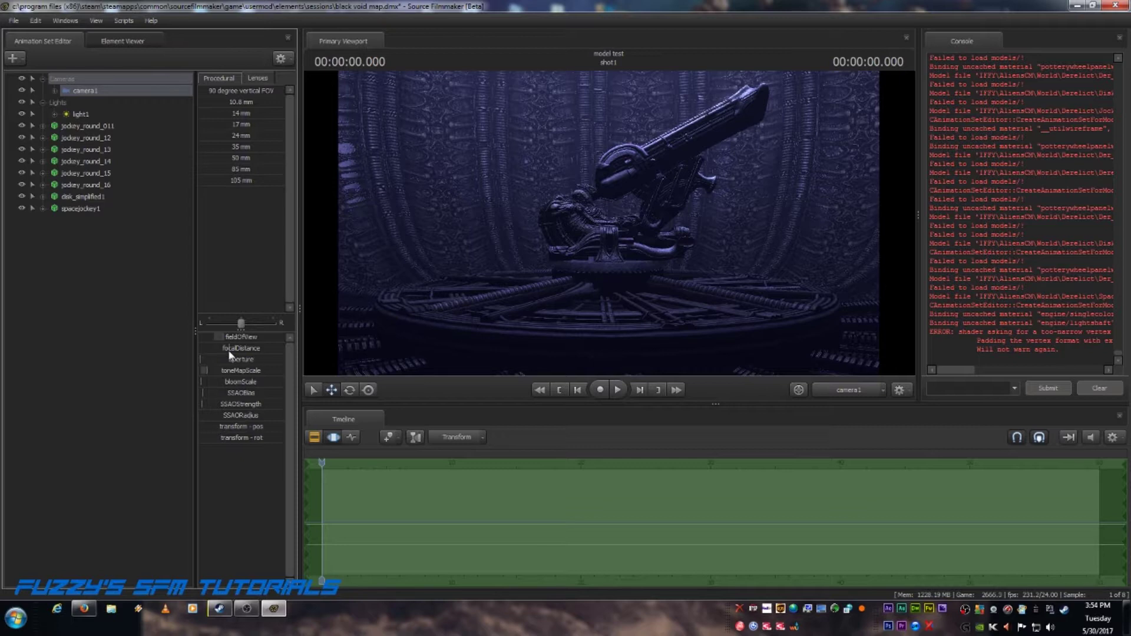
left_click_drag(234, 352, 313, 358)
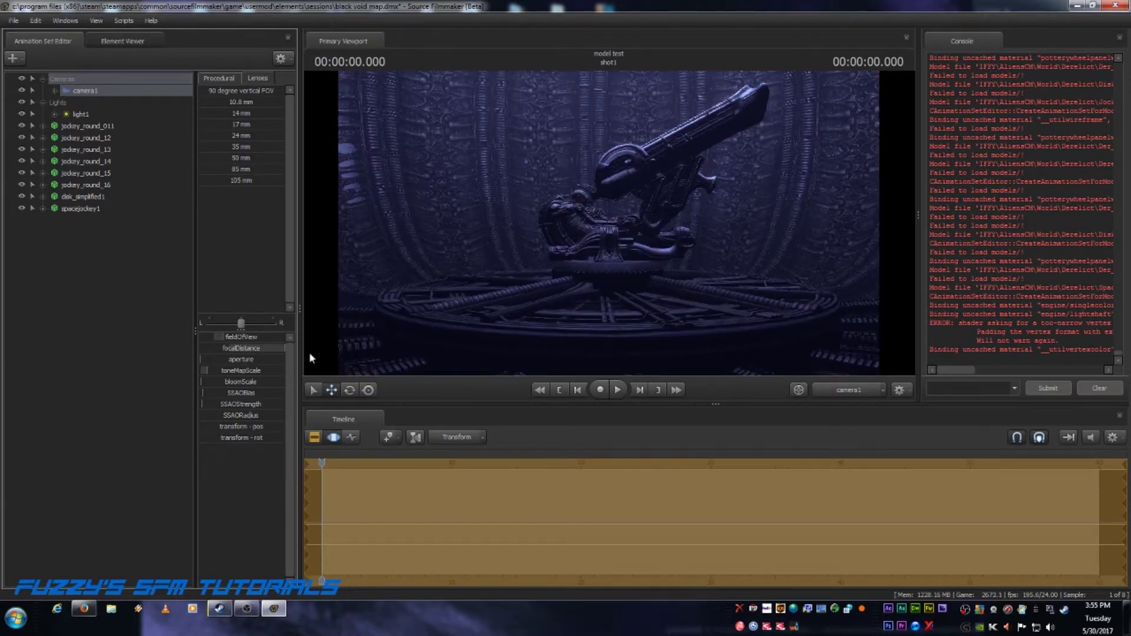
right_click(260, 347)
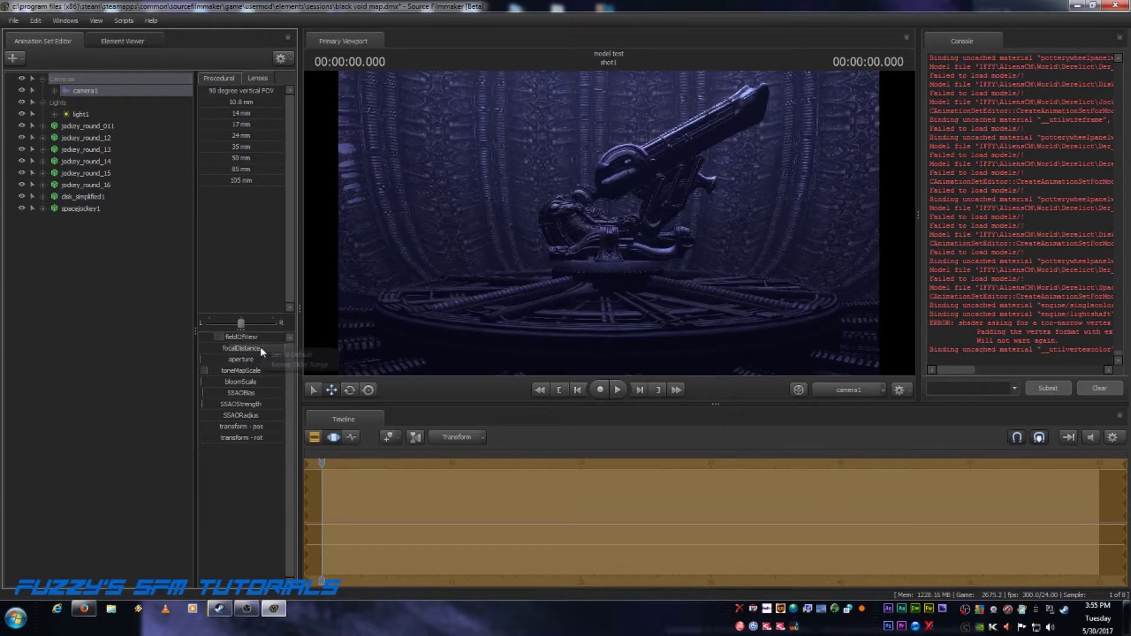
left_click(302, 363)
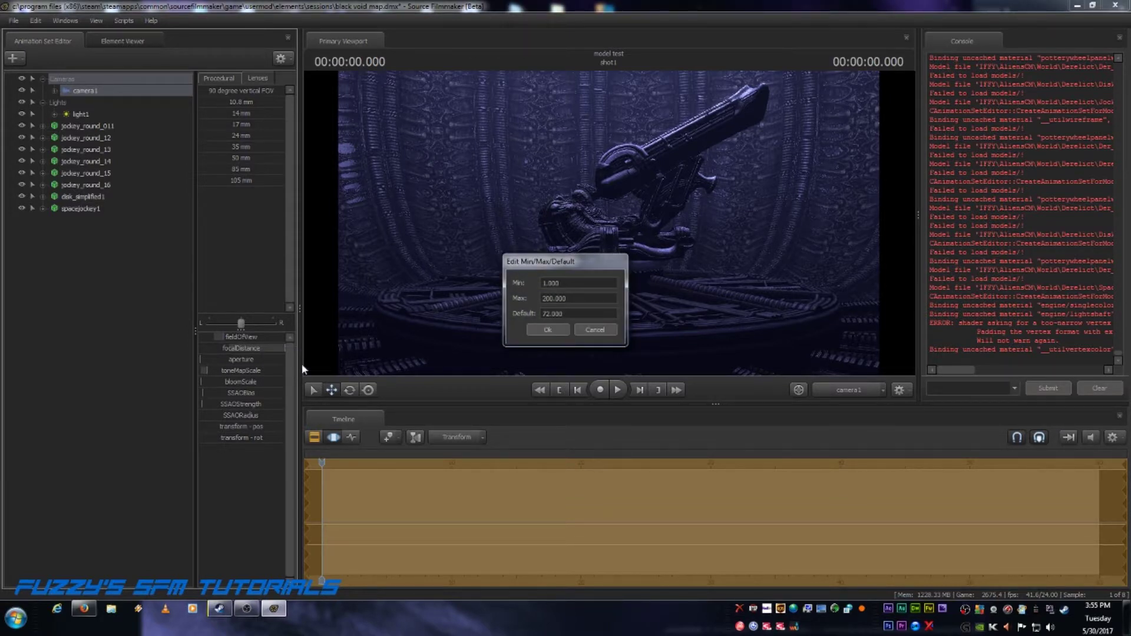
left_click(563, 300)
key("Return")
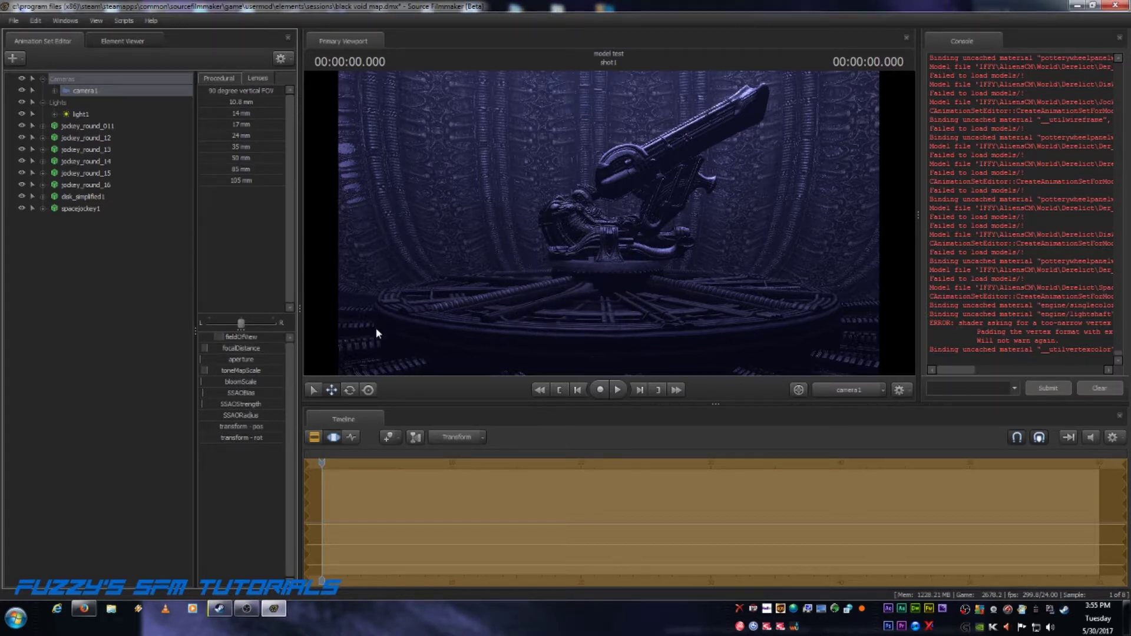
- Set camera1's focalDistance to about 1097.5 to focus on the space jockey, and show shot1 in the Clip Editor
left_click_drag(208, 348, 262, 348)
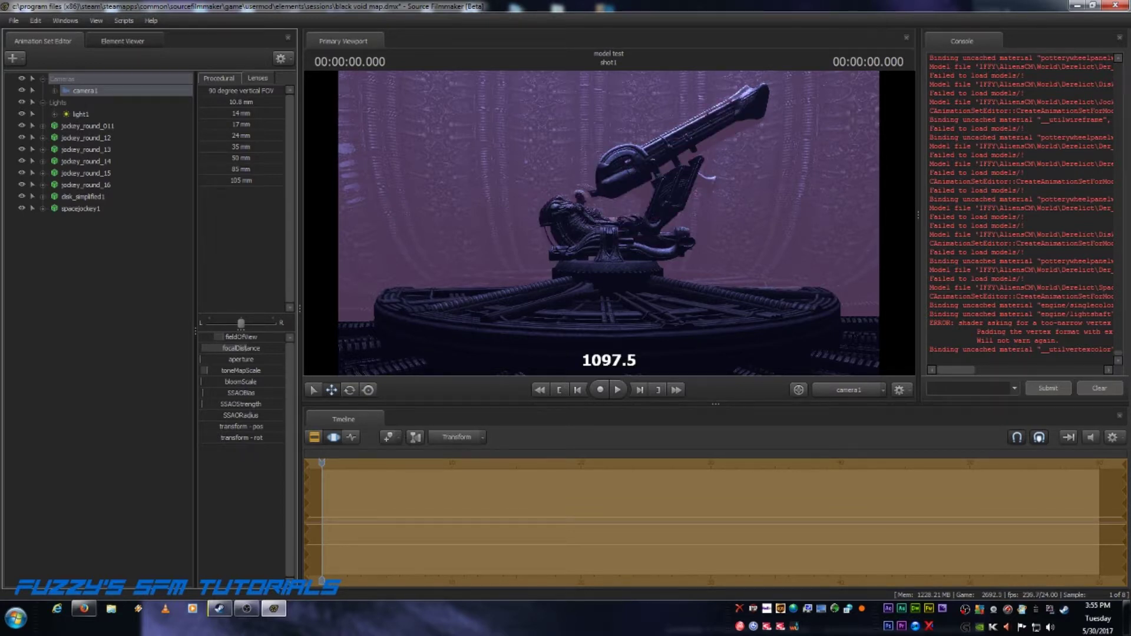
left_click_drag(262, 348, 263, 349)
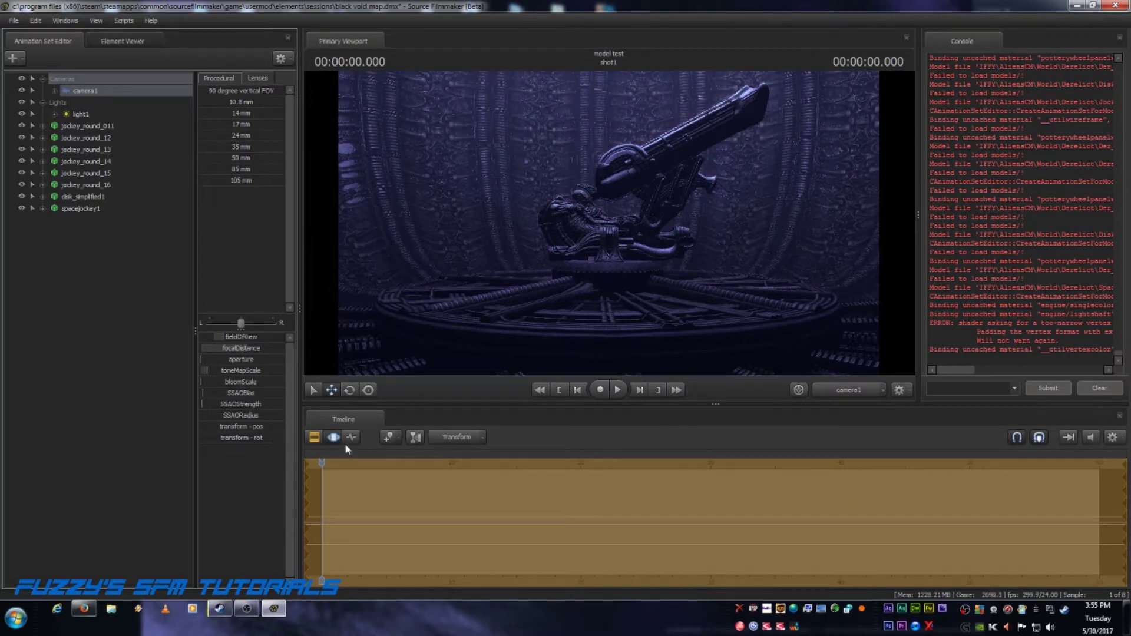
left_click(314, 437)
left_click(561, 391)
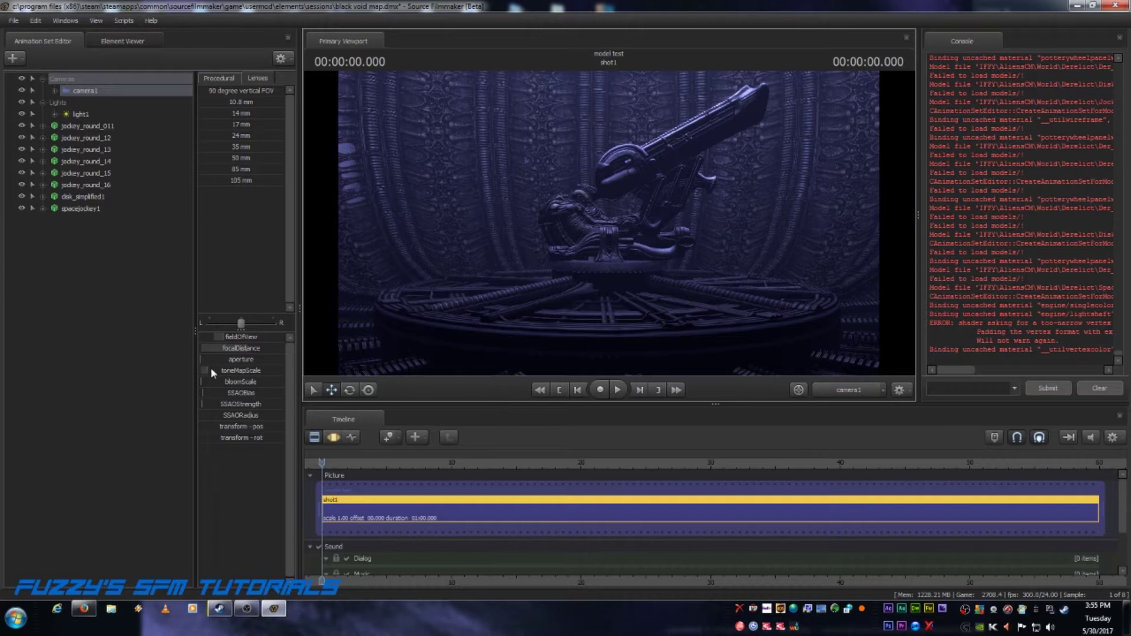
- Set camera1's aperture to 0.05 in the Motion Editor
left_click_drag(204, 361, 200, 361)
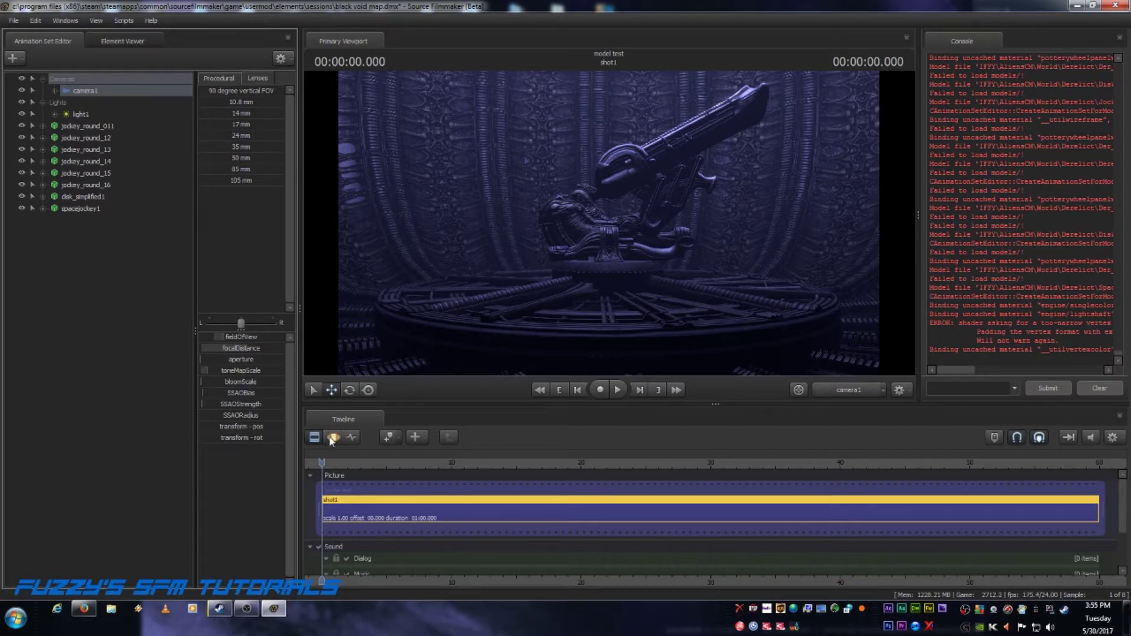
left_click(333, 437)
left_click(220, 358)
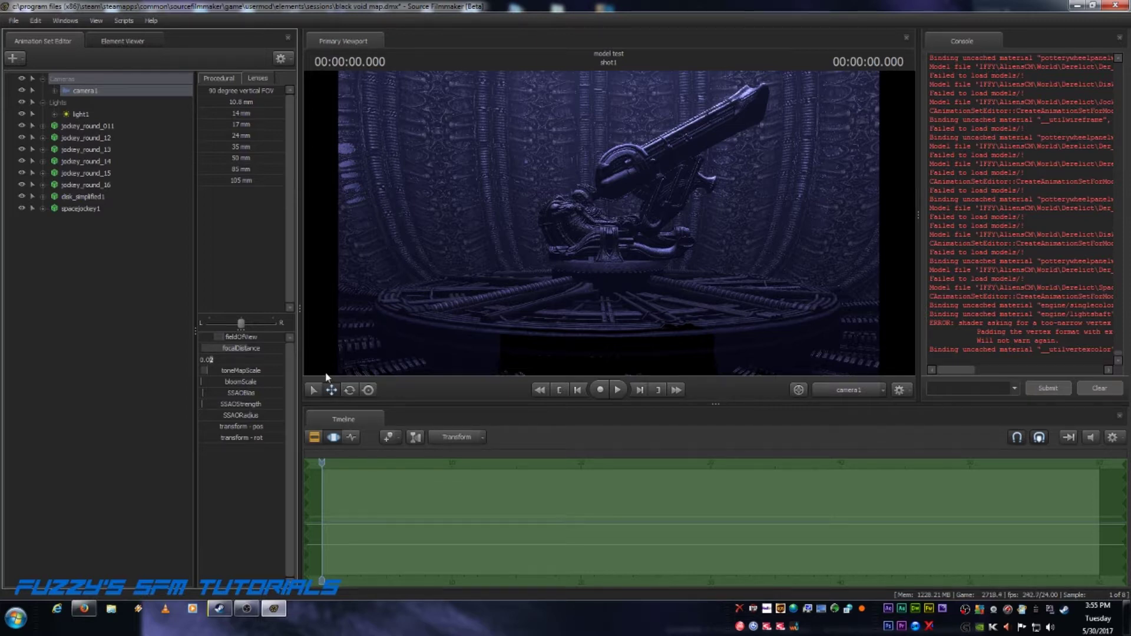
type("5")
key("Return")
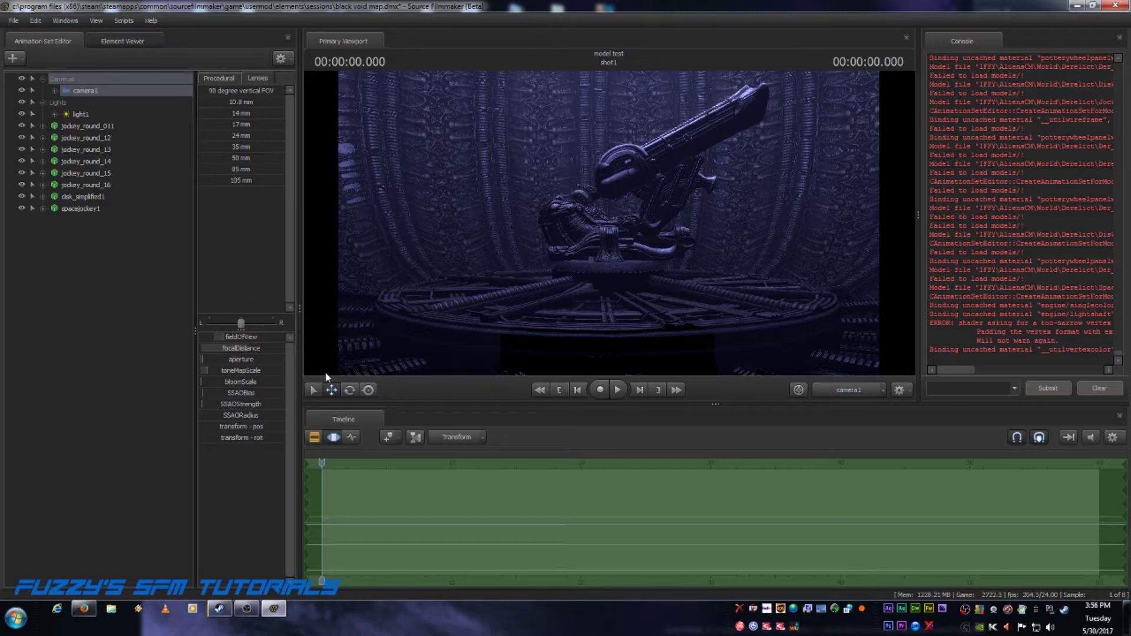
- Show shot1 in the Clip Editor and examine the depth of field through camera1
left_click(559, 391)
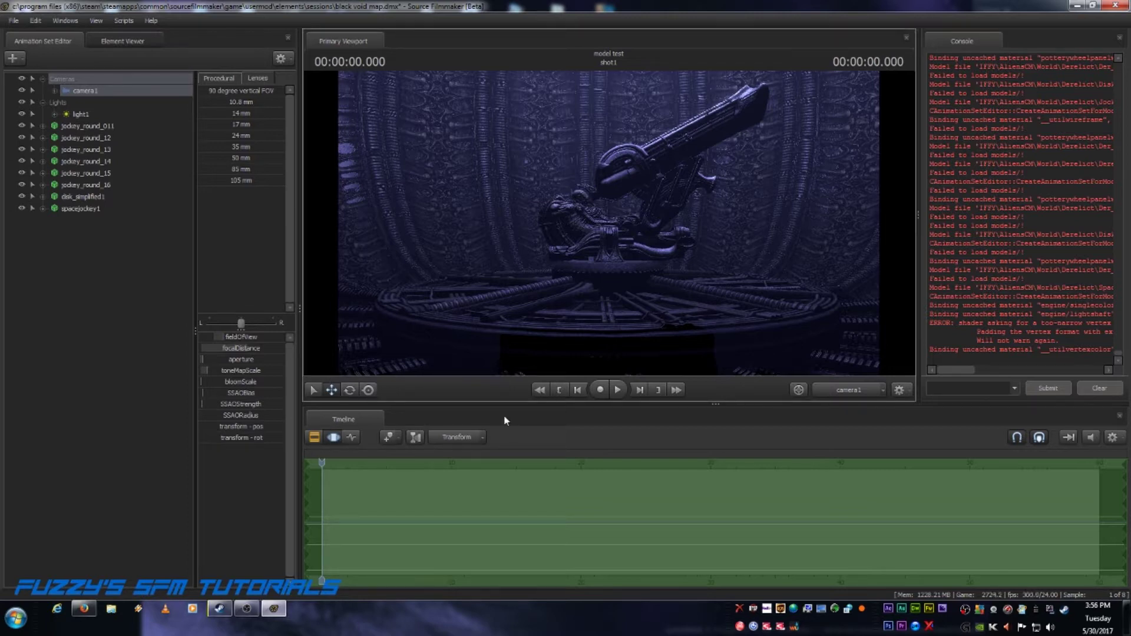
left_click(314, 437)
left_click(560, 388)
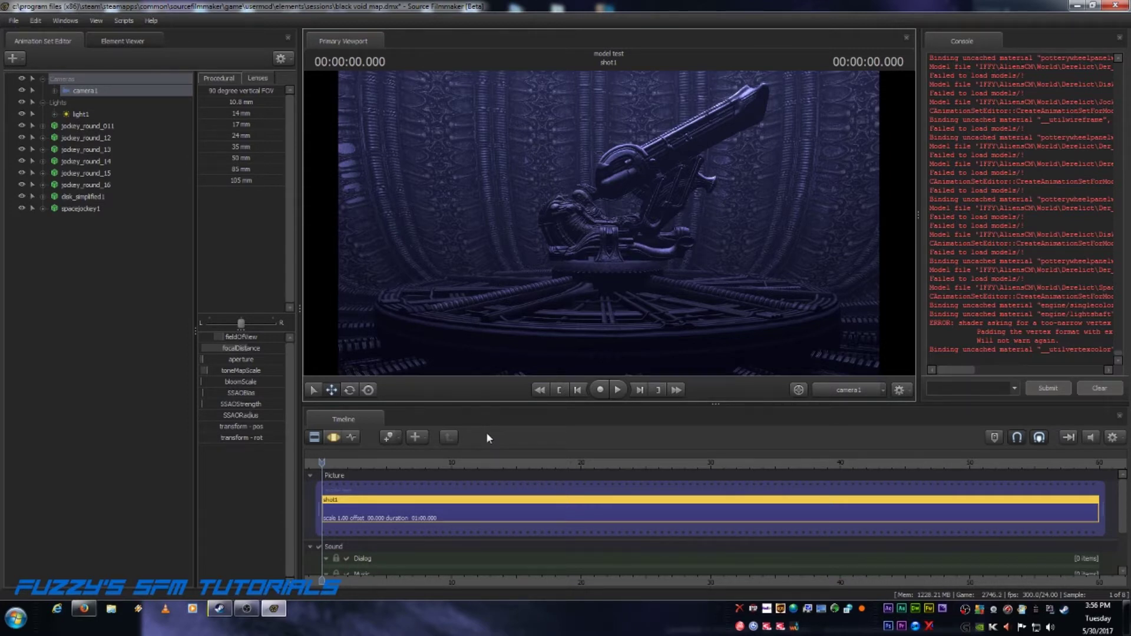
- Return to the Motion Editor and adjust light1's intensity value
left_click(331, 437)
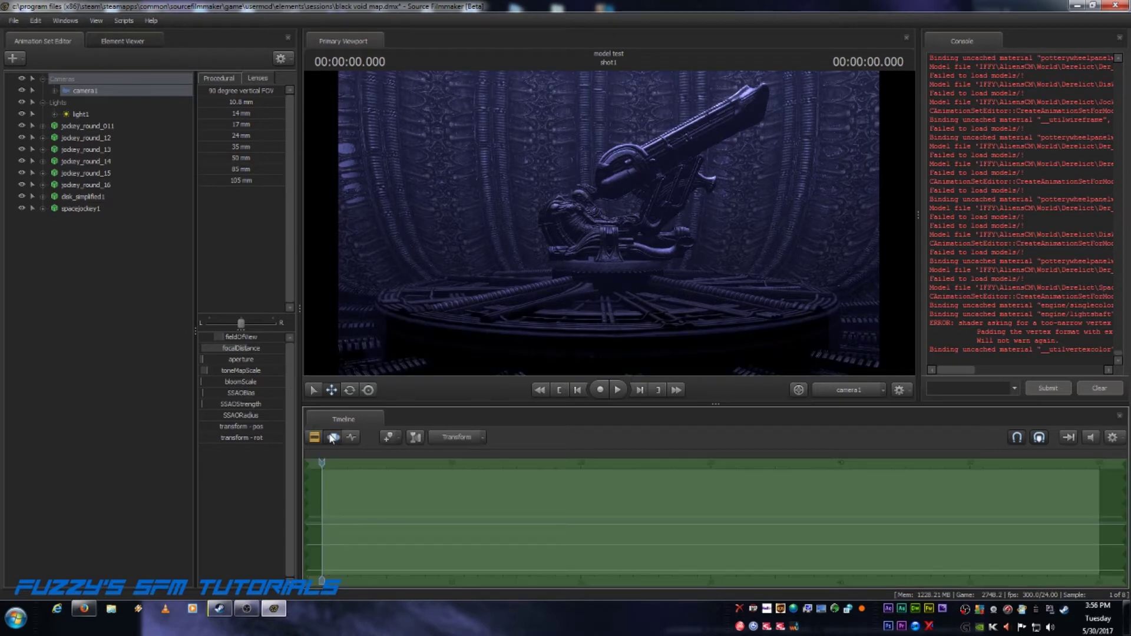
left_click(80, 114)
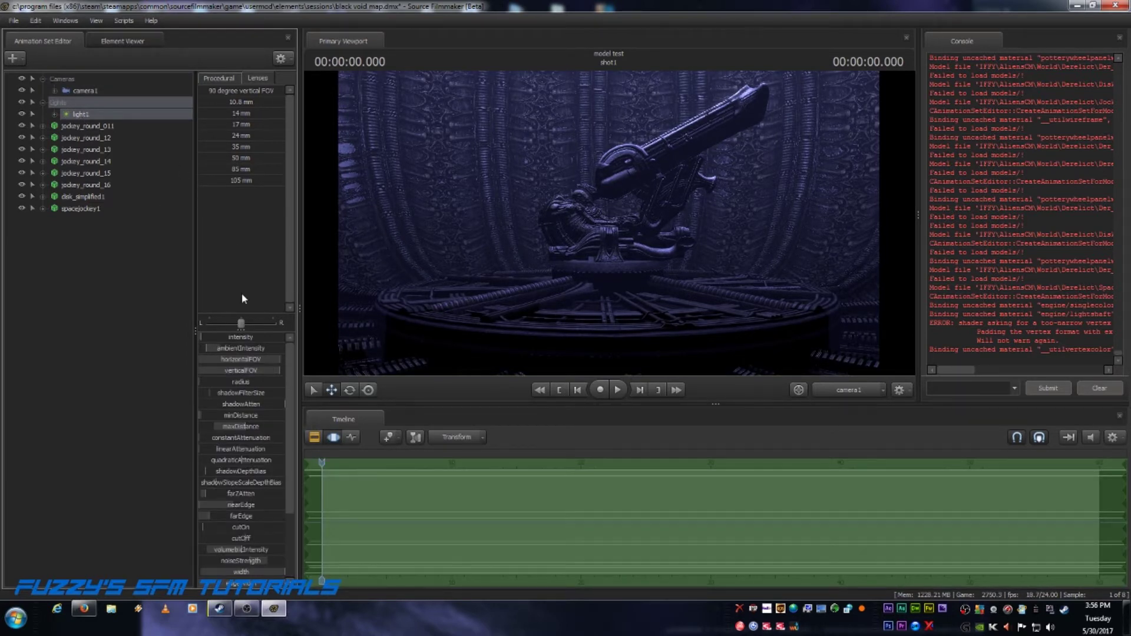
left_click(241, 337)
key("Return")
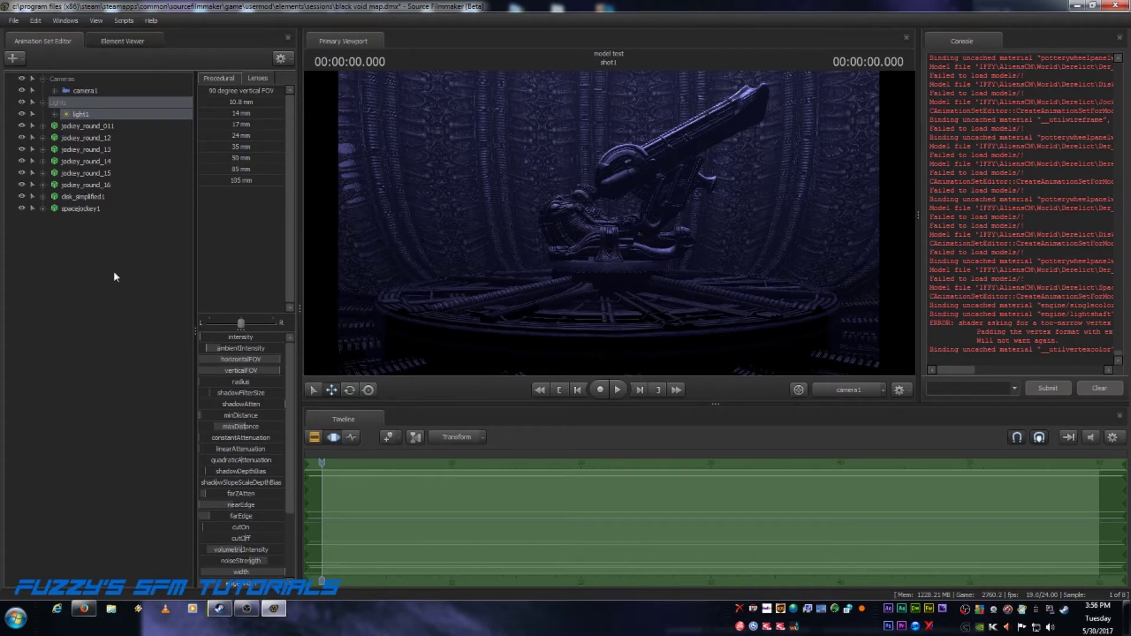
- Deselect light1 and show shot1 in the Clip Editor to examine the adjusted lighting from its start
left_click(76, 271)
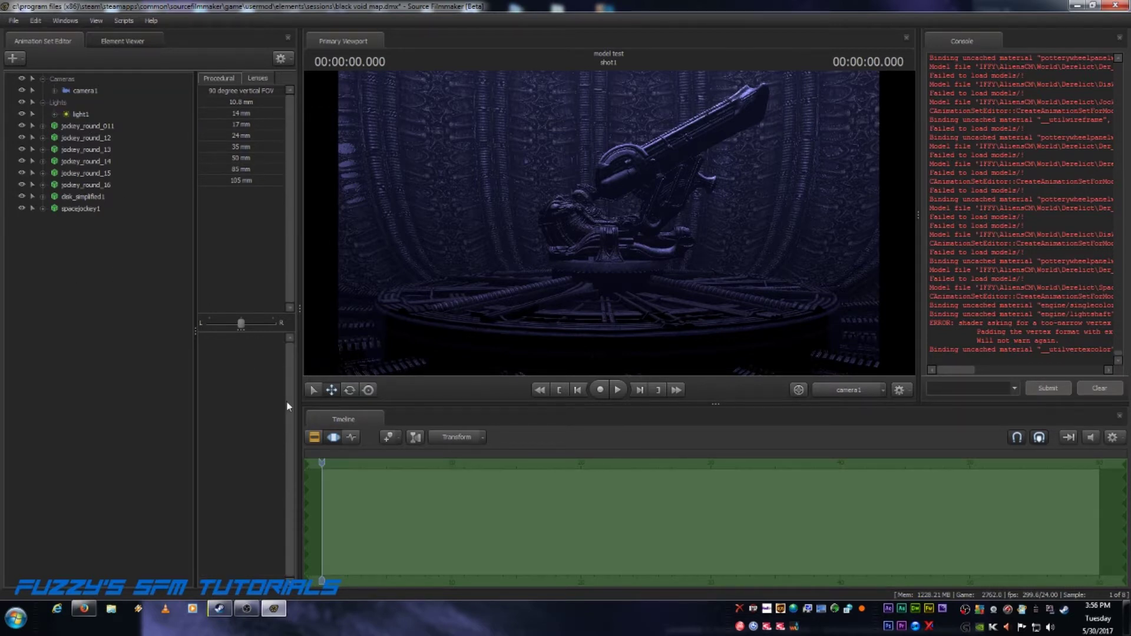
left_click(315, 437)
left_click(560, 390)
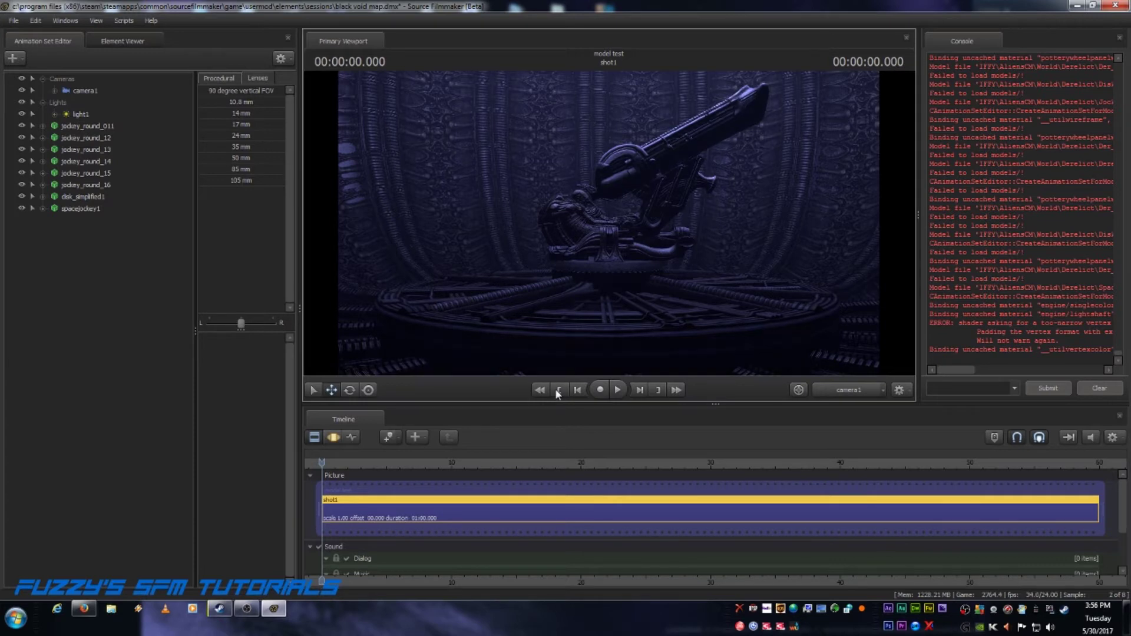